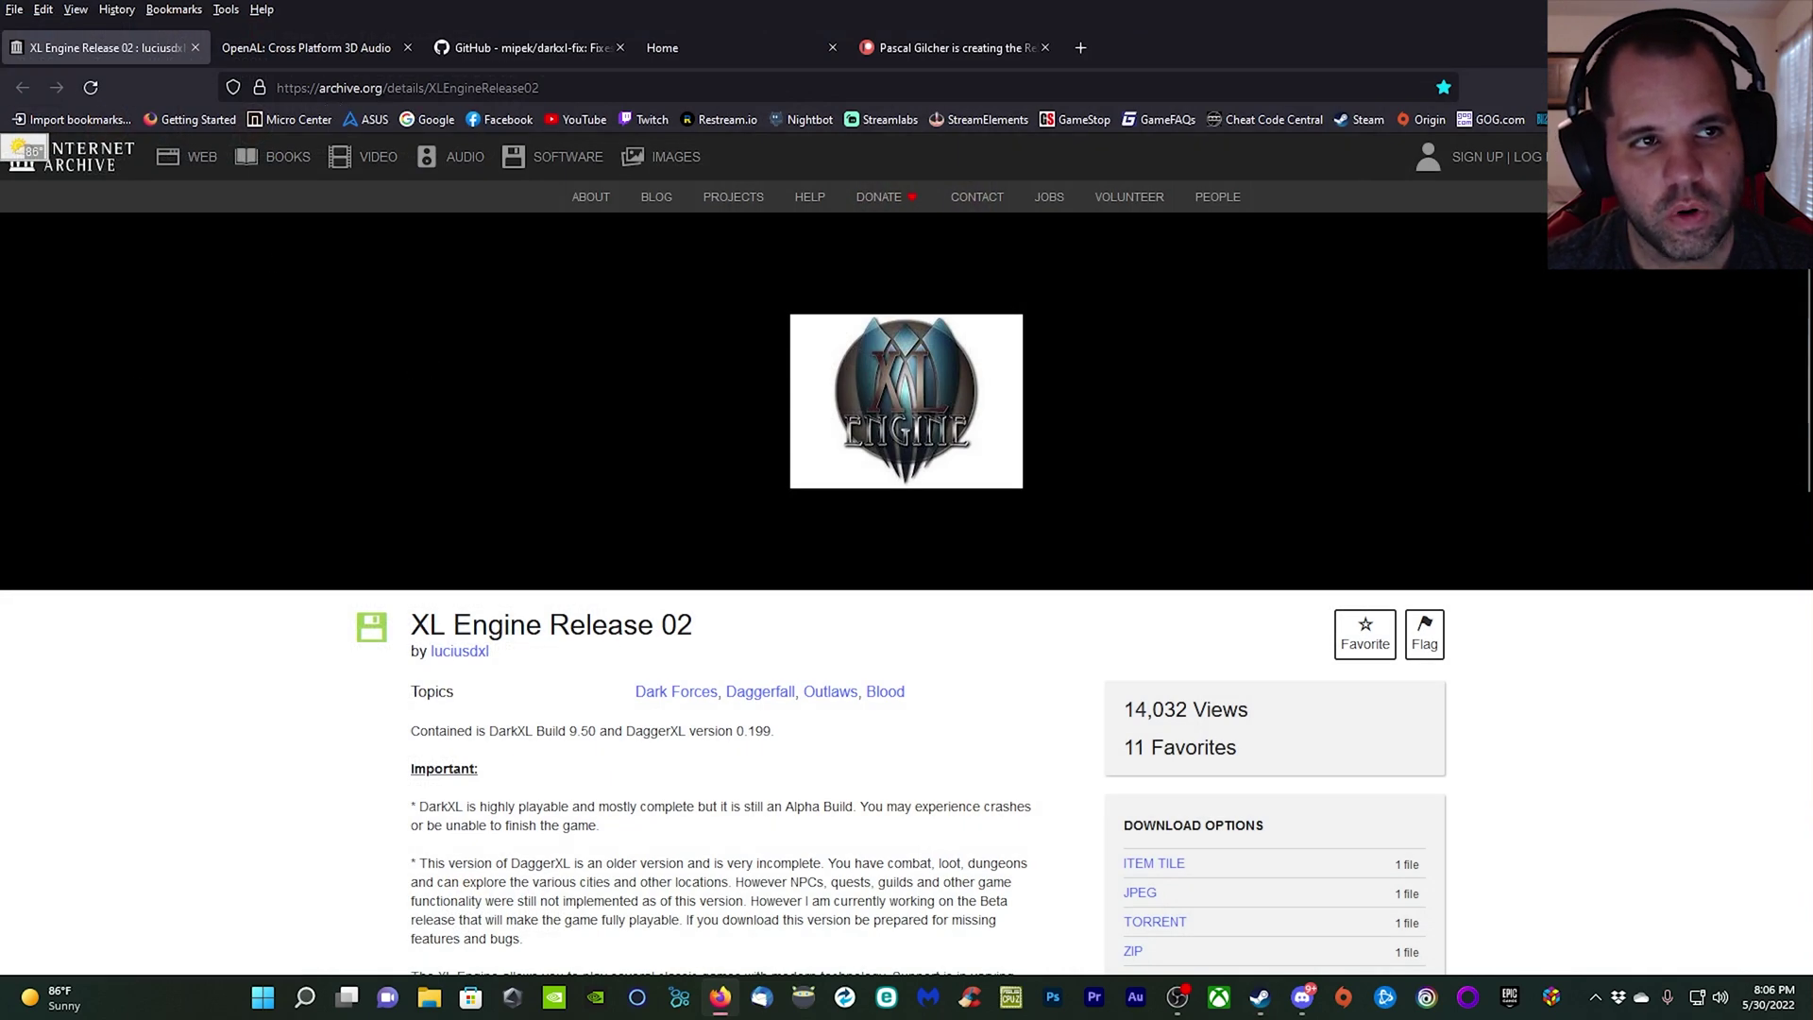
Step: Review the web pages for OpenAL 1.1, the DarkXL Fix 1.1 release, ReShade 5.2.1 and the ReShade Ray Tracing shader memberships
{"action": "left_click", "coordinate": [344, 49]}
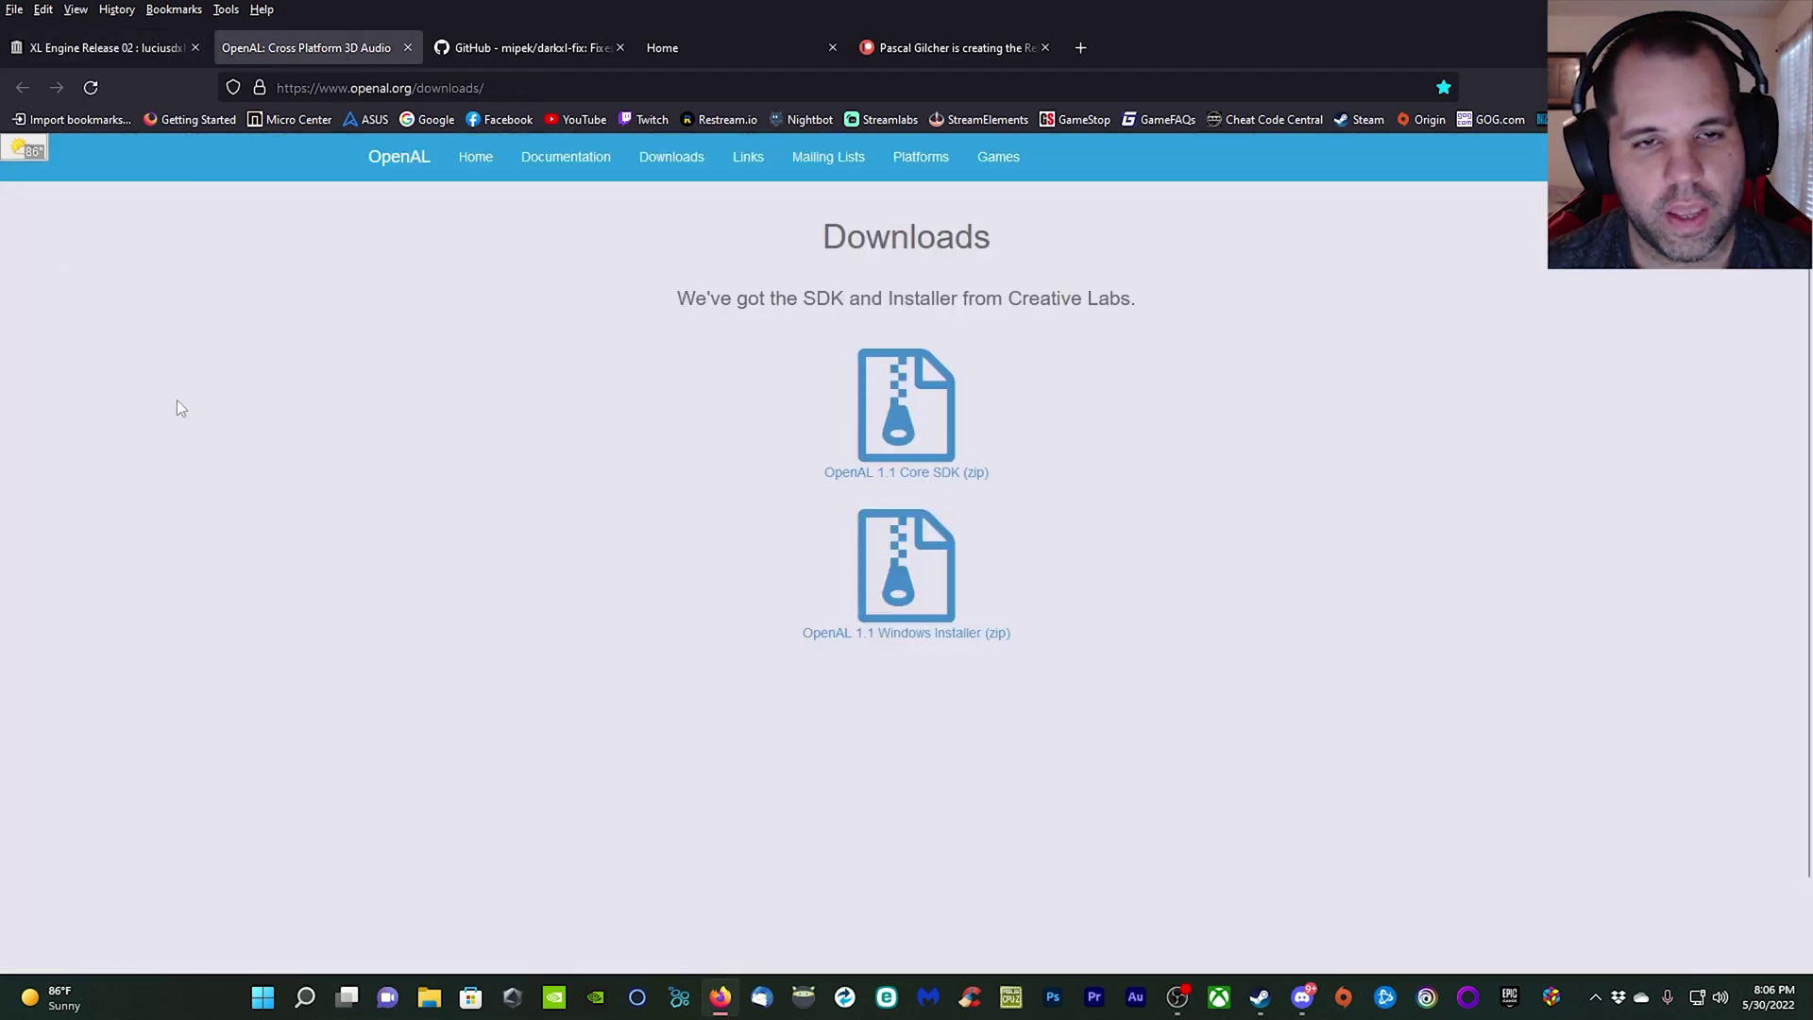
{"action": "left_click", "coordinate": [497, 55]}
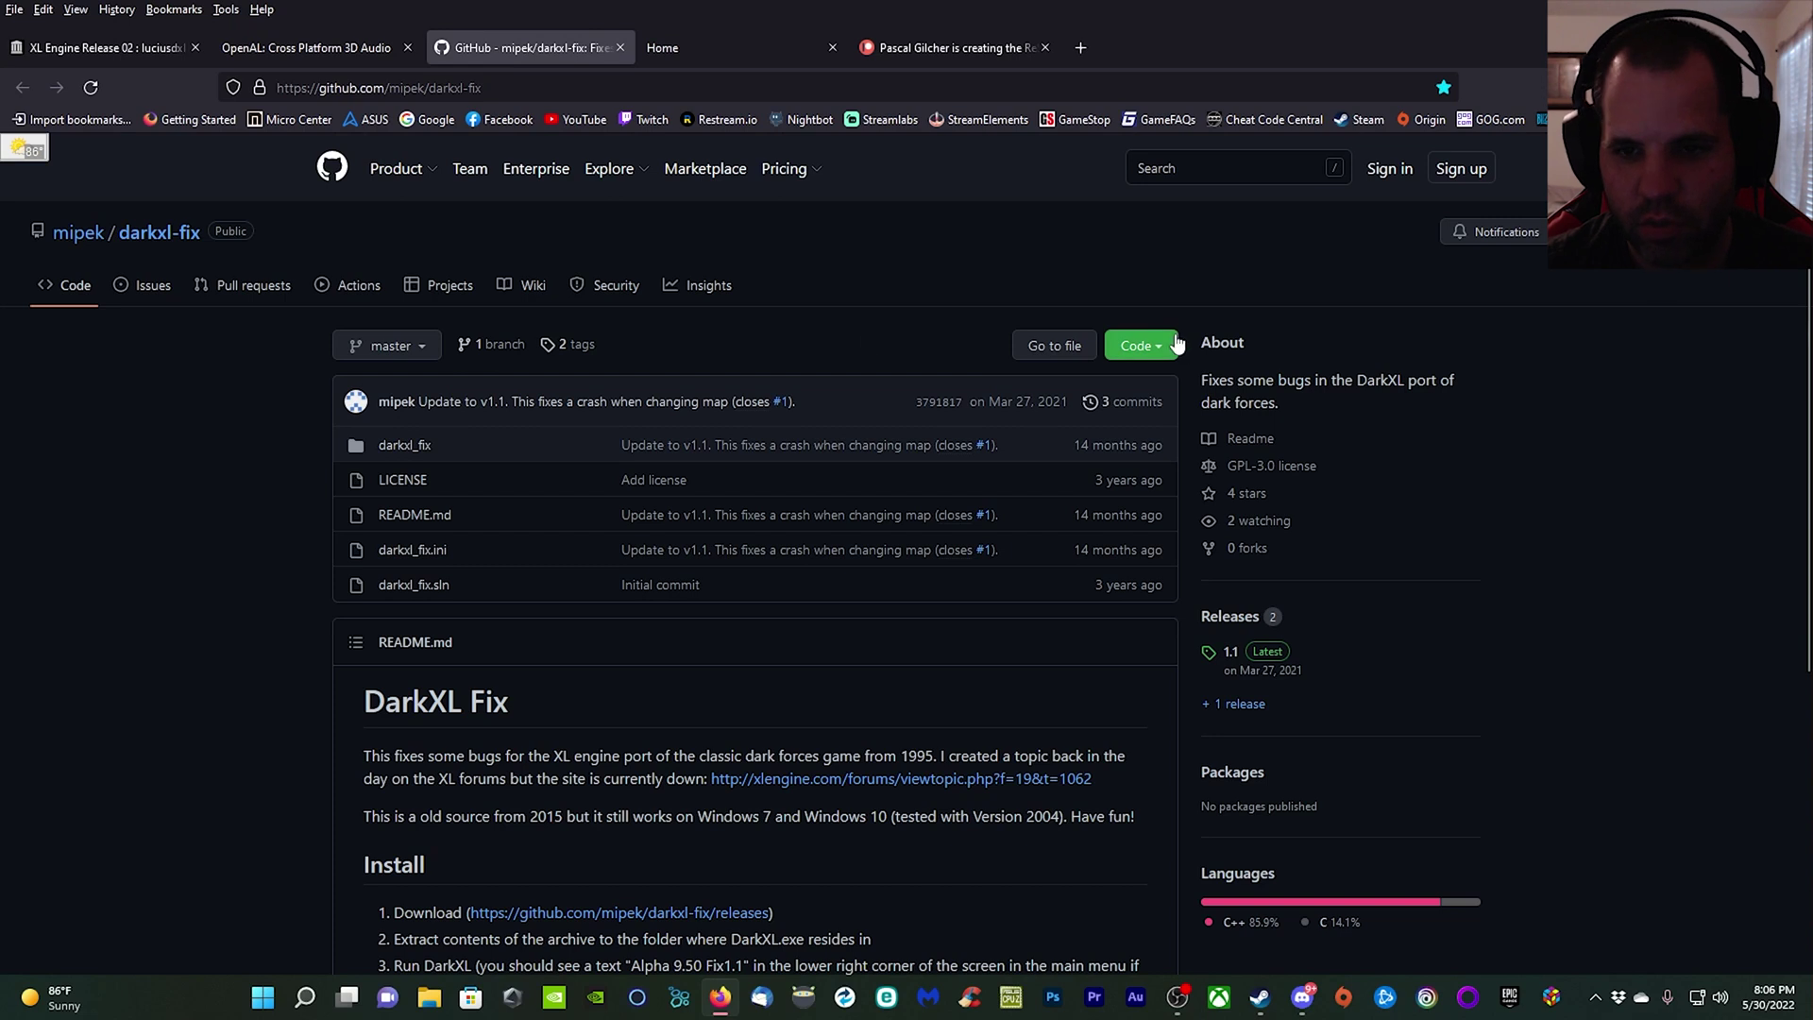
{"action": "left_click", "coordinate": [1228, 665]}
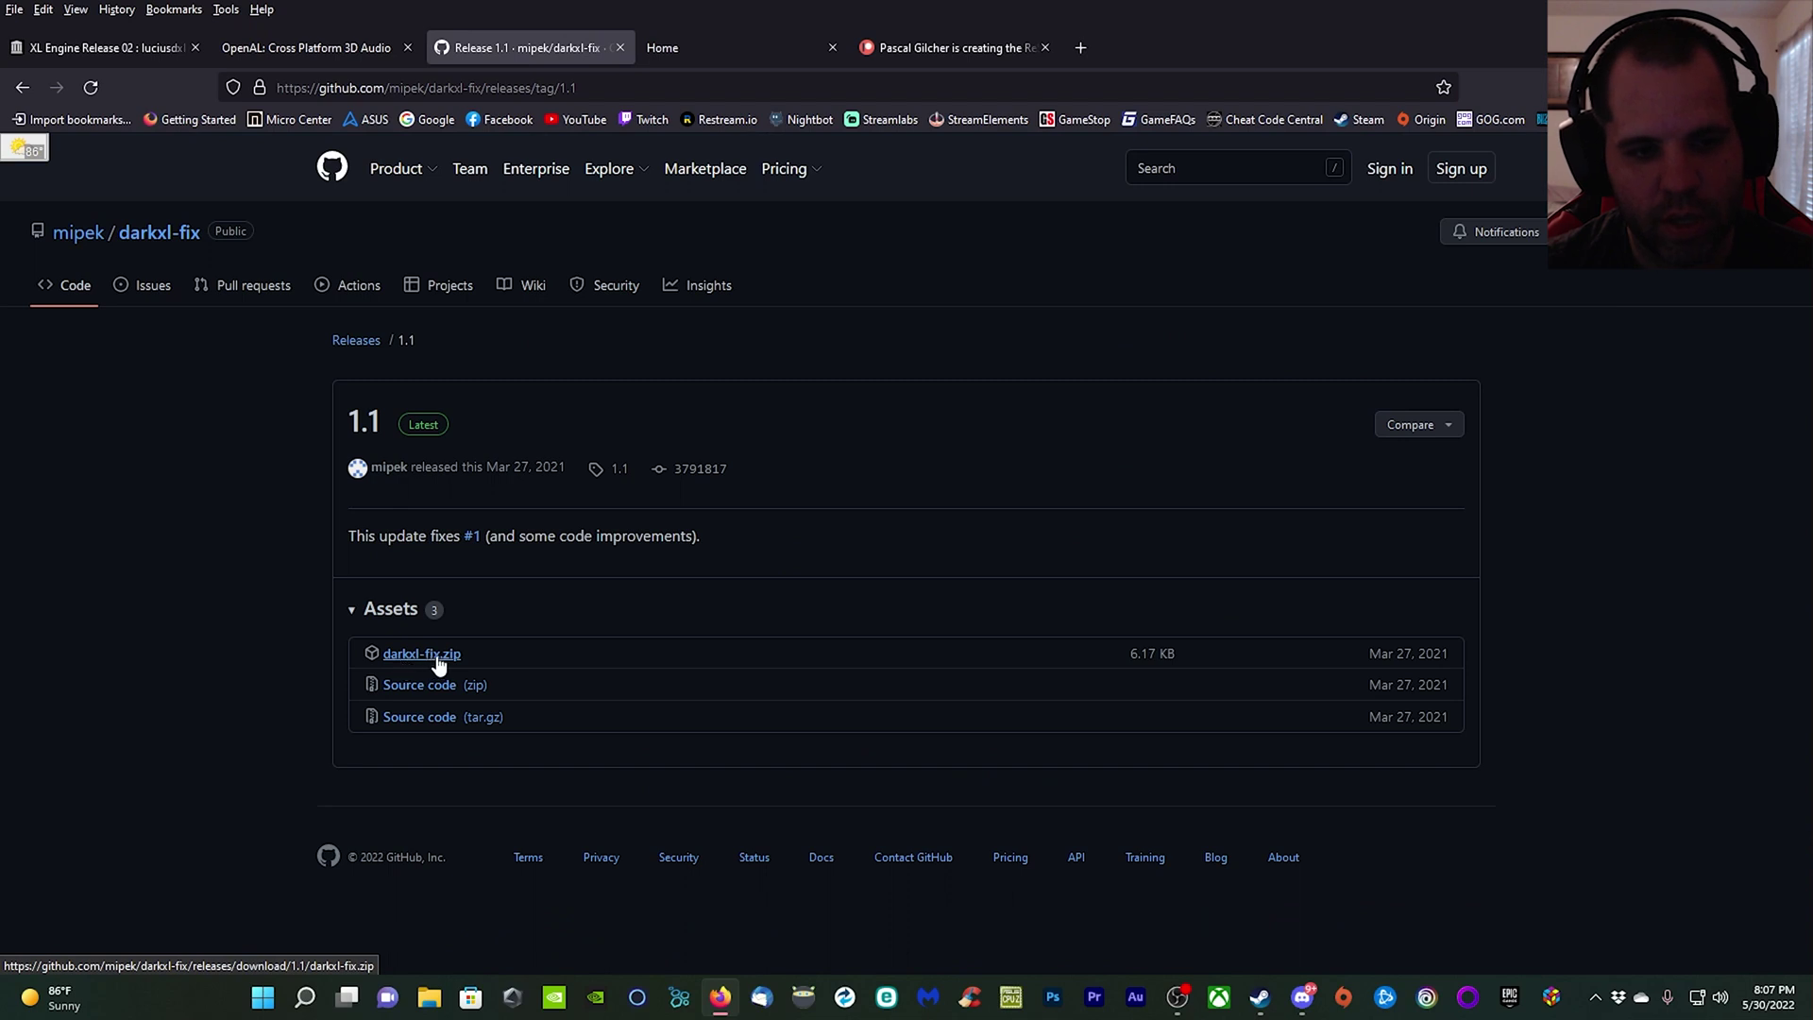
{"action": "left_click", "coordinate": [721, 48]}
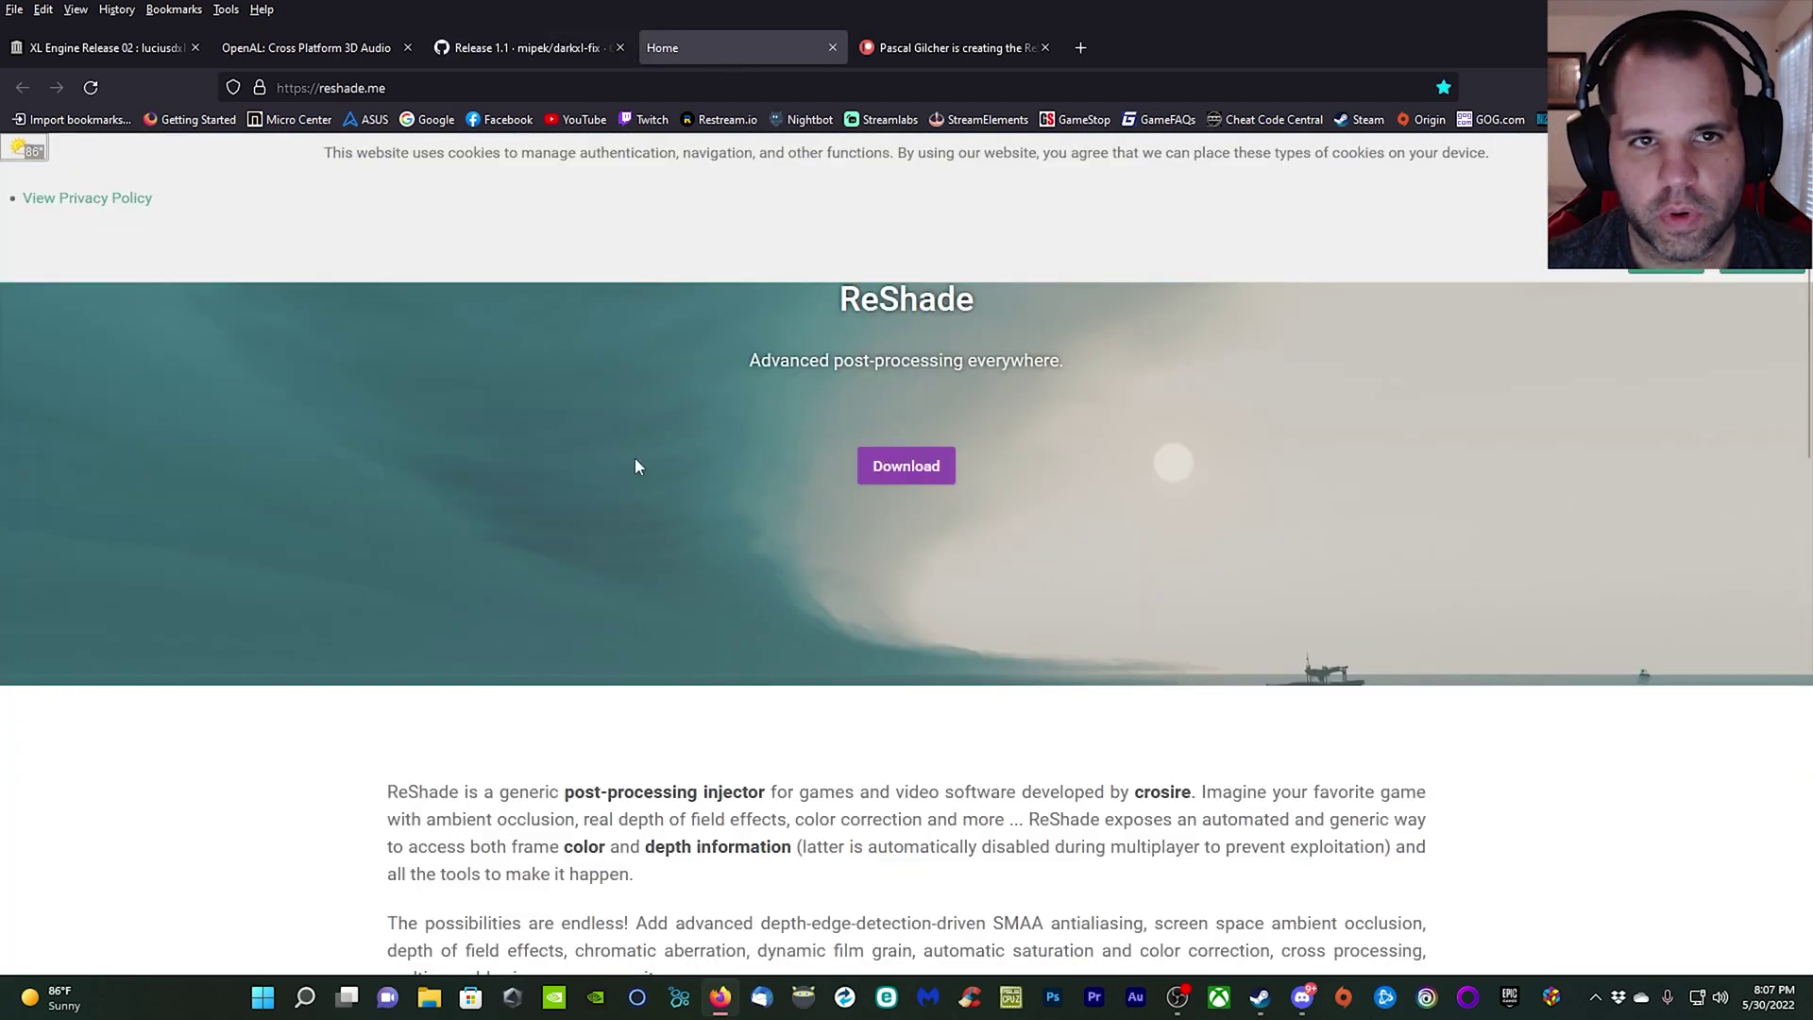
{"action": "left_click", "coordinate": [921, 469]}
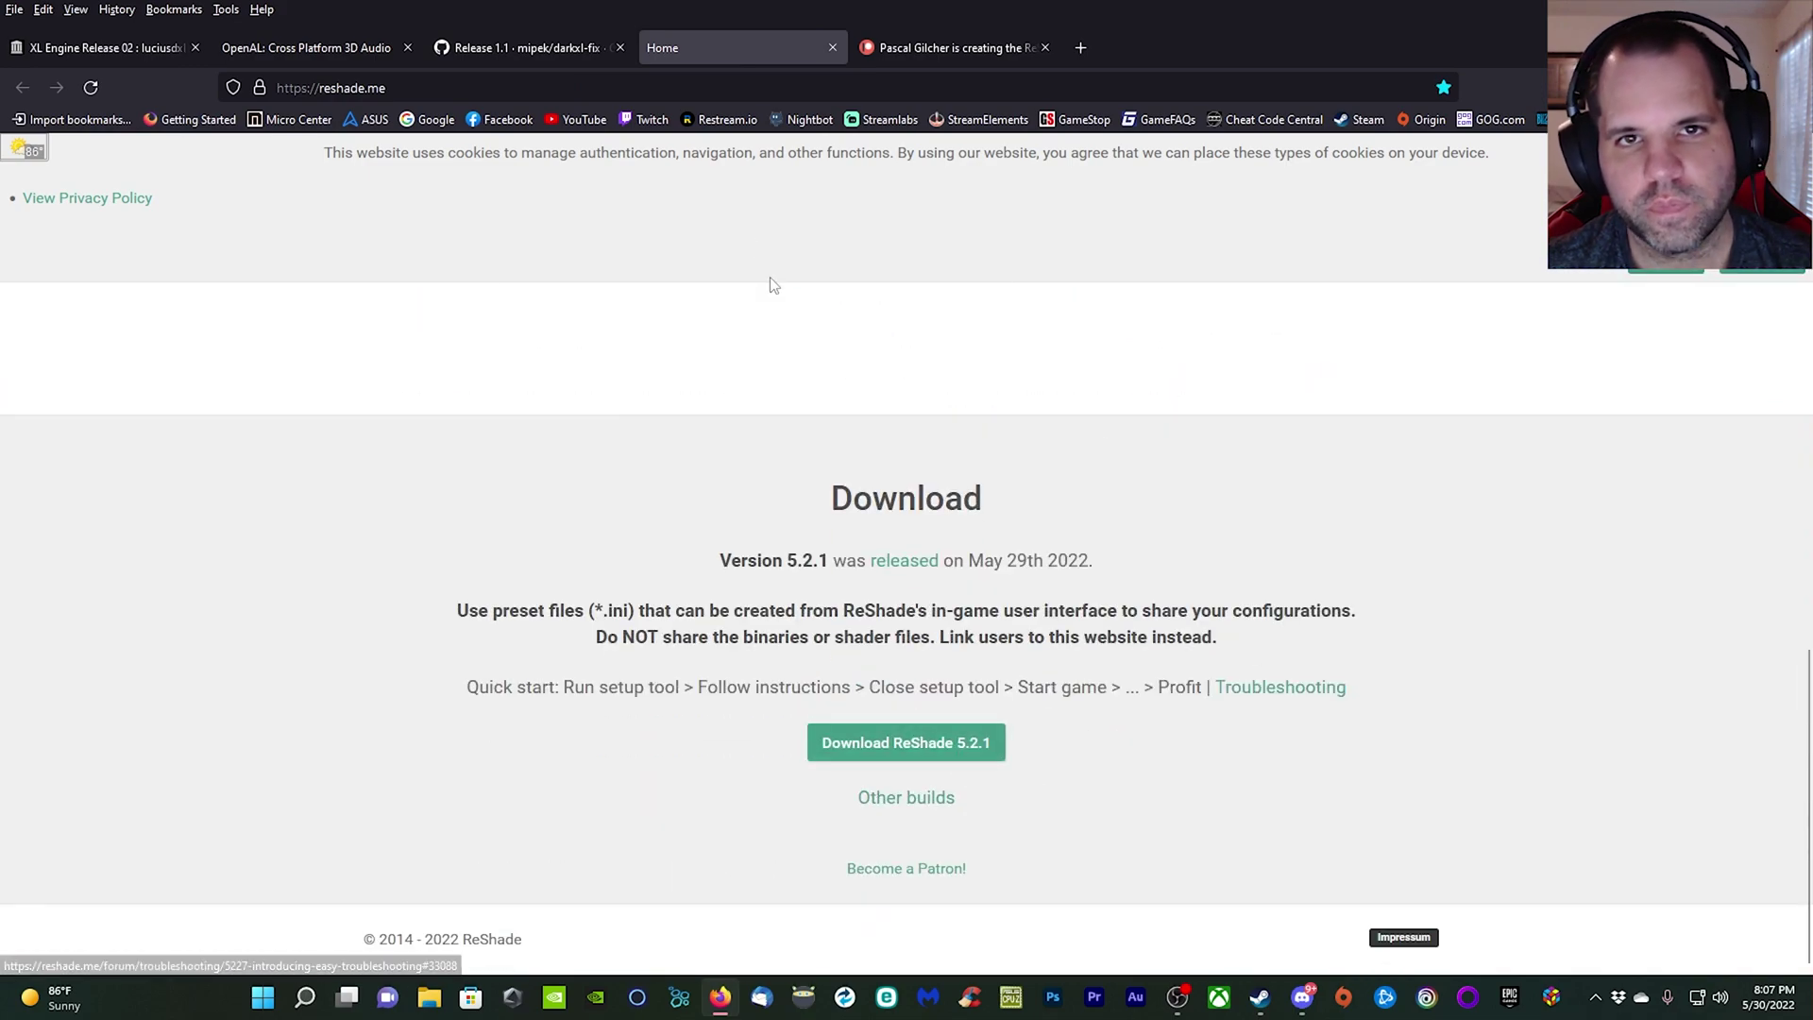
{"action": "left_click", "coordinate": [1013, 40]}
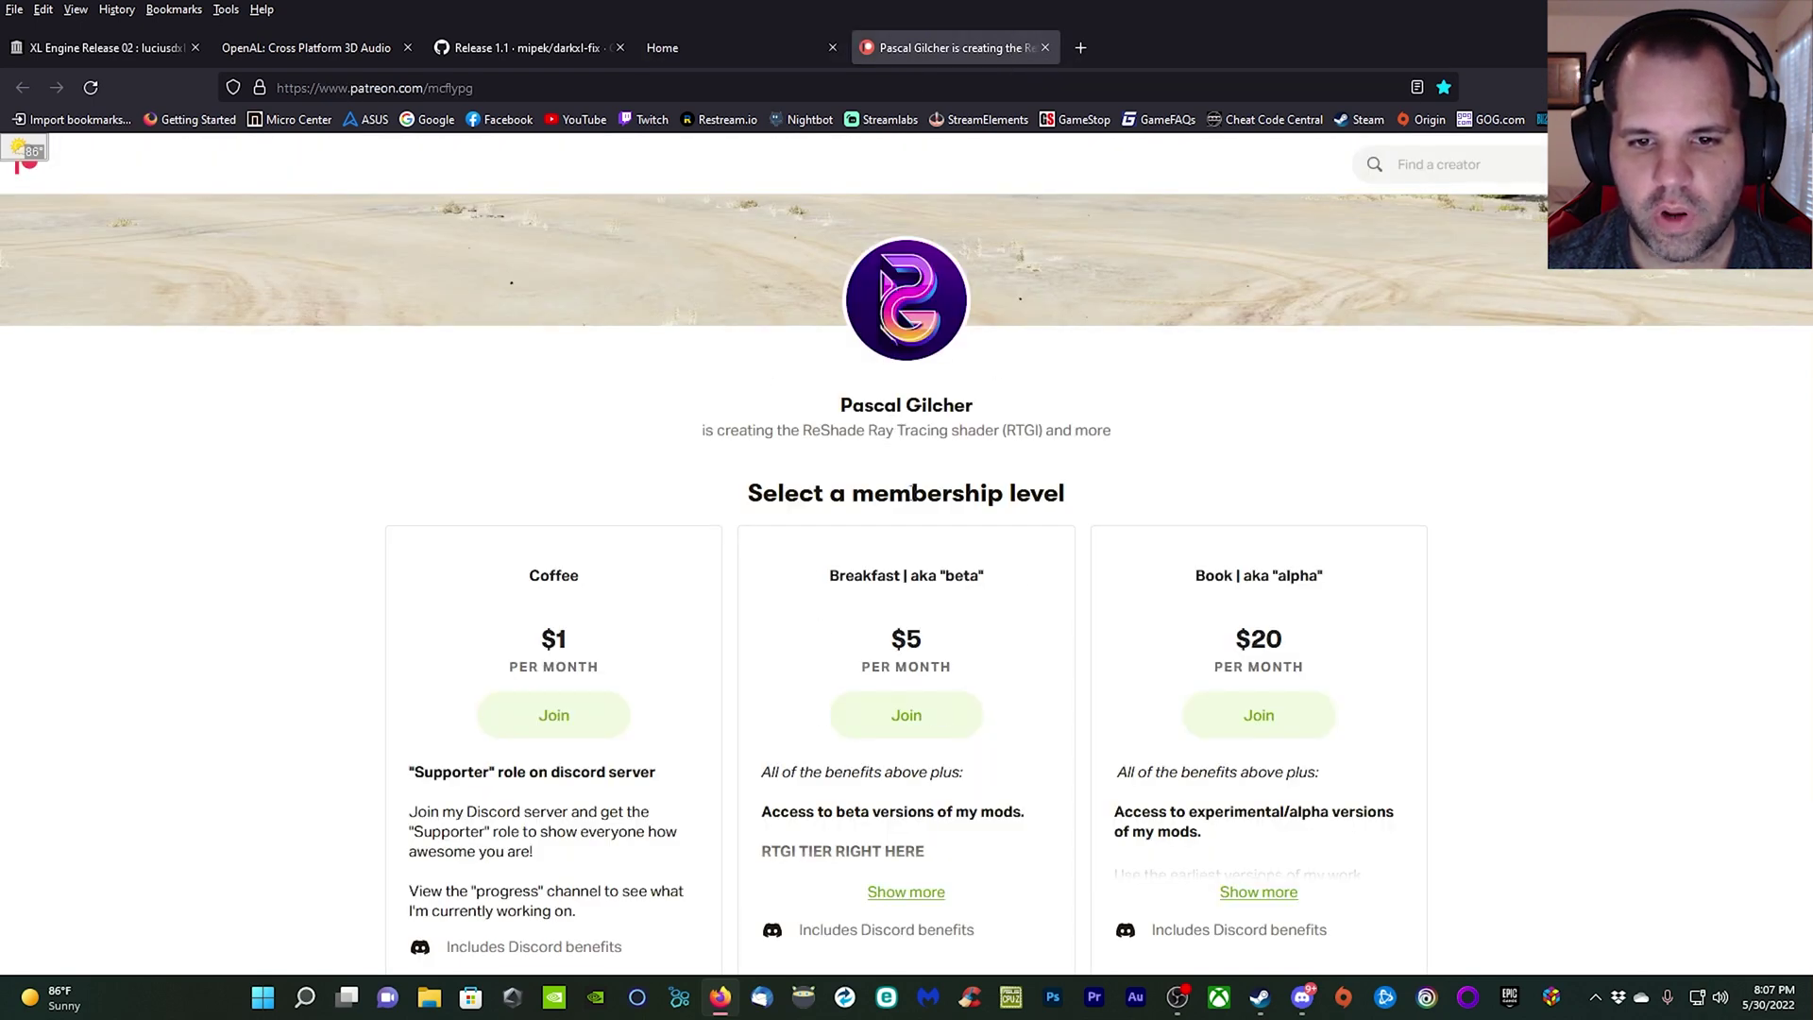
Step: Switch to Discord and review the ReShade_GI, ReGrade and Physical_DOF beta archives posted in the PGHub beta-access channel
{"action": "left_click", "coordinate": [1302, 997]}
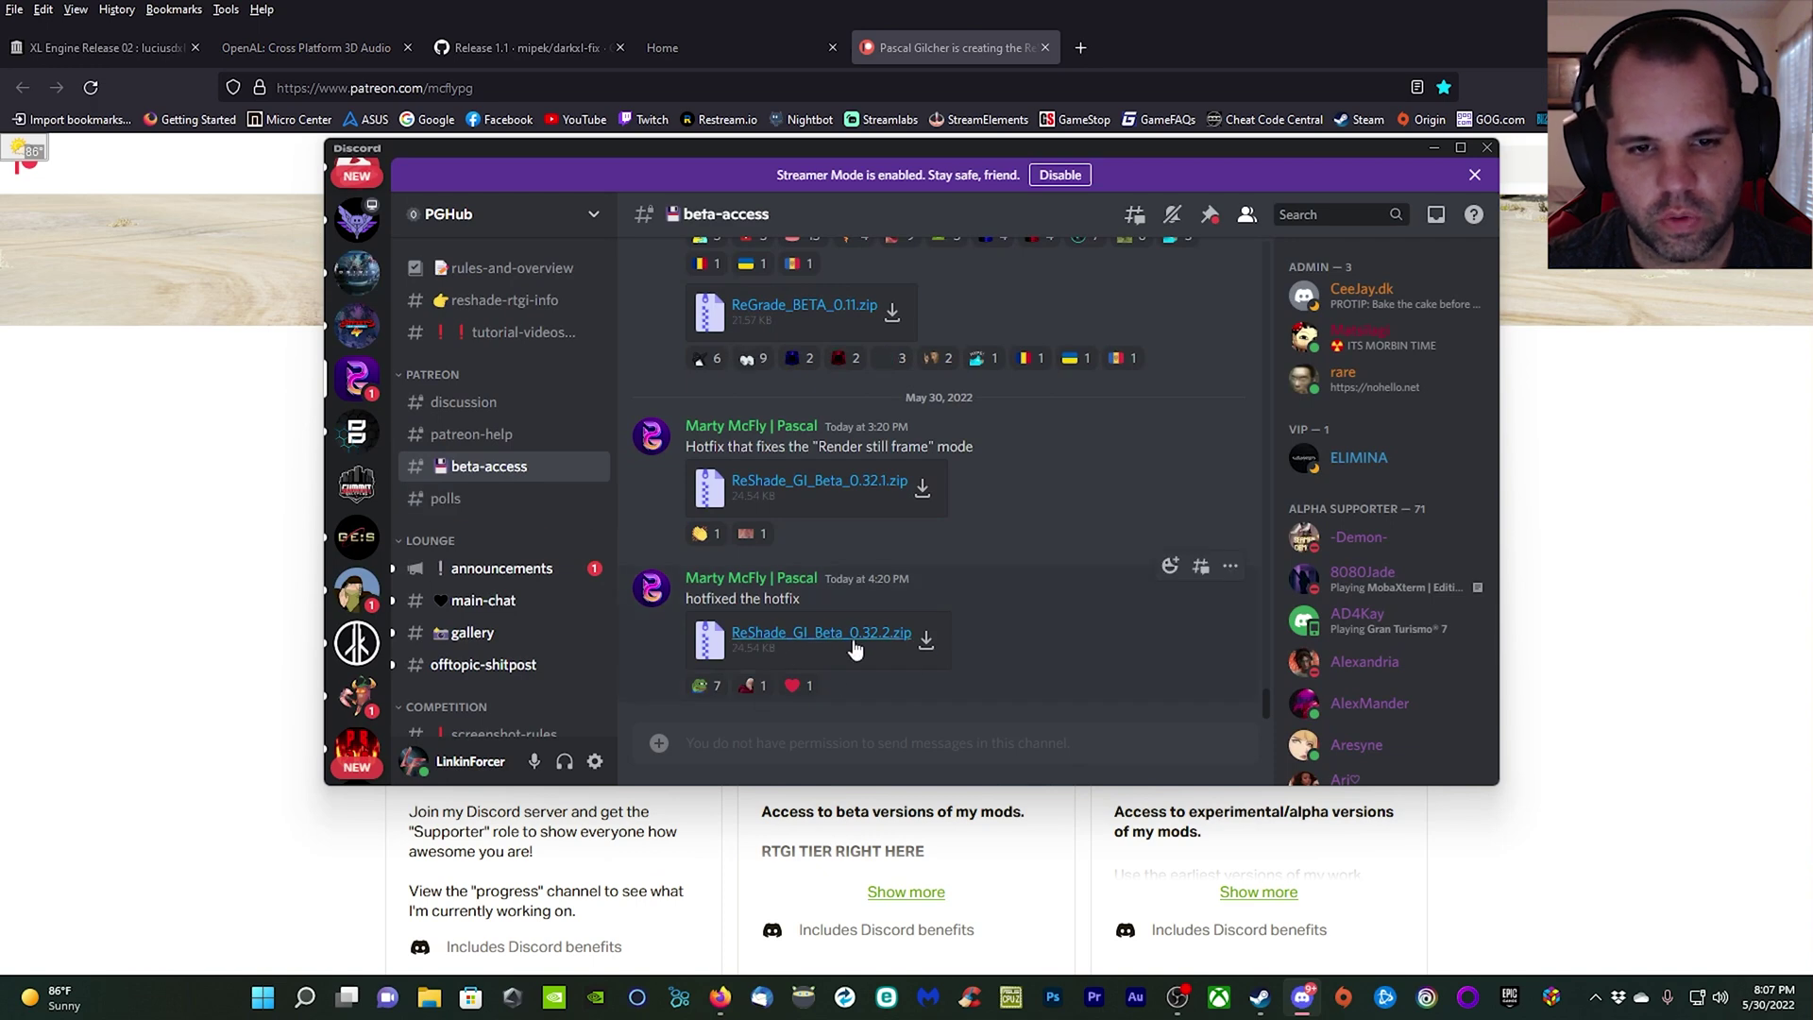
{"action": "scroll", "coordinate": [987, 658], "scroll_direction": "up", "scroll_amount": 10}
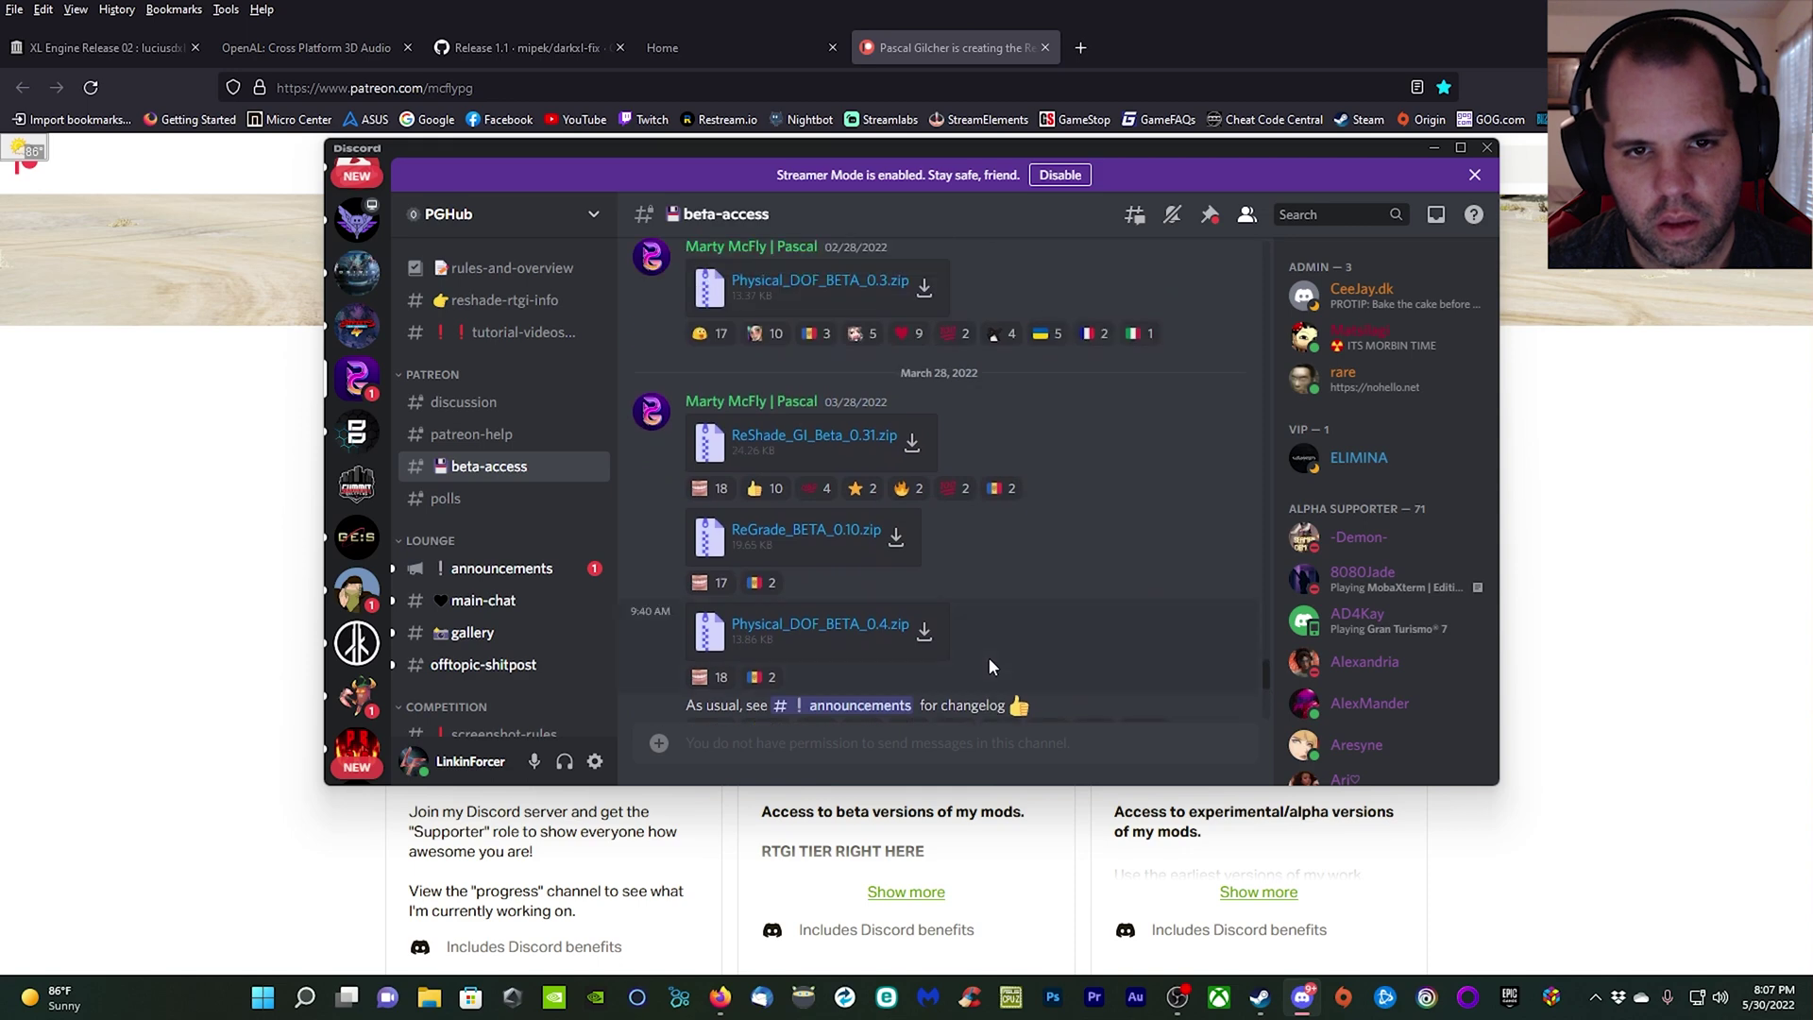
{"action": "scroll", "coordinate": [988, 660], "scroll_direction": "down", "scroll_amount": 10}
{"action": "scroll", "coordinate": [988, 667], "scroll_direction": "down", "scroll_amount": 3}
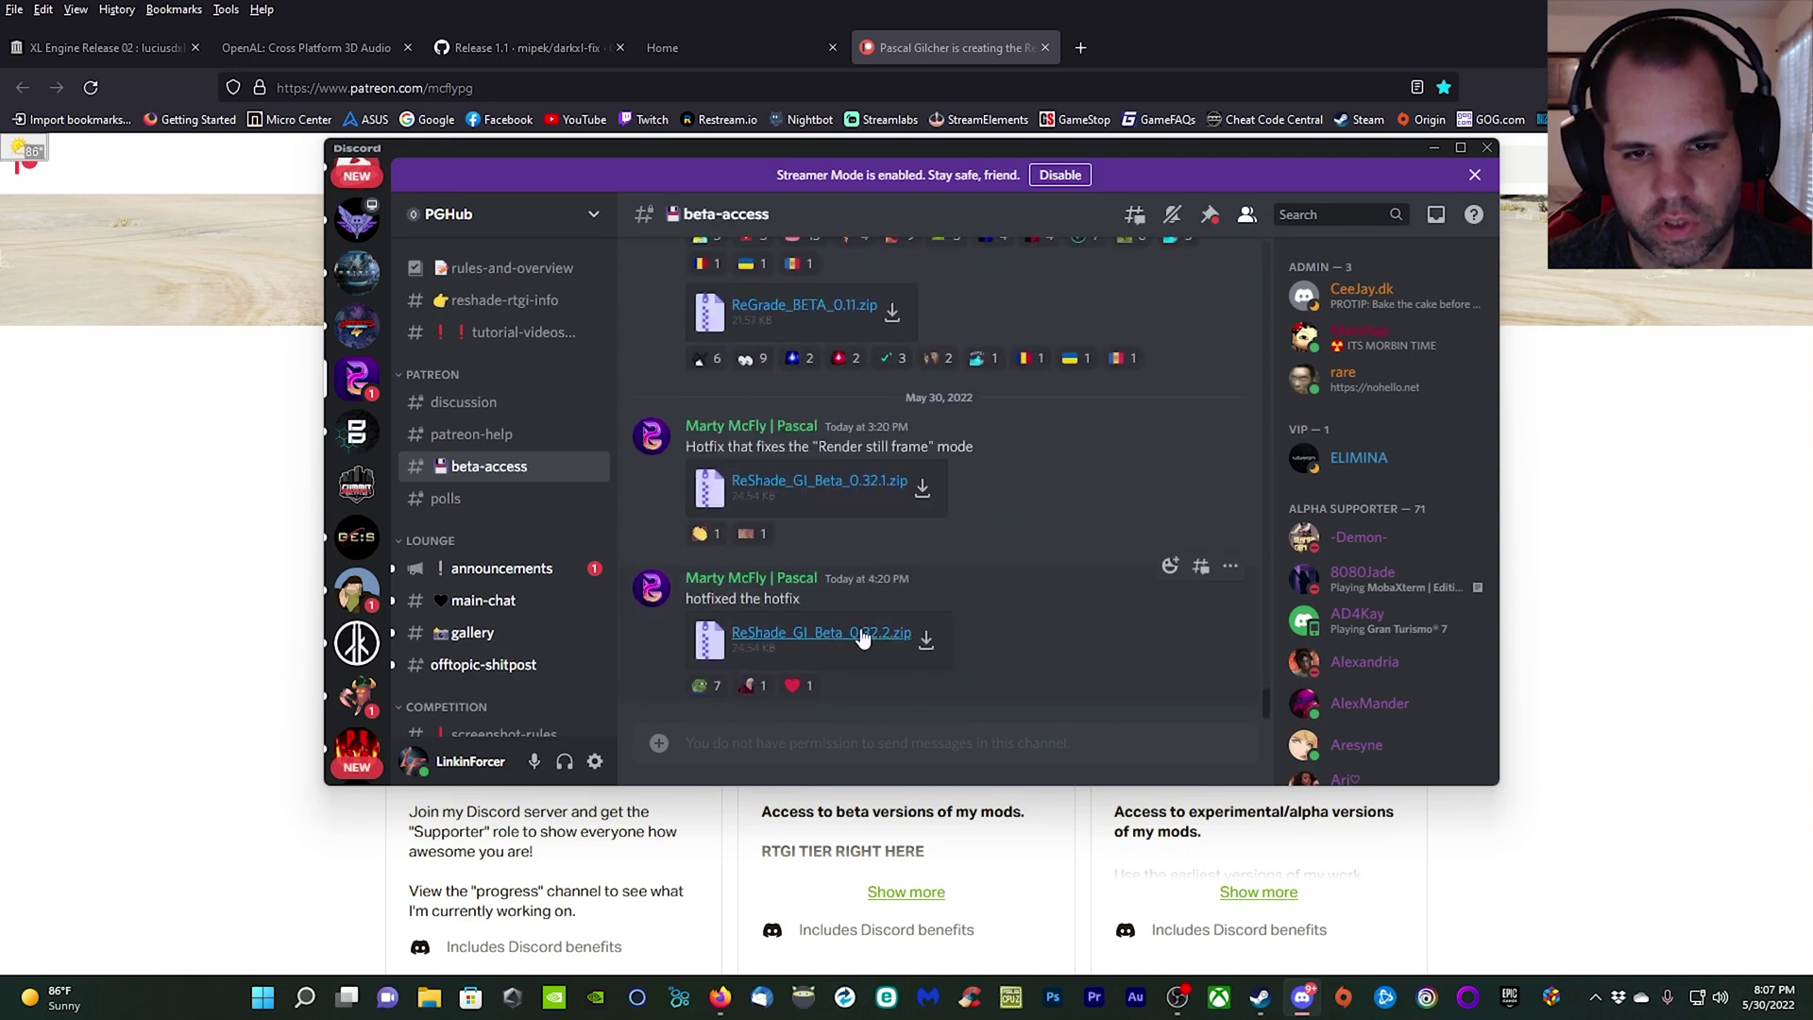
{"action": "scroll", "coordinate": [960, 627], "scroll_direction": "up", "scroll_amount": 2}
{"action": "scroll", "coordinate": [960, 627], "scroll_direction": "up", "scroll_amount": 1}
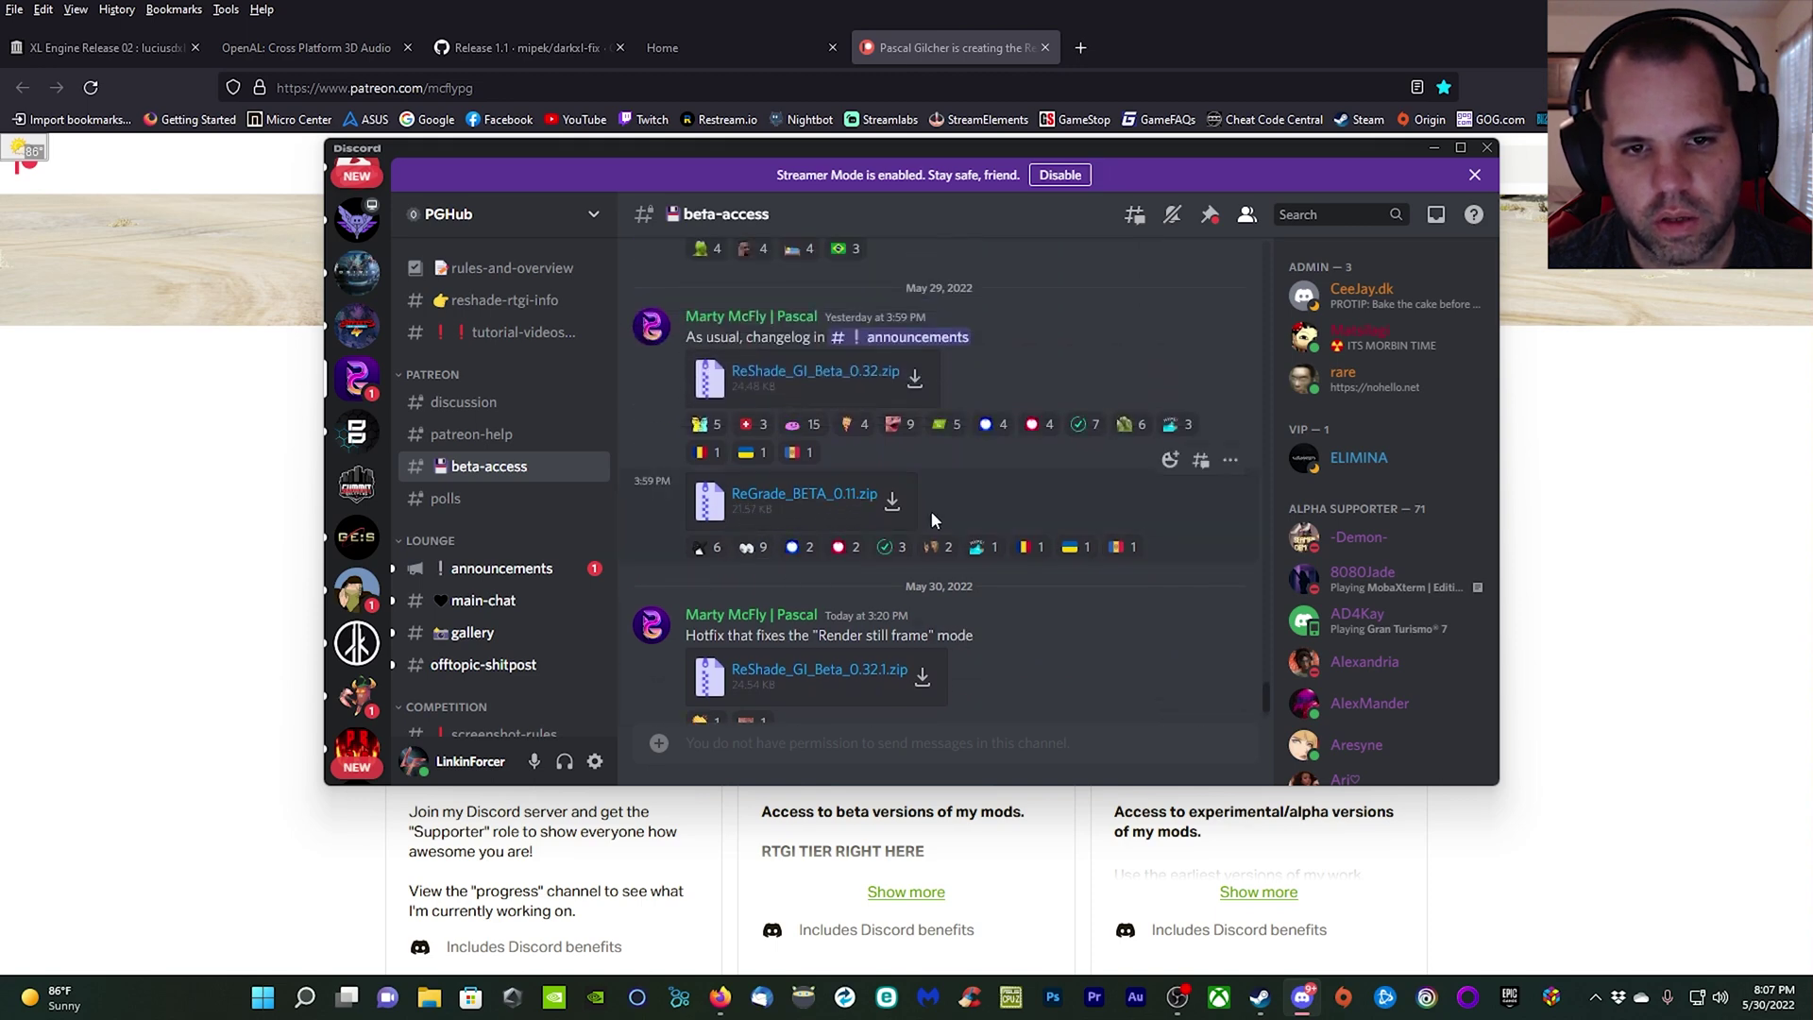
{"action": "scroll", "coordinate": [867, 507], "scroll_direction": "up", "scroll_amount": 5}
{"action": "scroll", "coordinate": [803, 482], "scroll_direction": "up", "scroll_amount": 3}
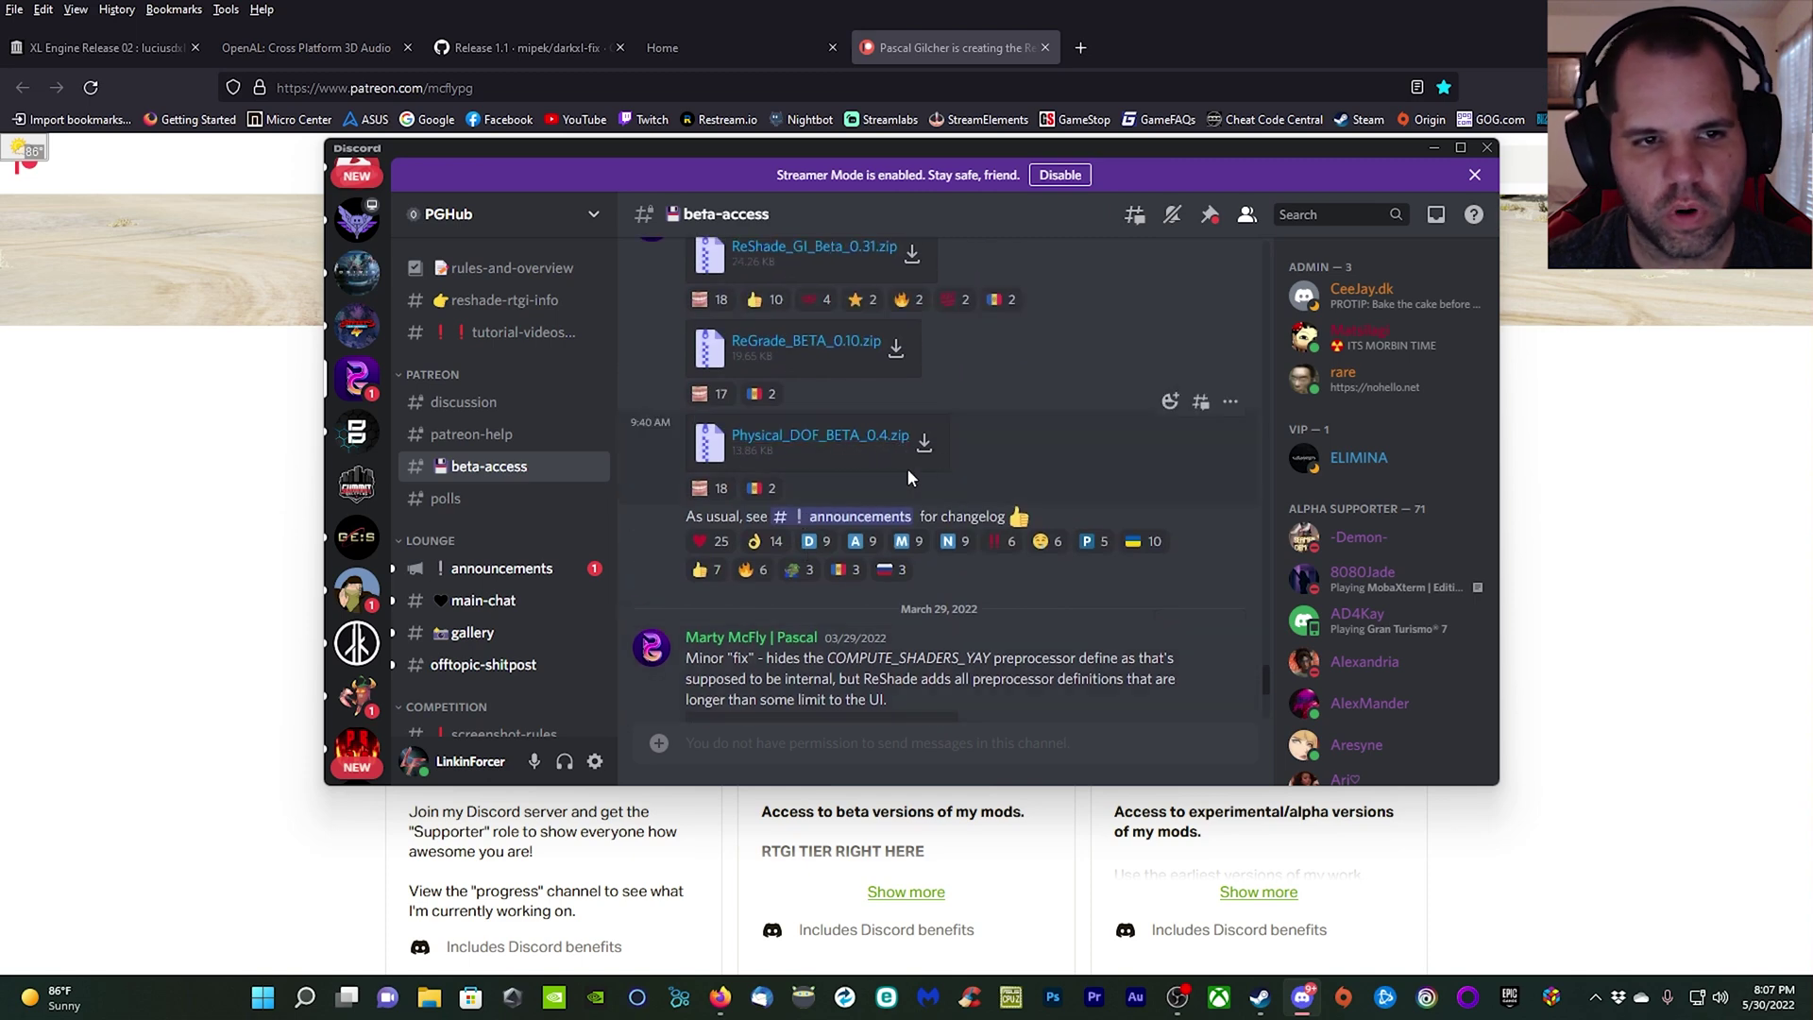
{"action": "scroll", "coordinate": [908, 477], "scroll_direction": "down", "scroll_amount": 10}
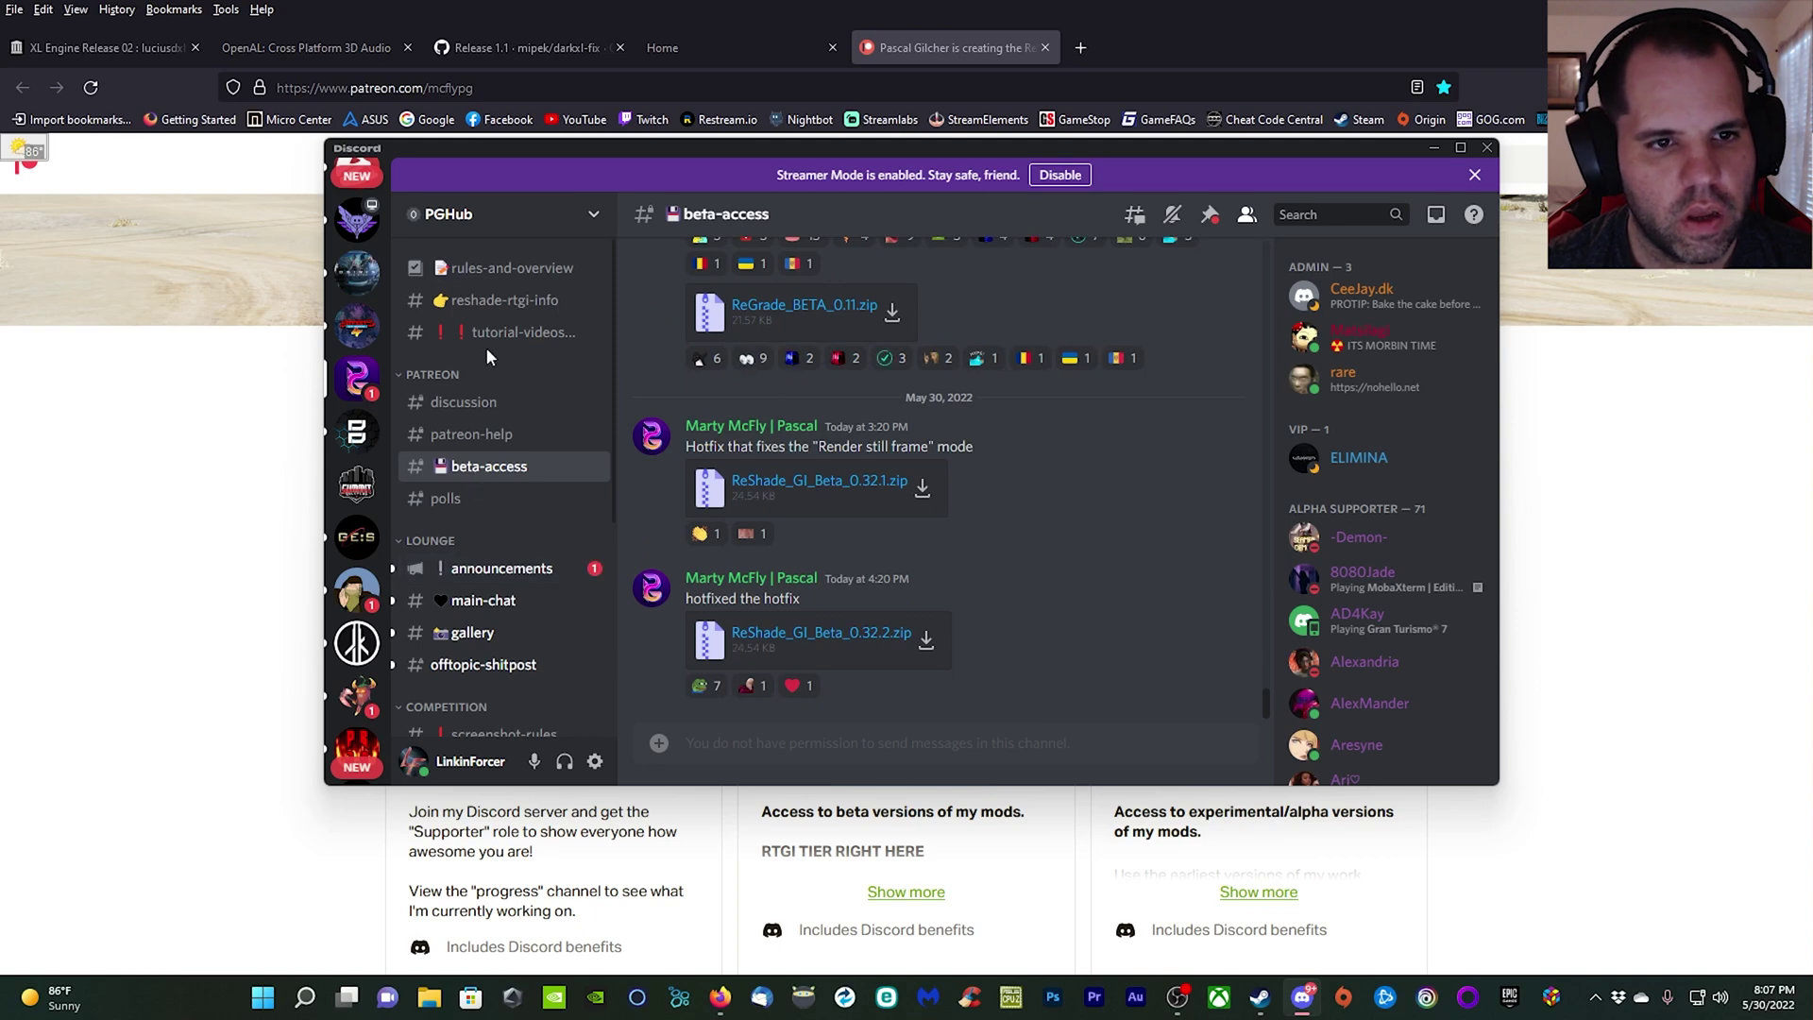
{"action": "scroll", "coordinate": [485, 364], "scroll_direction": "down", "scroll_amount": 3}
{"action": "scroll", "coordinate": [484, 360], "scroll_direction": "up", "scroll_amount": 3}
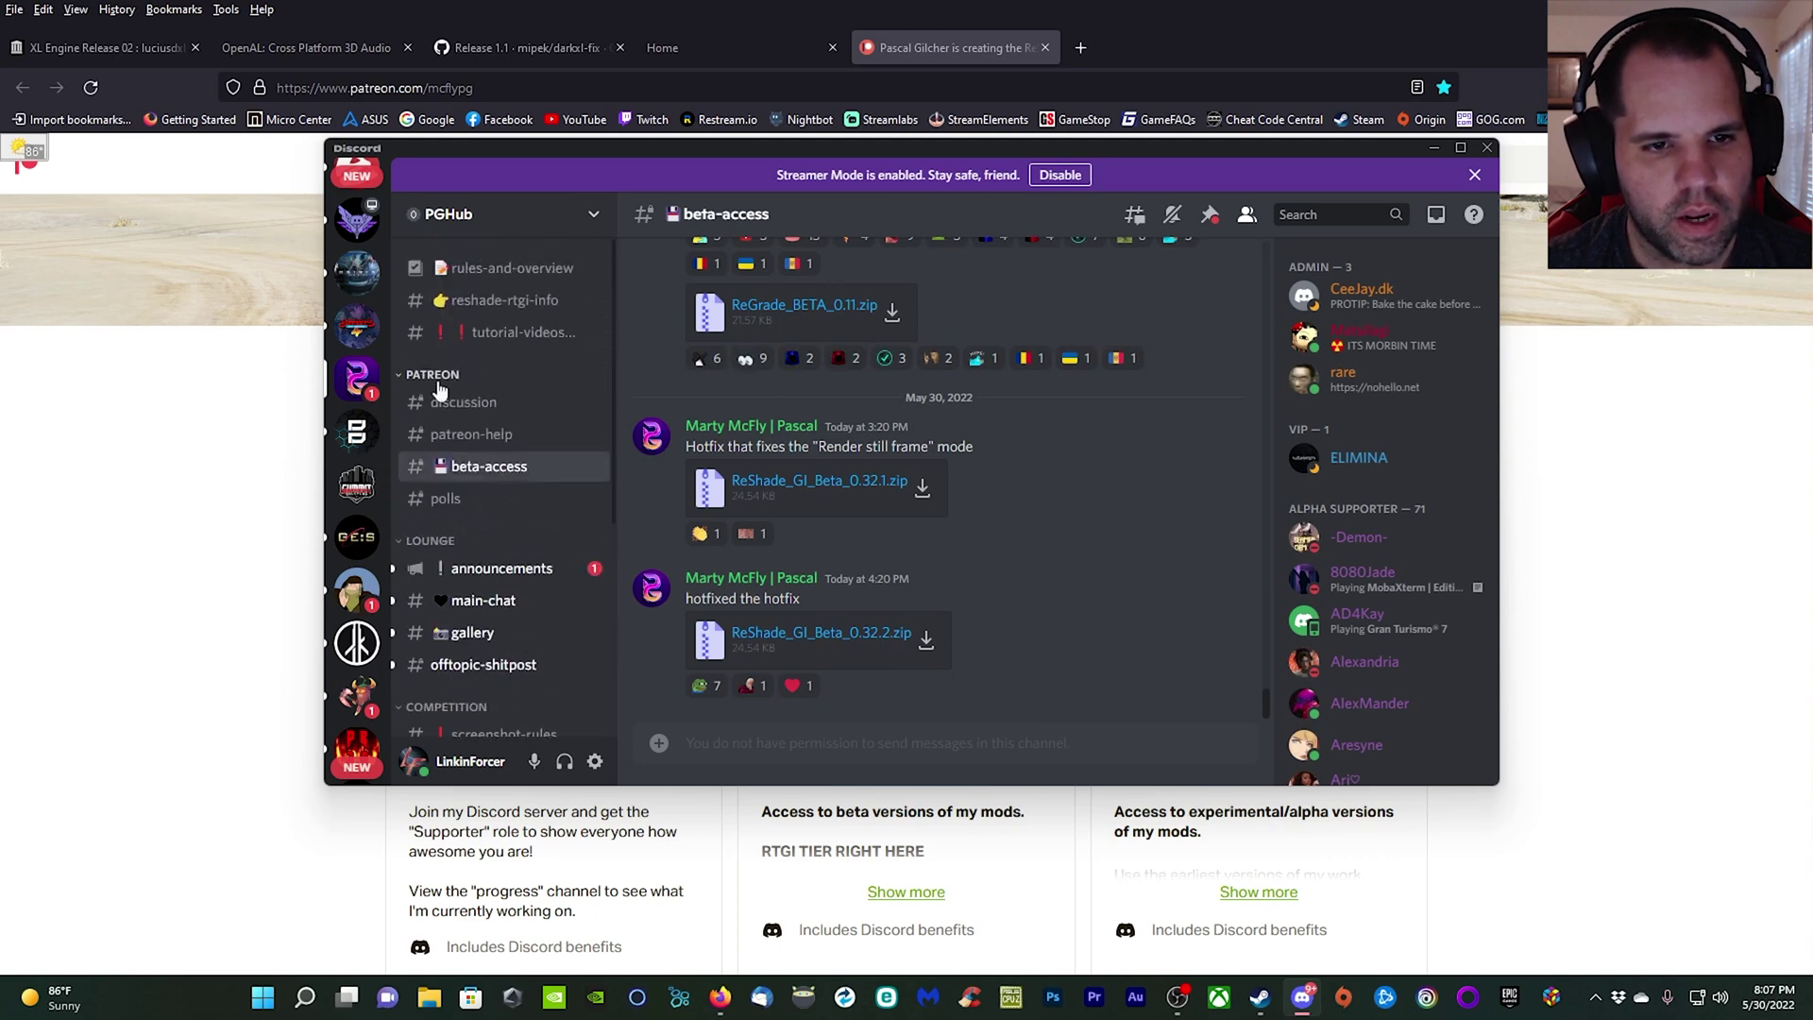
{"action": "left_click", "coordinate": [1434, 149]}
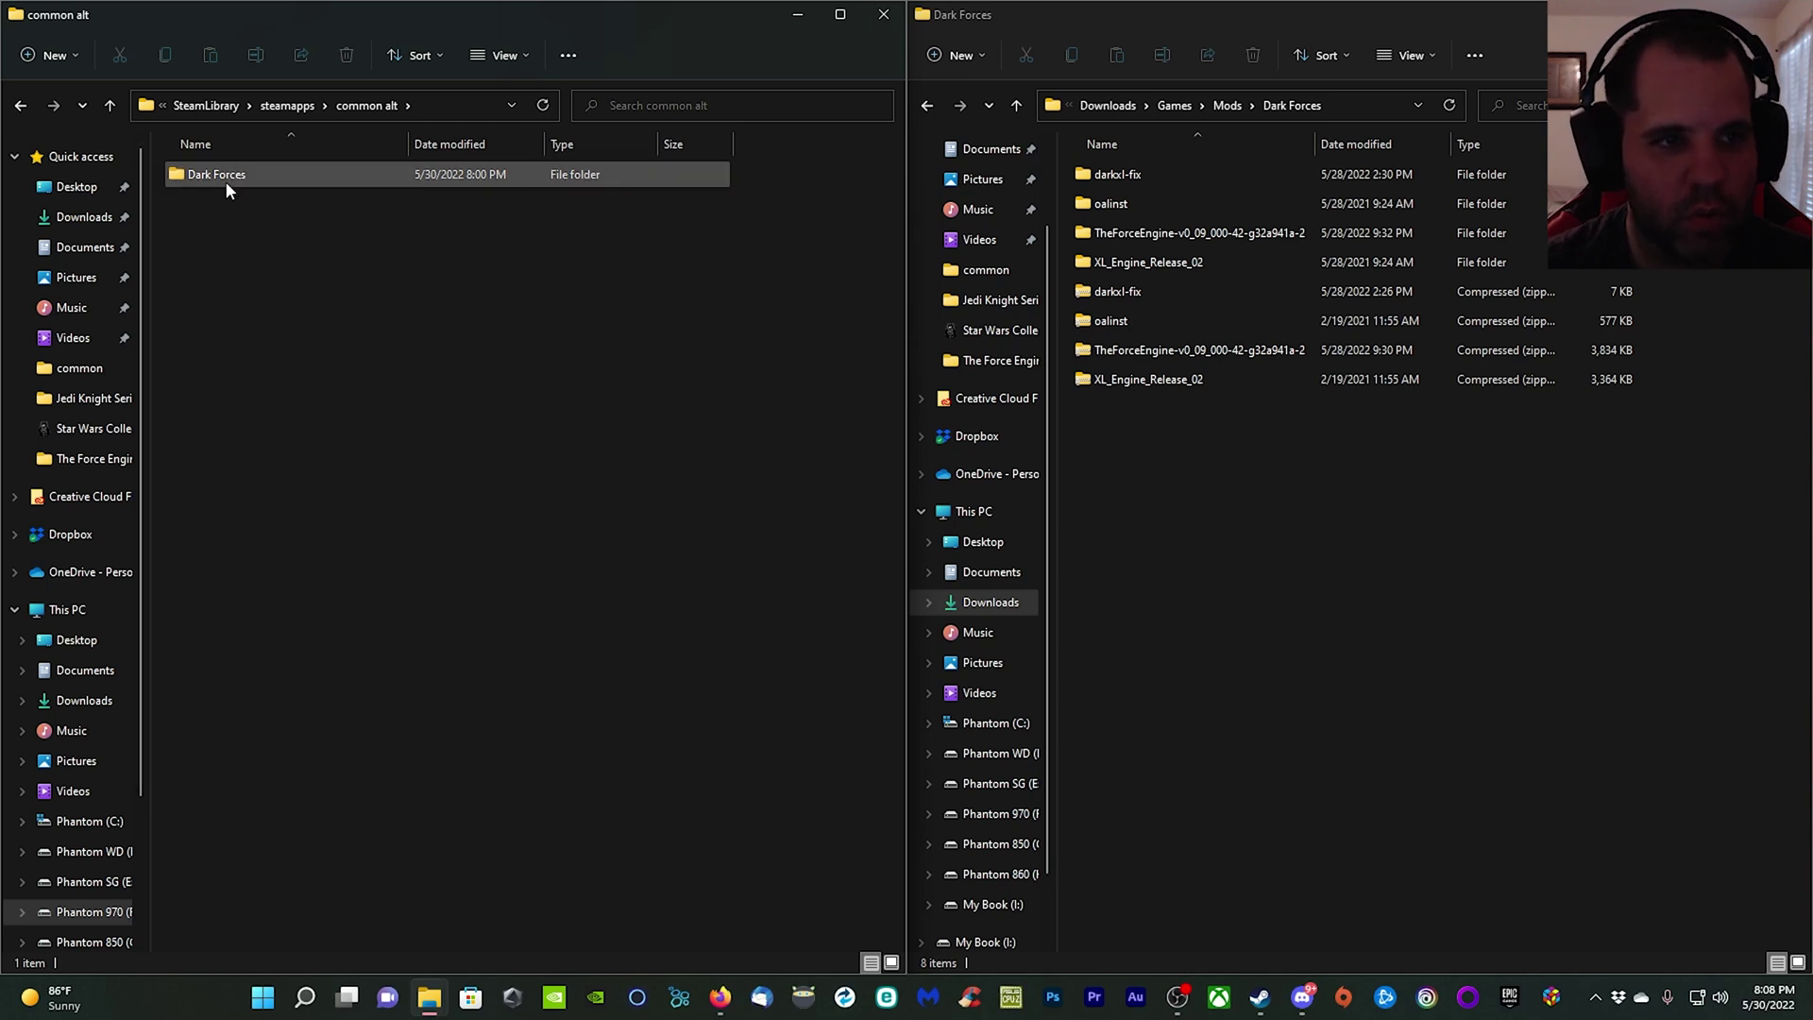
Step: Compare the common and common alt folders inside the Steam library's steamapps folder
{"action": "left_click", "coordinate": [291, 109]}
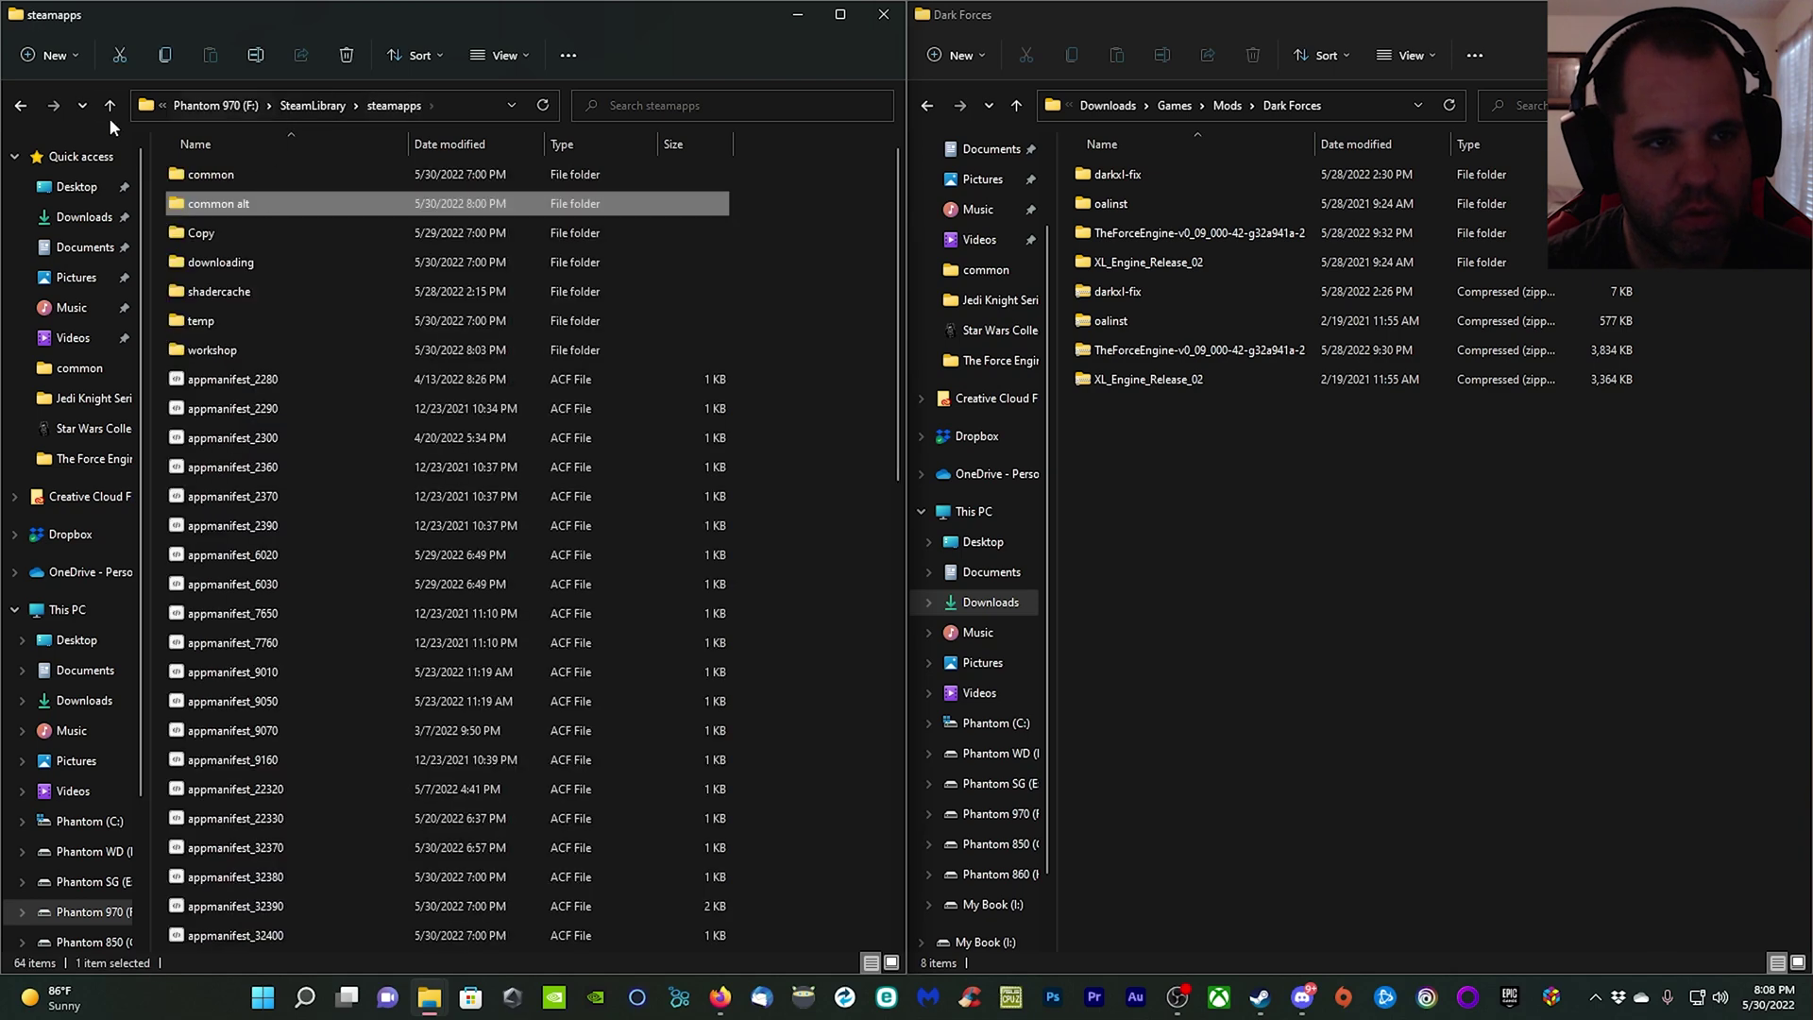
{"action": "double_click", "coordinate": [200, 176]}
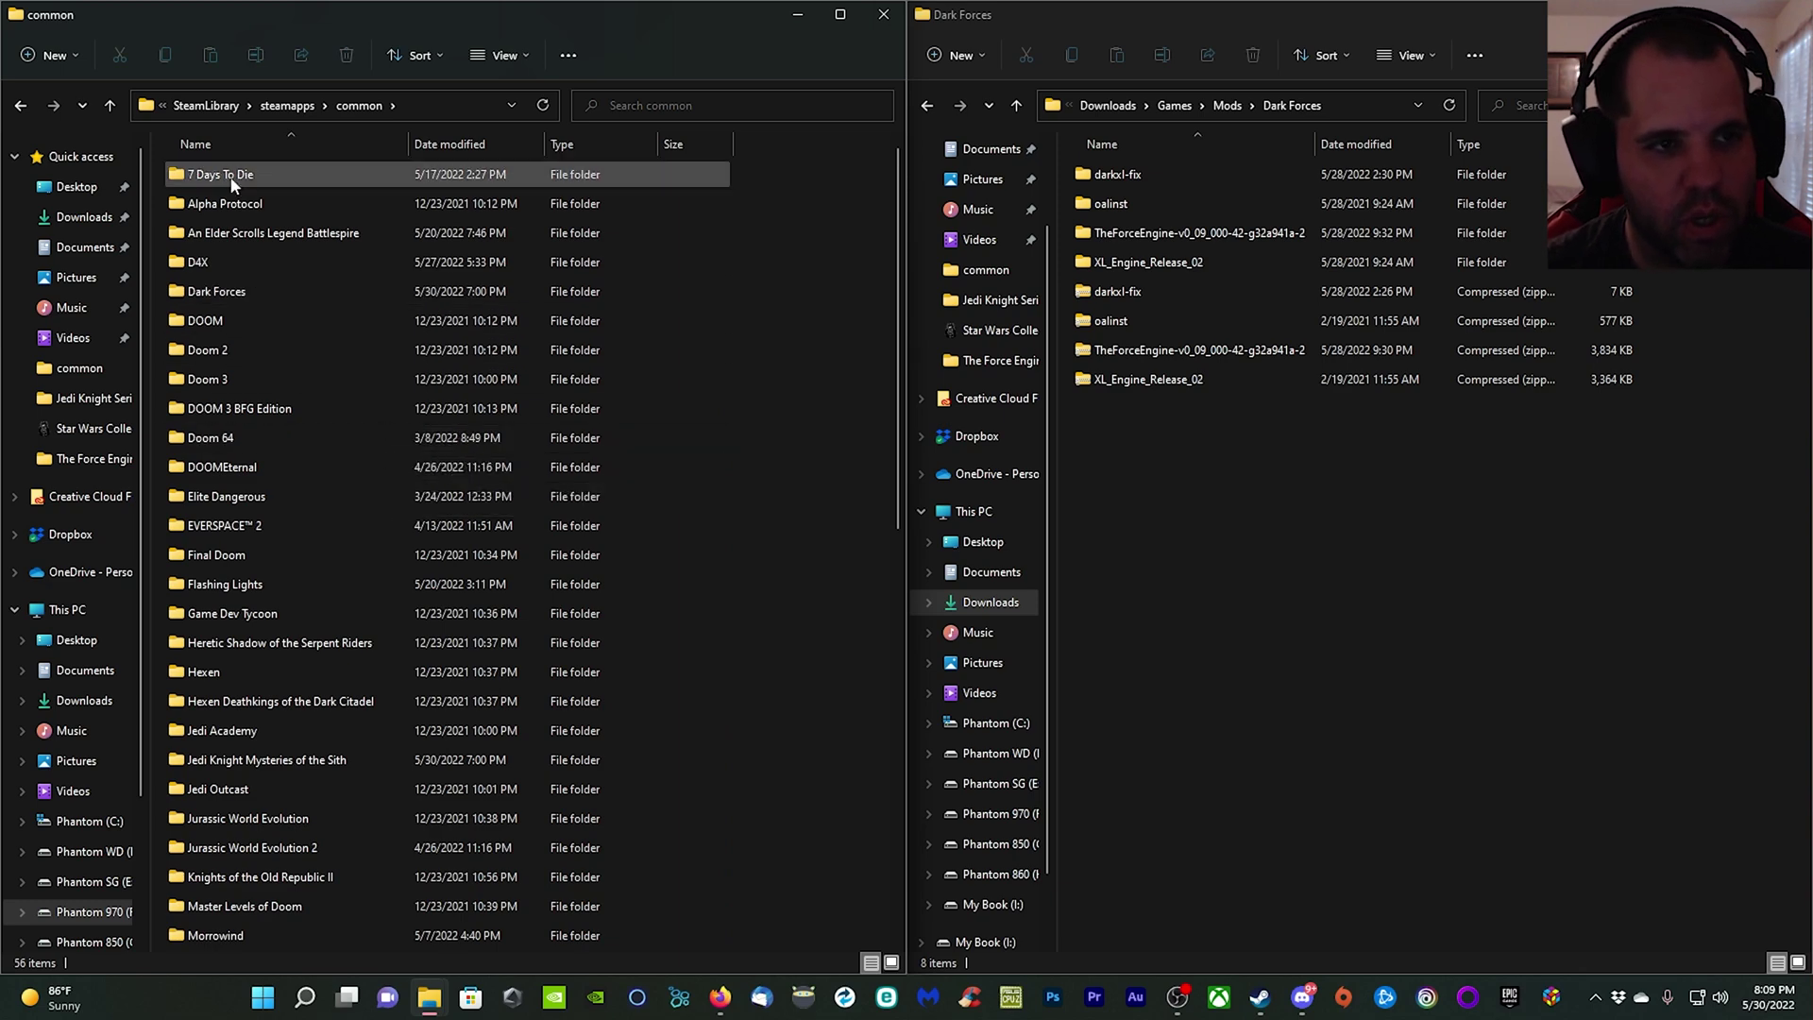
{"action": "left_click", "coordinate": [275, 110]}
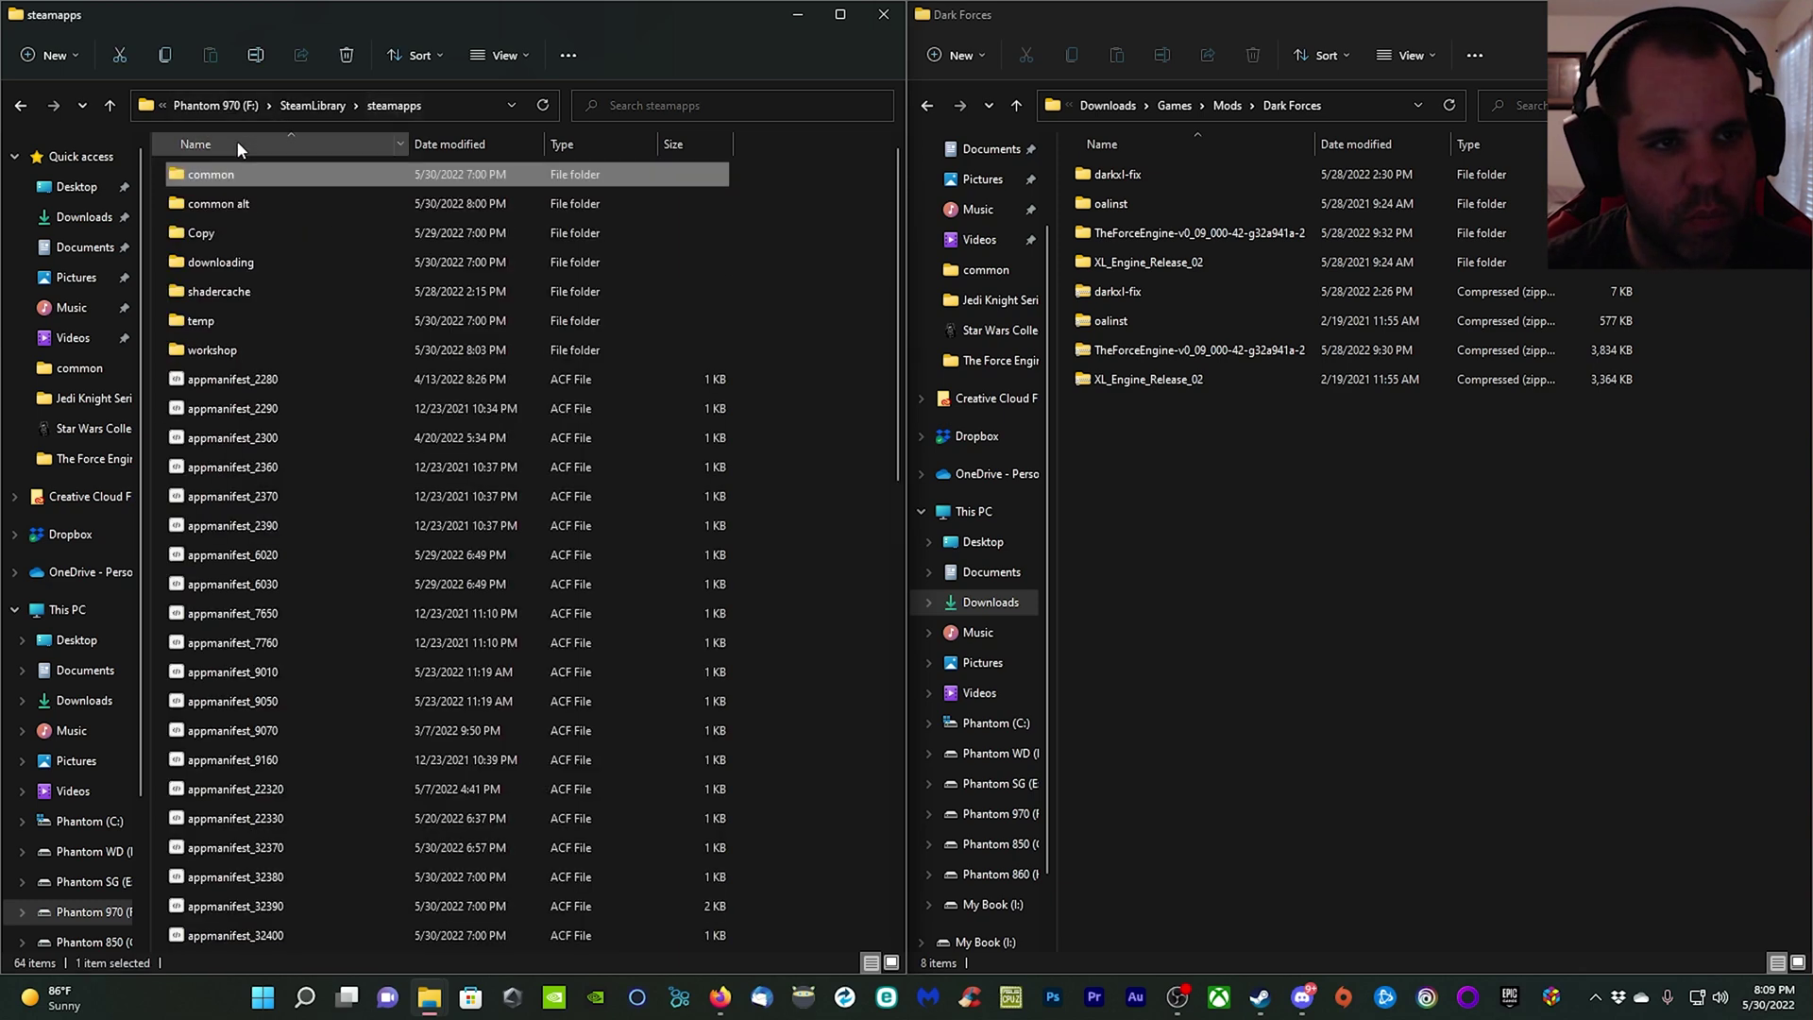
{"action": "double_click", "coordinate": [209, 215]}
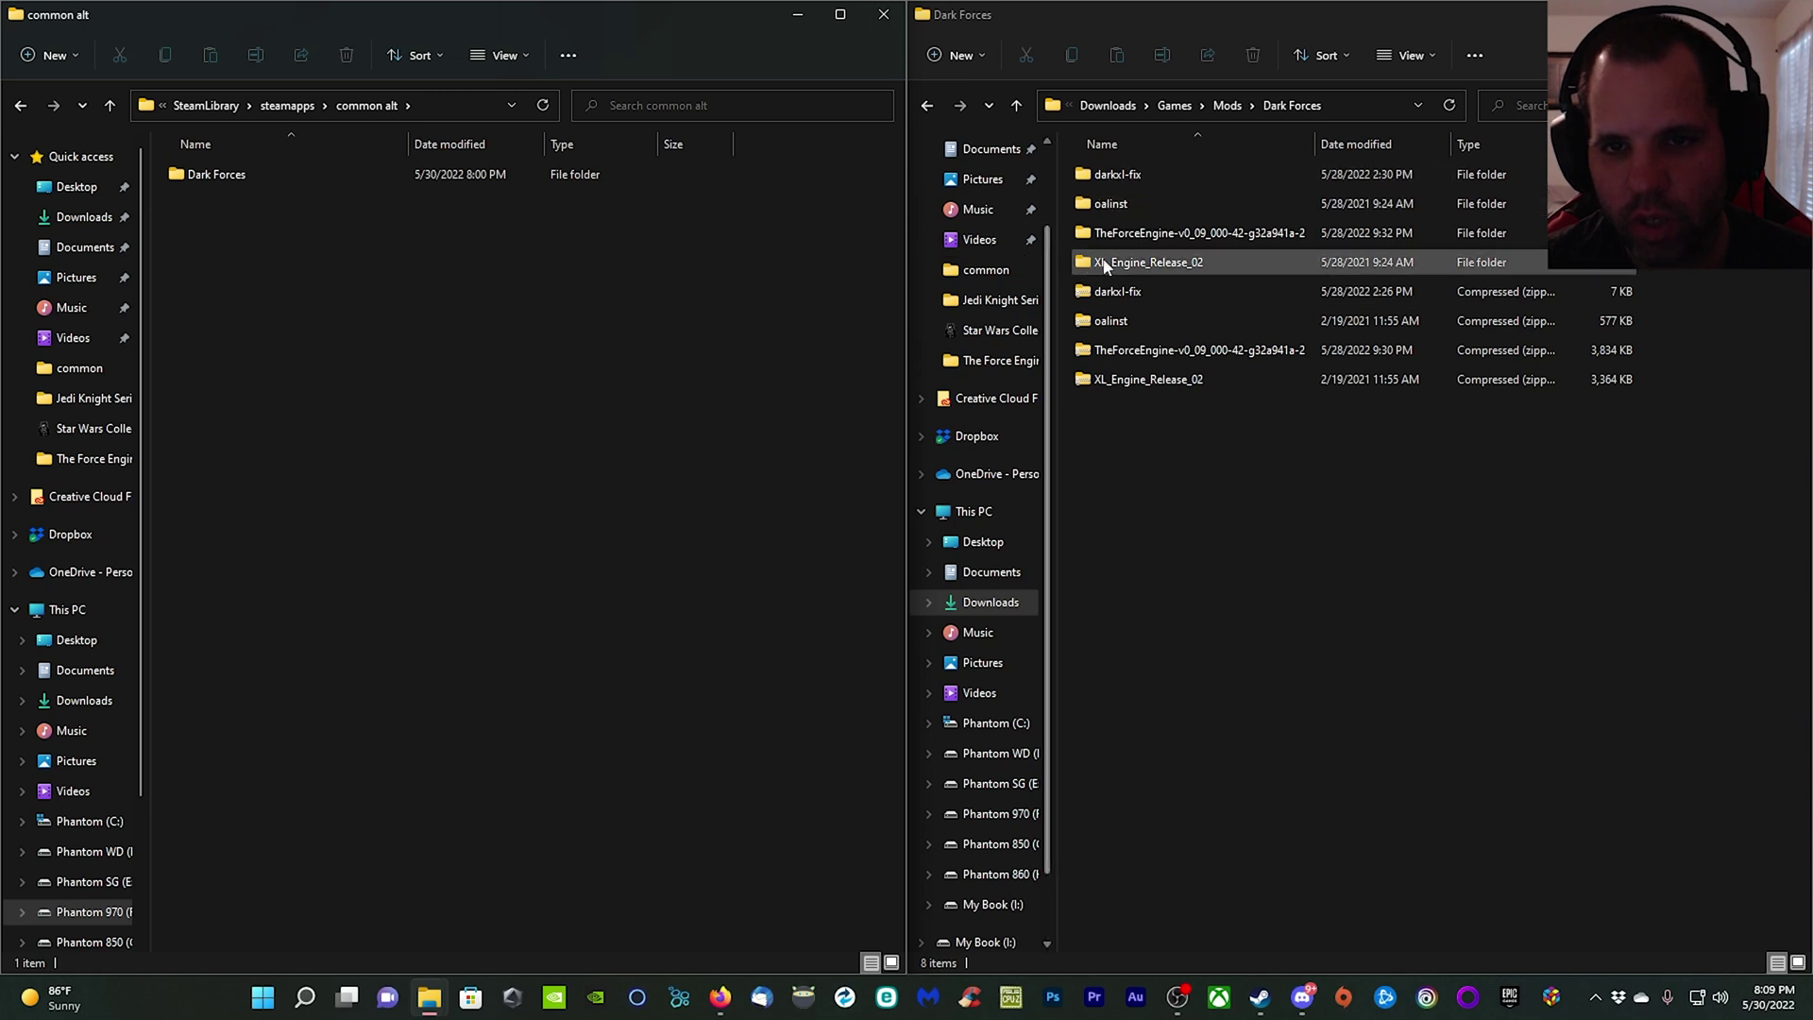
Step: Copy the entire contents of the XL_Engine_Release_02 folder into the Dark Forces folder in common alt
{"action": "double_click", "coordinate": [1196, 271]}
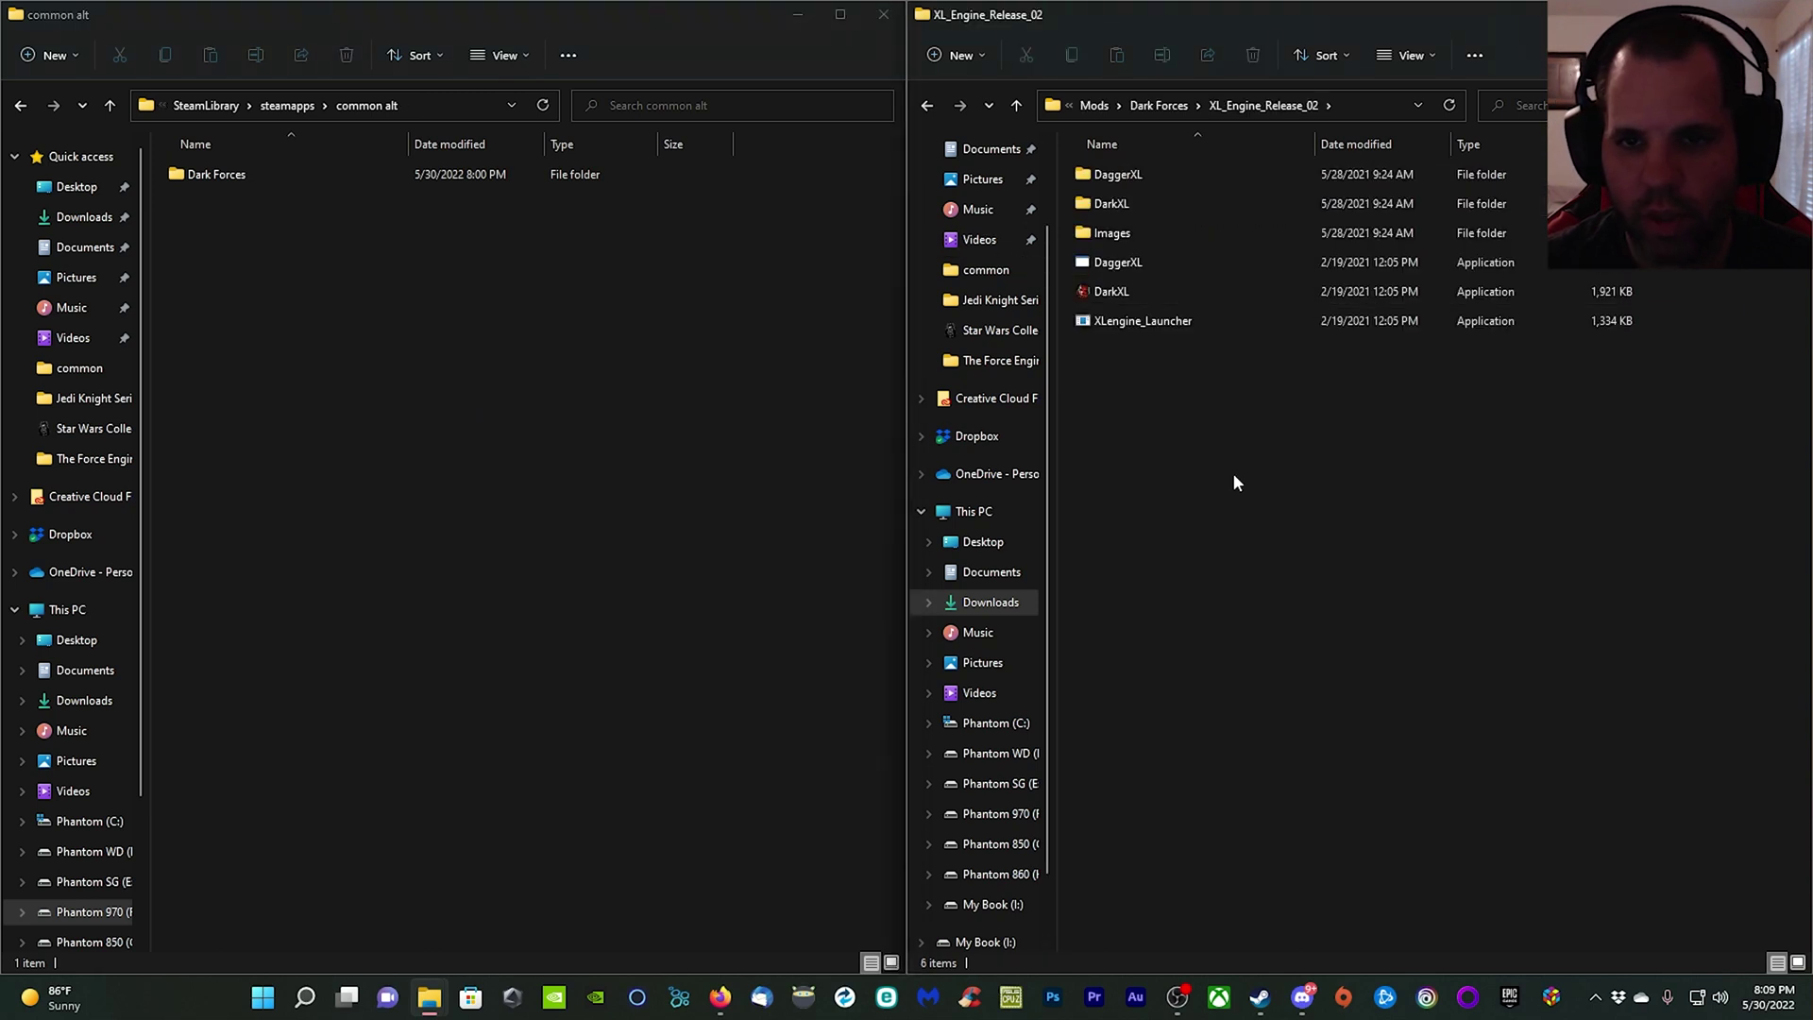
{"action": "left_click_drag", "start_coordinate": [1233, 473], "coordinate": [1154, 187]}
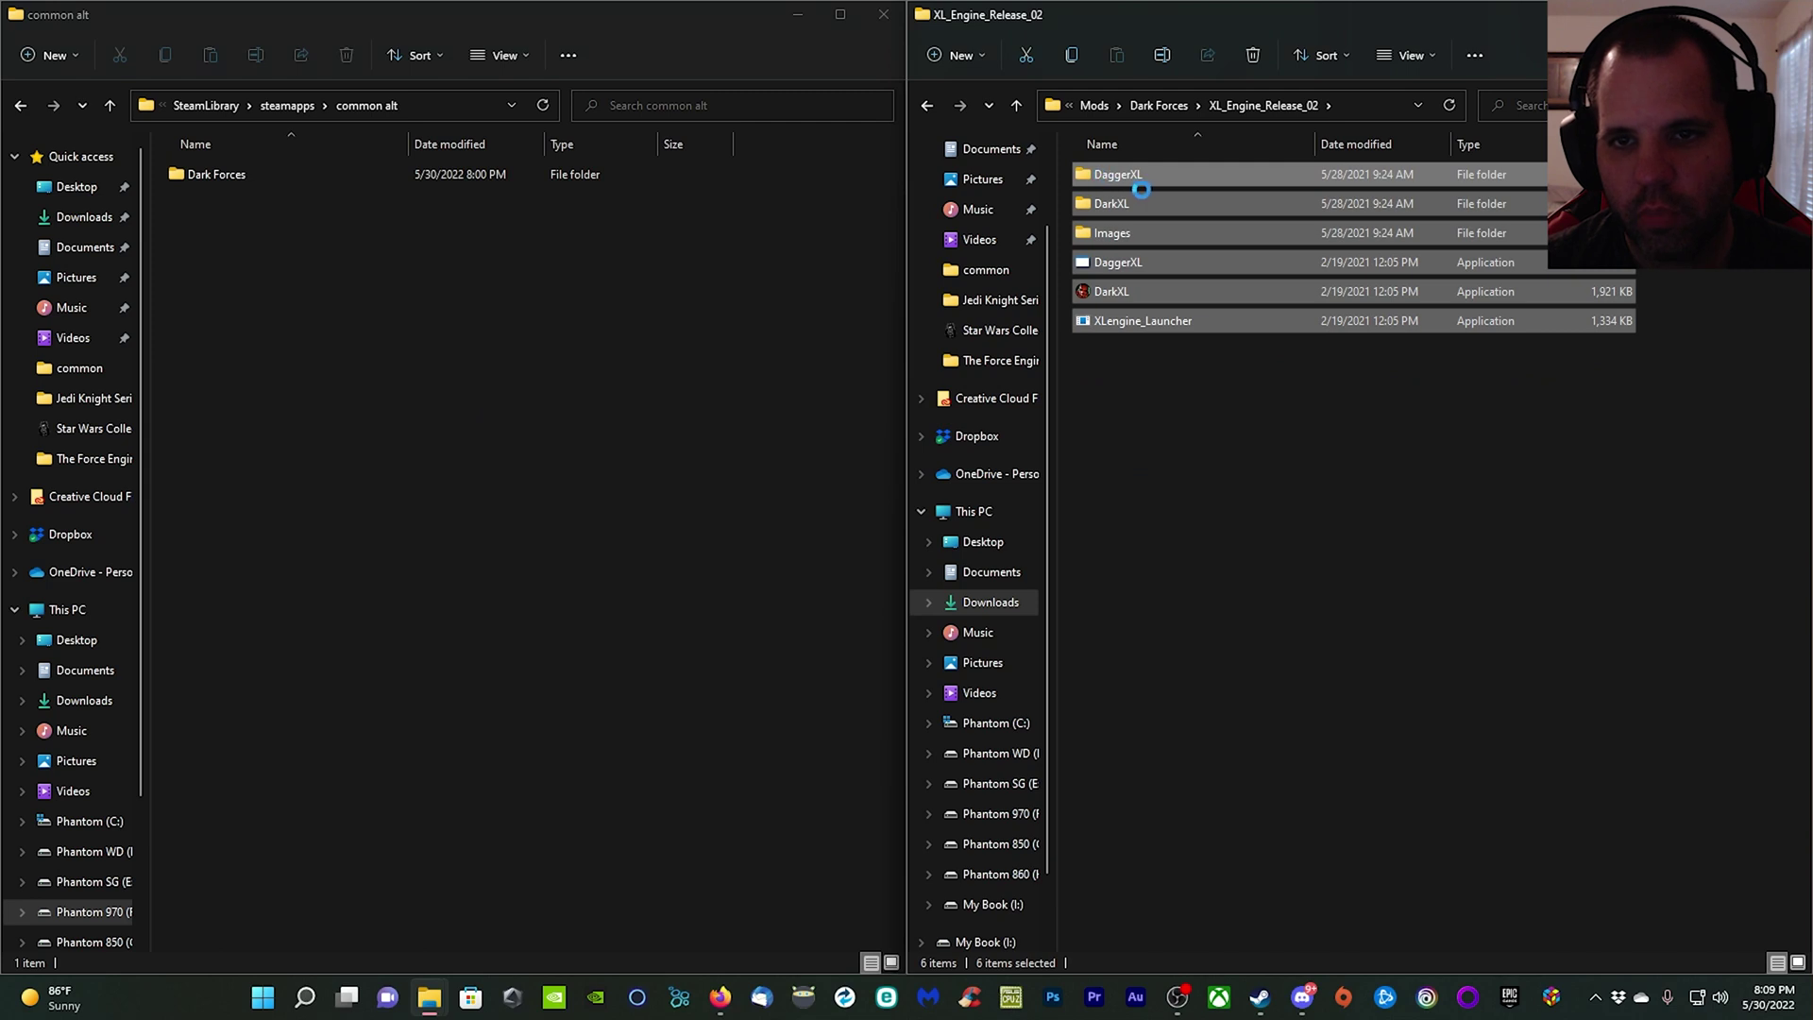
{"action": "right_click", "coordinate": [1154, 187]}
{"action": "left_click", "coordinate": [1164, 194]}
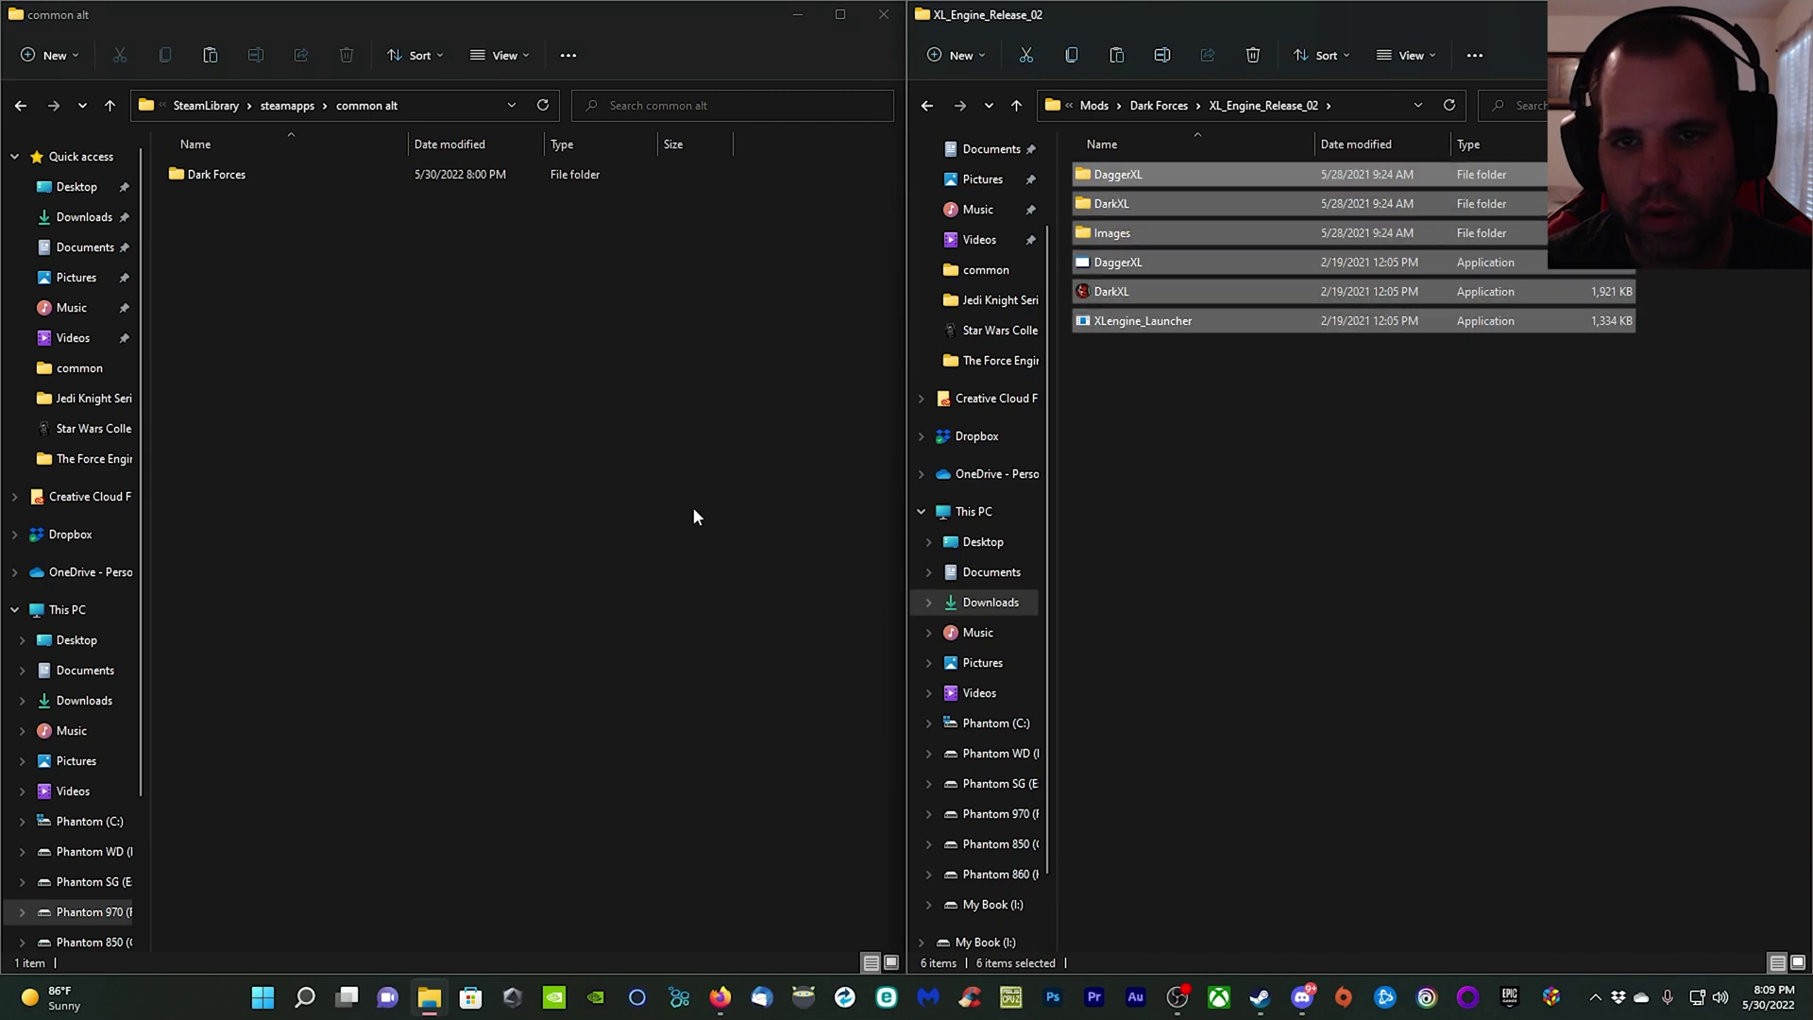
{"action": "right_click", "coordinate": [525, 469]}
{"action": "left_click", "coordinate": [221, 181]}
{"action": "double_click", "coordinate": [221, 181]}
{"action": "right_click", "coordinate": [304, 530]}
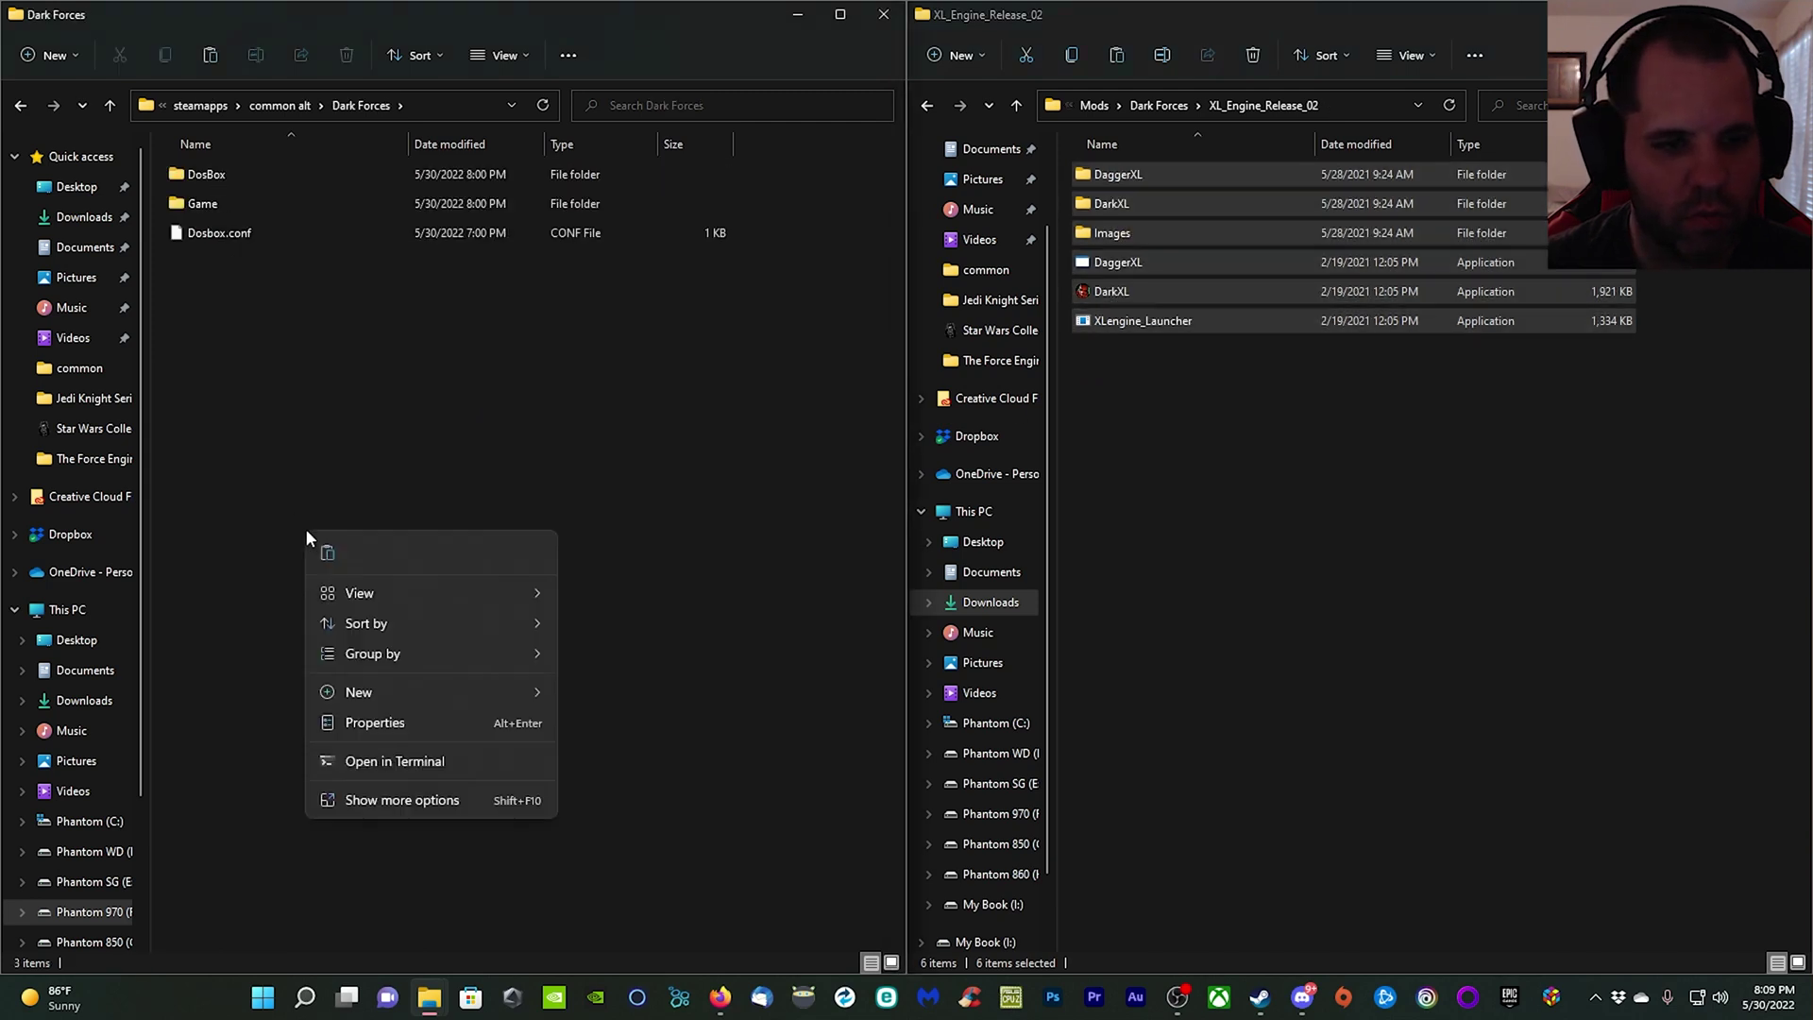
{"action": "left_click", "coordinate": [321, 553]}
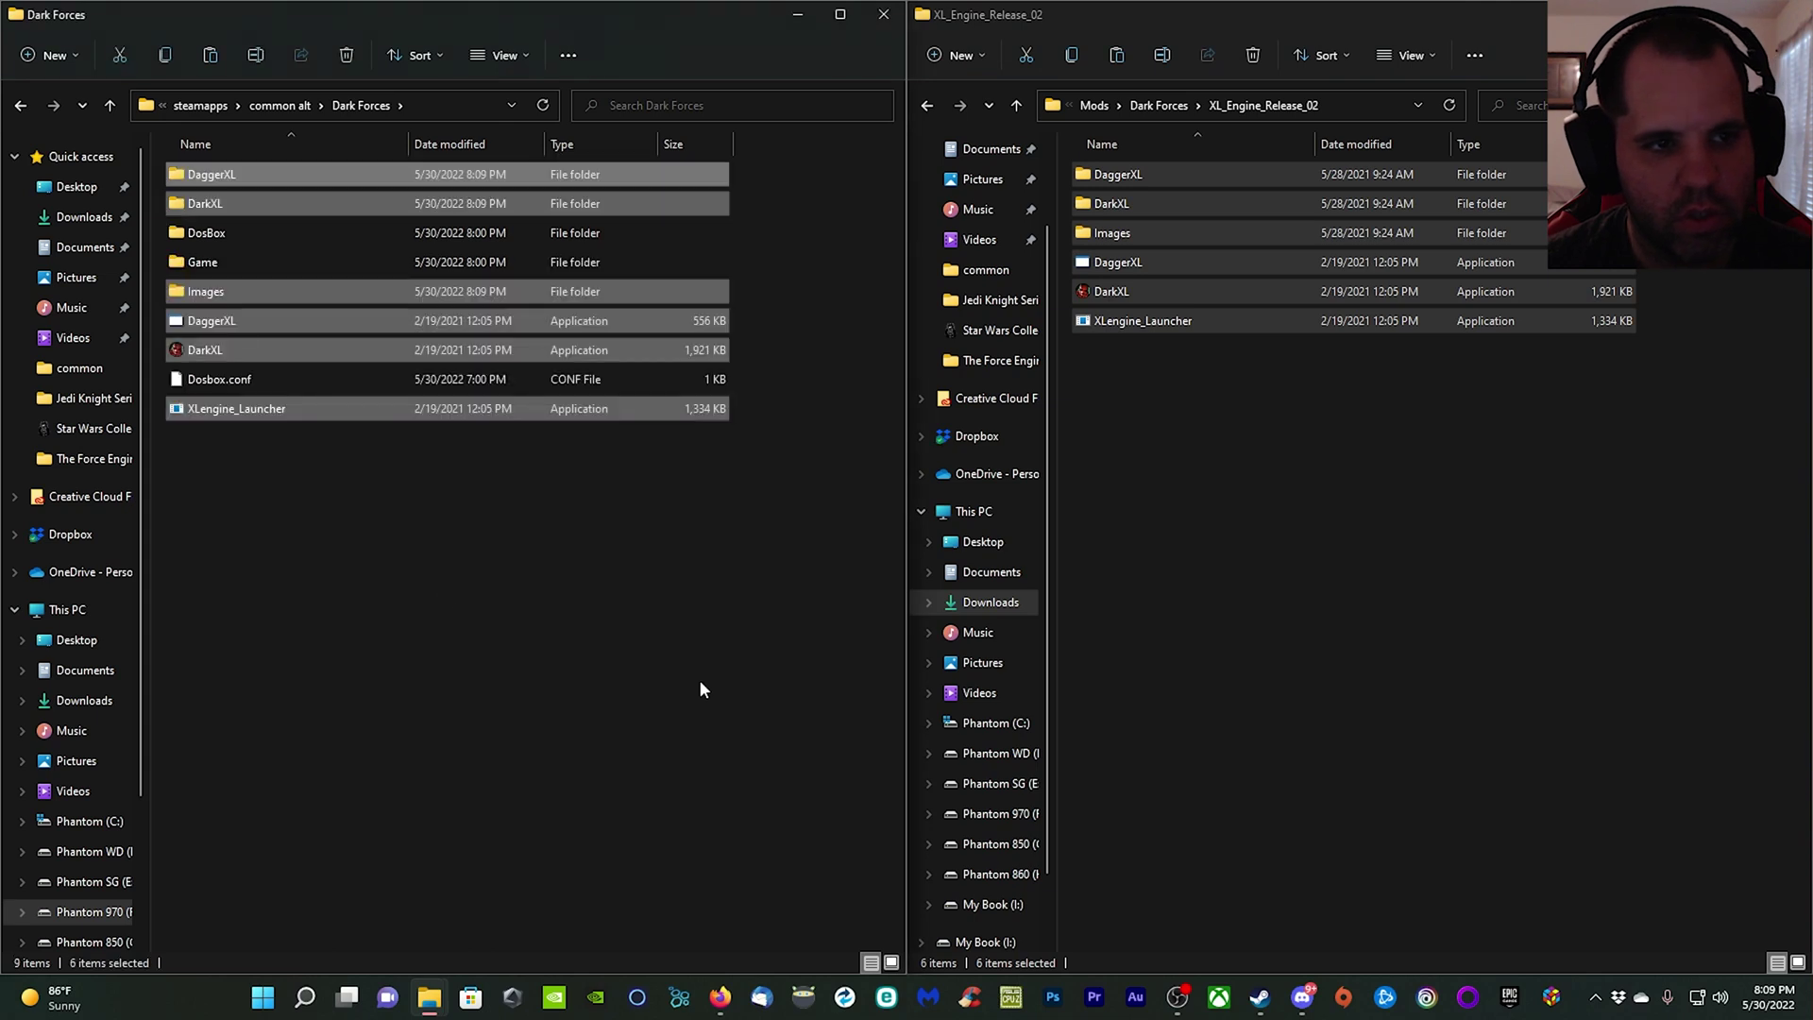
Step: Copy the oalinst application into the Dark Forces game folder and install OpenAL, accepting its license
{"action": "left_click", "coordinate": [927, 105]}
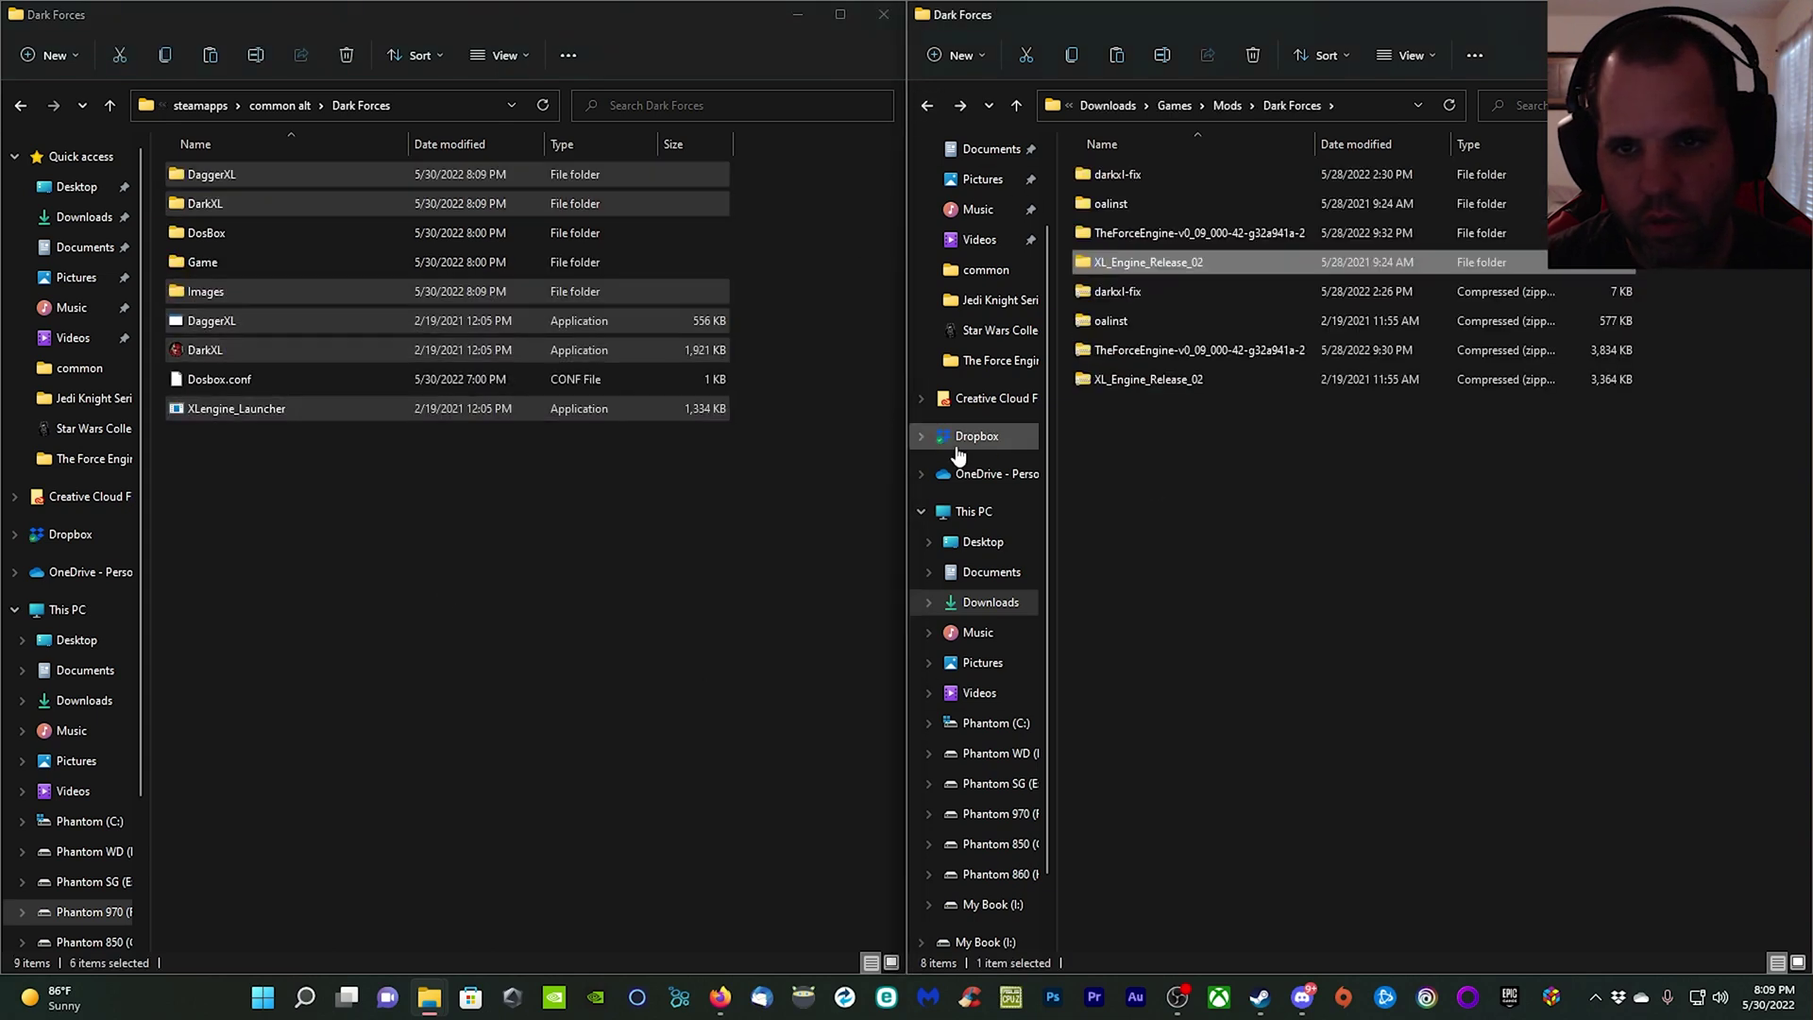
{"action": "double_click", "coordinate": [1124, 205]}
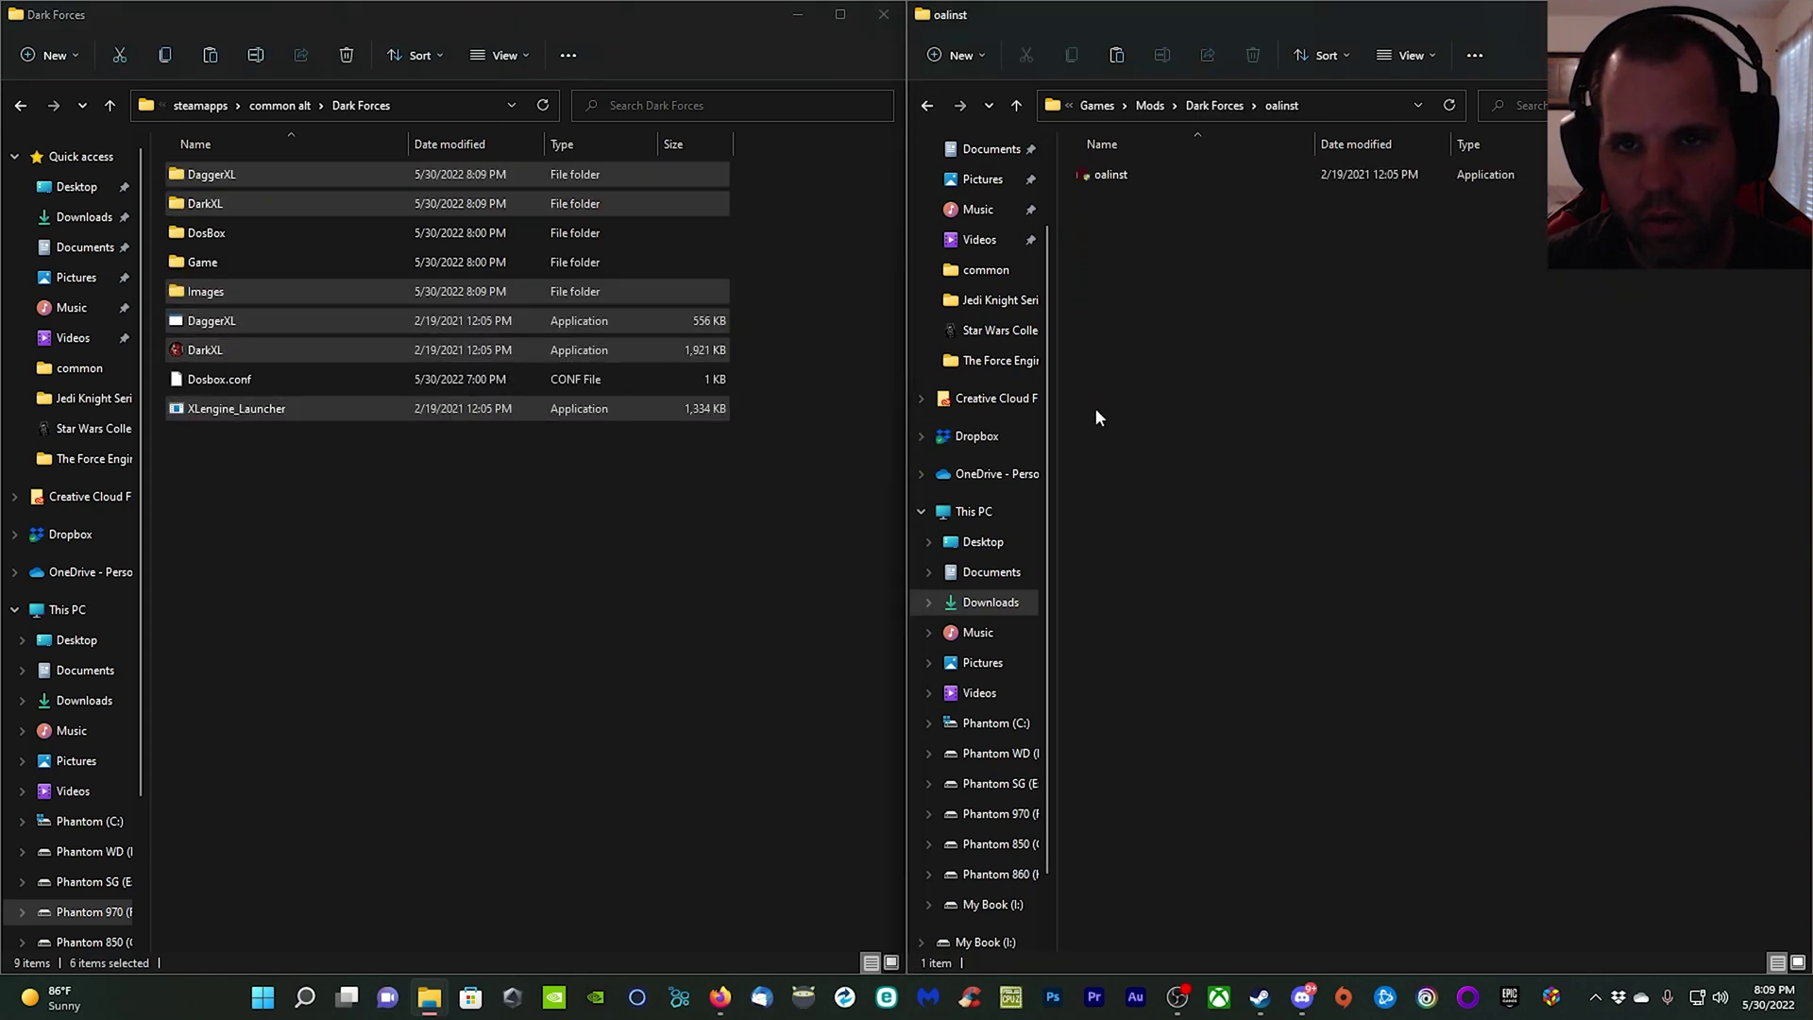
{"action": "right_click", "coordinate": [1114, 178]}
{"action": "left_click", "coordinate": [1177, 191]}
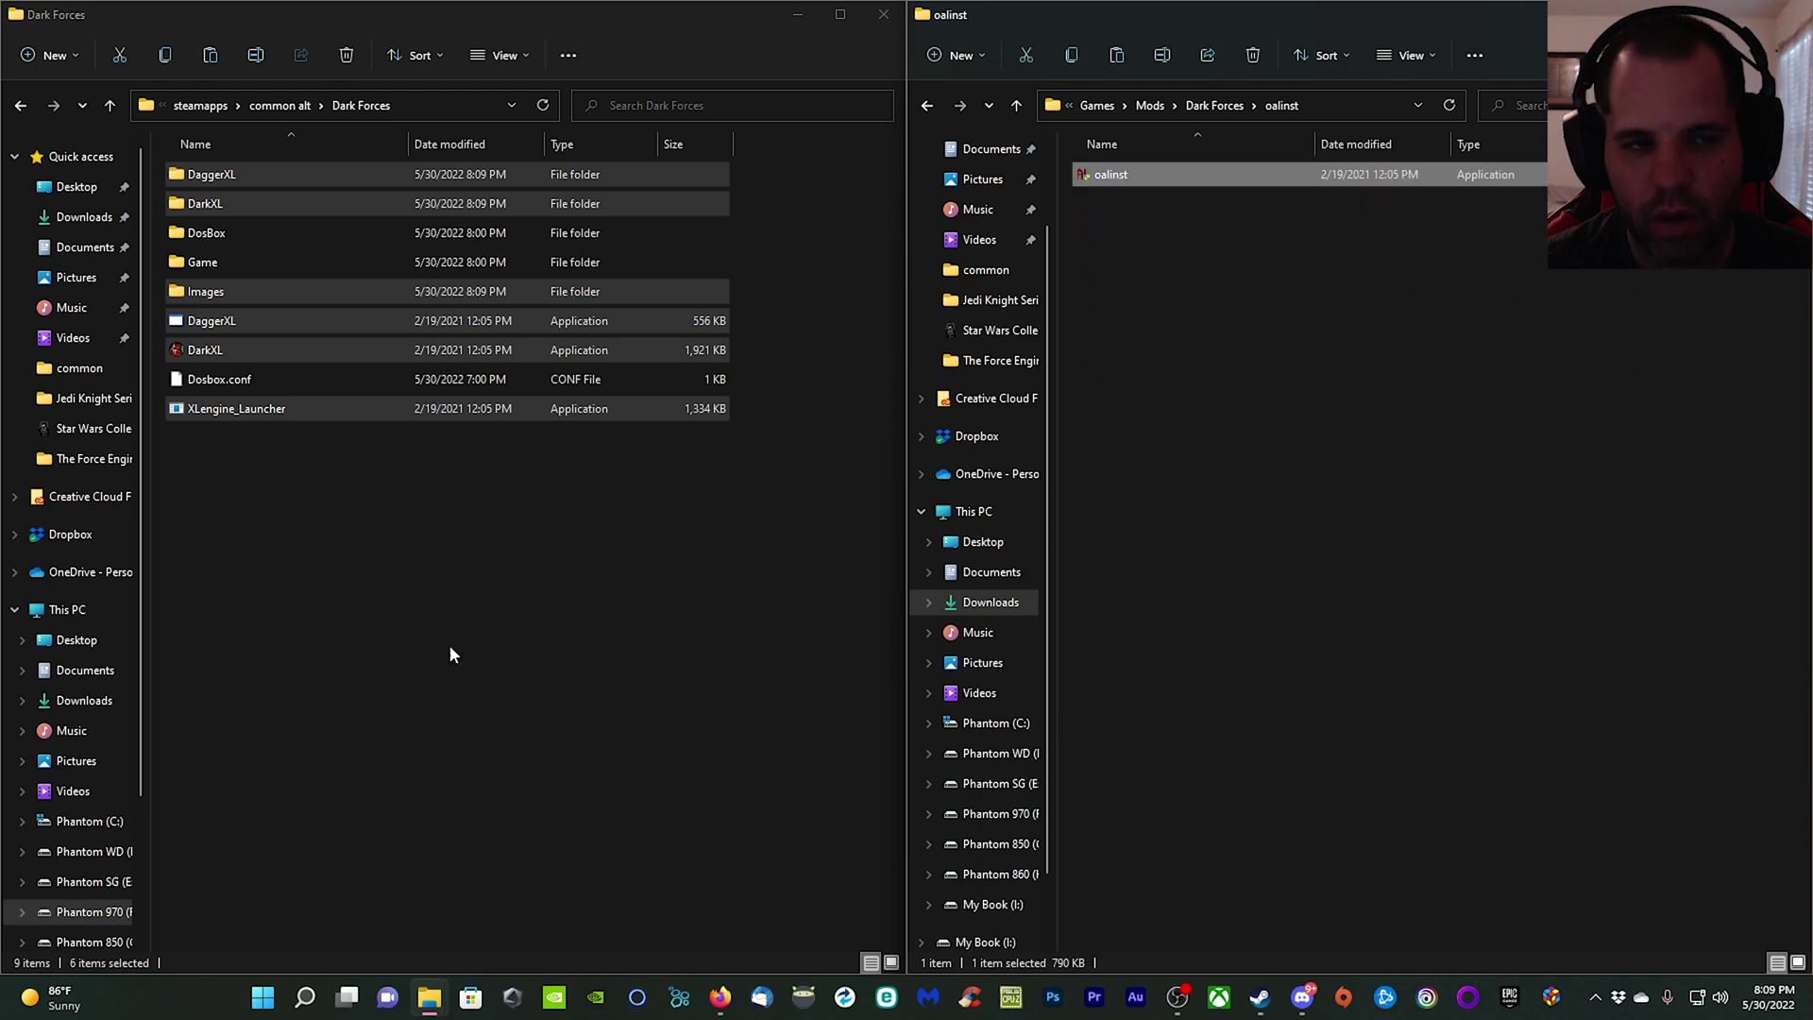
{"action": "right_click", "coordinate": [439, 645]}
{"action": "left_click", "coordinate": [463, 655]}
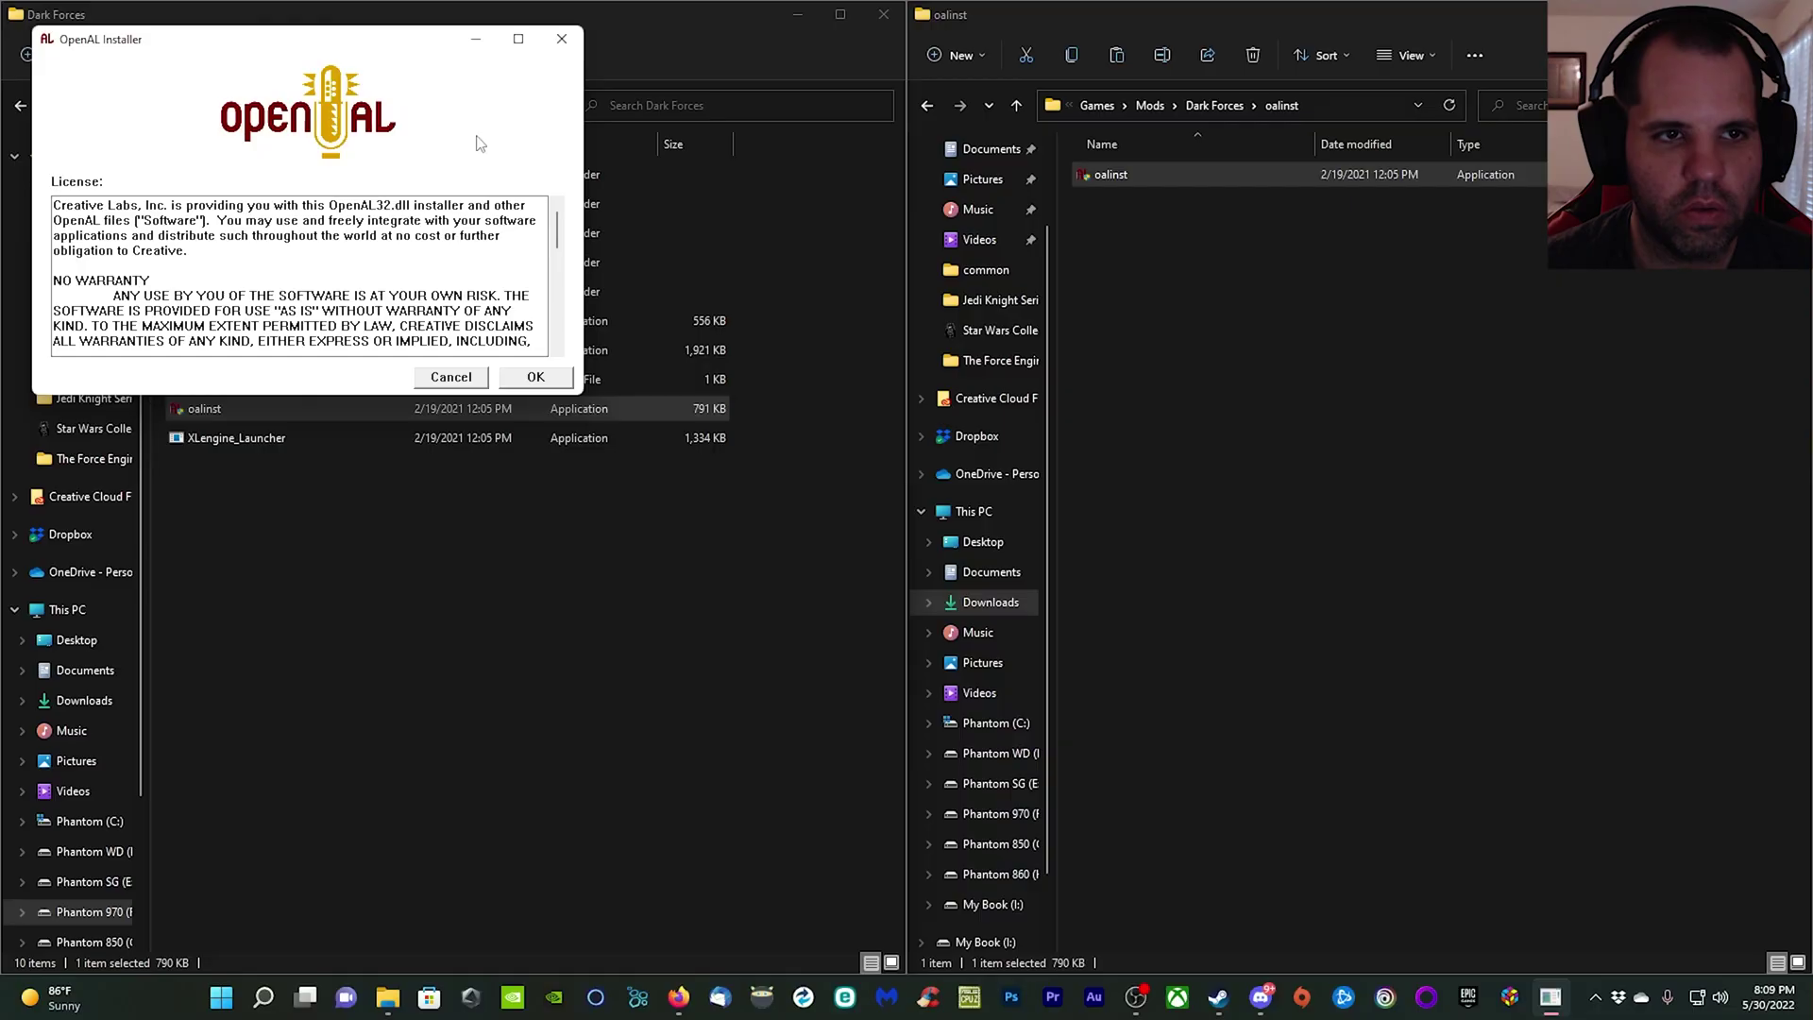
{"action": "left_click", "coordinate": [530, 378]}
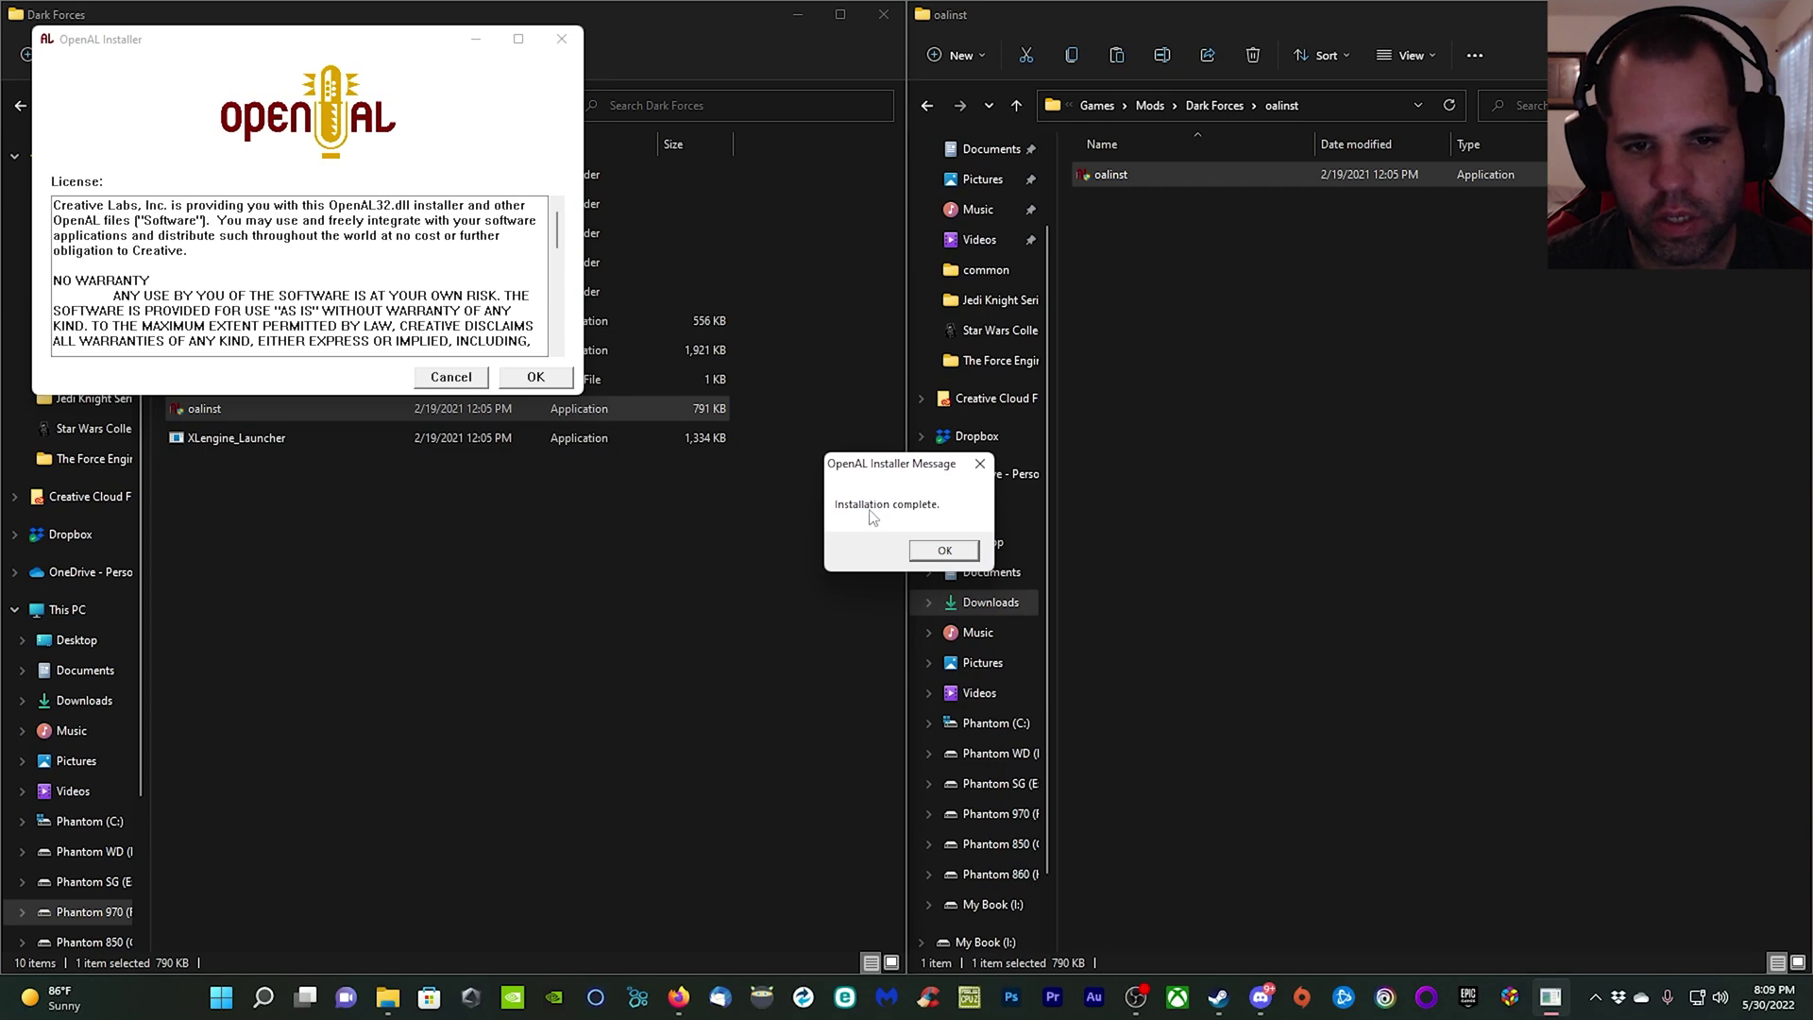
{"action": "left_click", "coordinate": [945, 549]}
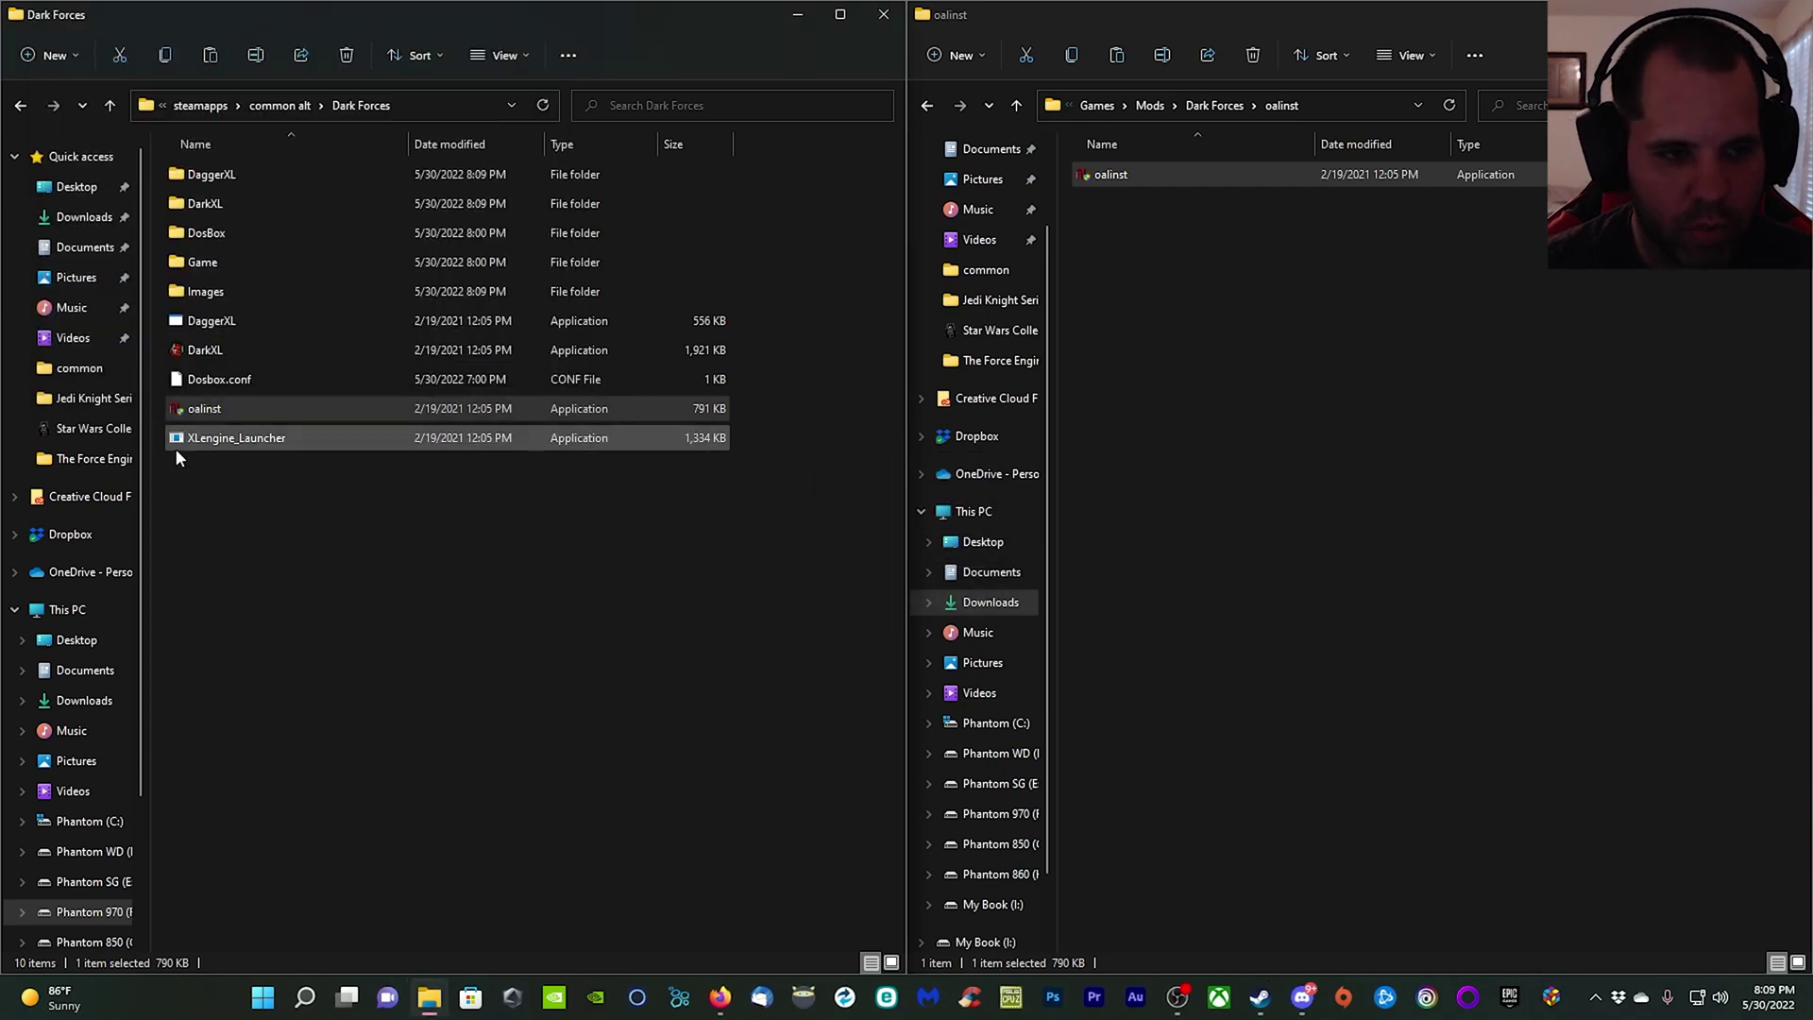
Step: In the XL Engine Launcher, set DarkXL's game data path to F:\SteamLibrary\steamapps\common alt\Dark Forces\Game and close the launcher
{"action": "double_click", "coordinate": [252, 442]}
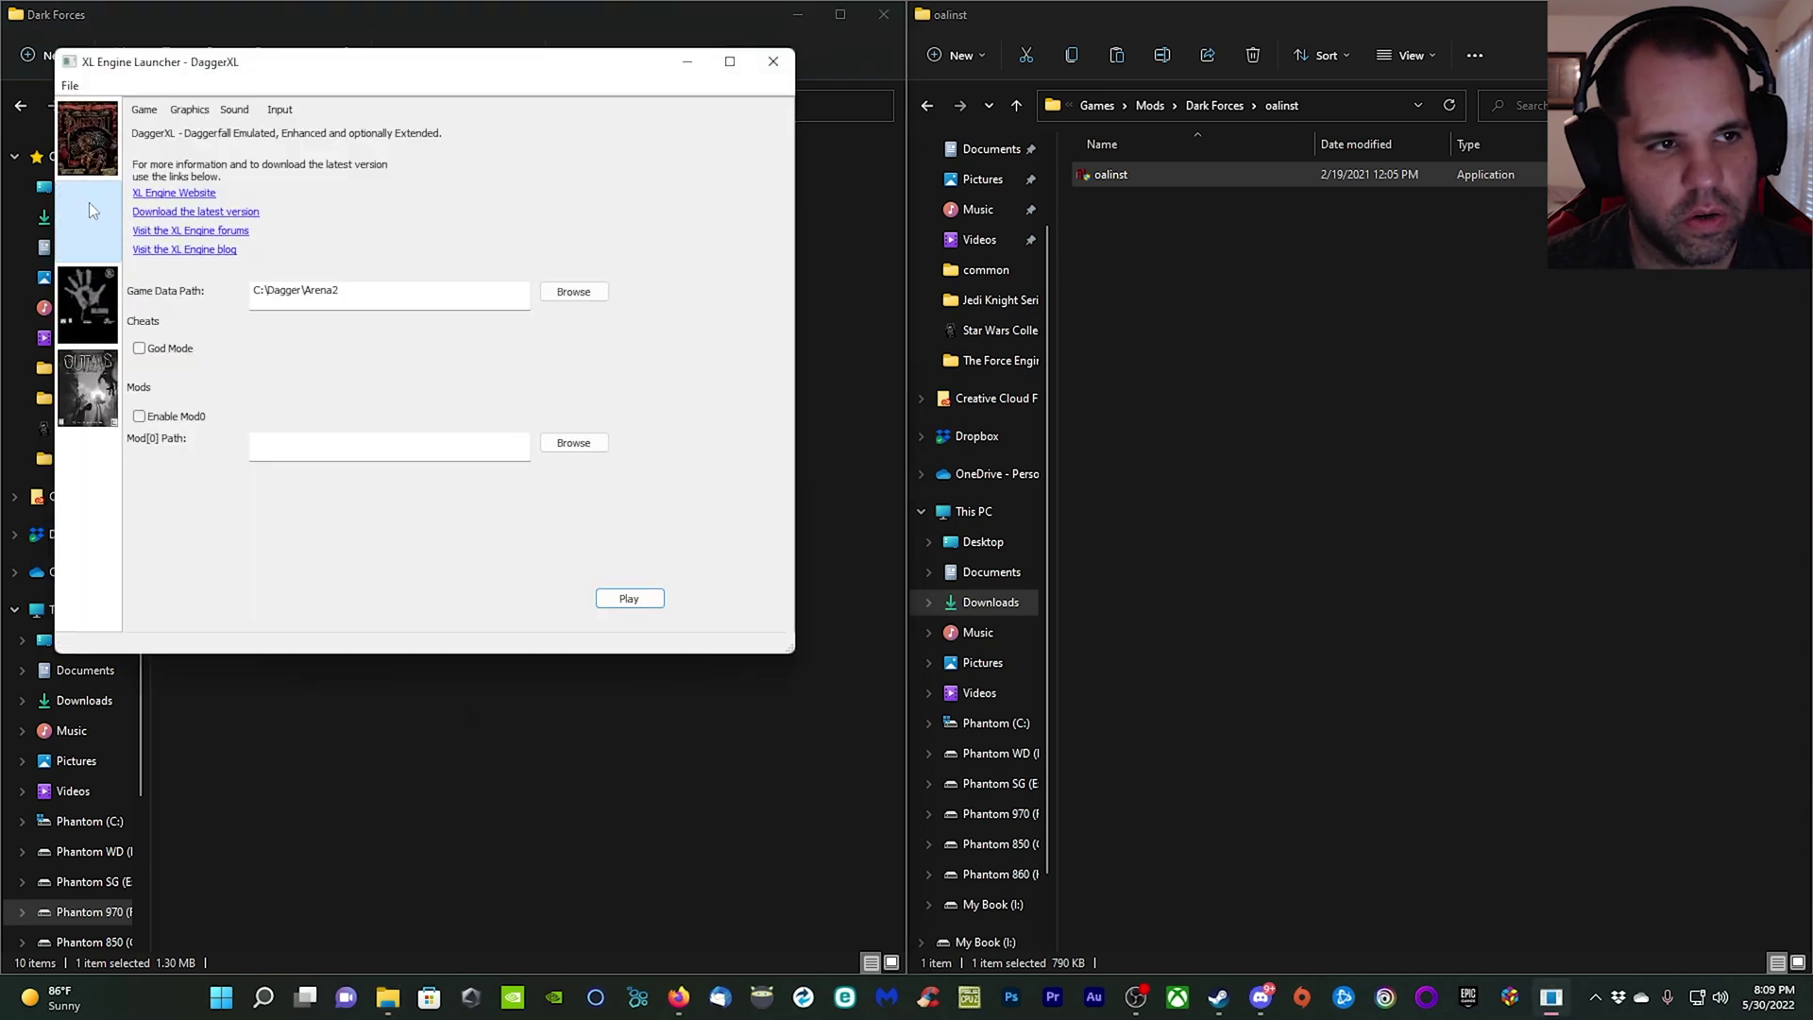
{"action": "left_click", "coordinate": [90, 209]}
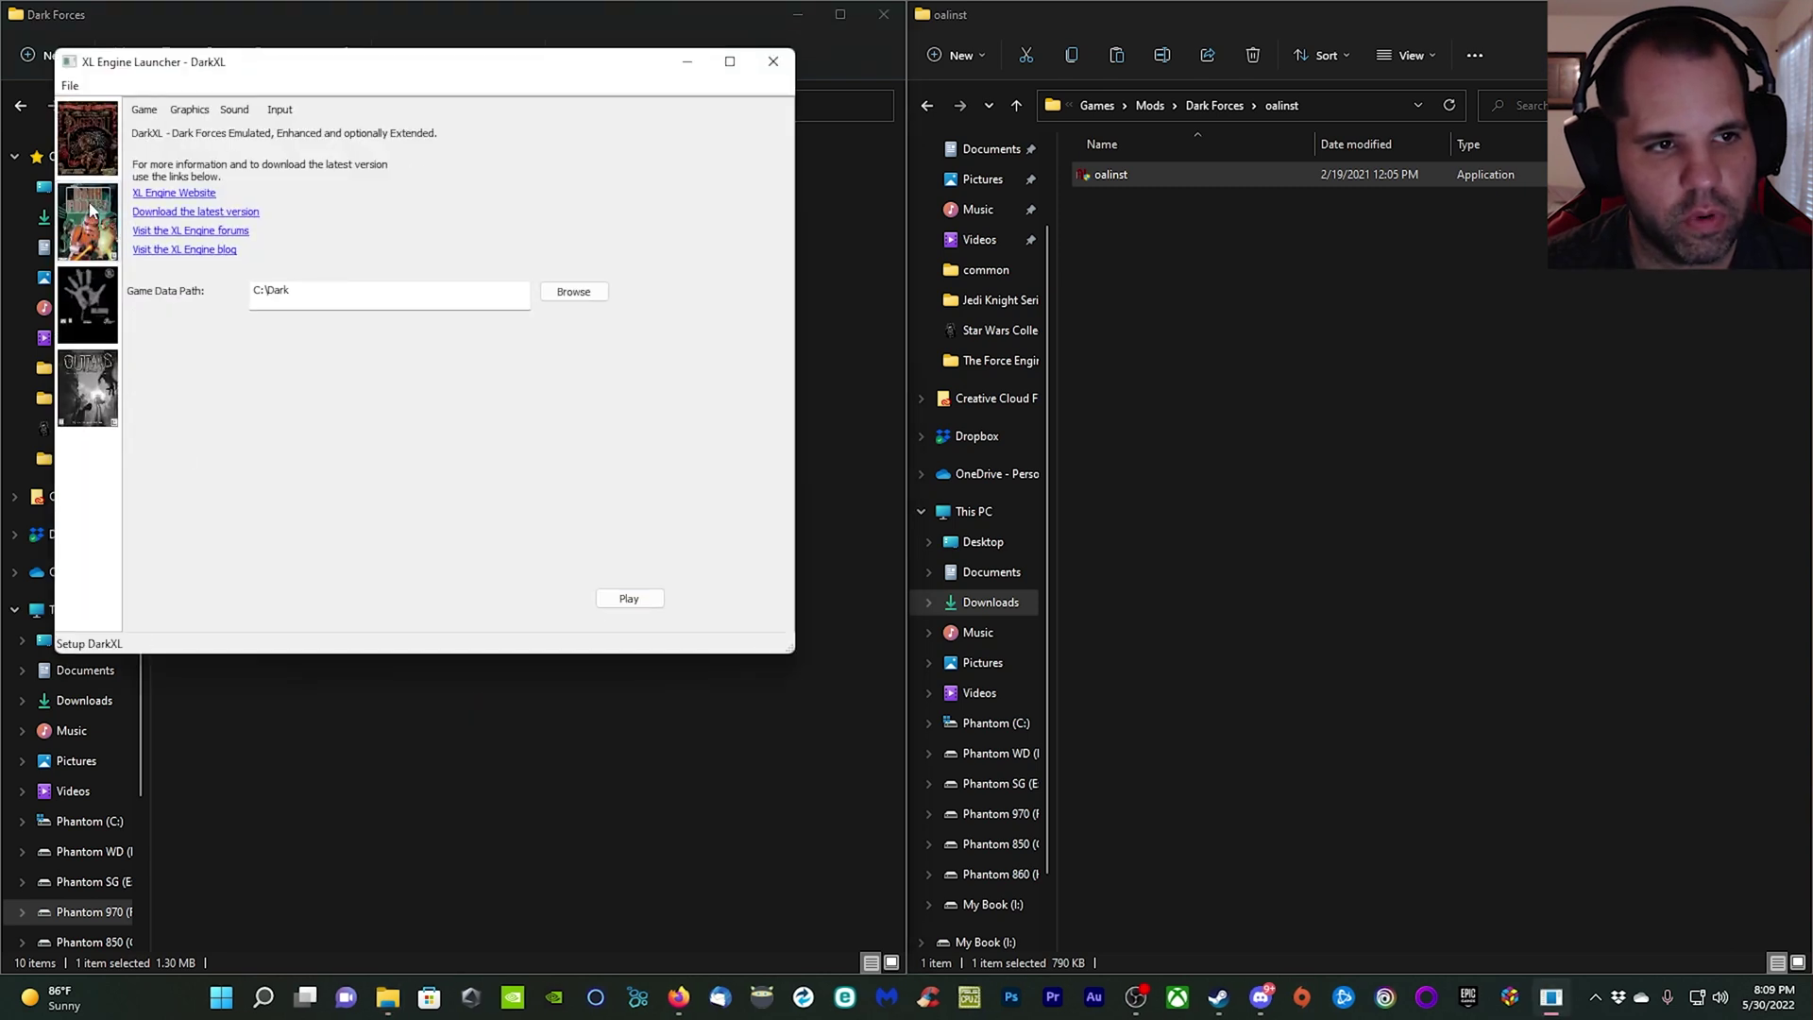
{"action": "left_click", "coordinate": [574, 292]}
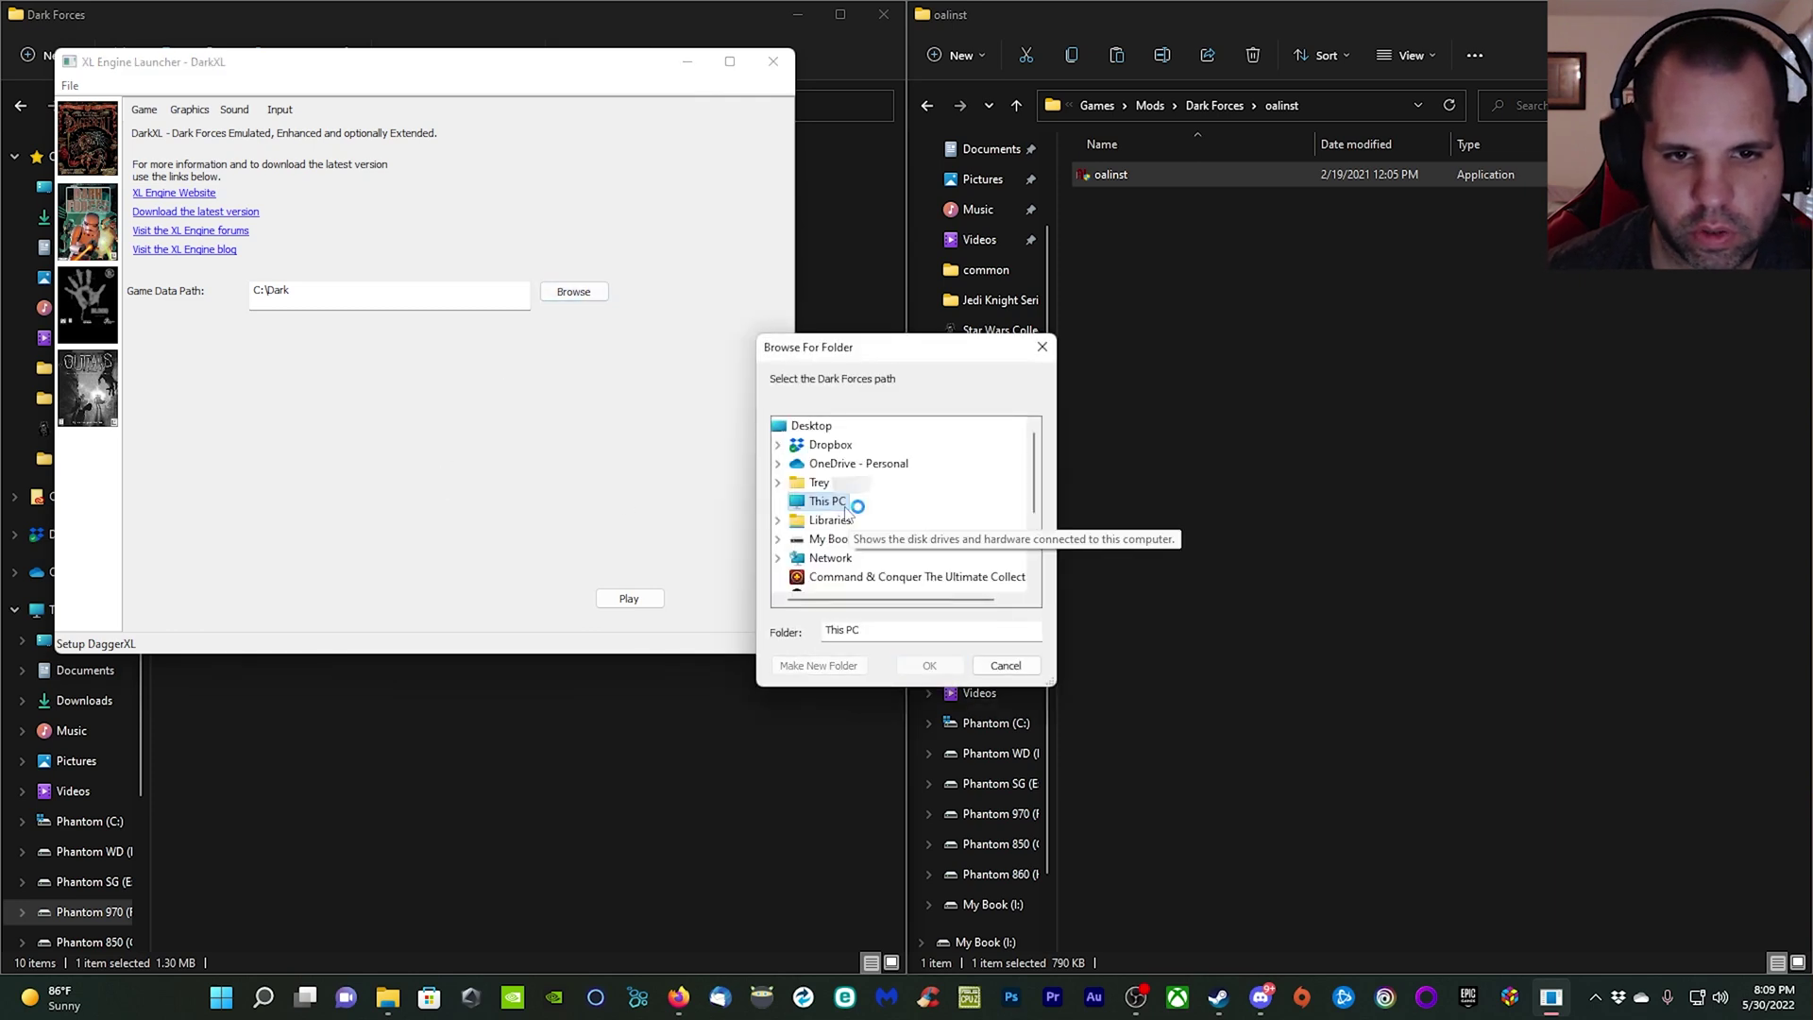
{"action": "scroll", "coordinate": [935, 510], "scroll_direction": "down", "scroll_amount": 3}
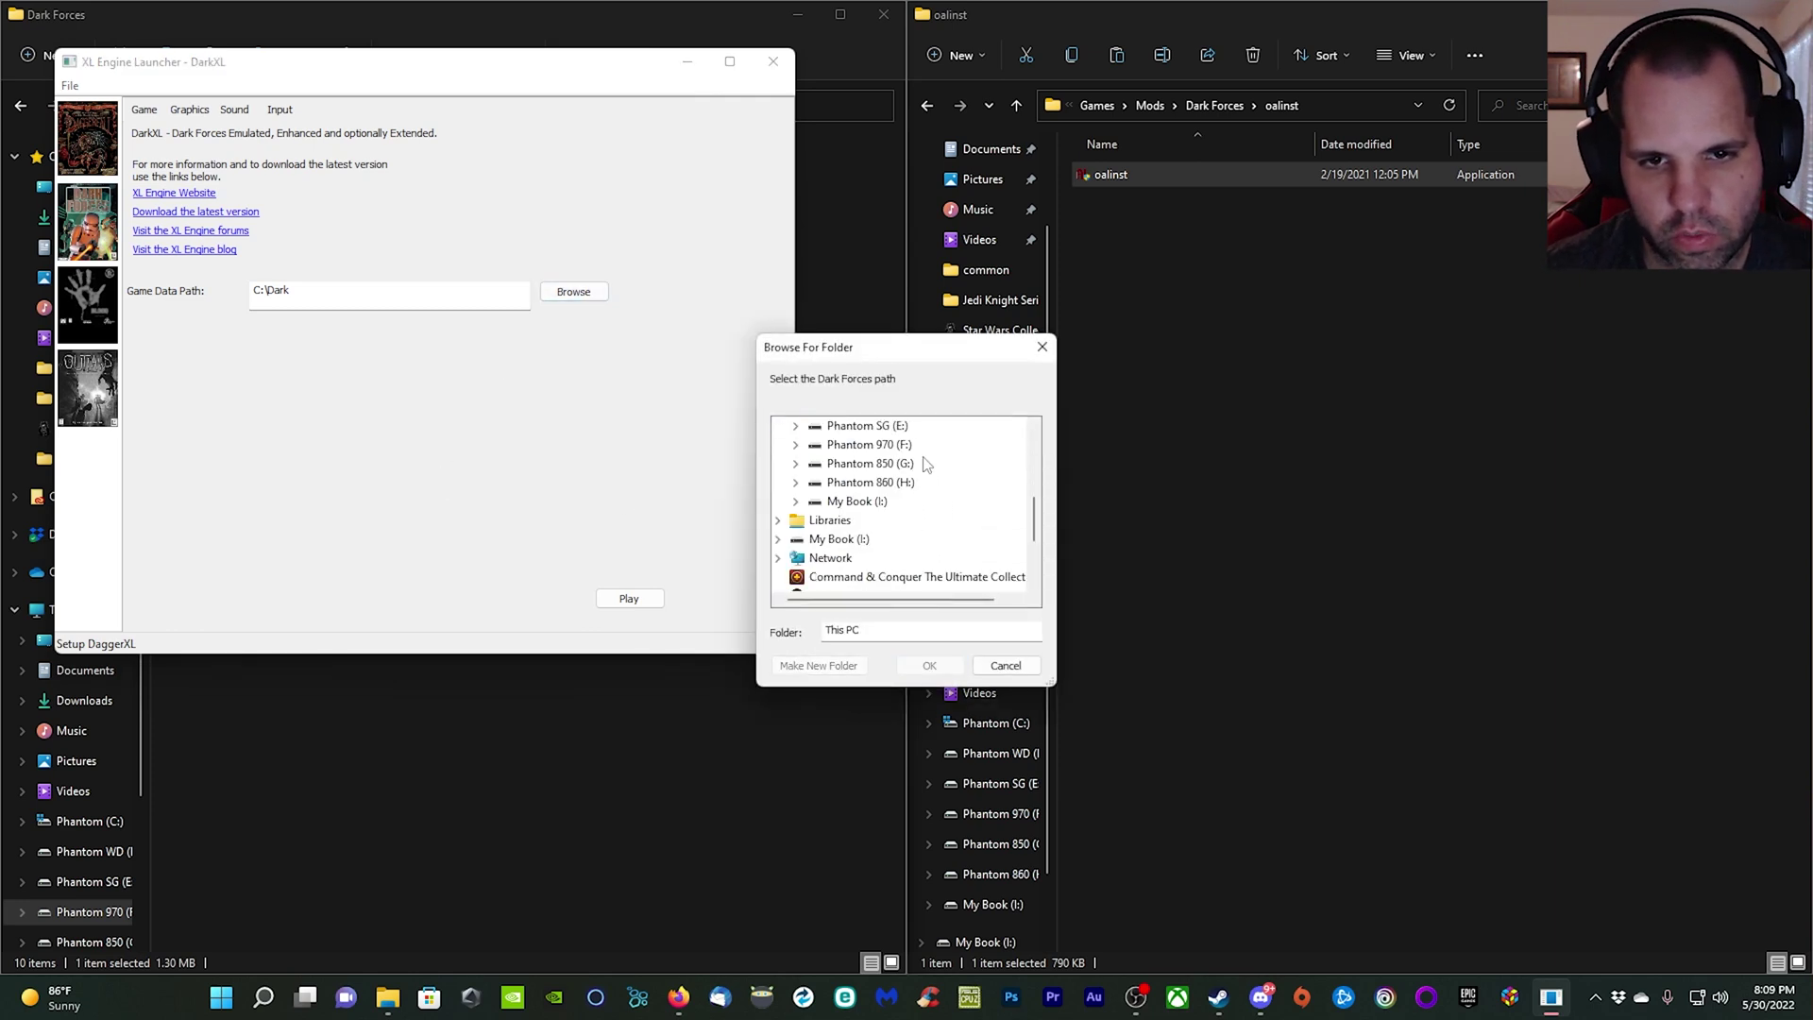
{"action": "double_click", "coordinate": [908, 445]}
{"action": "scroll", "coordinate": [930, 515], "scroll_direction": "down", "scroll_amount": 1}
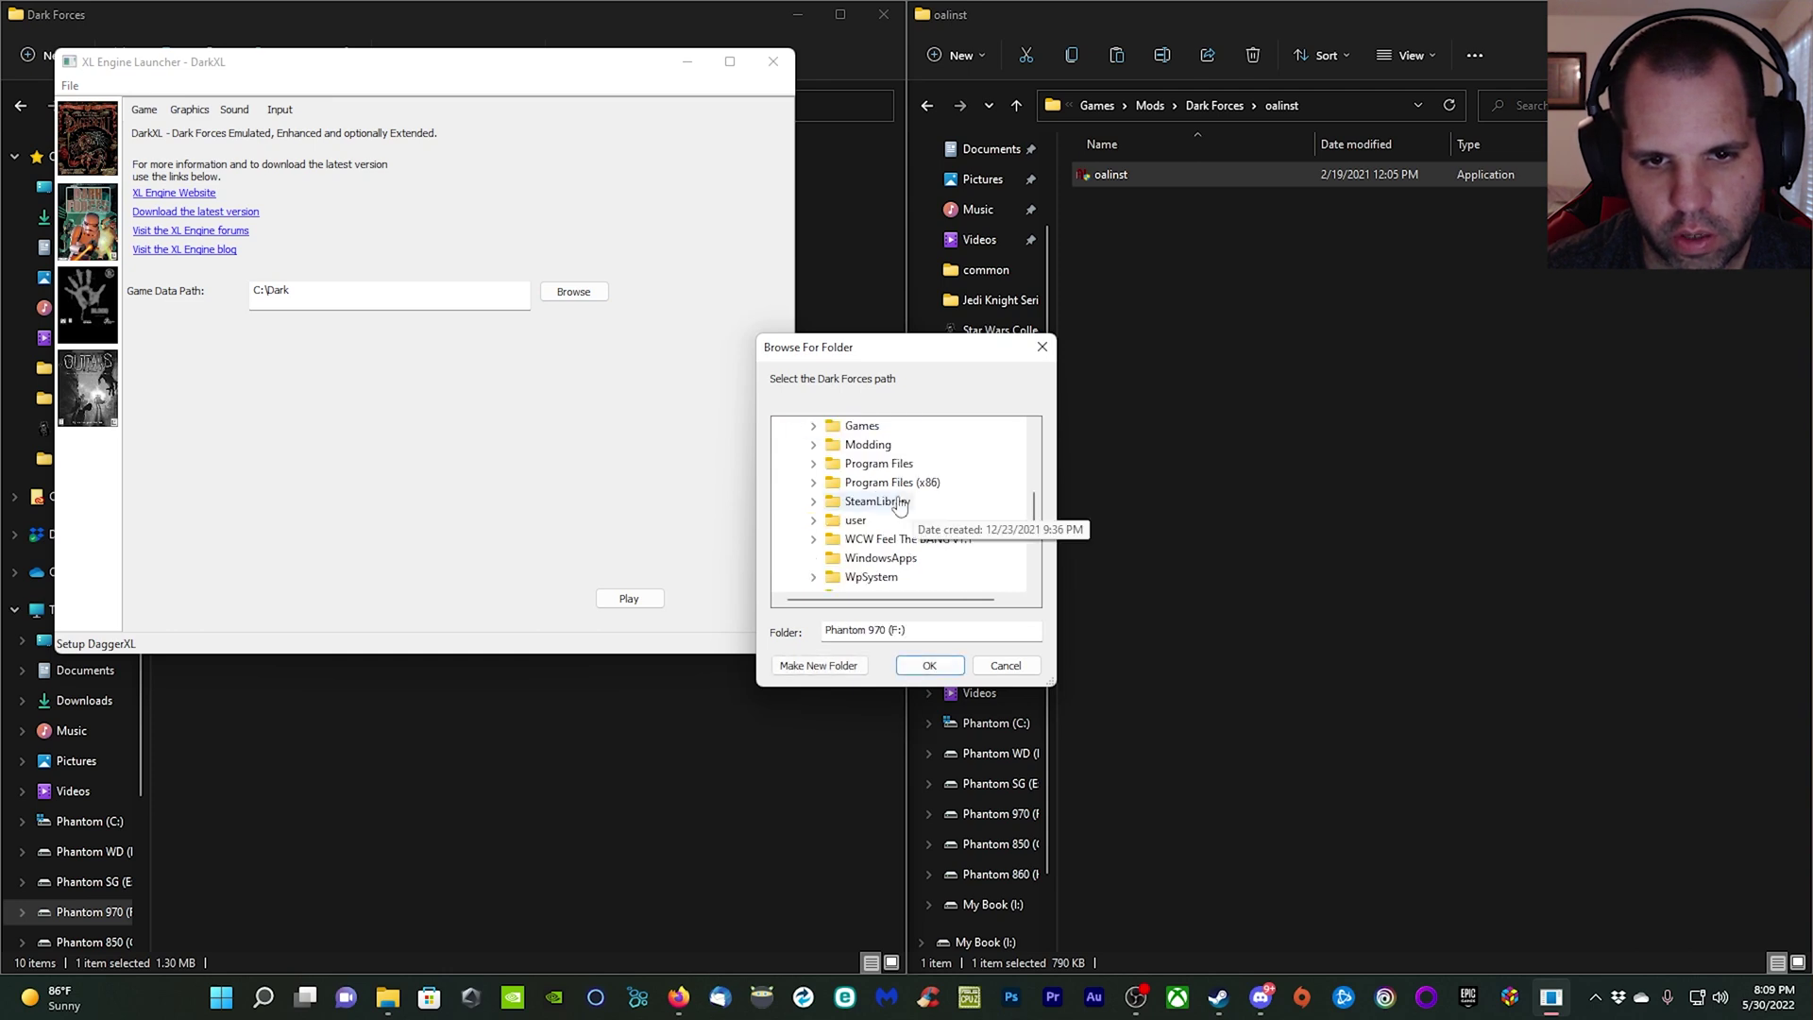
{"action": "double_click", "coordinate": [879, 502]}
{"action": "double_click", "coordinate": [897, 540]}
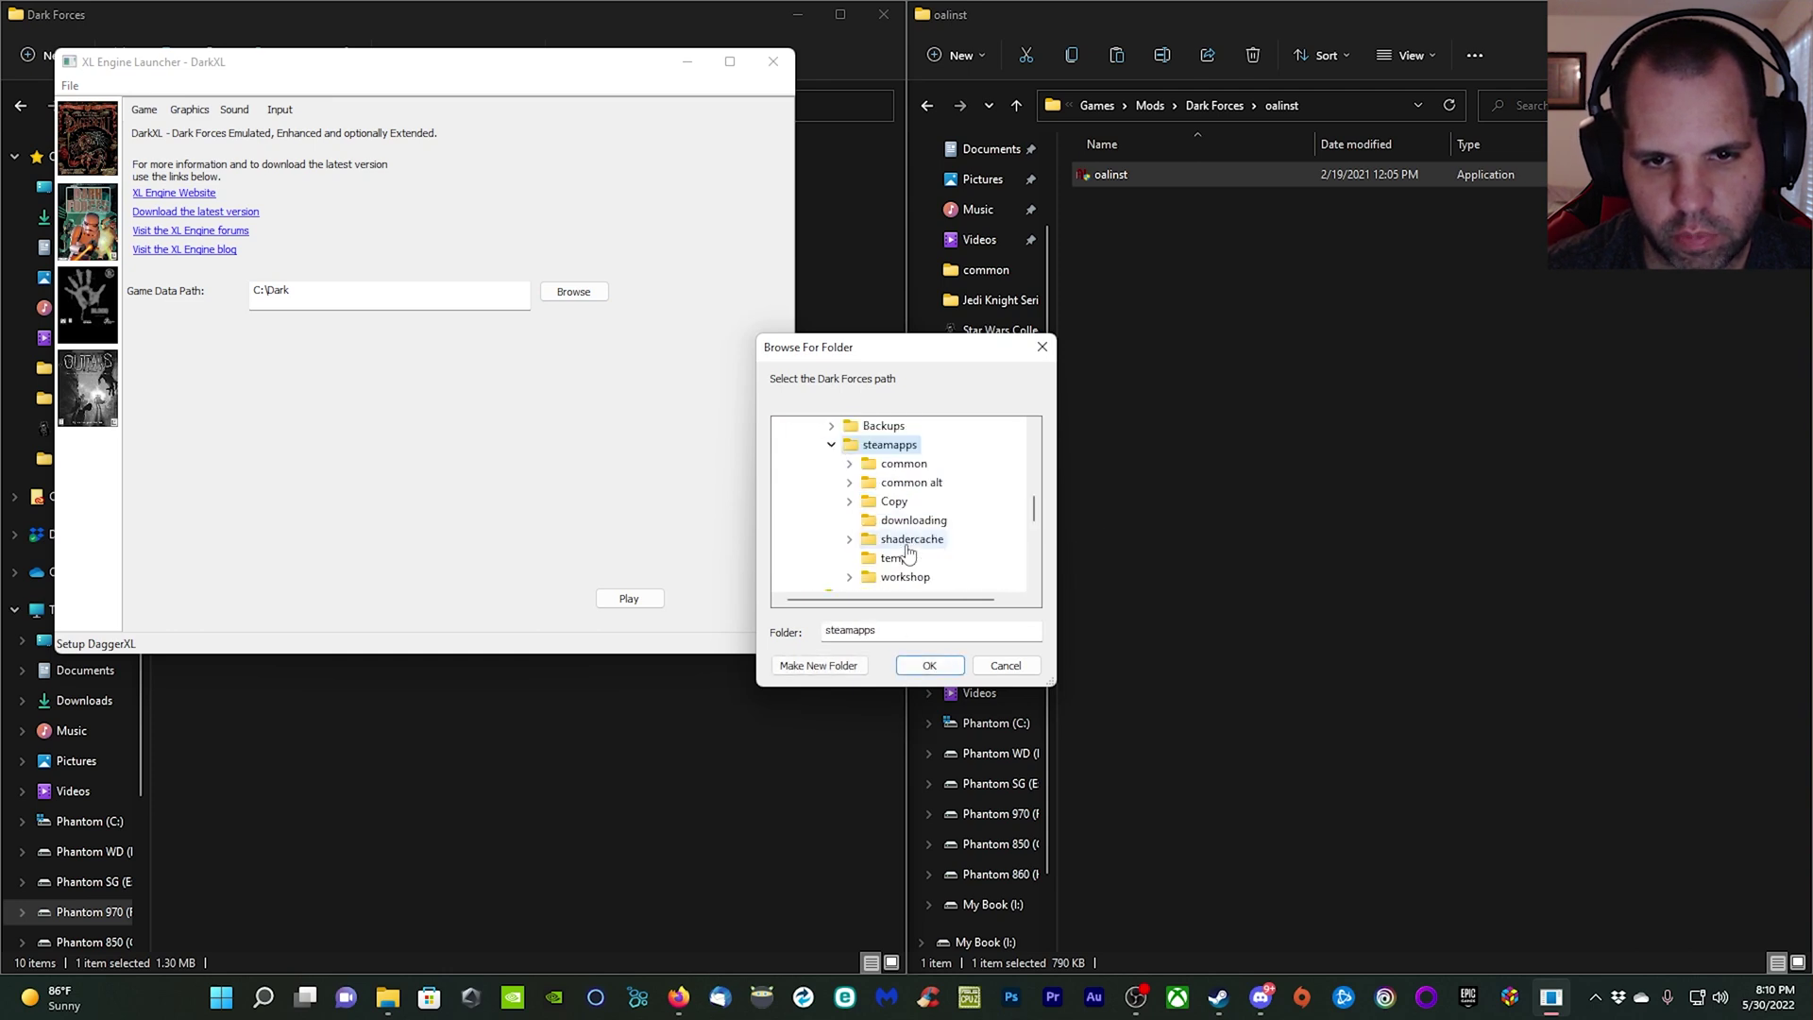
{"action": "double_click", "coordinate": [930, 489]}
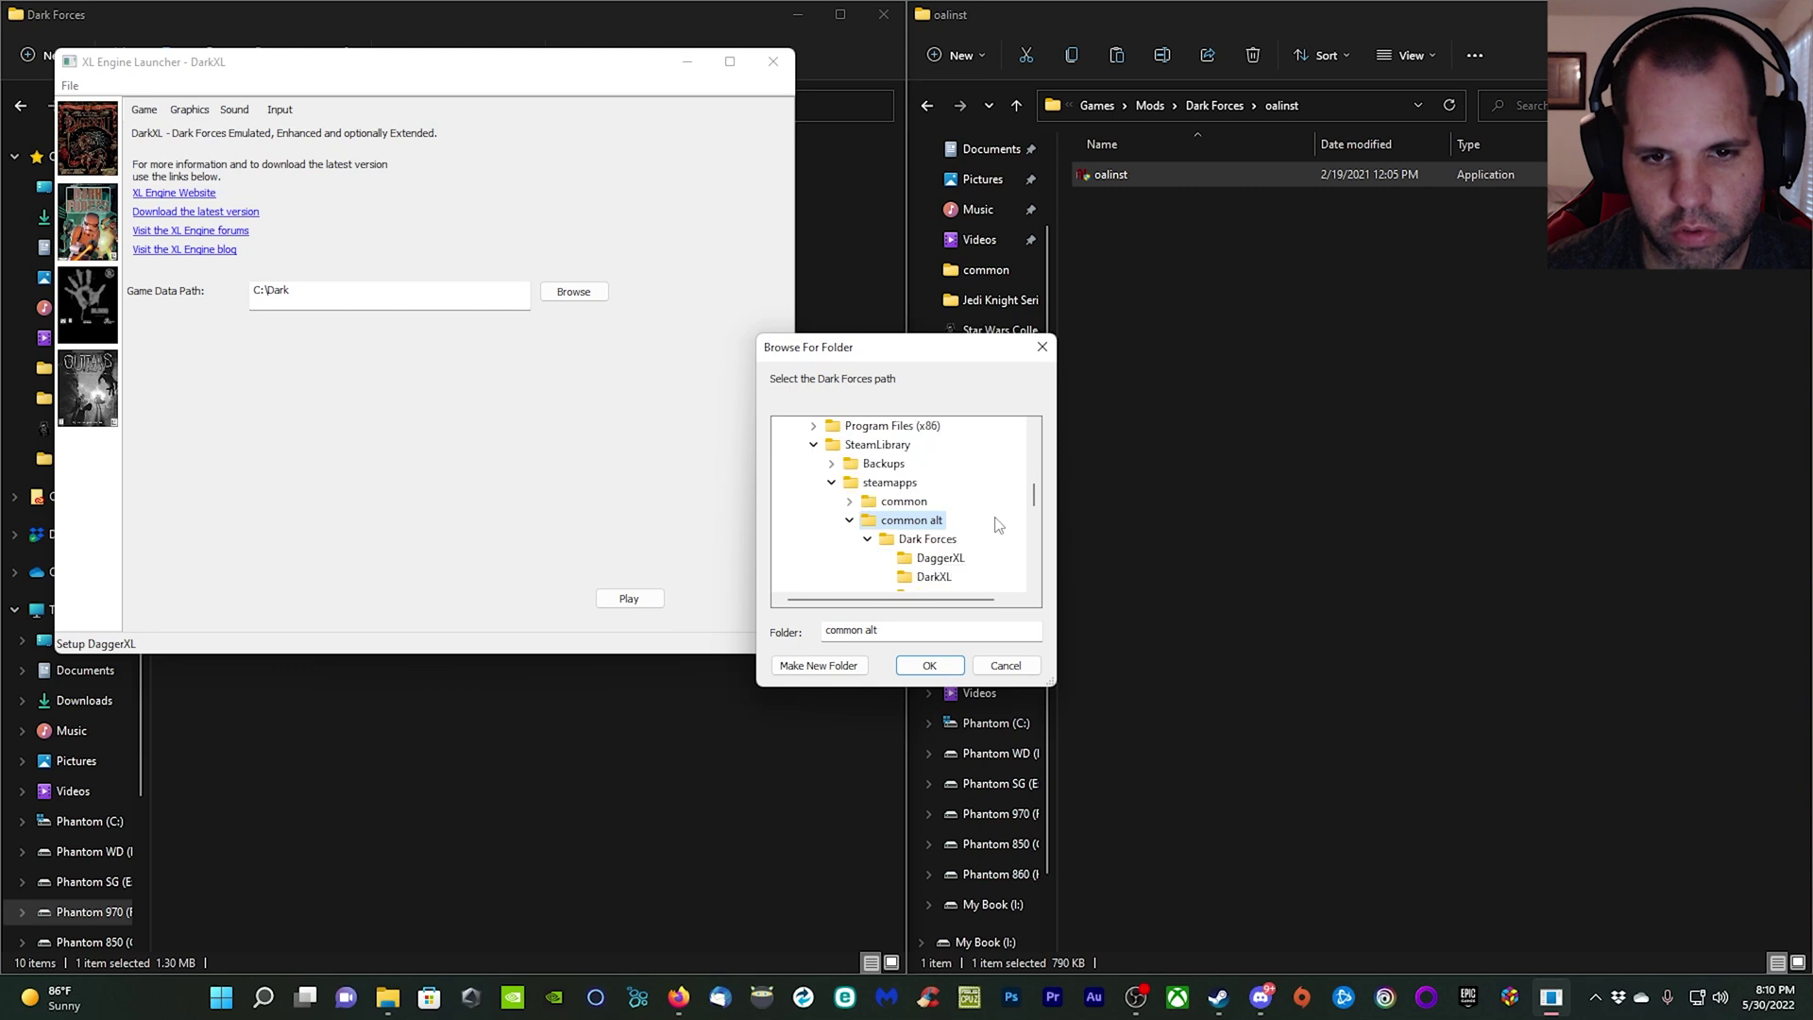
{"action": "scroll", "coordinate": [1015, 545], "scroll_direction": "down", "scroll_amount": 1}
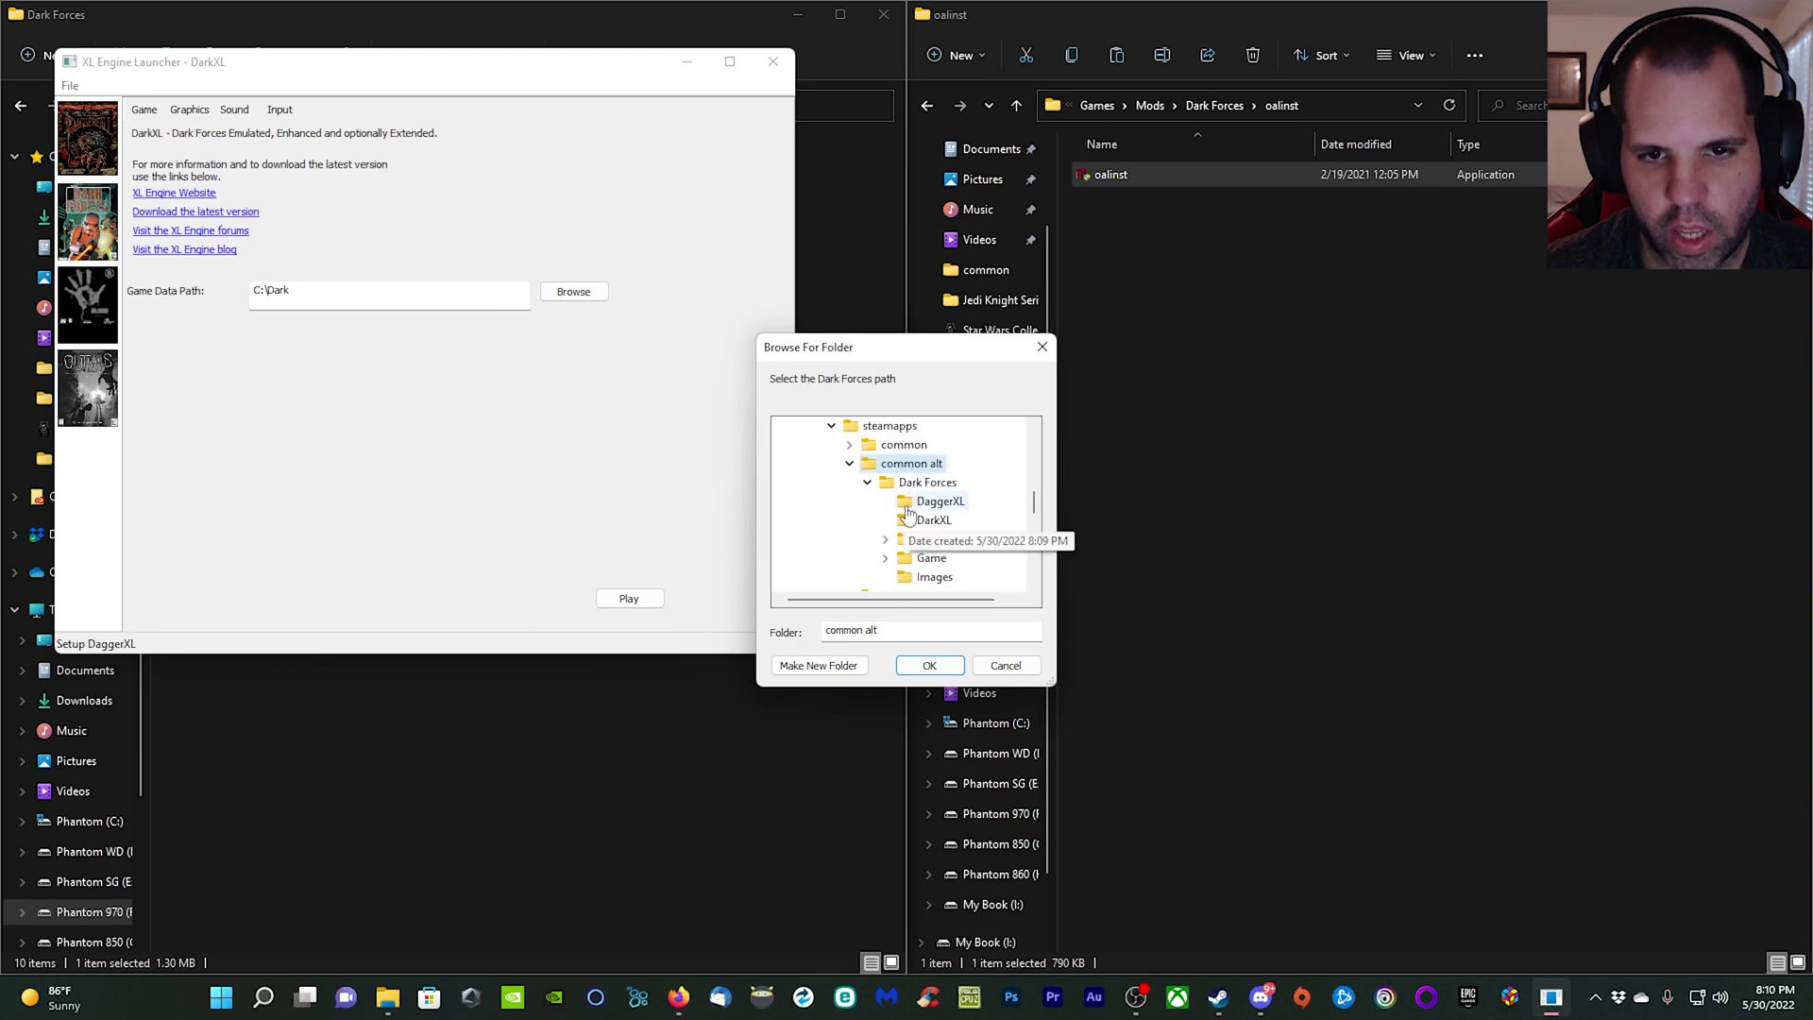
{"action": "left_click", "coordinate": [926, 483]}
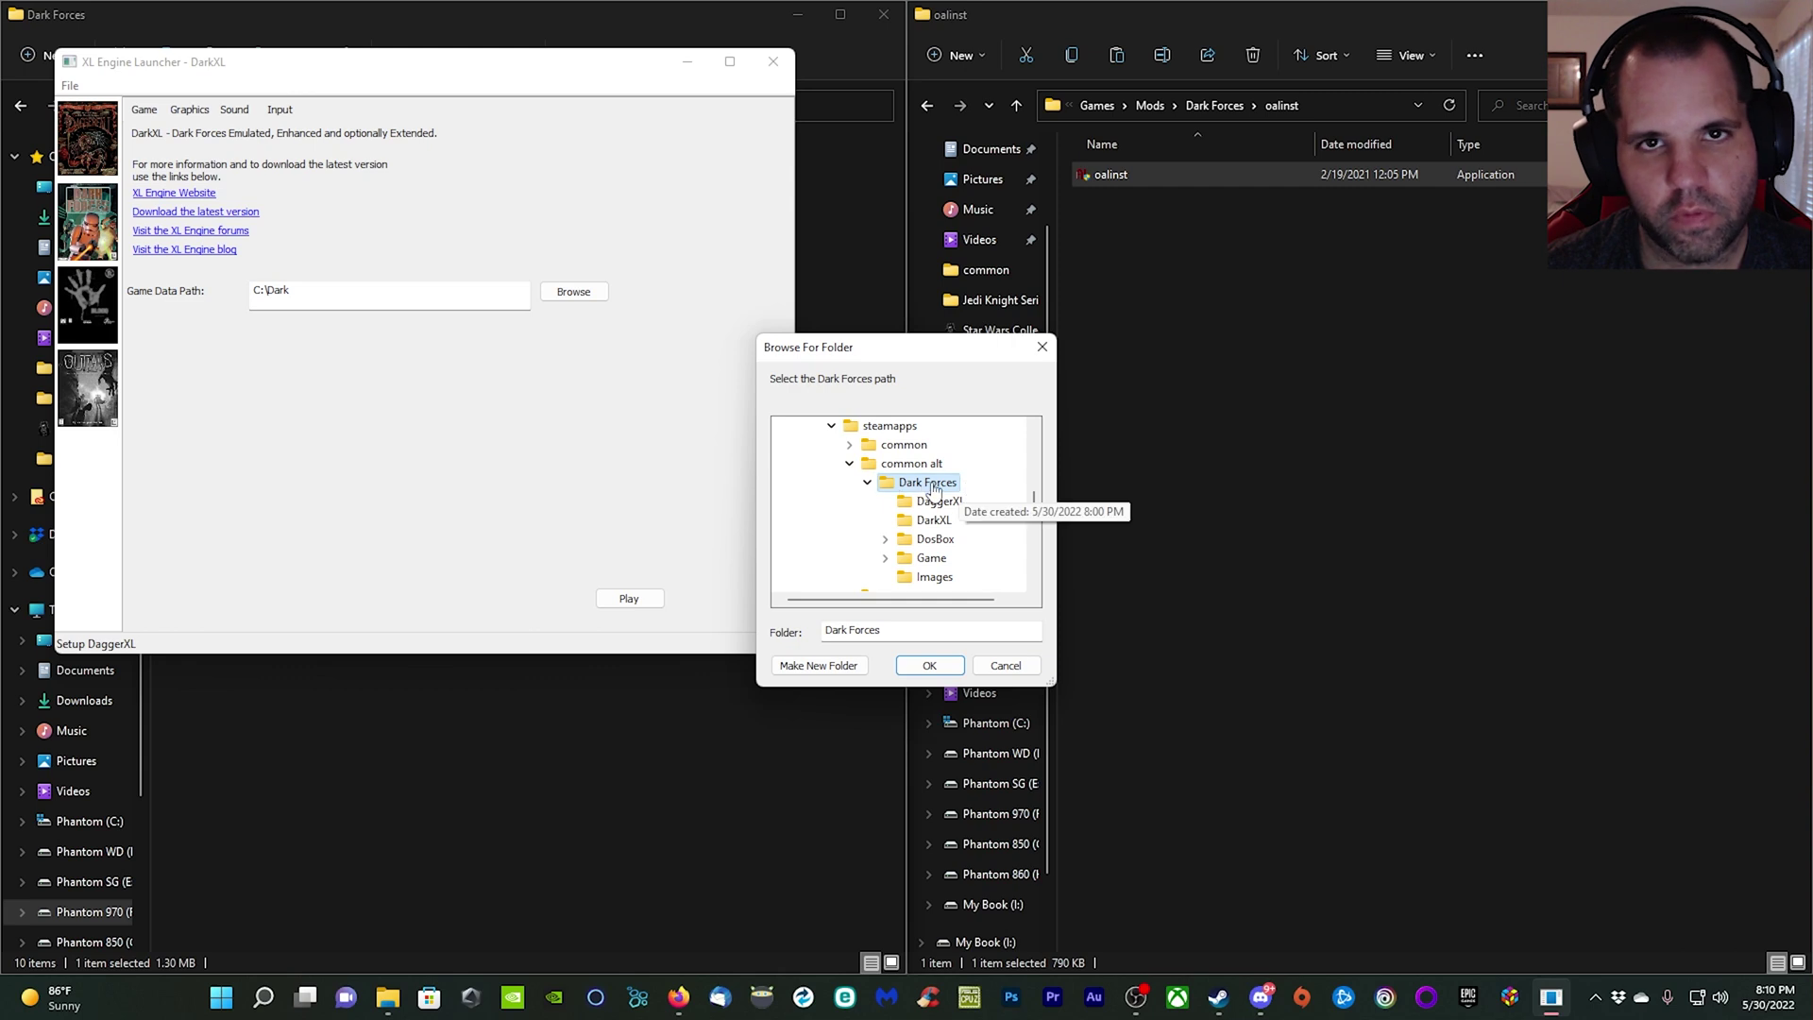
{"action": "scroll", "coordinate": [976, 507], "scroll_direction": "down", "scroll_amount": 1}
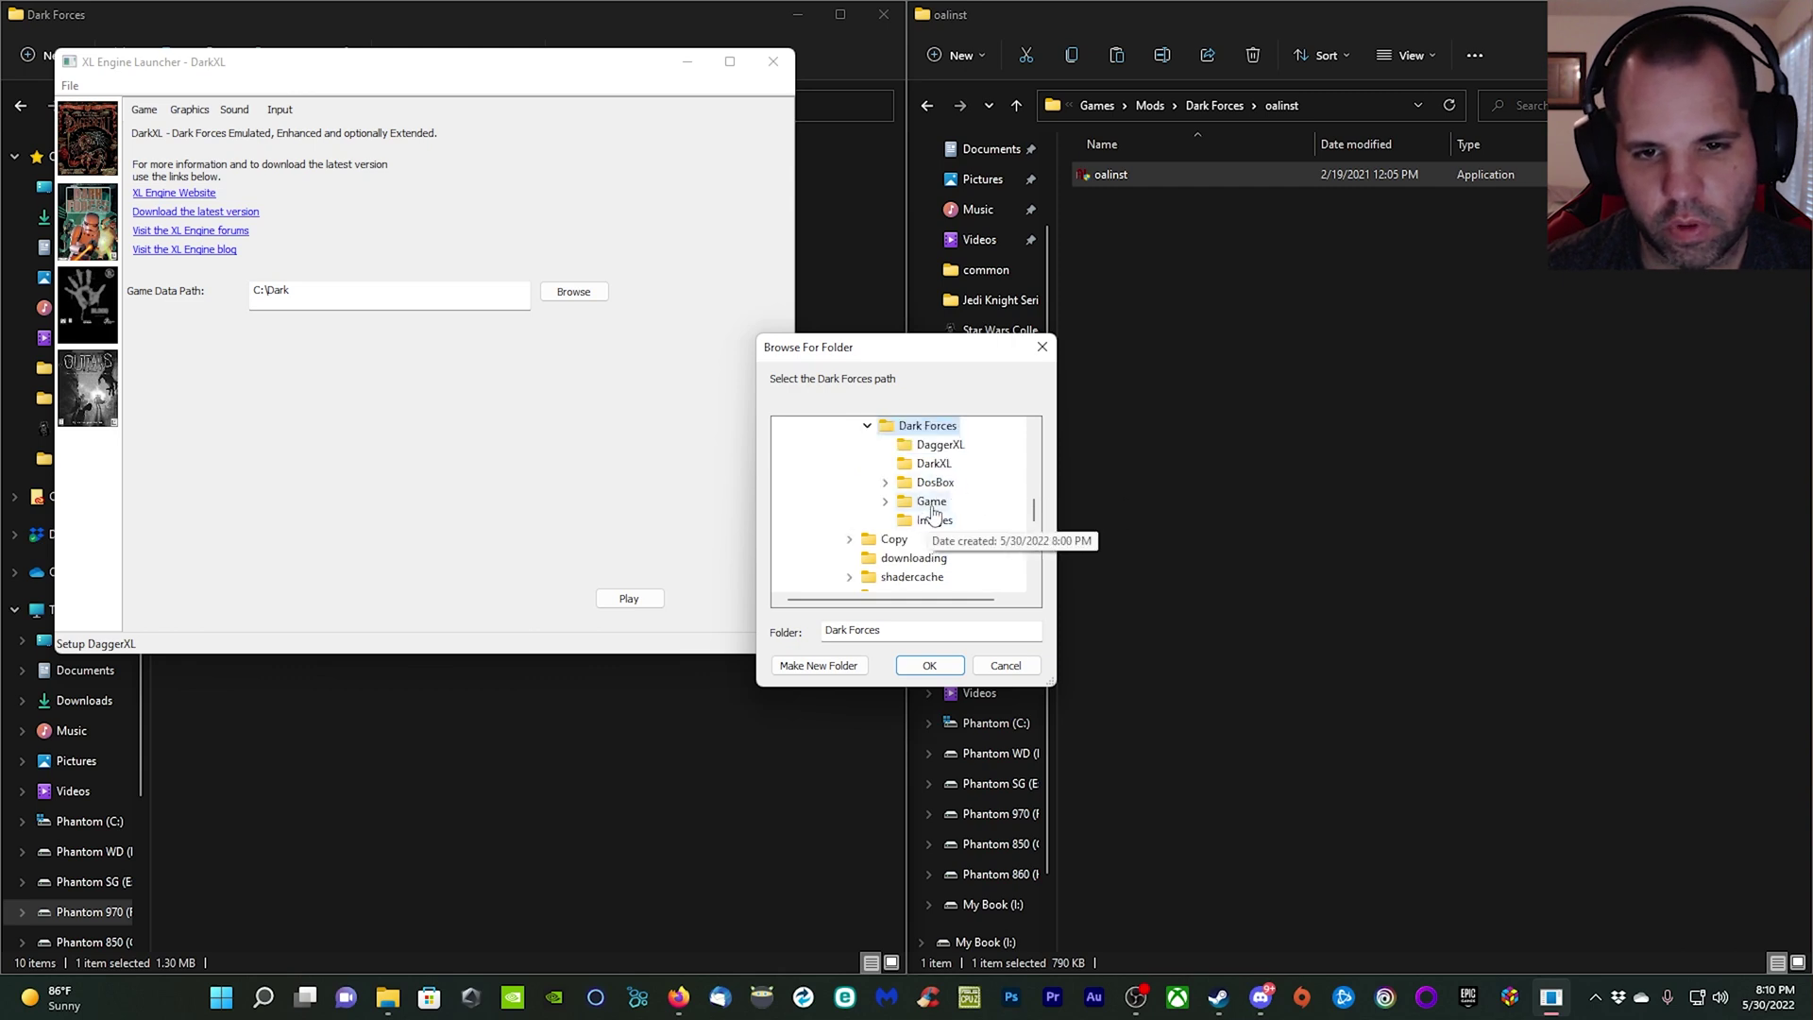
{"action": "left_click", "coordinate": [932, 501]}
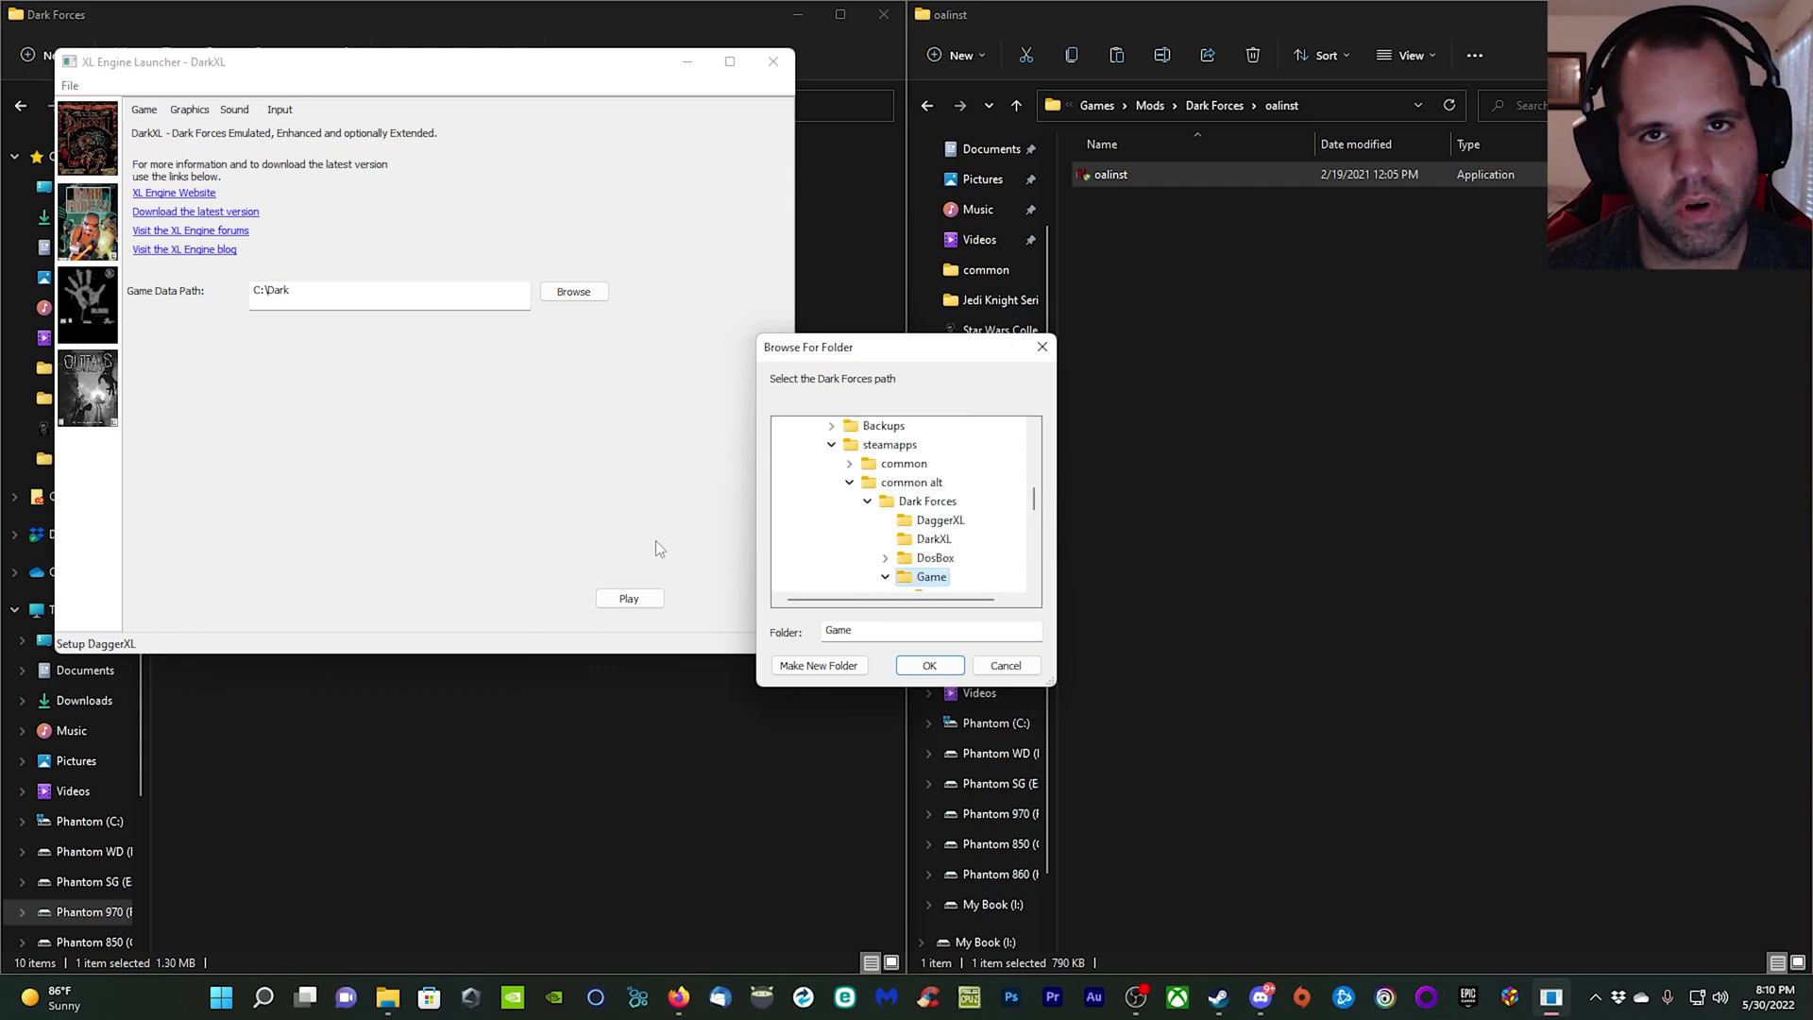
{"action": "left_click", "coordinate": [928, 667]}
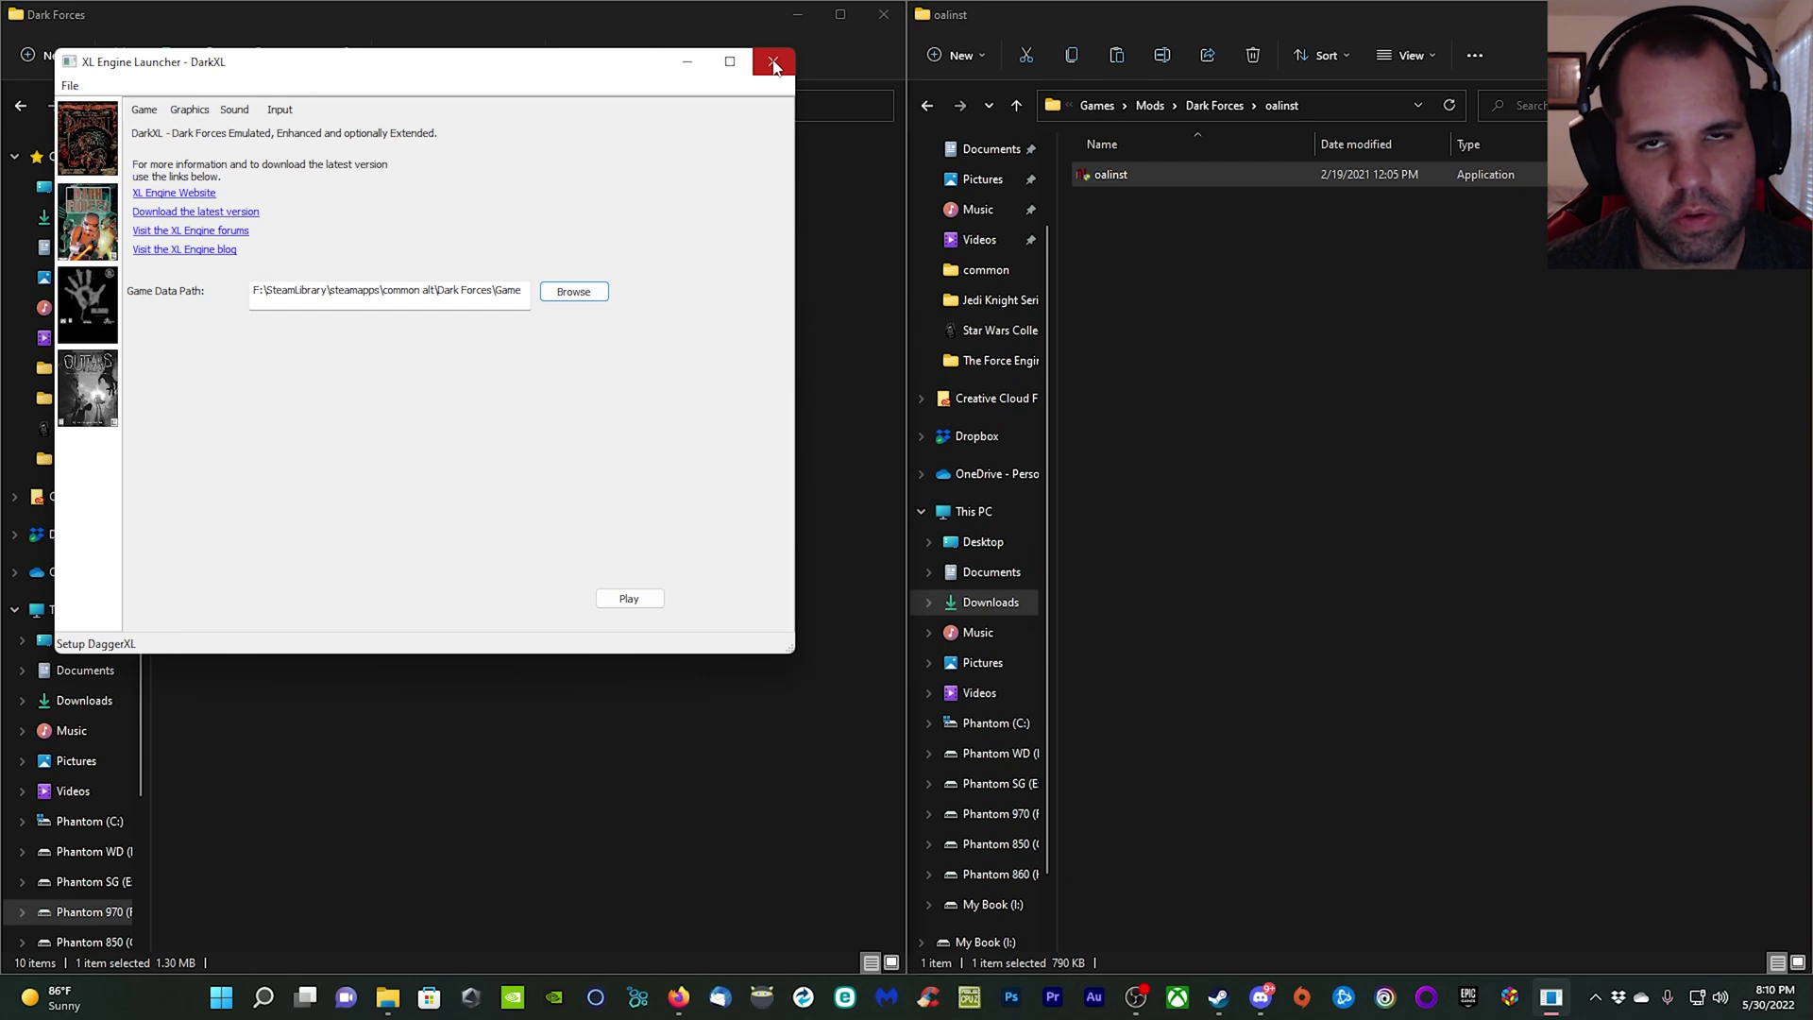
{"action": "left_click", "coordinate": [773, 62]}
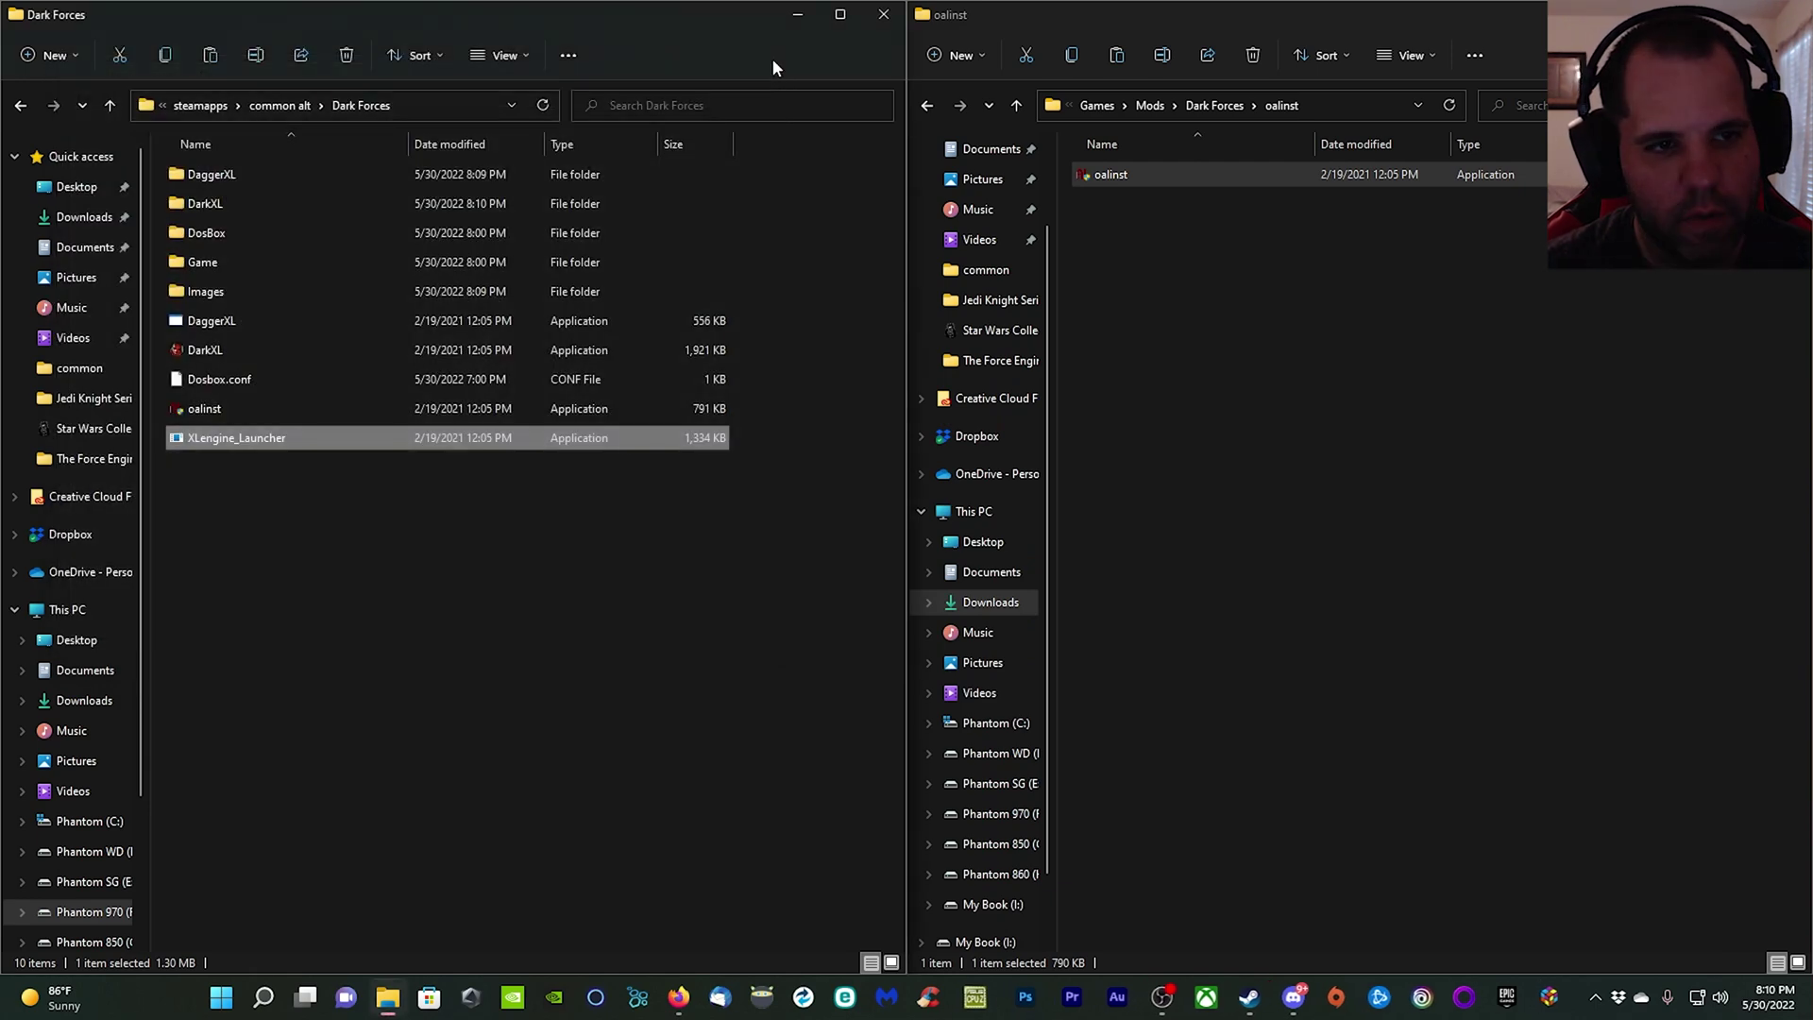
Step: Check the compatibility mode settings in the DarkXL application's properties
{"action": "left_click", "coordinate": [204, 352]}
{"action": "right_click", "coordinate": [206, 355]}
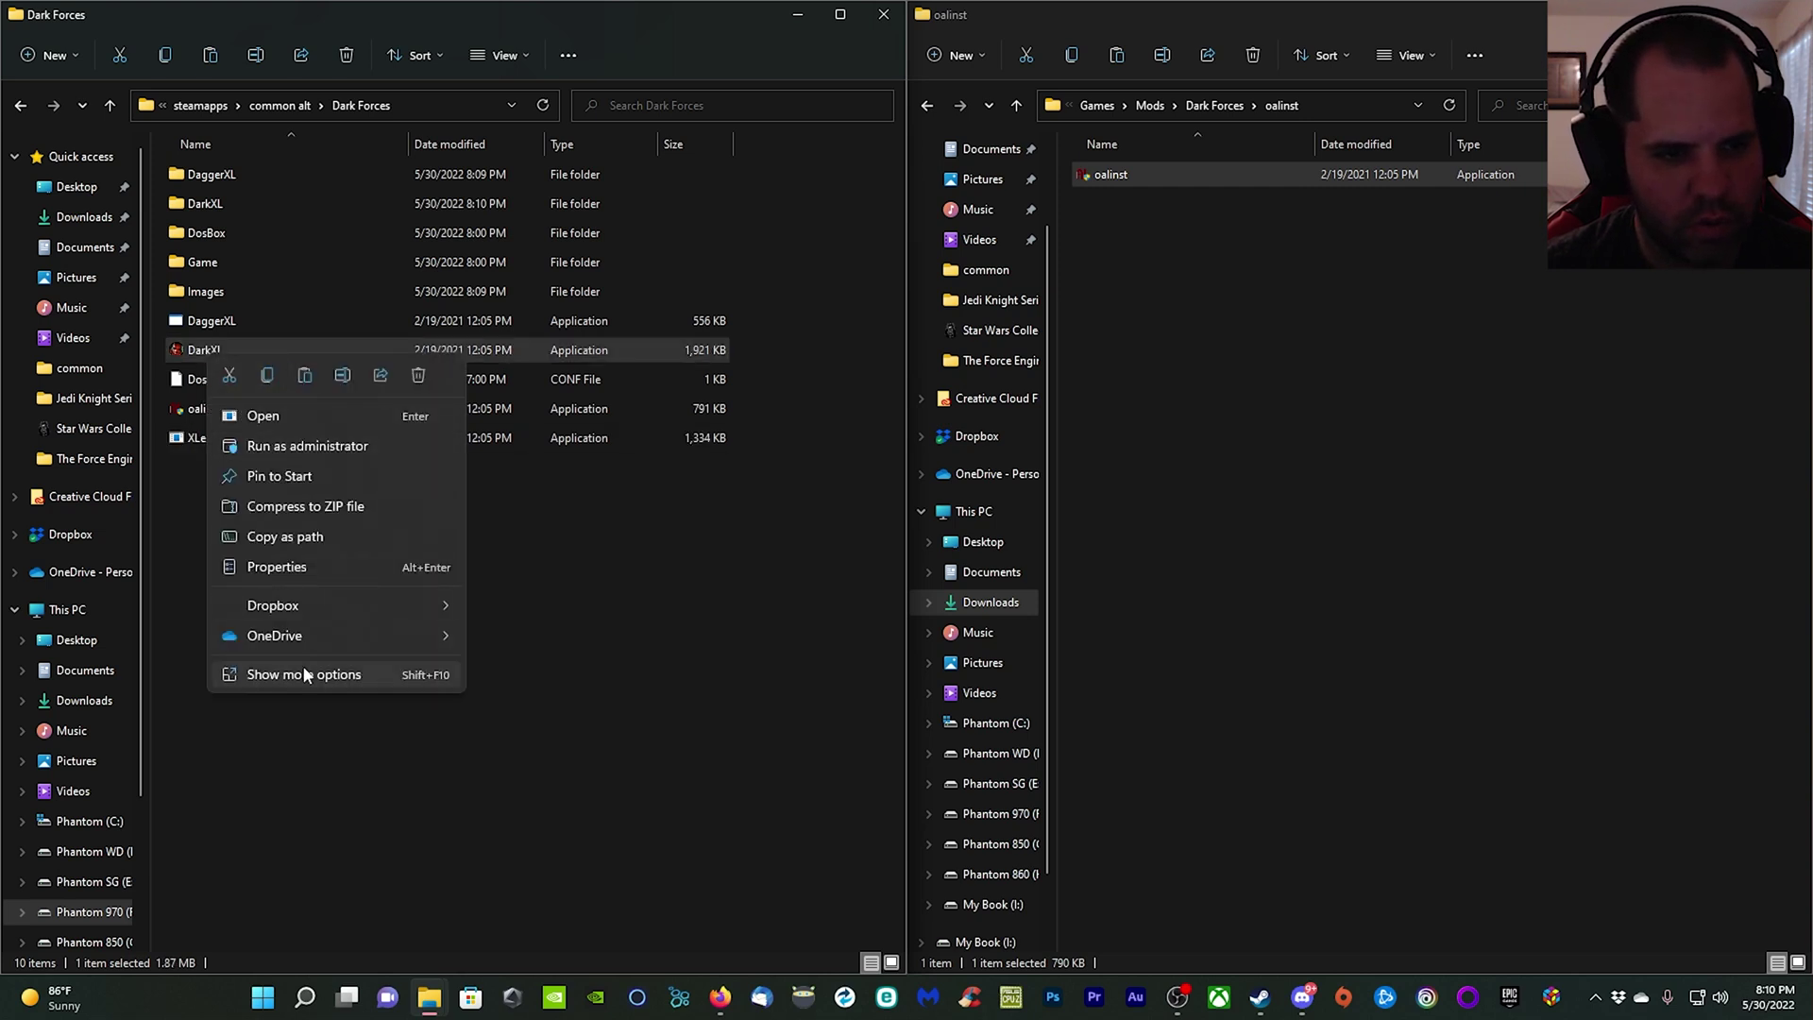
{"action": "left_click", "coordinate": [306, 569]}
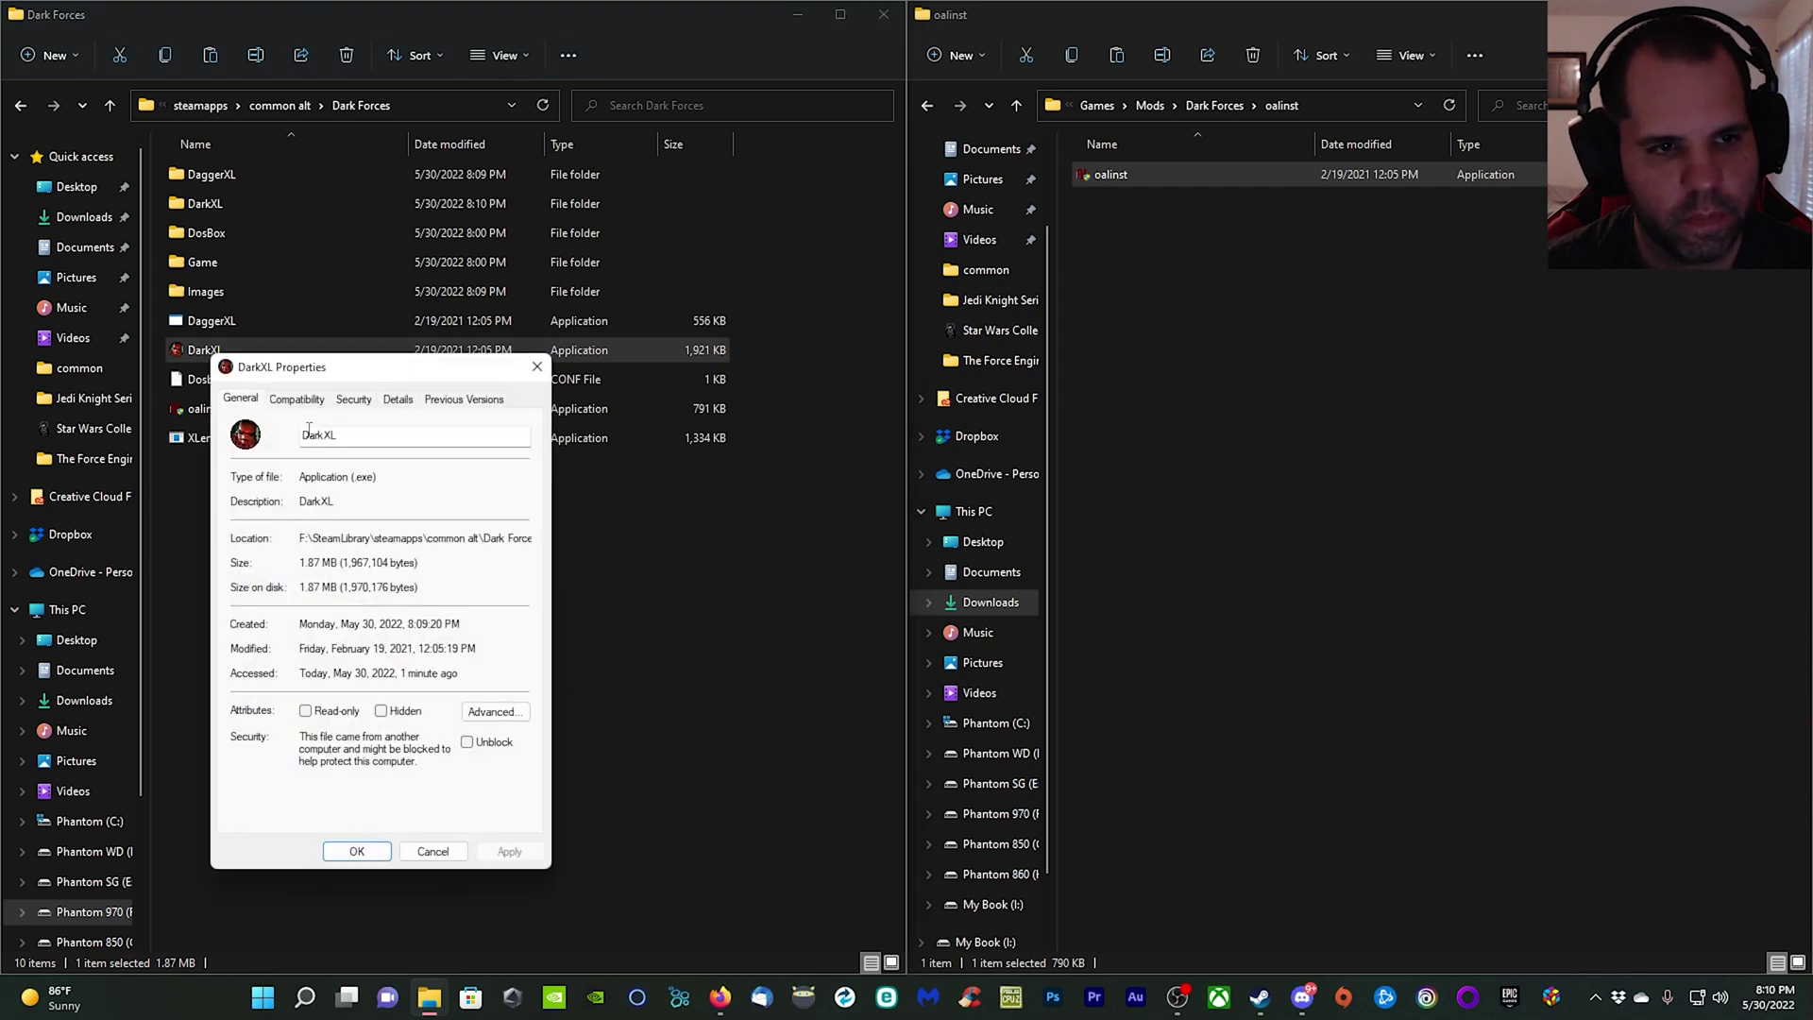
{"action": "left_click", "coordinate": [296, 398]}
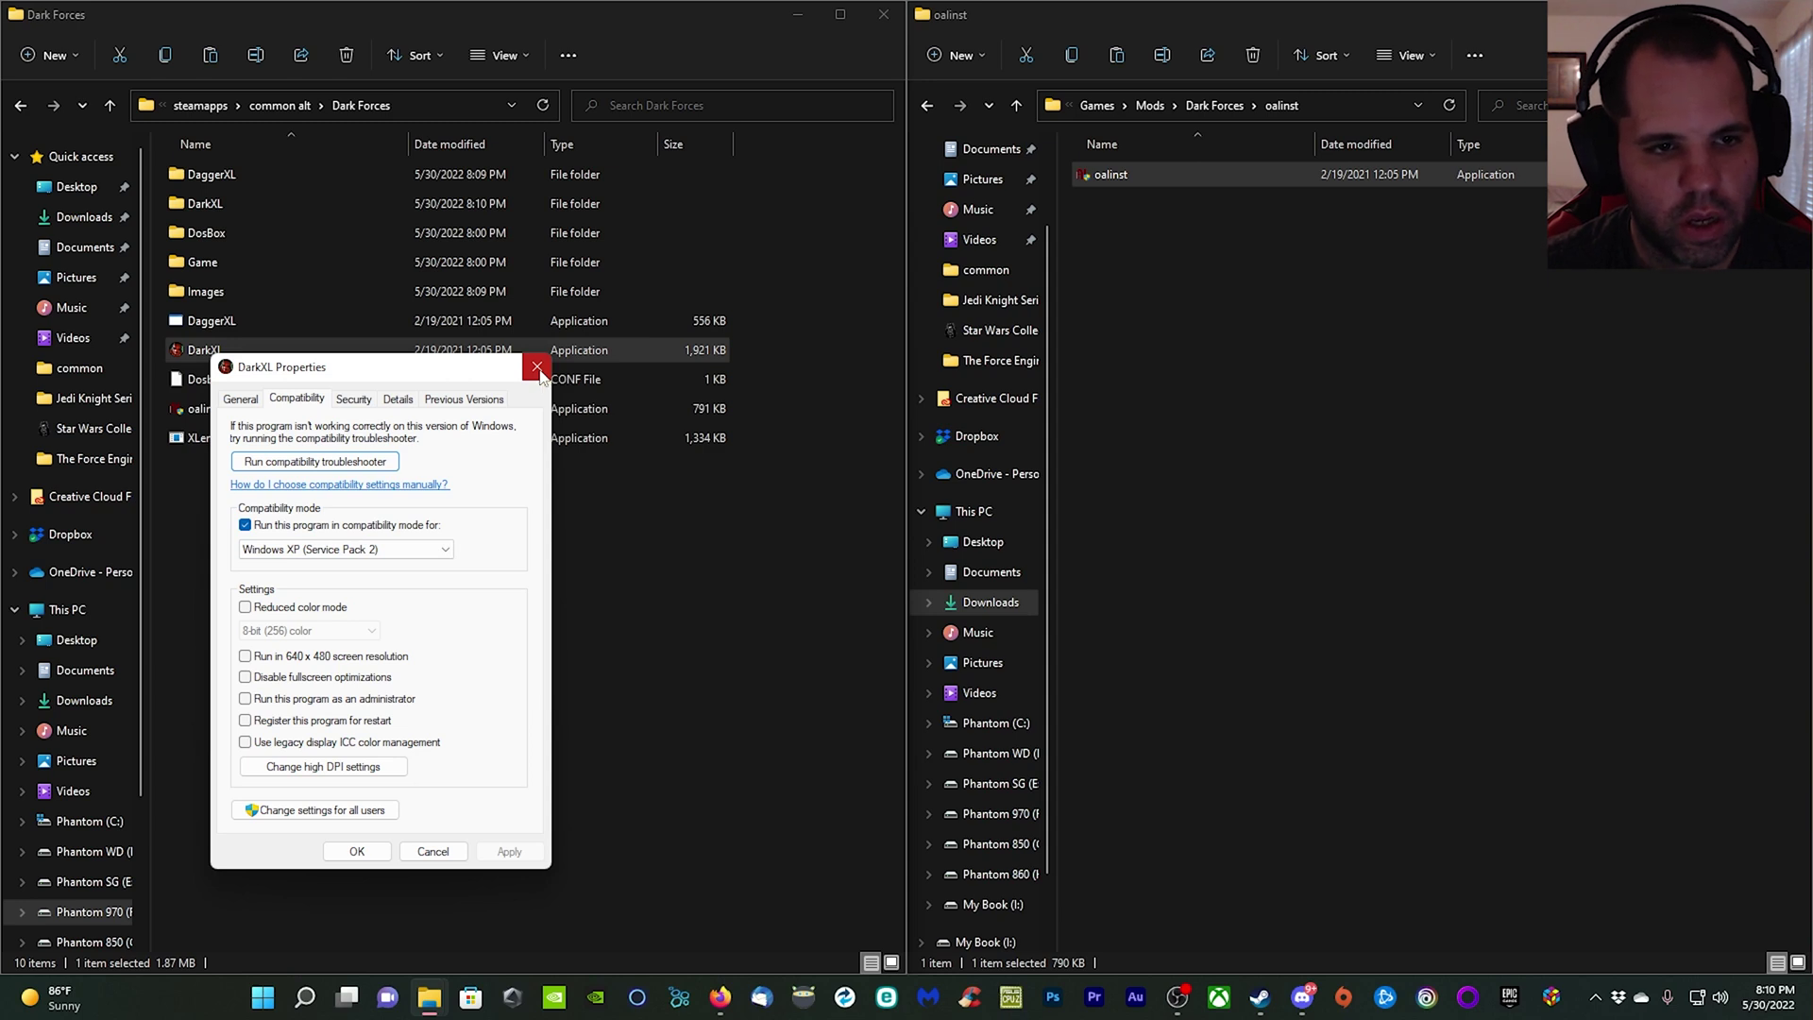
{"action": "left_click", "coordinate": [538, 368]}
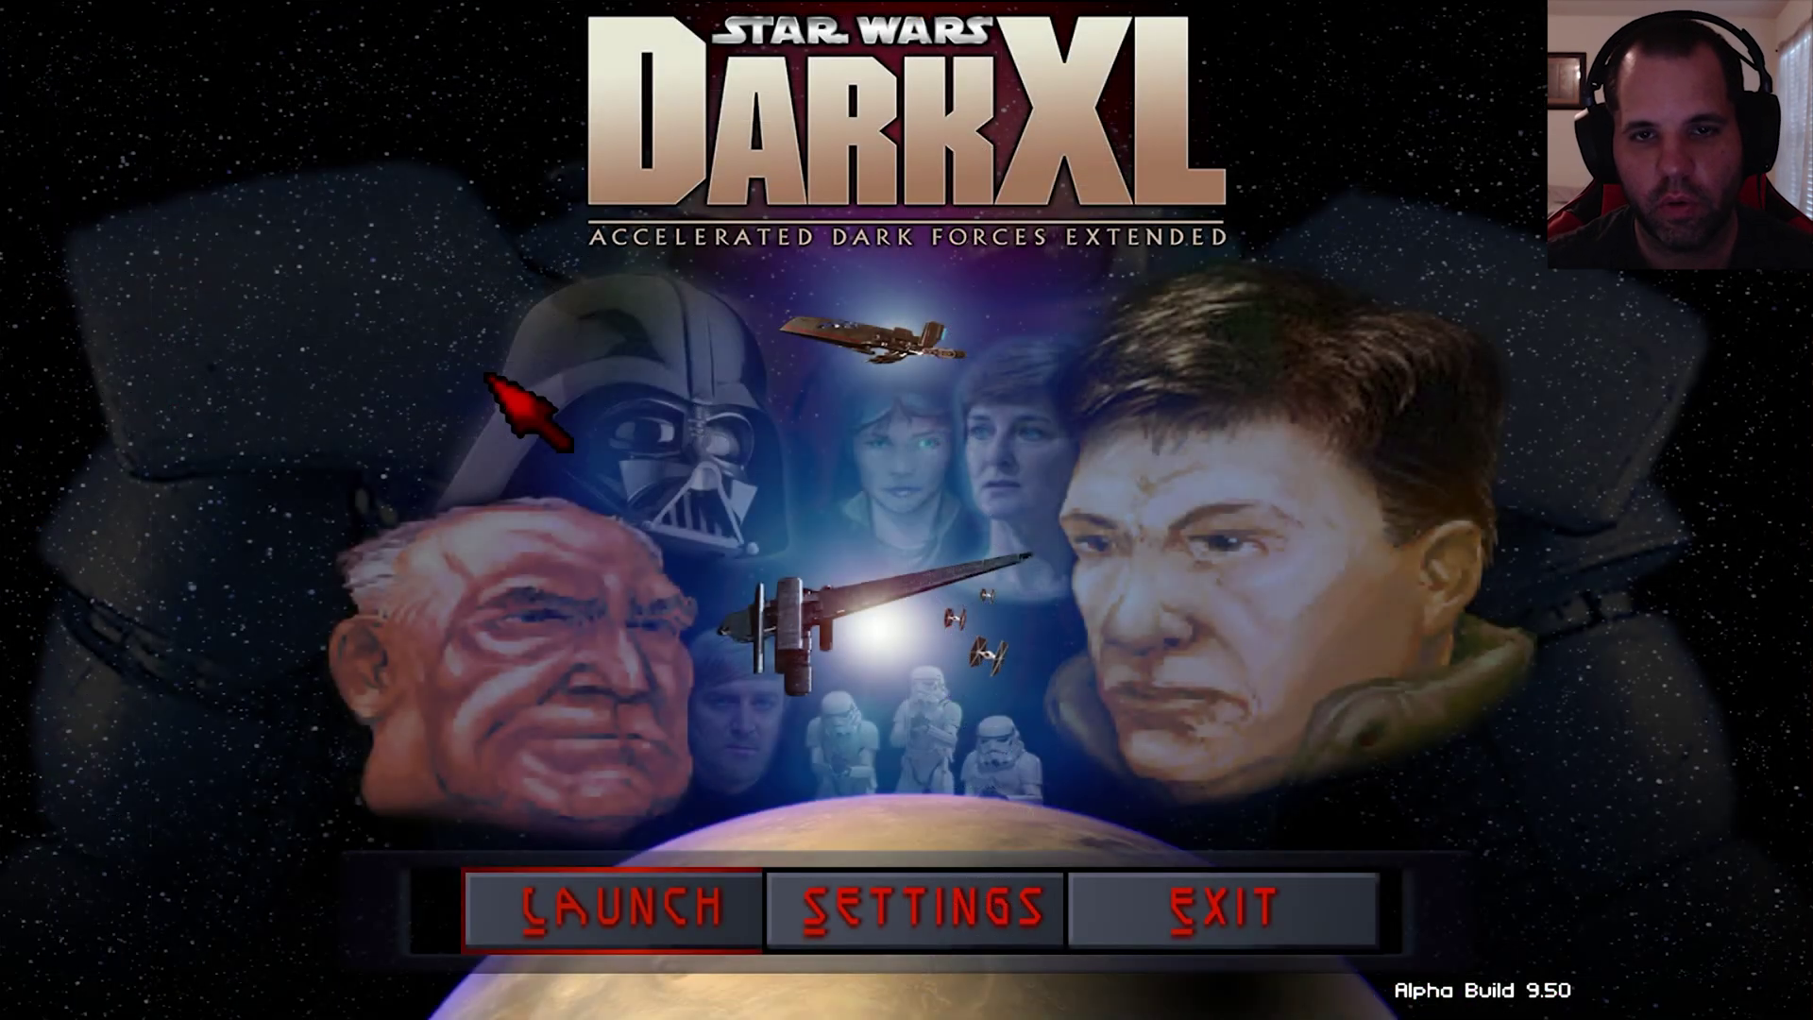
Step: Review DarkXL's in-game configuration, including the video resolution, dynamic lighting and bloom settings
{"action": "left_click", "coordinate": [862, 904]}
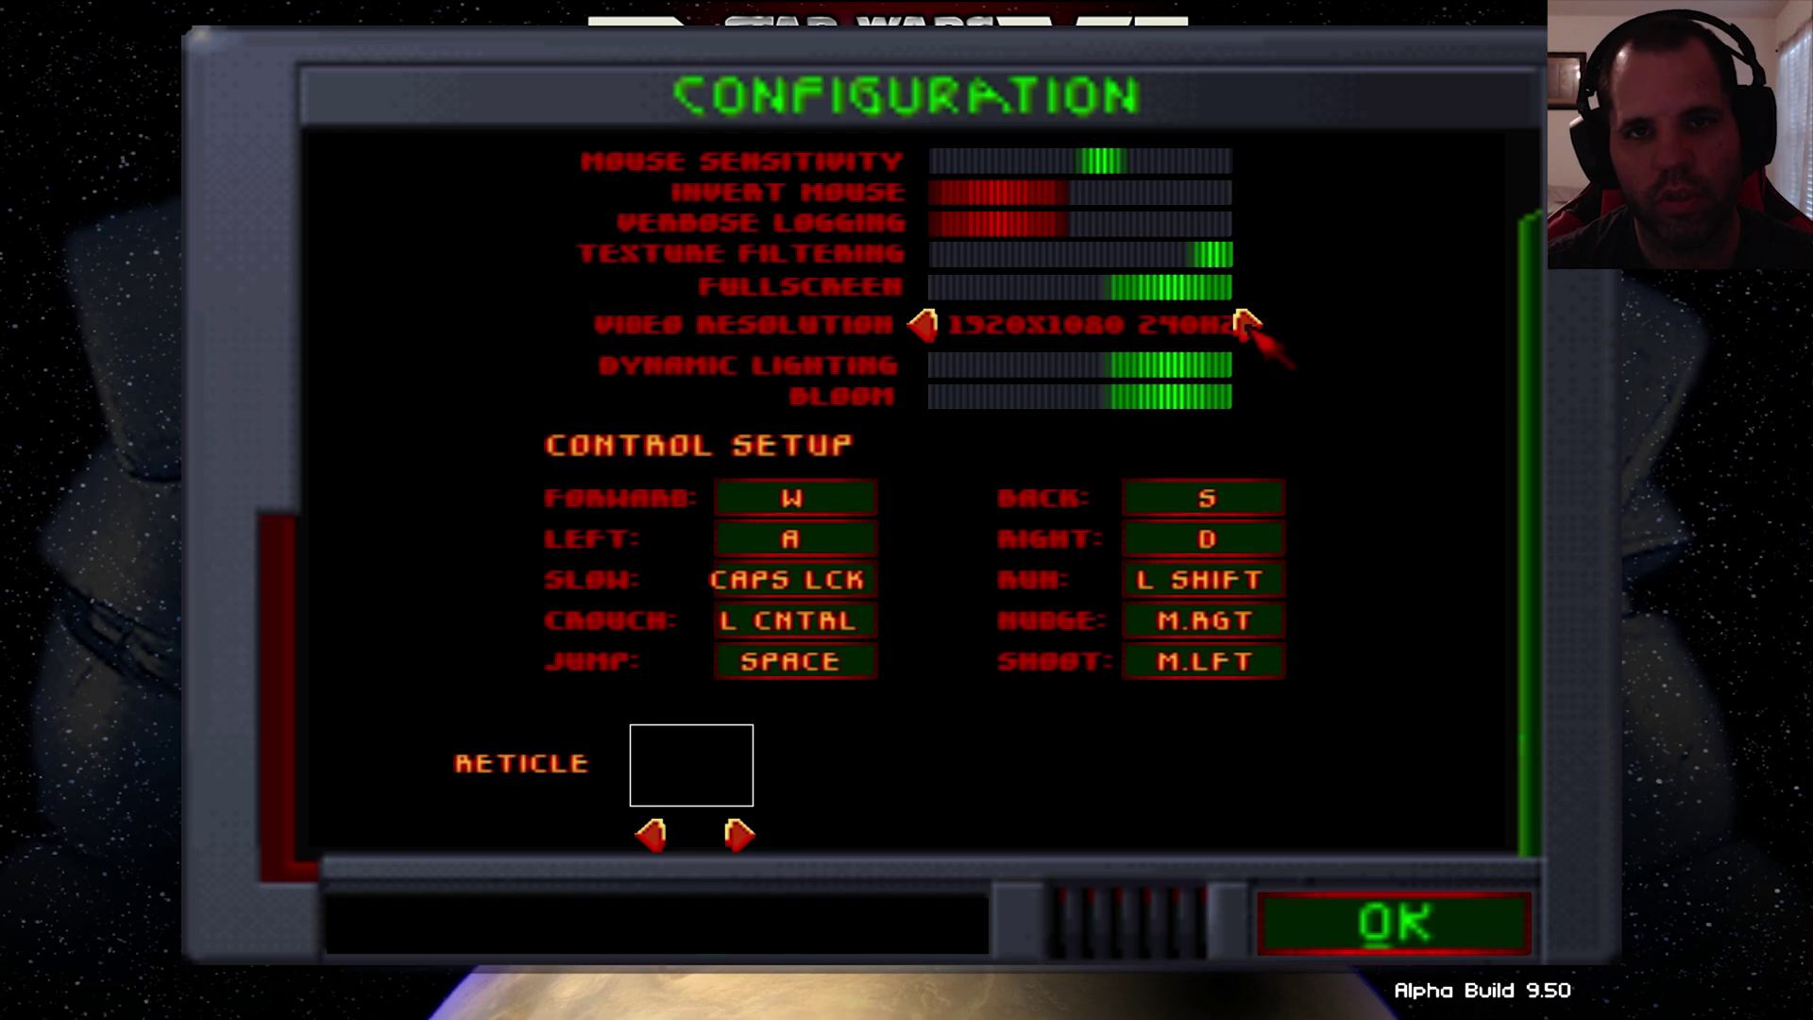
{"action": "left_click", "coordinate": [1388, 920]}
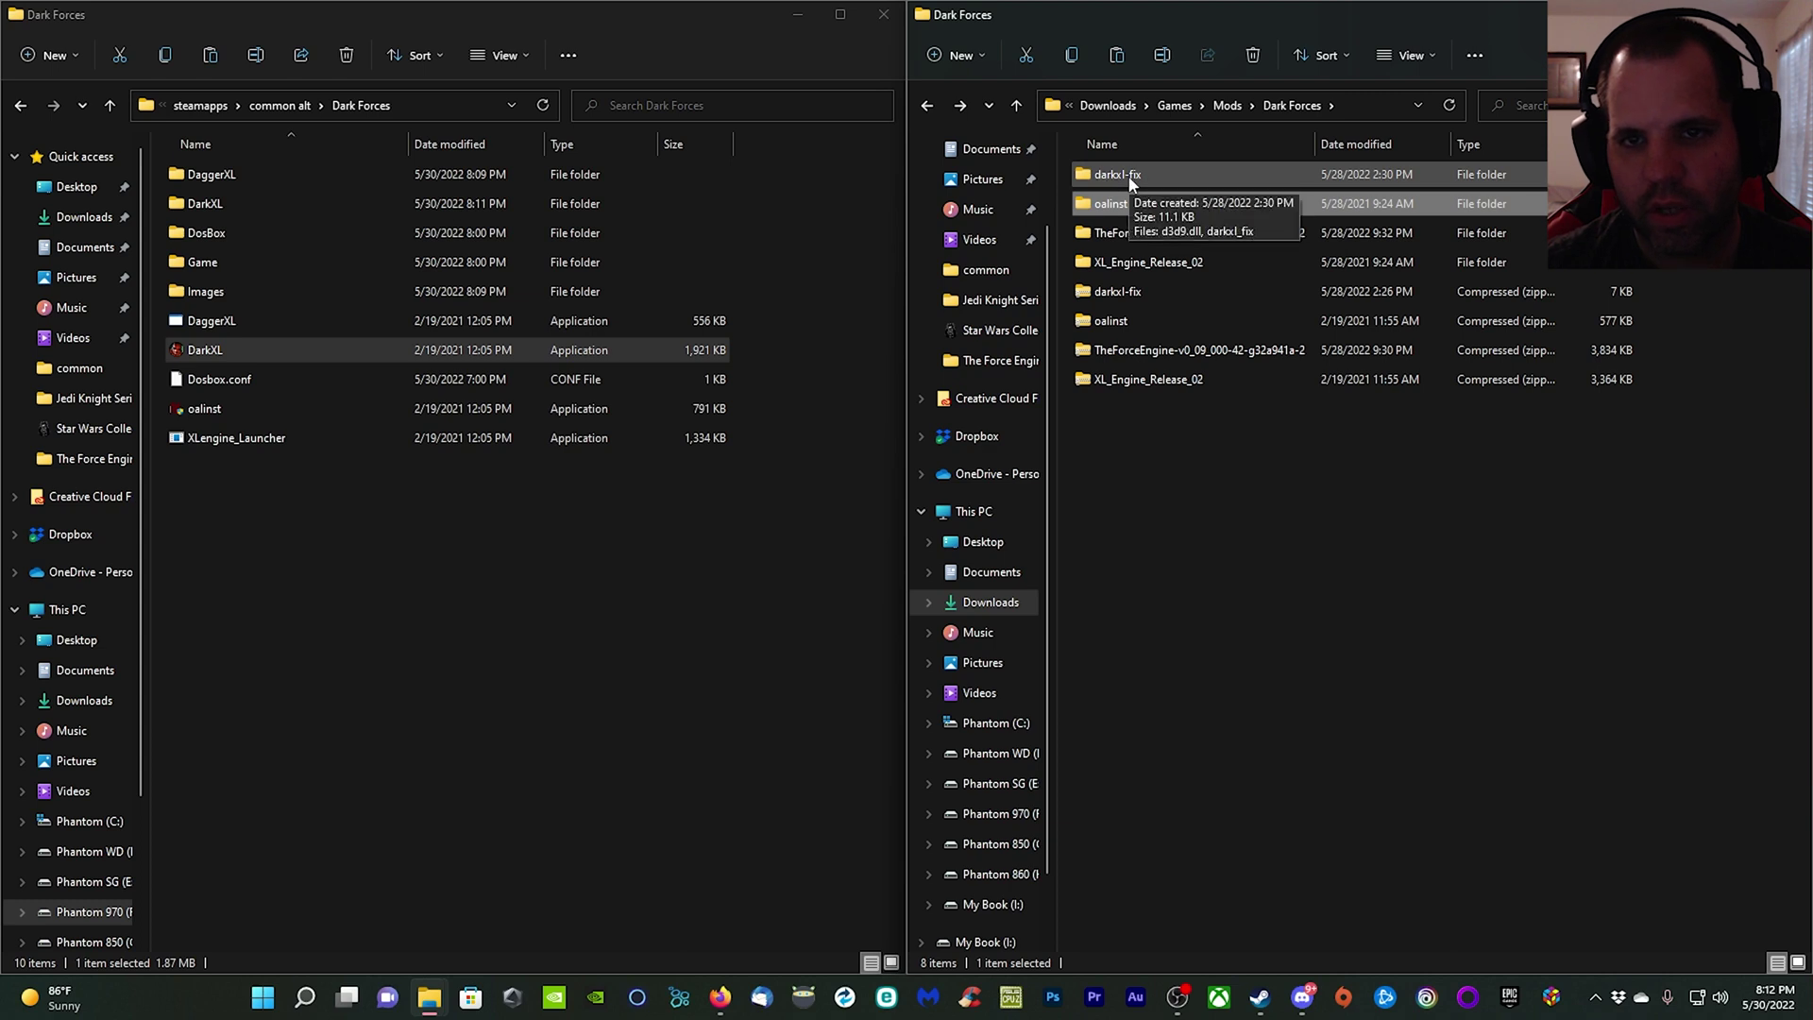
Step: Copy d3d9.dll and darkxl_fix from the darkxl-fix folder into the Dark Forces folder in common alt
{"action": "left_click", "coordinate": [1131, 179]}
{"action": "double_click", "coordinate": [1132, 180]}
{"action": "left_click_drag", "start_coordinate": [1200, 306], "coordinate": [1122, 182]}
{"action": "right_click", "coordinate": [1122, 182]}
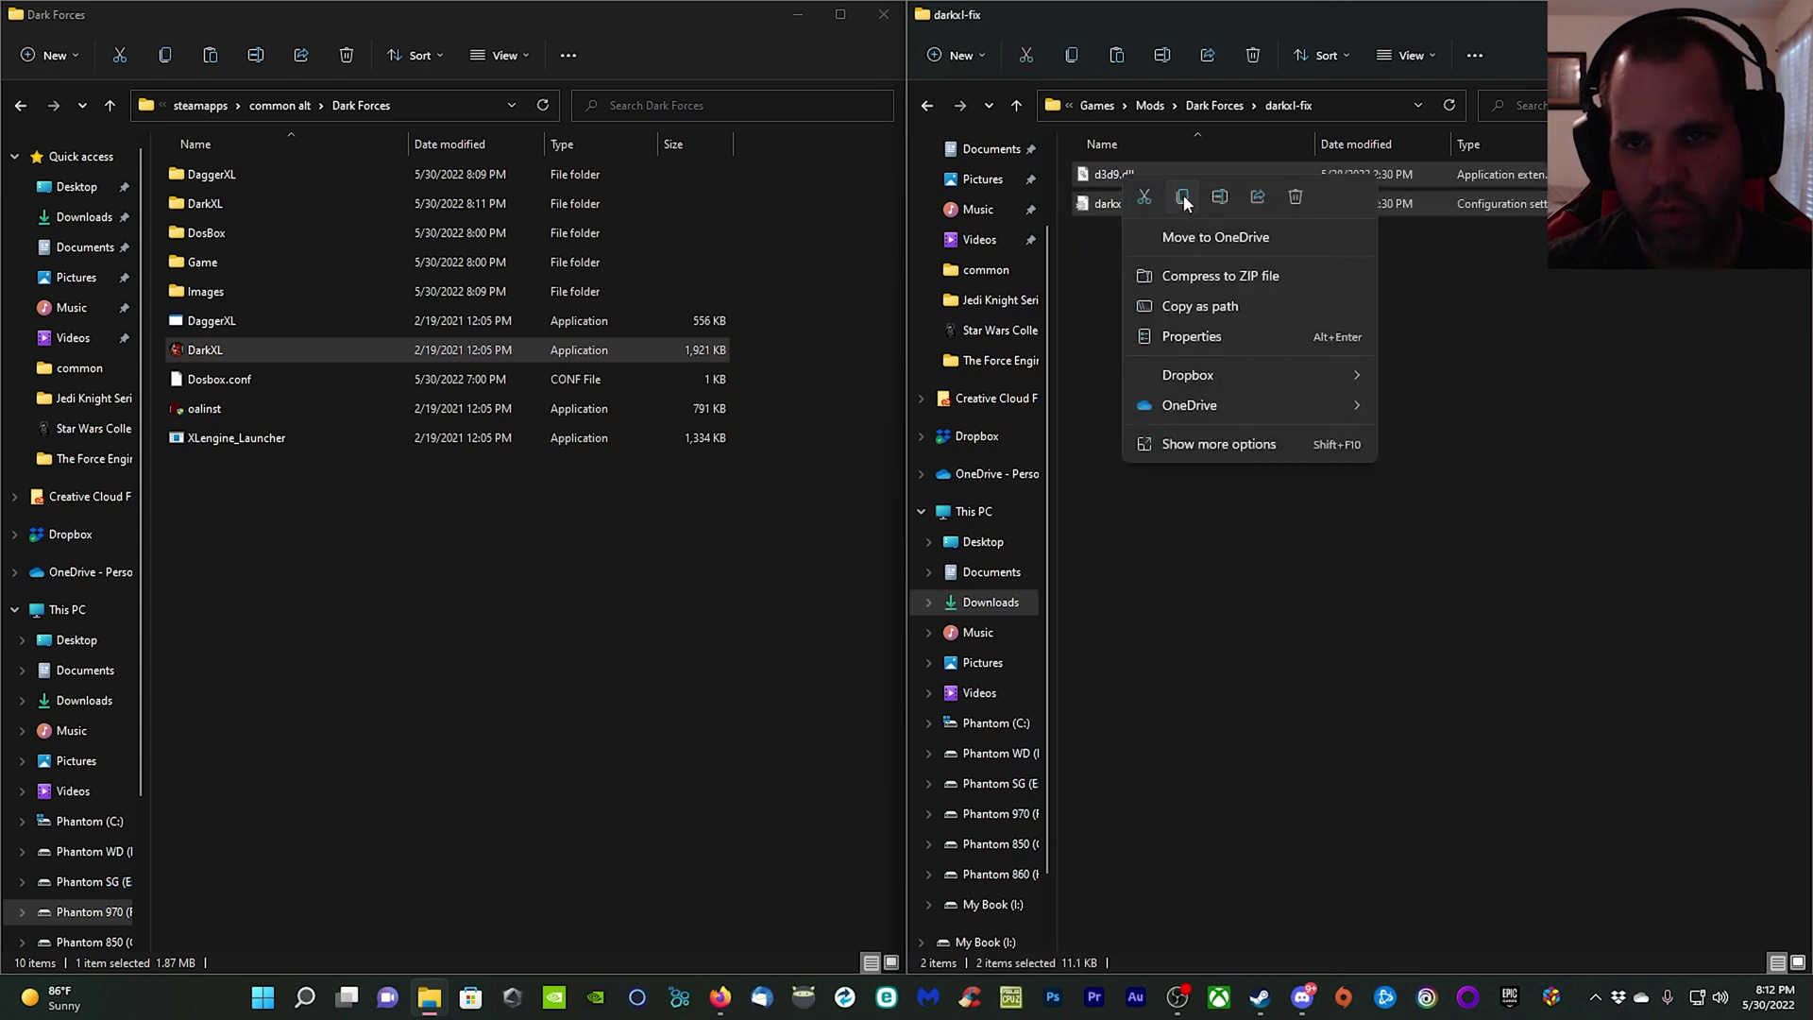
{"action": "left_click", "coordinate": [1183, 194]}
{"action": "left_click", "coordinate": [297, 576]}
{"action": "right_click", "coordinate": [297, 576]}
{"action": "left_click", "coordinate": [326, 606]}
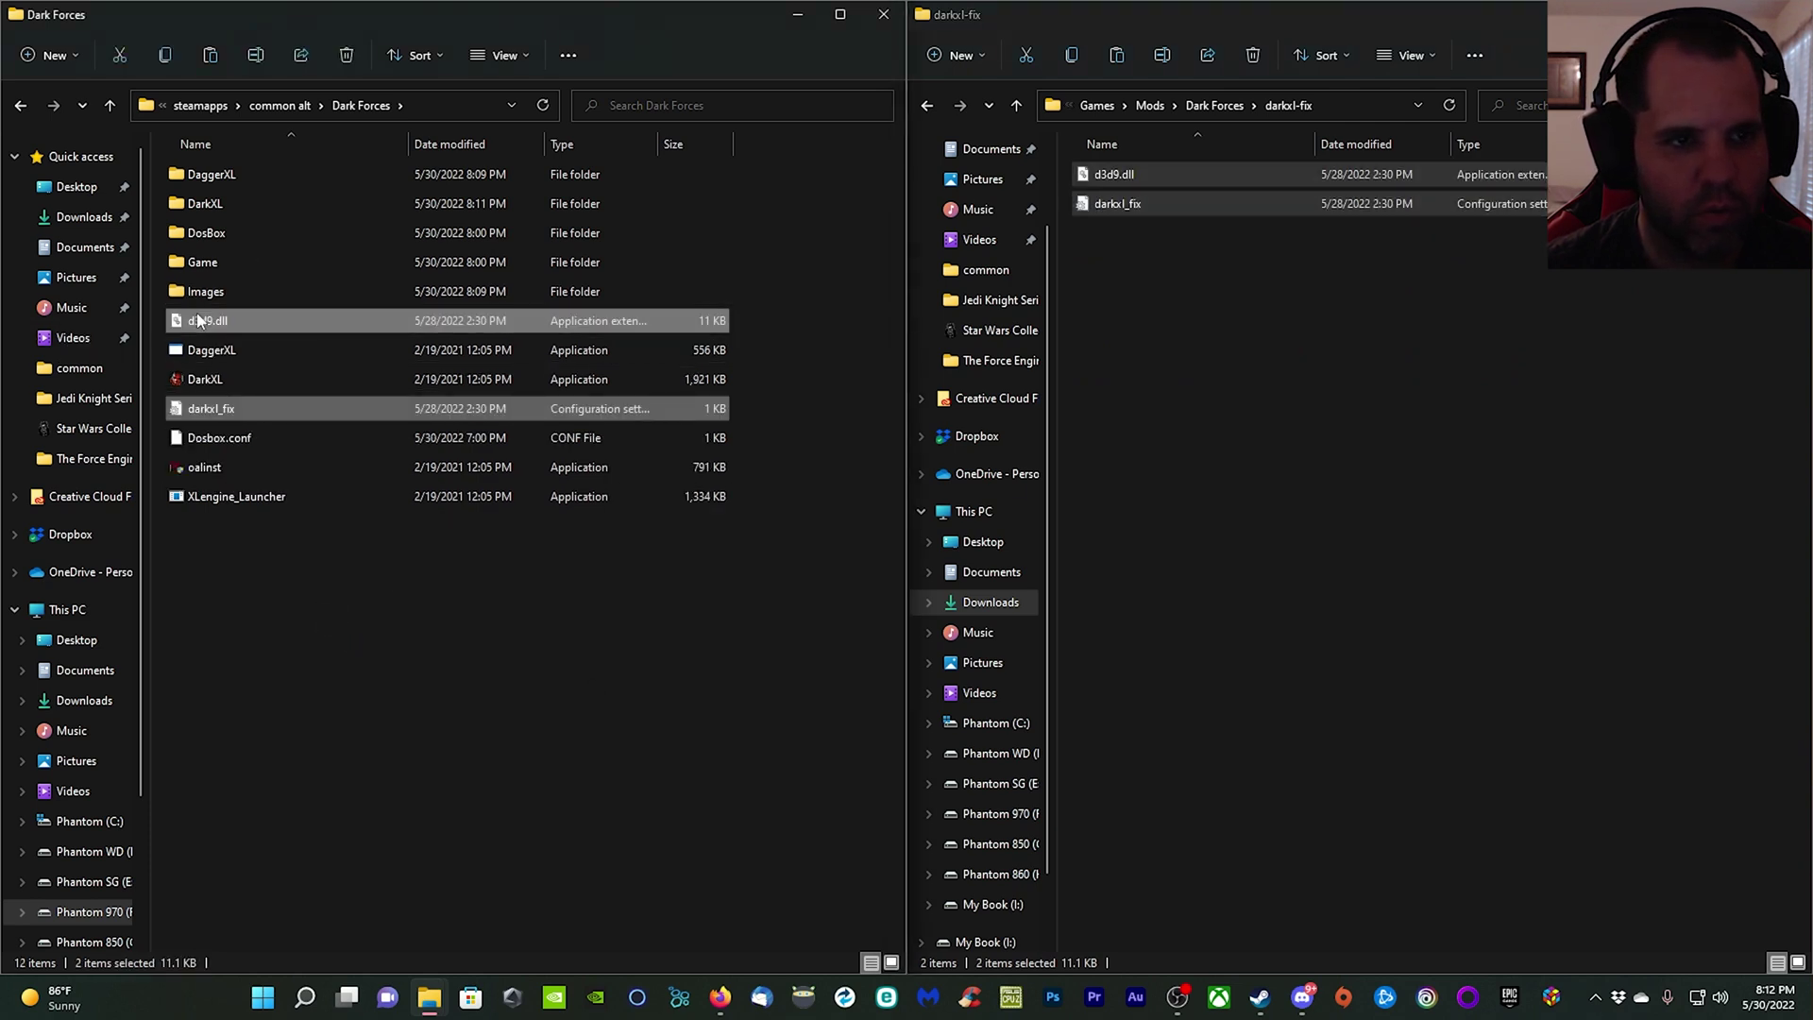
Step: Also paste d3d9.dll and darkxl_fix into the Game subfolder and return to the Dark Forces folder
{"action": "double_click", "coordinate": [221, 237]}
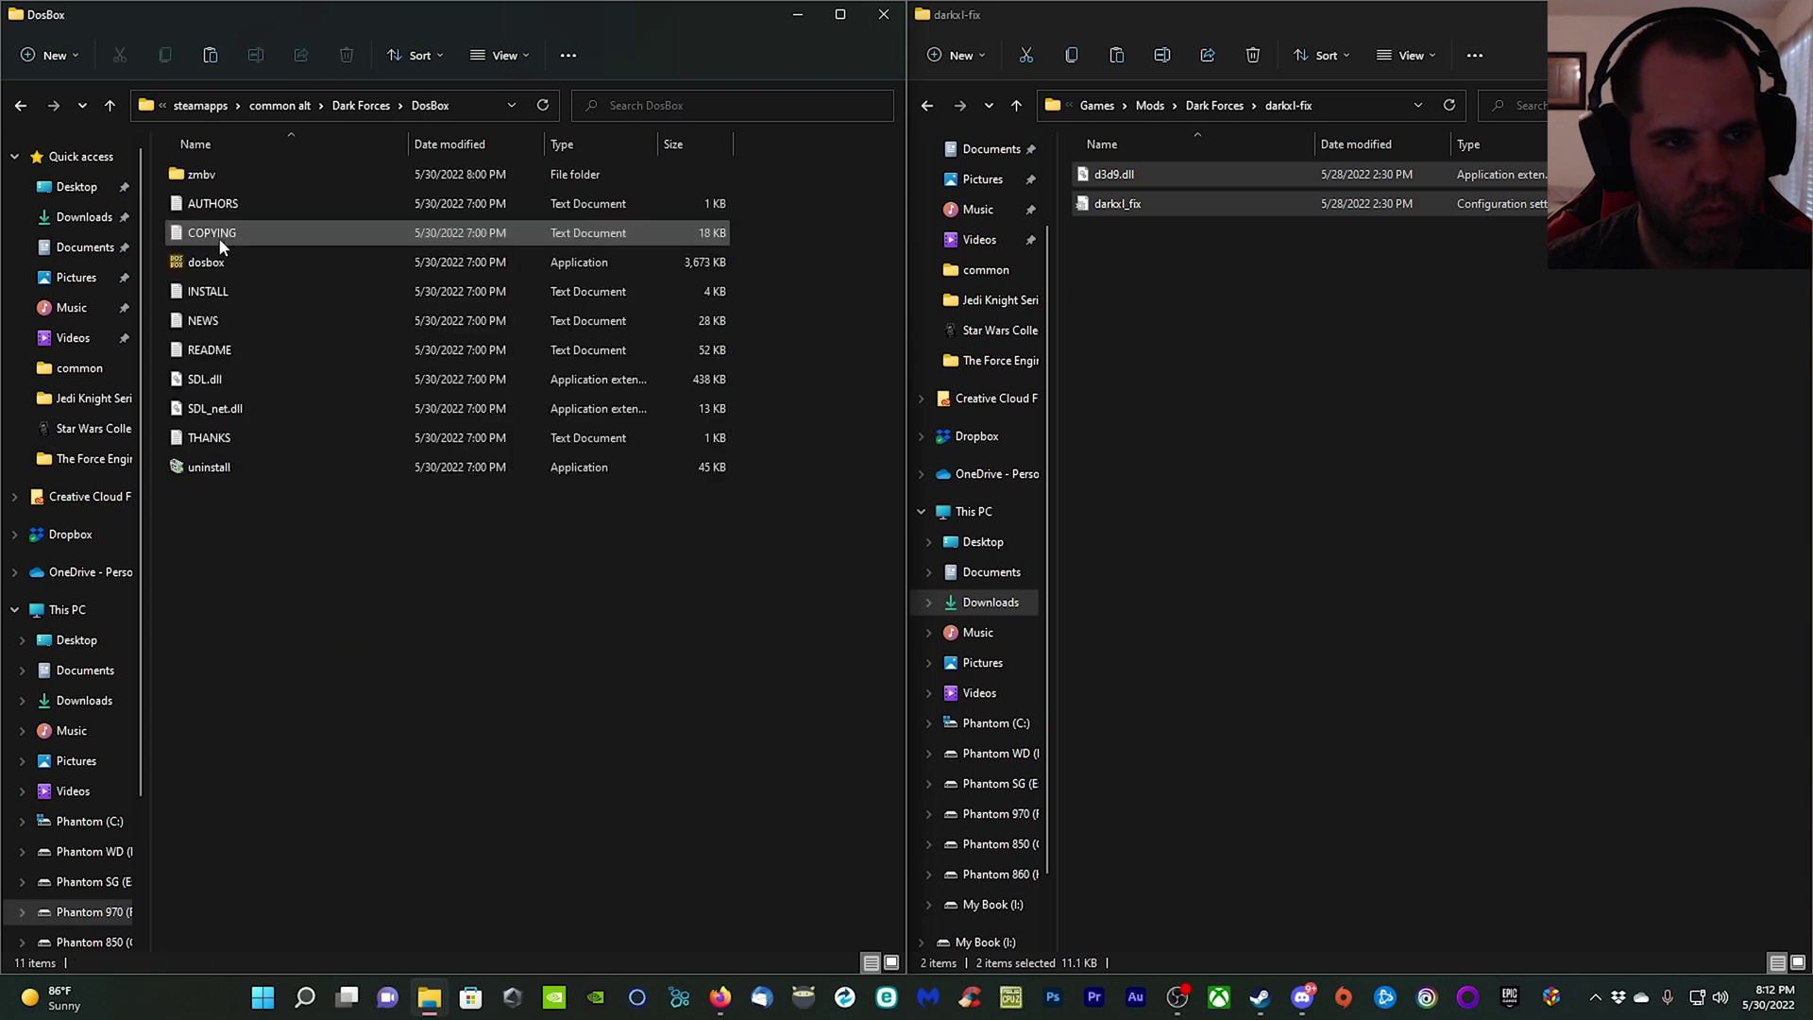
{"action": "right_click", "coordinate": [329, 647]}
{"action": "key", "text": "Escape"}
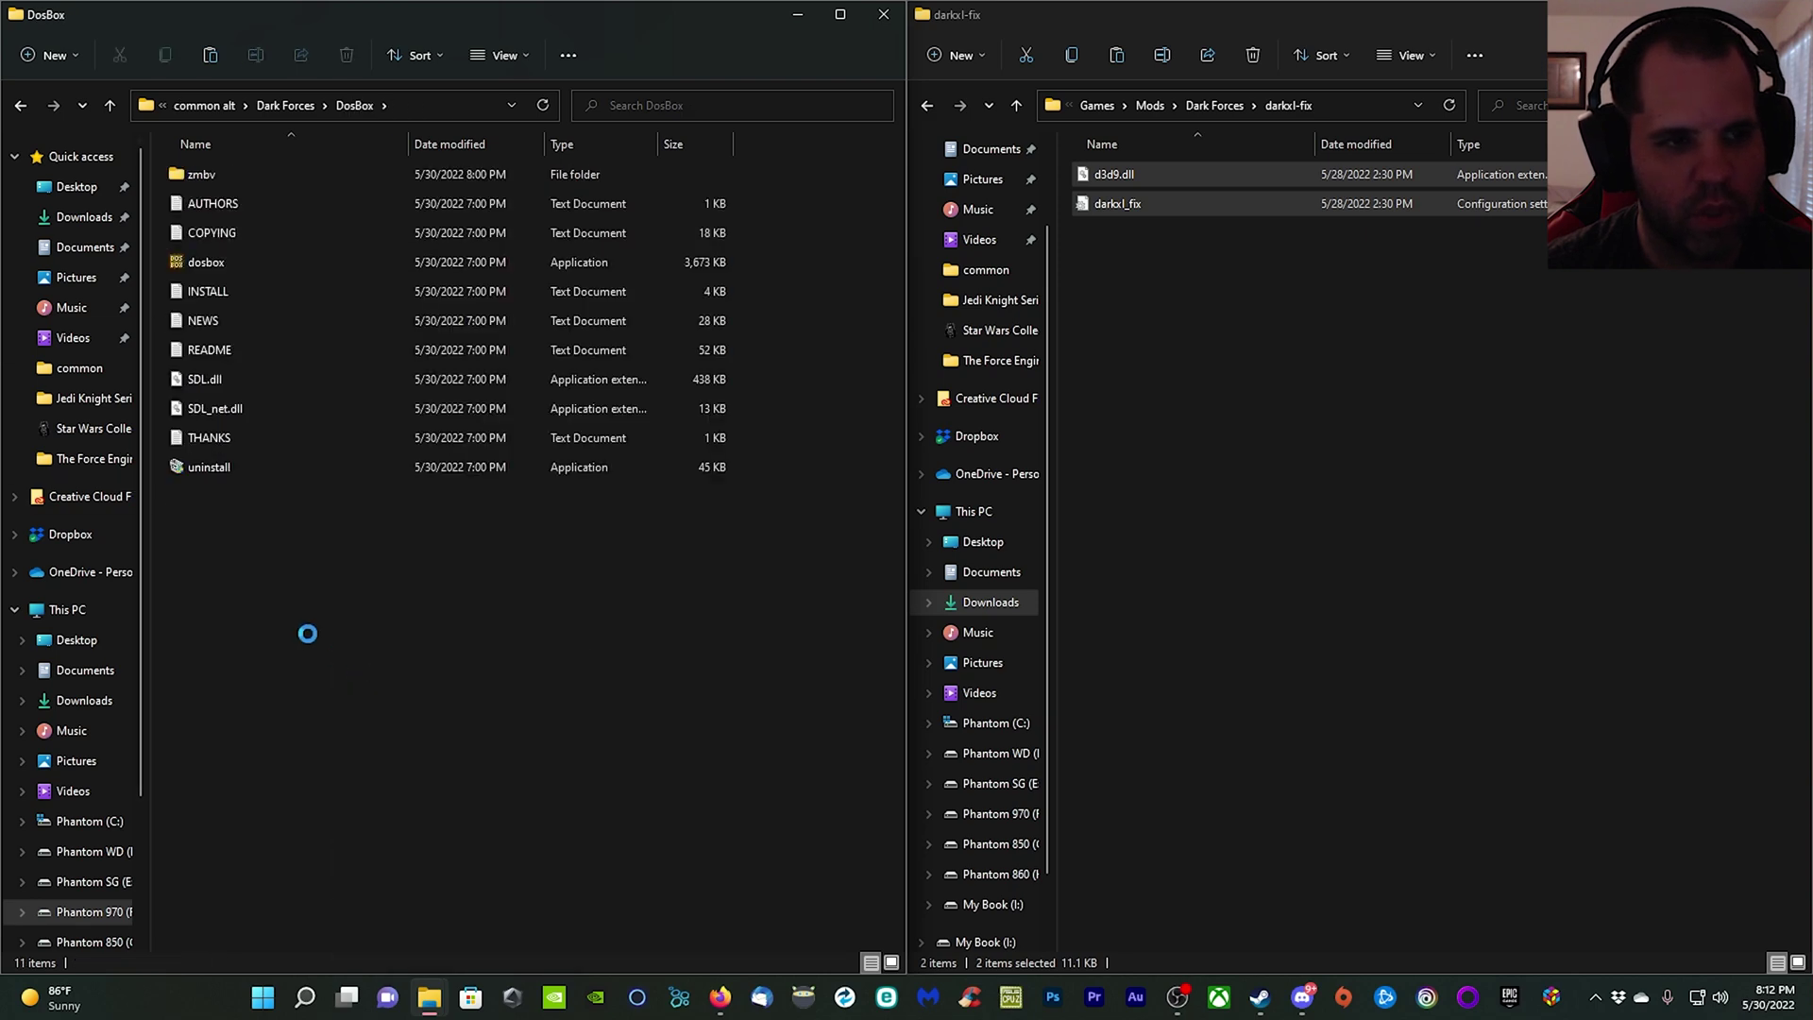
{"action": "left_click", "coordinate": [21, 105]}
{"action": "double_click", "coordinate": [202, 264]}
{"action": "right_click", "coordinate": [263, 652]}
{"action": "left_click", "coordinate": [296, 685]}
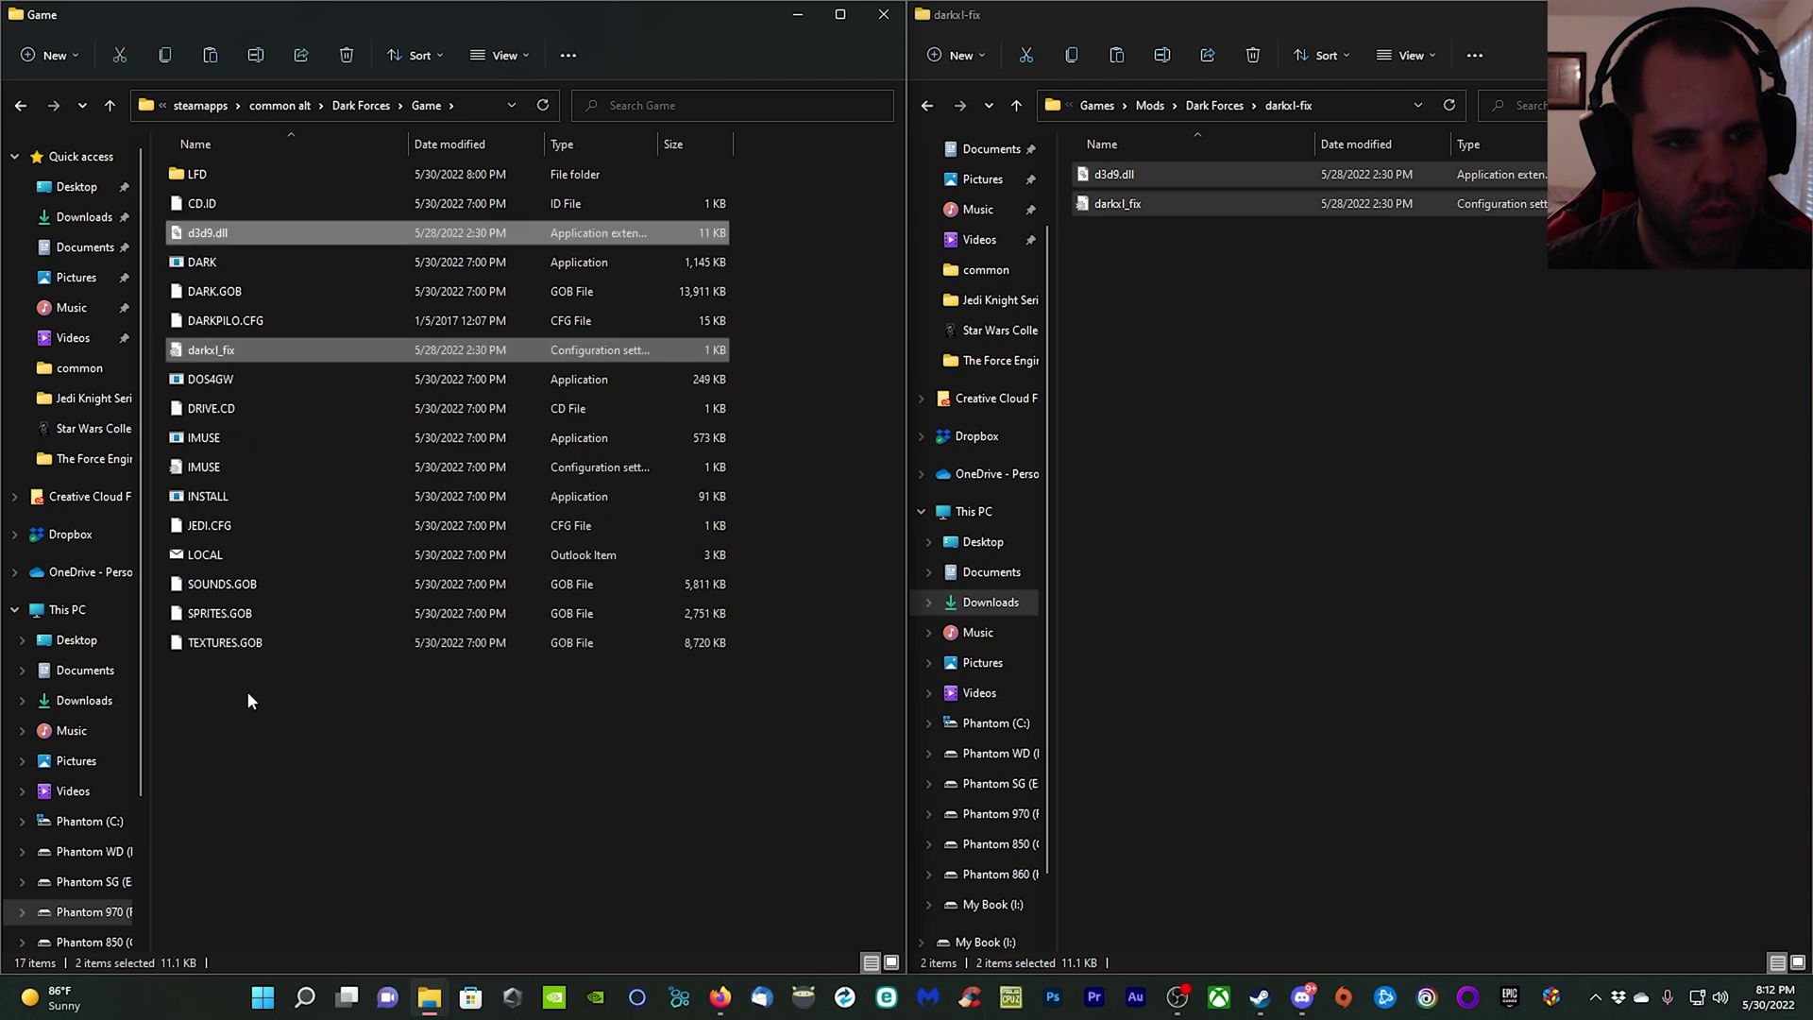
{"action": "left_click", "coordinate": [30, 112]}
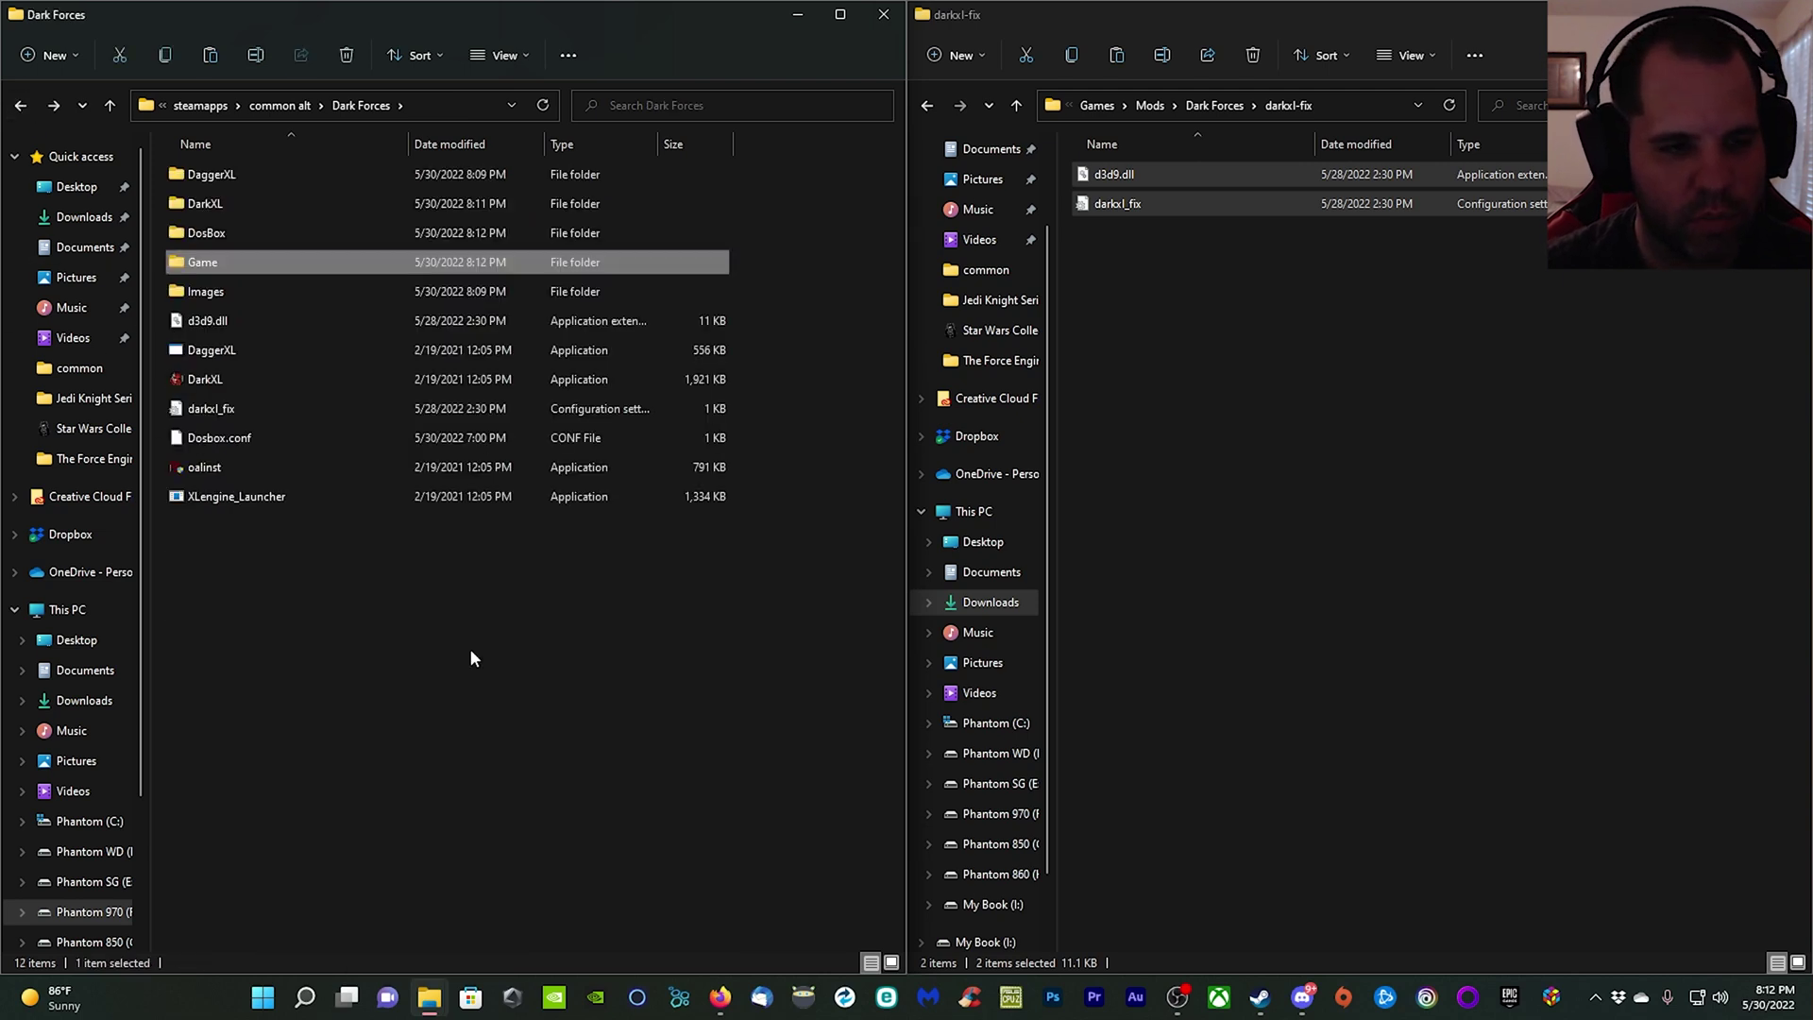
{"action": "left_click", "coordinate": [389, 645]}
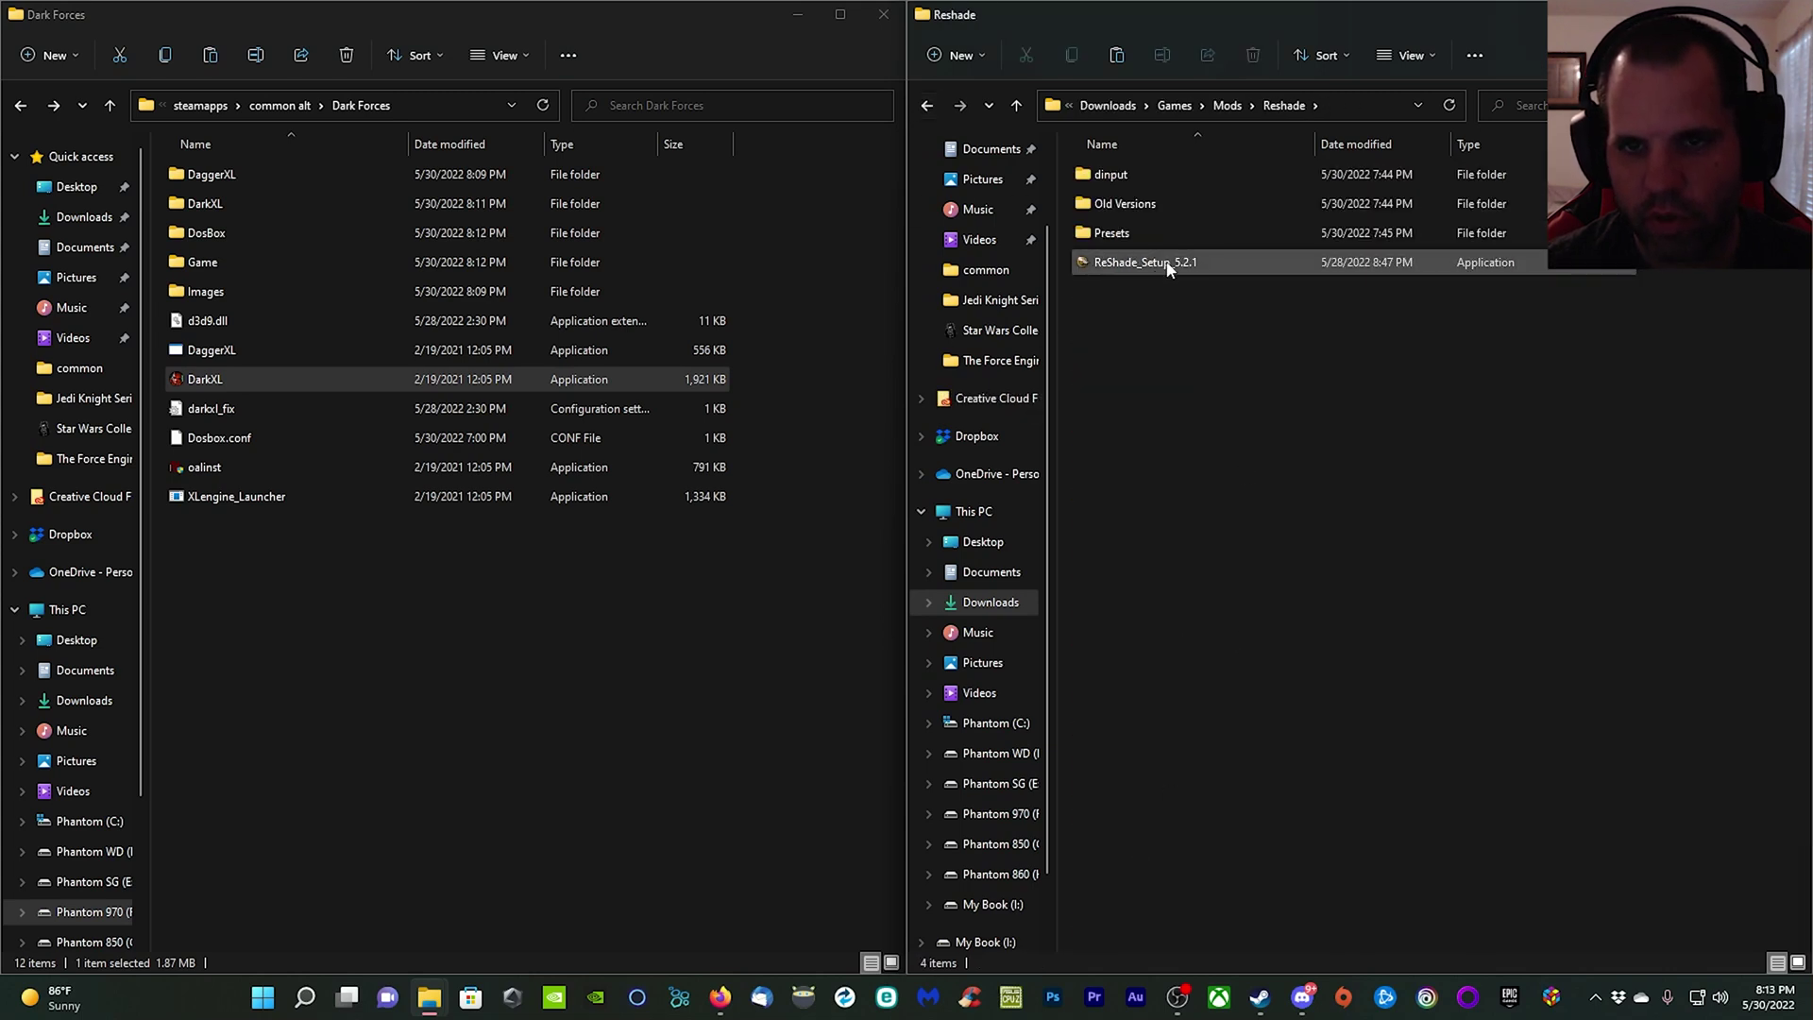
Step: Start ReShade_Setup_5.2.1 and choose the DarkXL application in the Dark Forces folder as its target
{"action": "left_click", "coordinate": [1184, 270]}
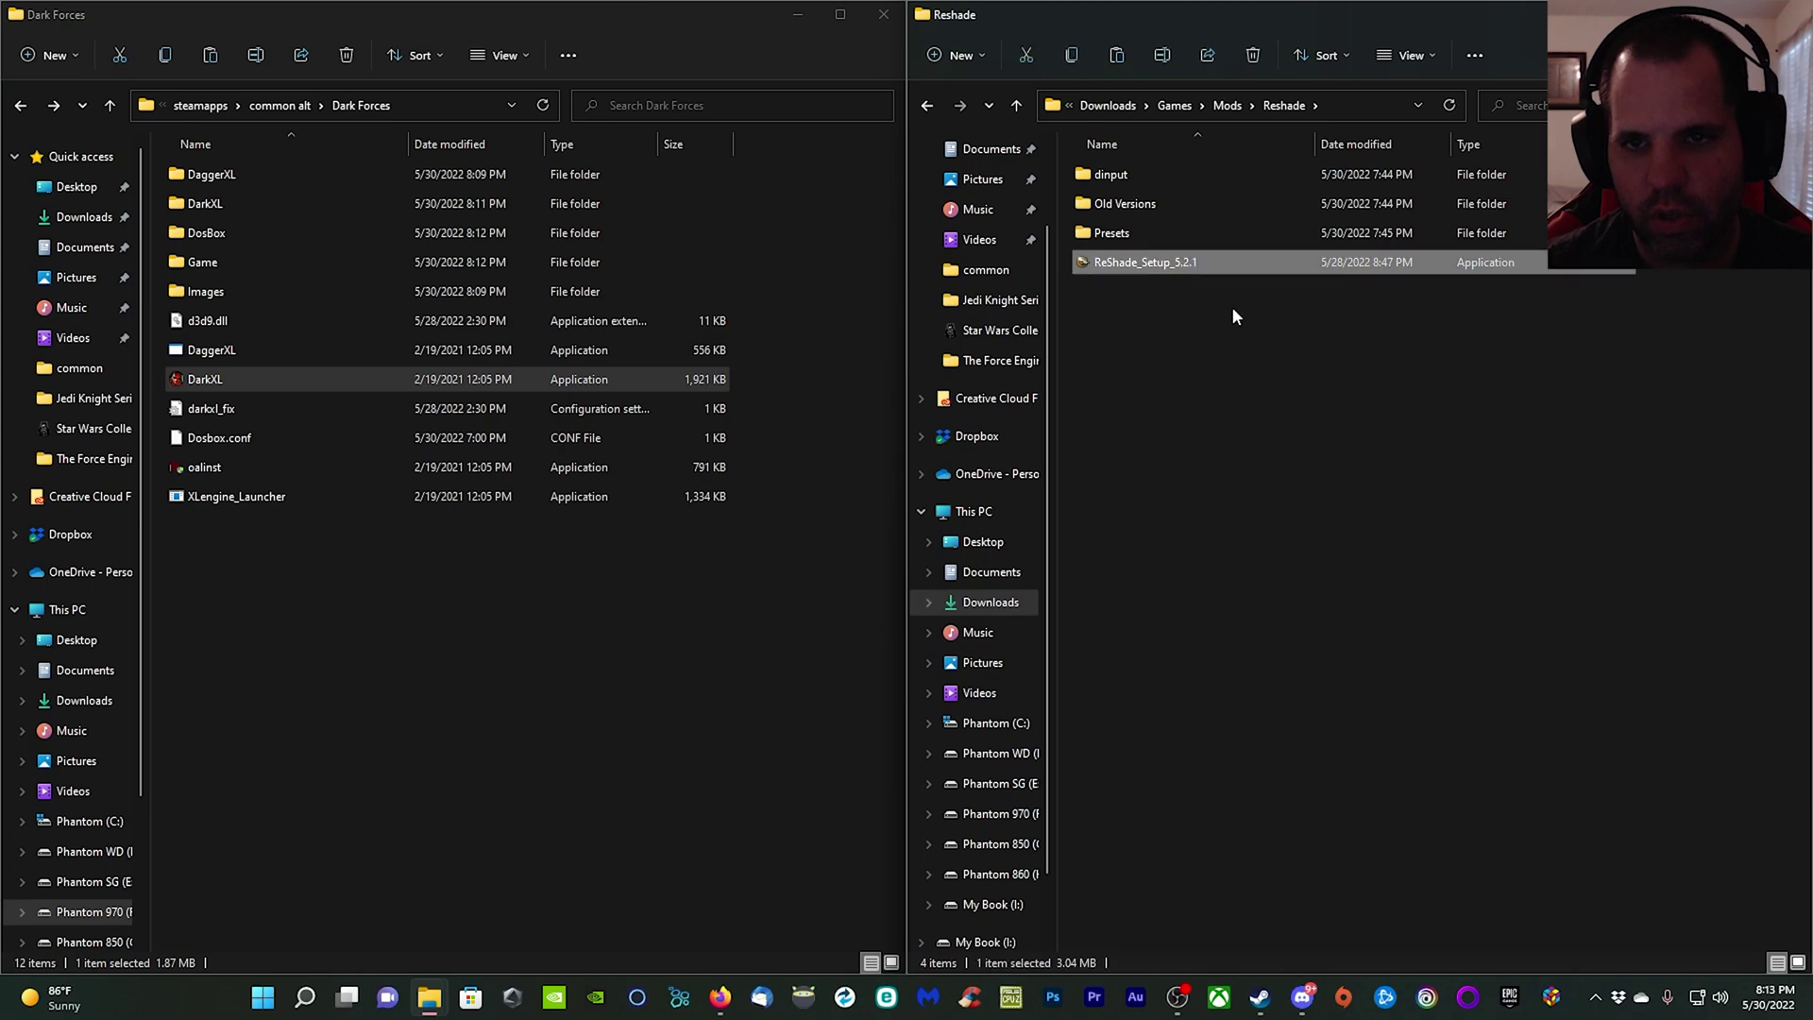
{"action": "left_click", "coordinate": [1079, 706]}
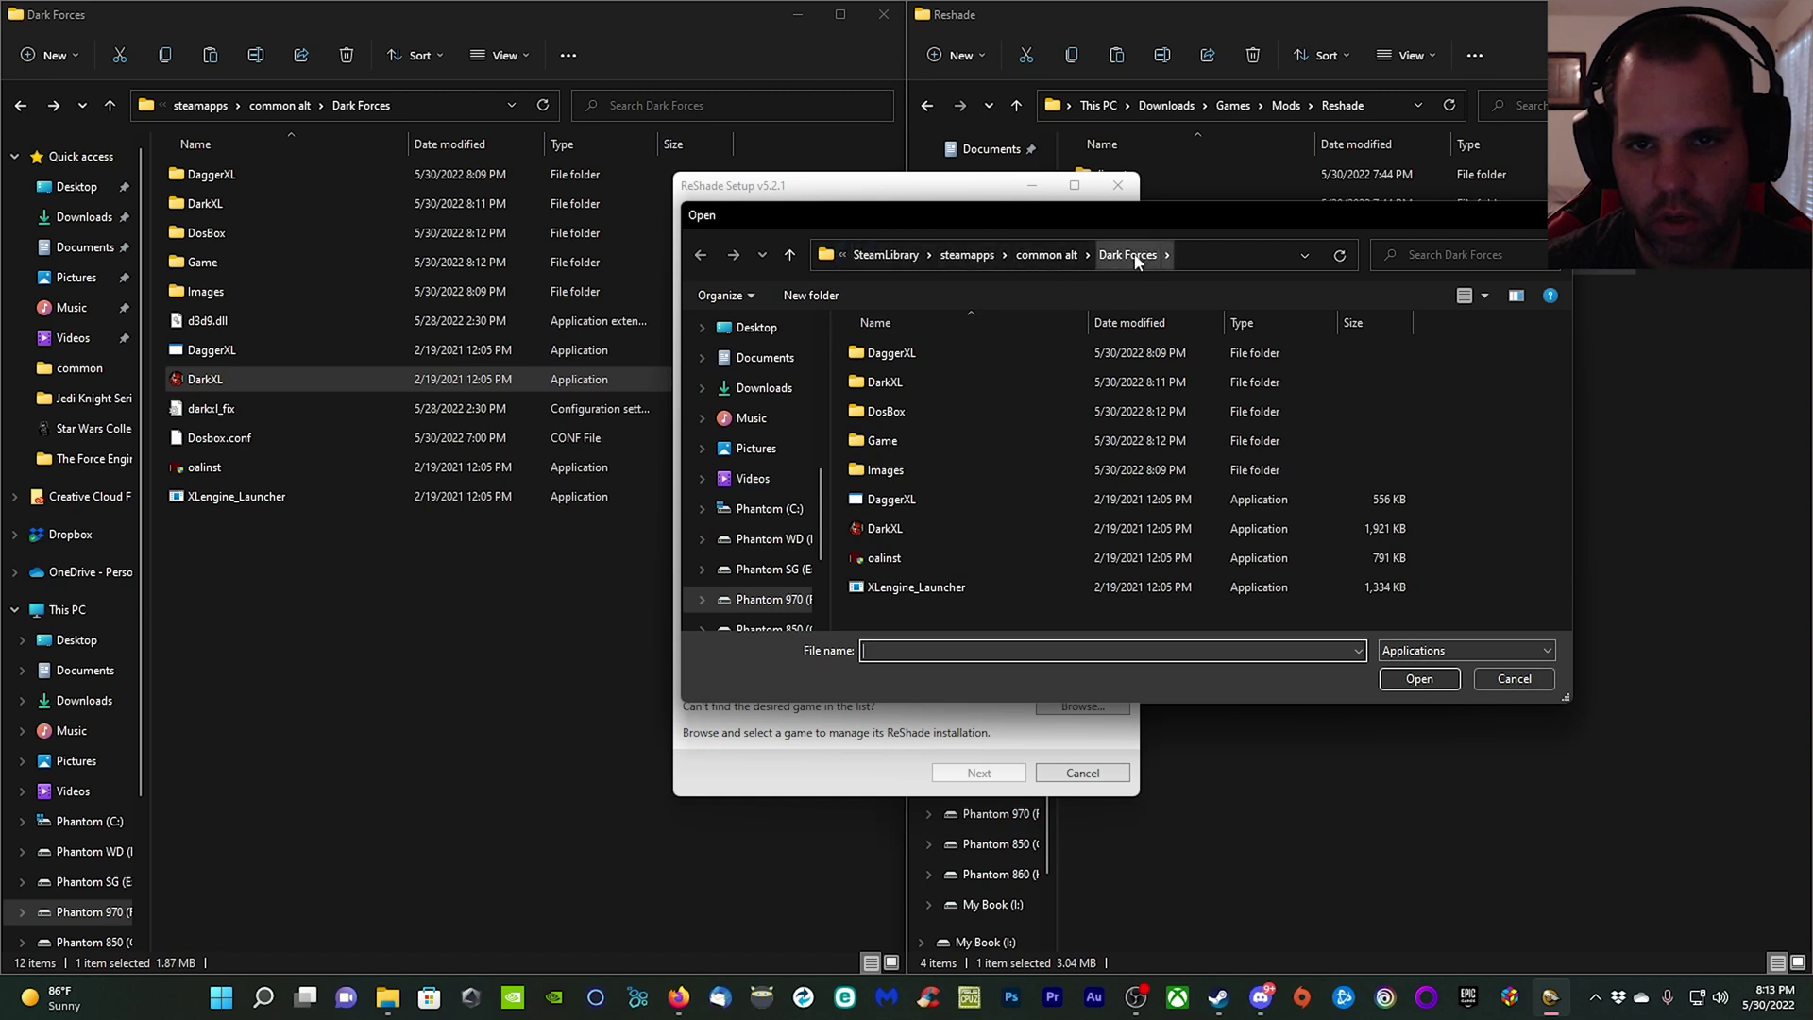
{"action": "left_click", "coordinate": [886, 530]}
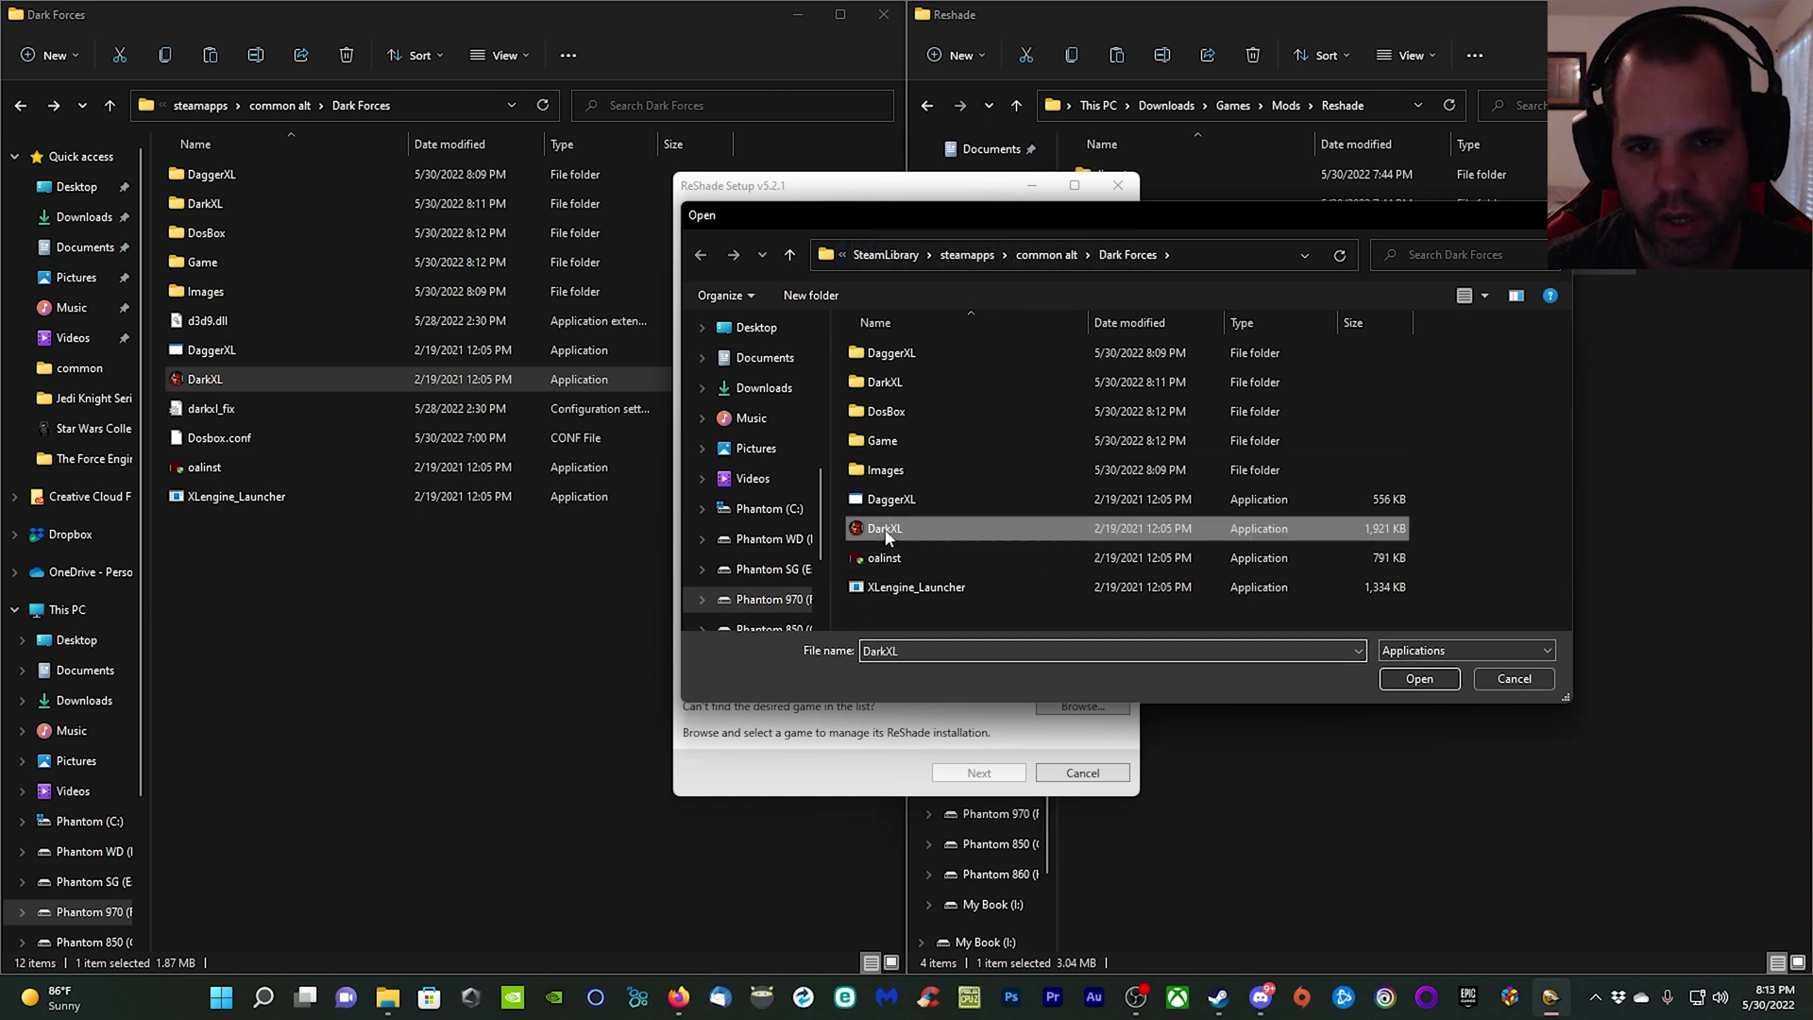
{"action": "left_click", "coordinate": [1419, 679]}
Step: Try to install ReShade for DarkXL with DirectX 9 as the rendering API
{"action": "left_click", "coordinate": [1023, 780]}
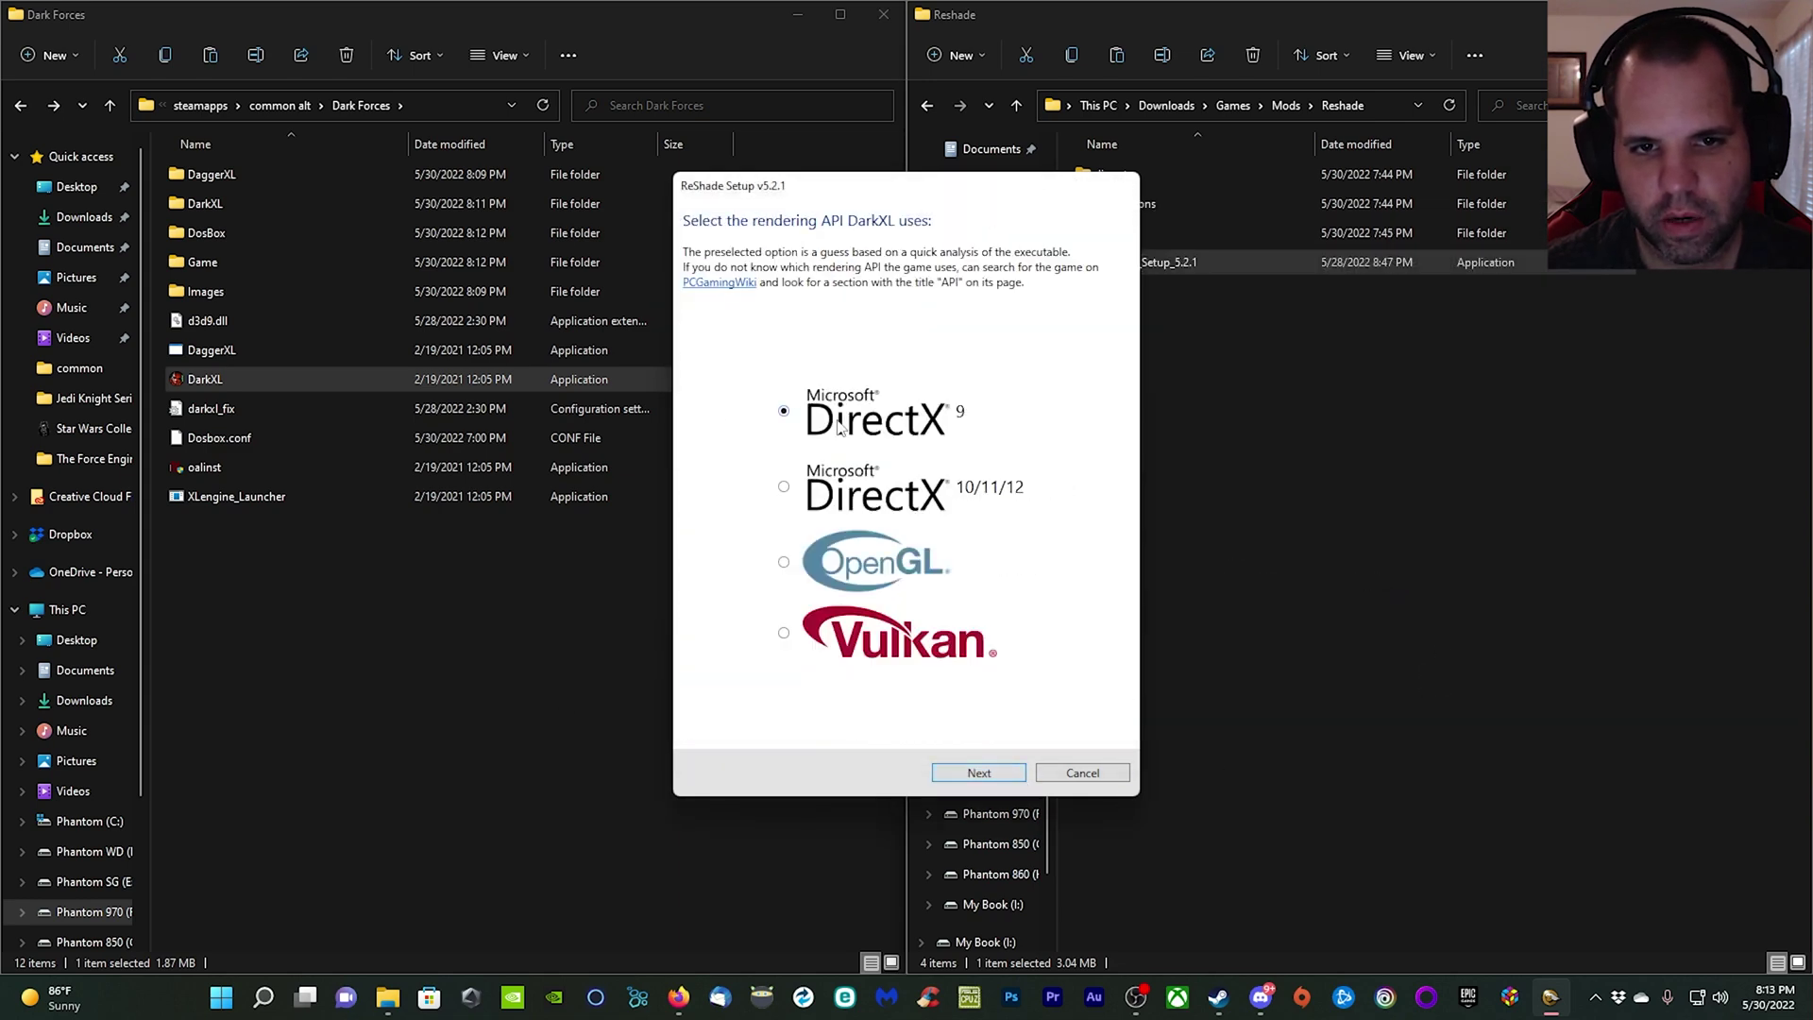
{"action": "left_click", "coordinate": [959, 775]}
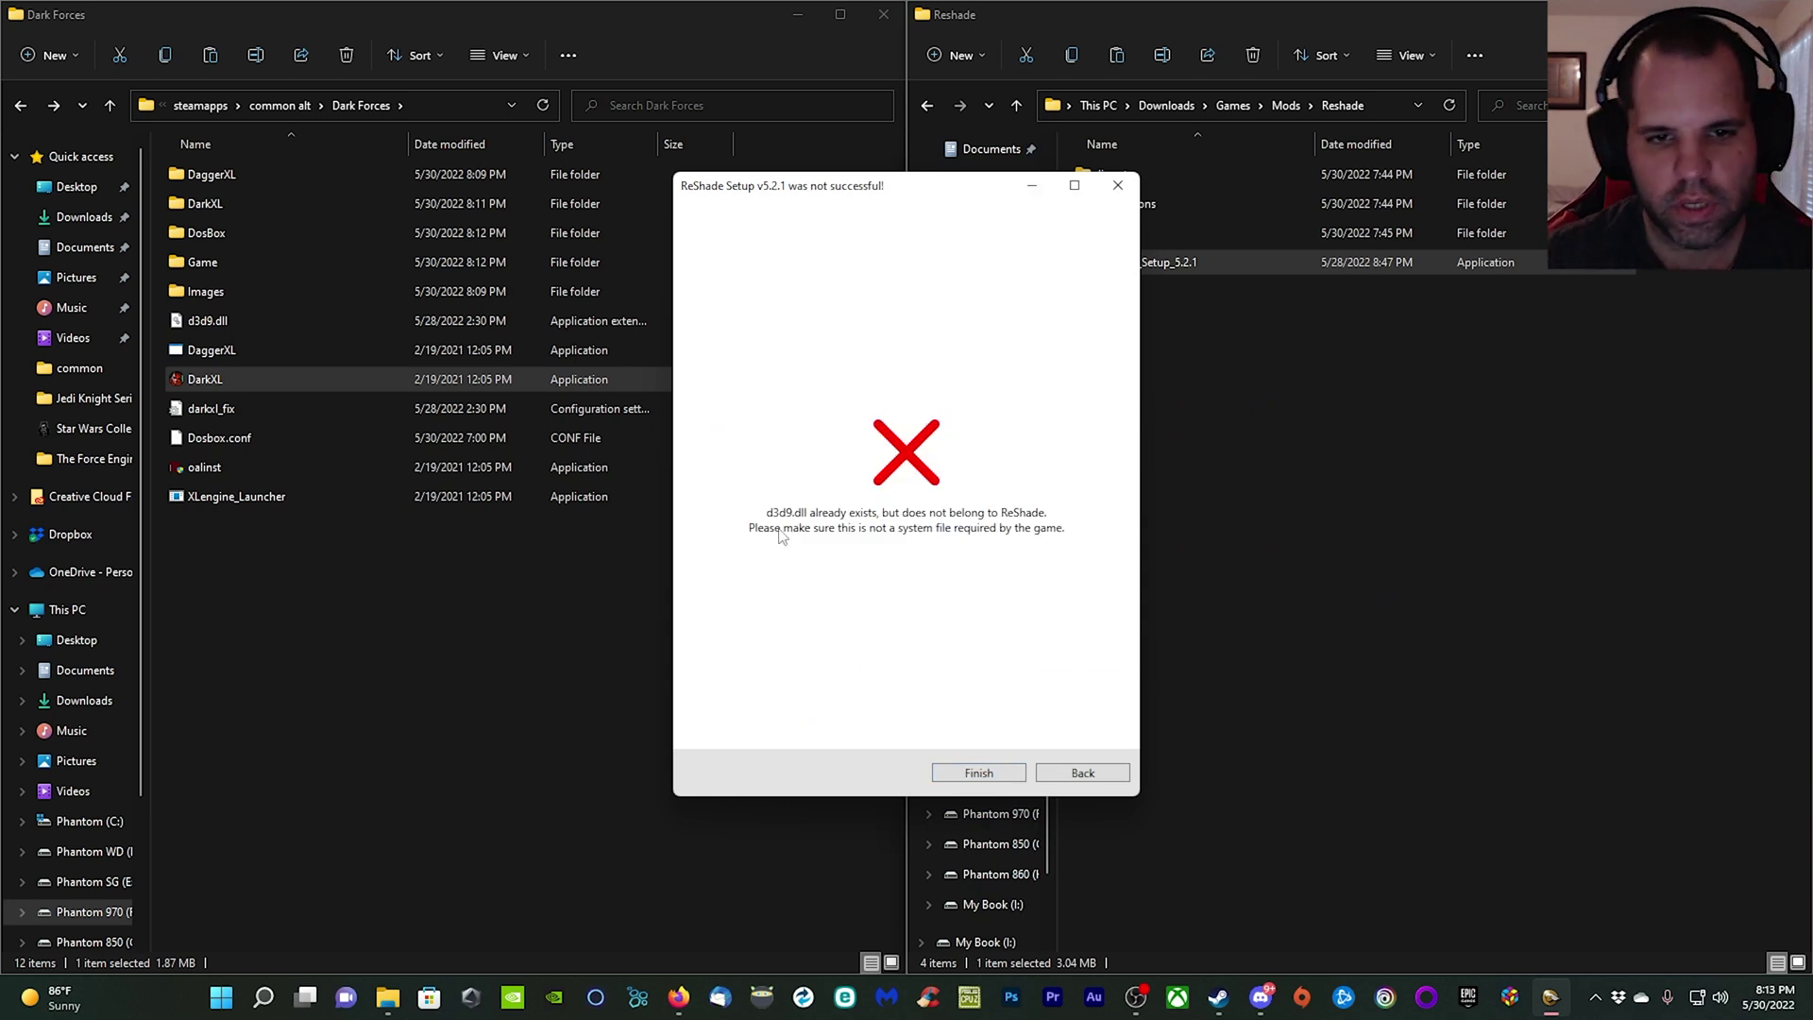
{"action": "left_click", "coordinate": [1083, 773]}
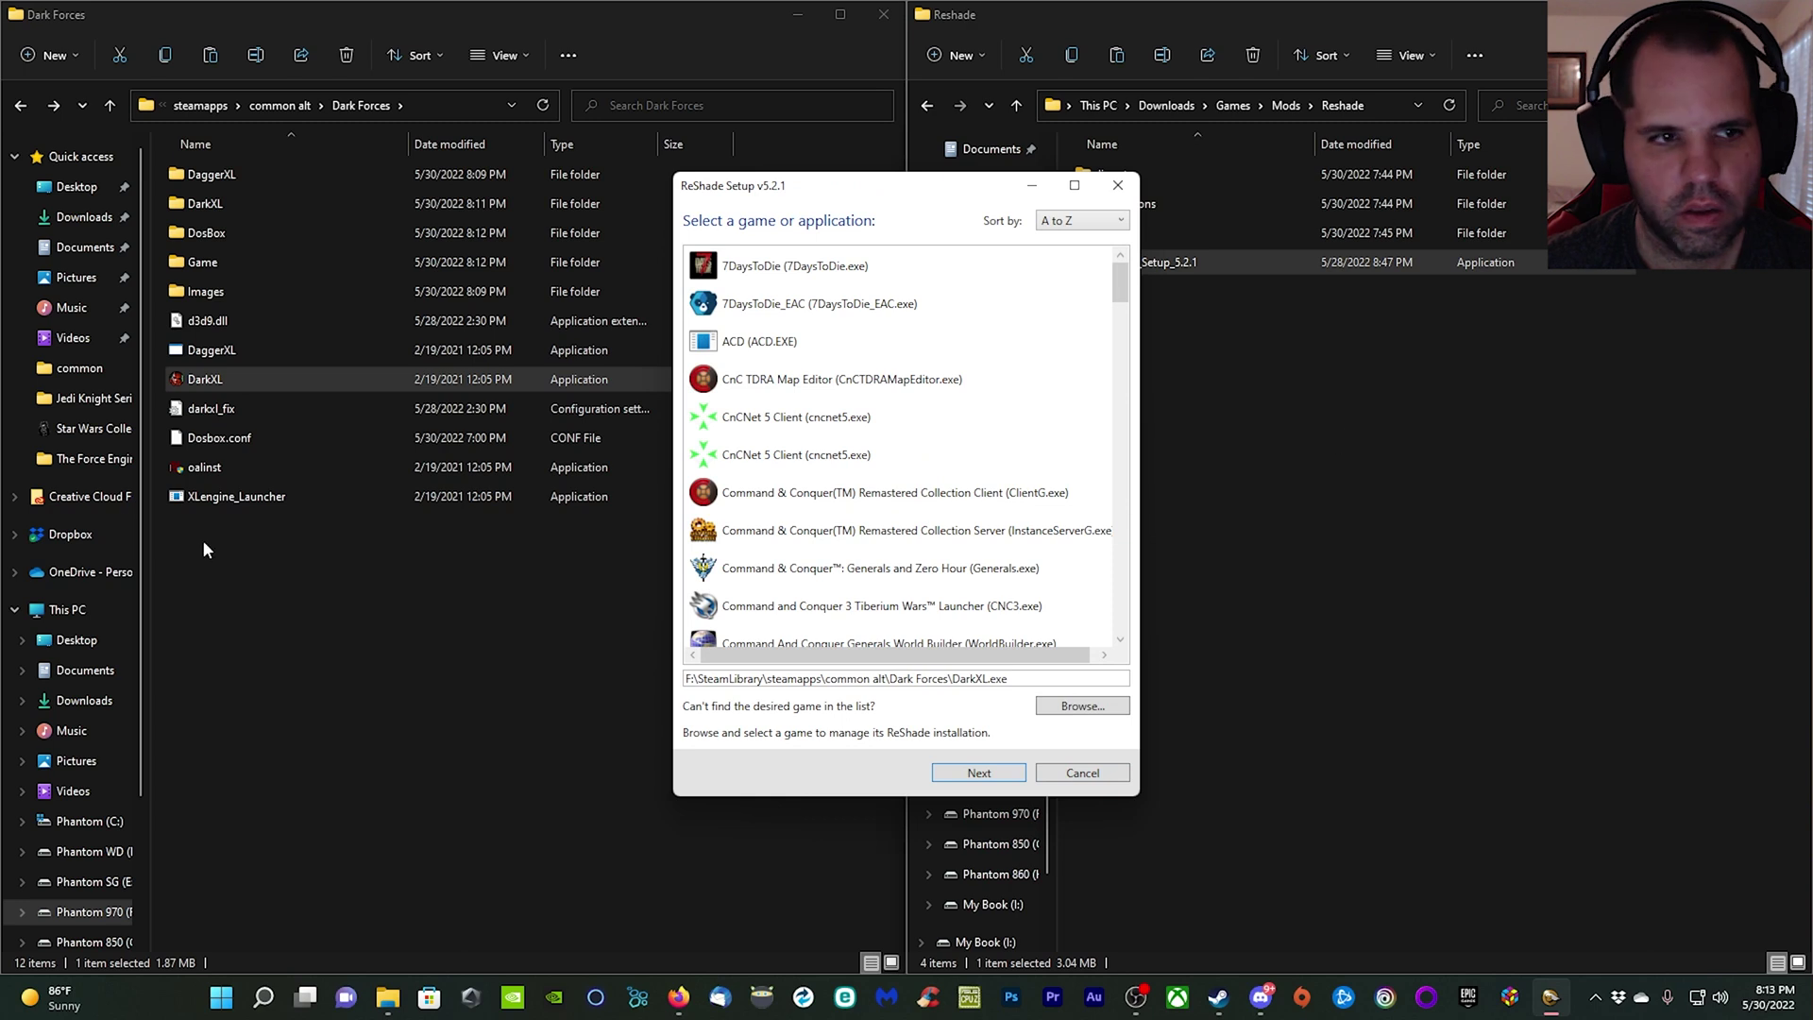
Step: Delete d3d9.dll from the Dark Forces folder and return to the ReShade setup
{"action": "left_click", "coordinate": [231, 592]}
{"action": "left_click", "coordinate": [207, 320]}
{"action": "right_click", "coordinate": [203, 323]}
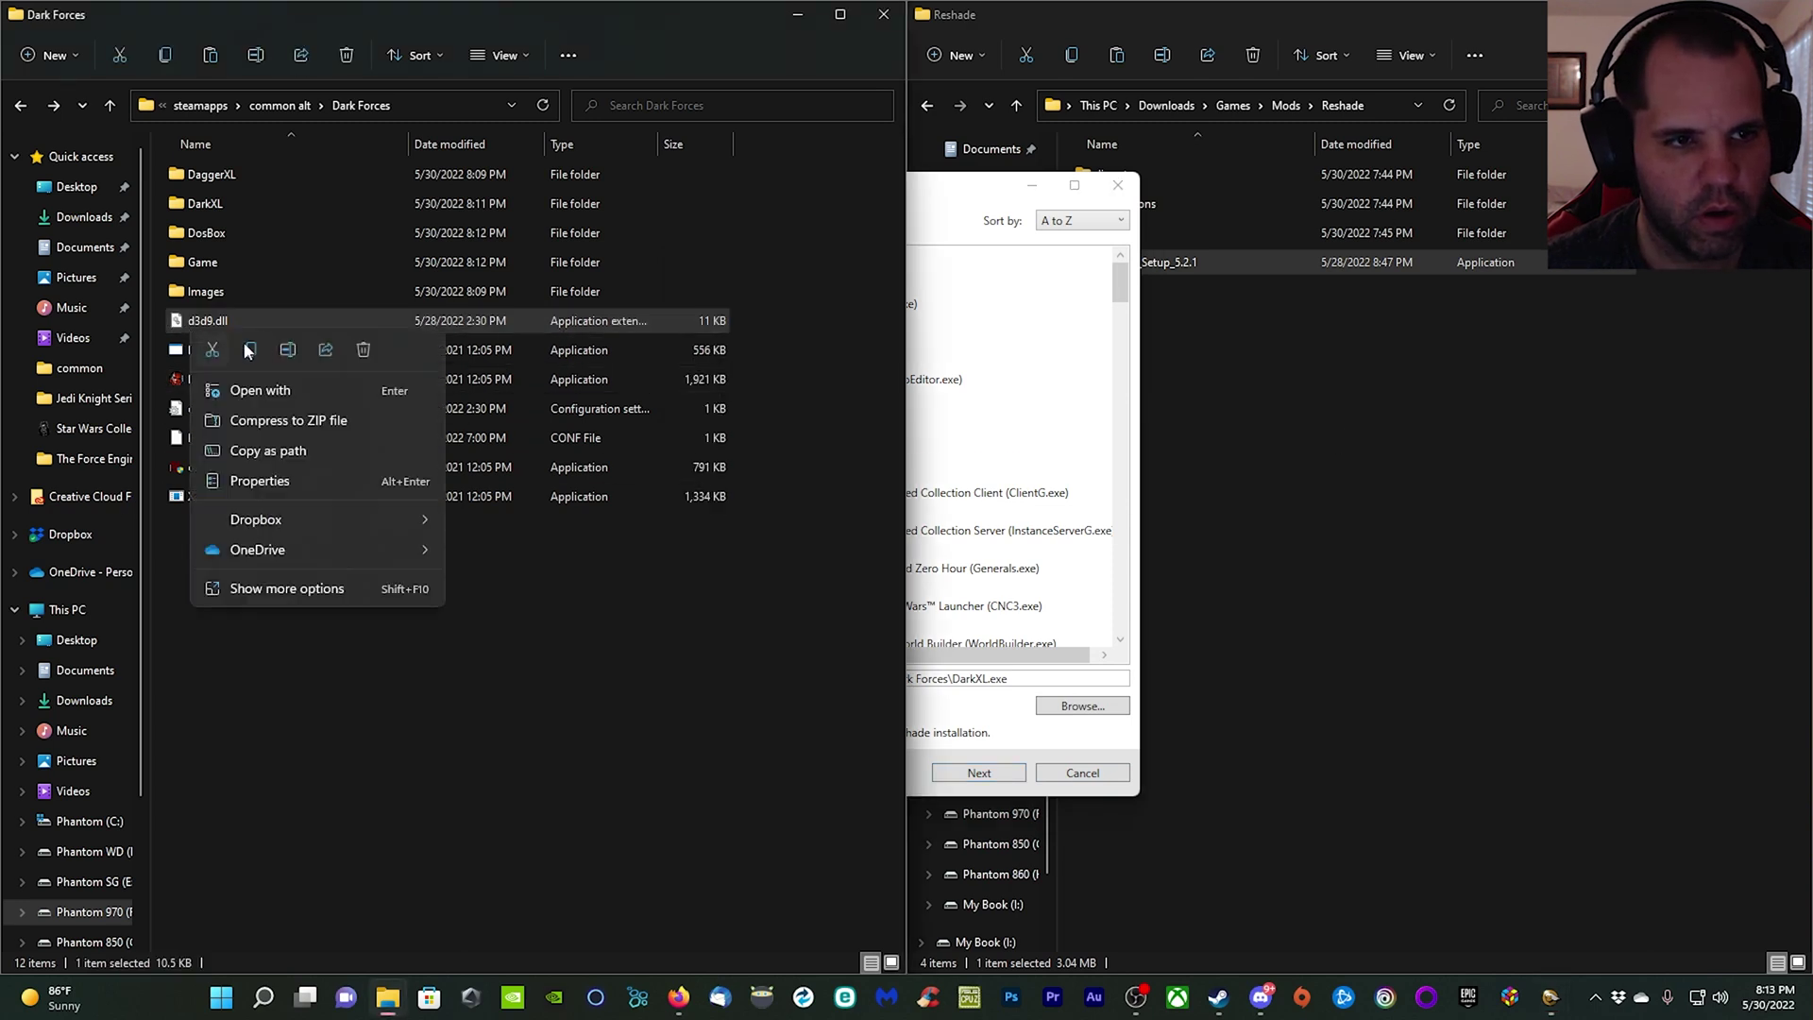
{"action": "left_click", "coordinate": [363, 350]}
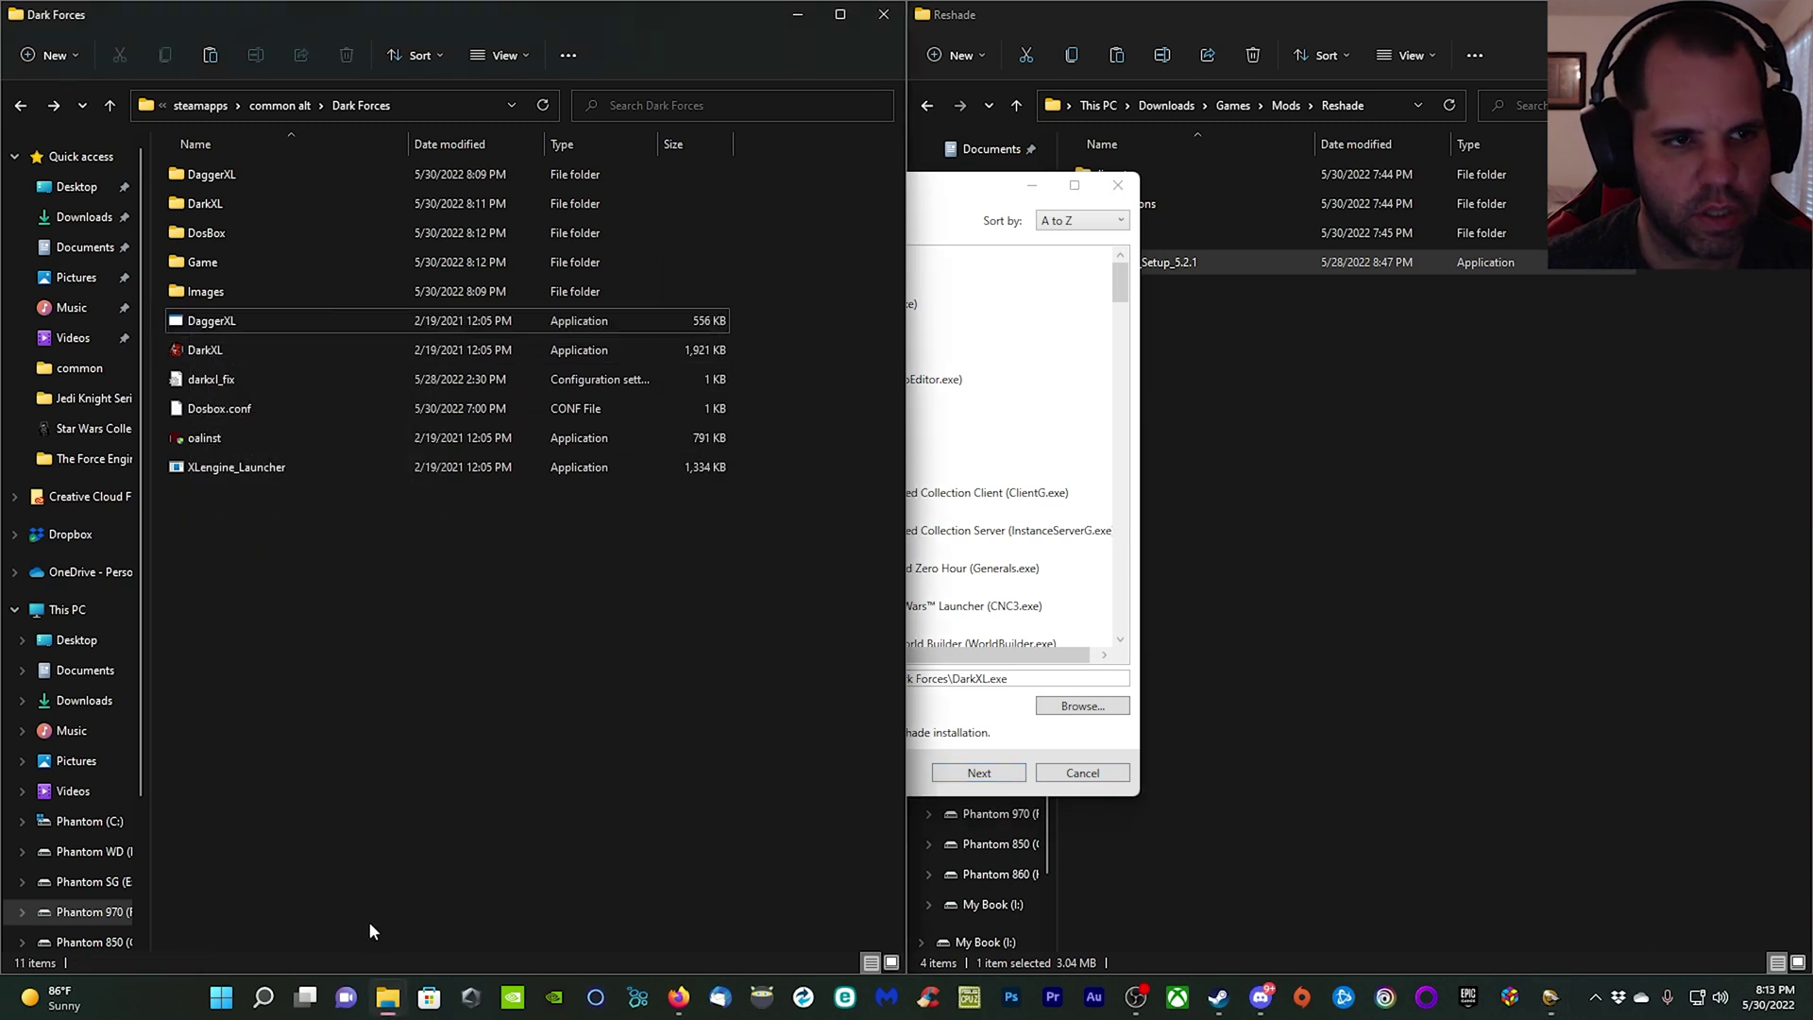
{"action": "left_click", "coordinate": [952, 219]}
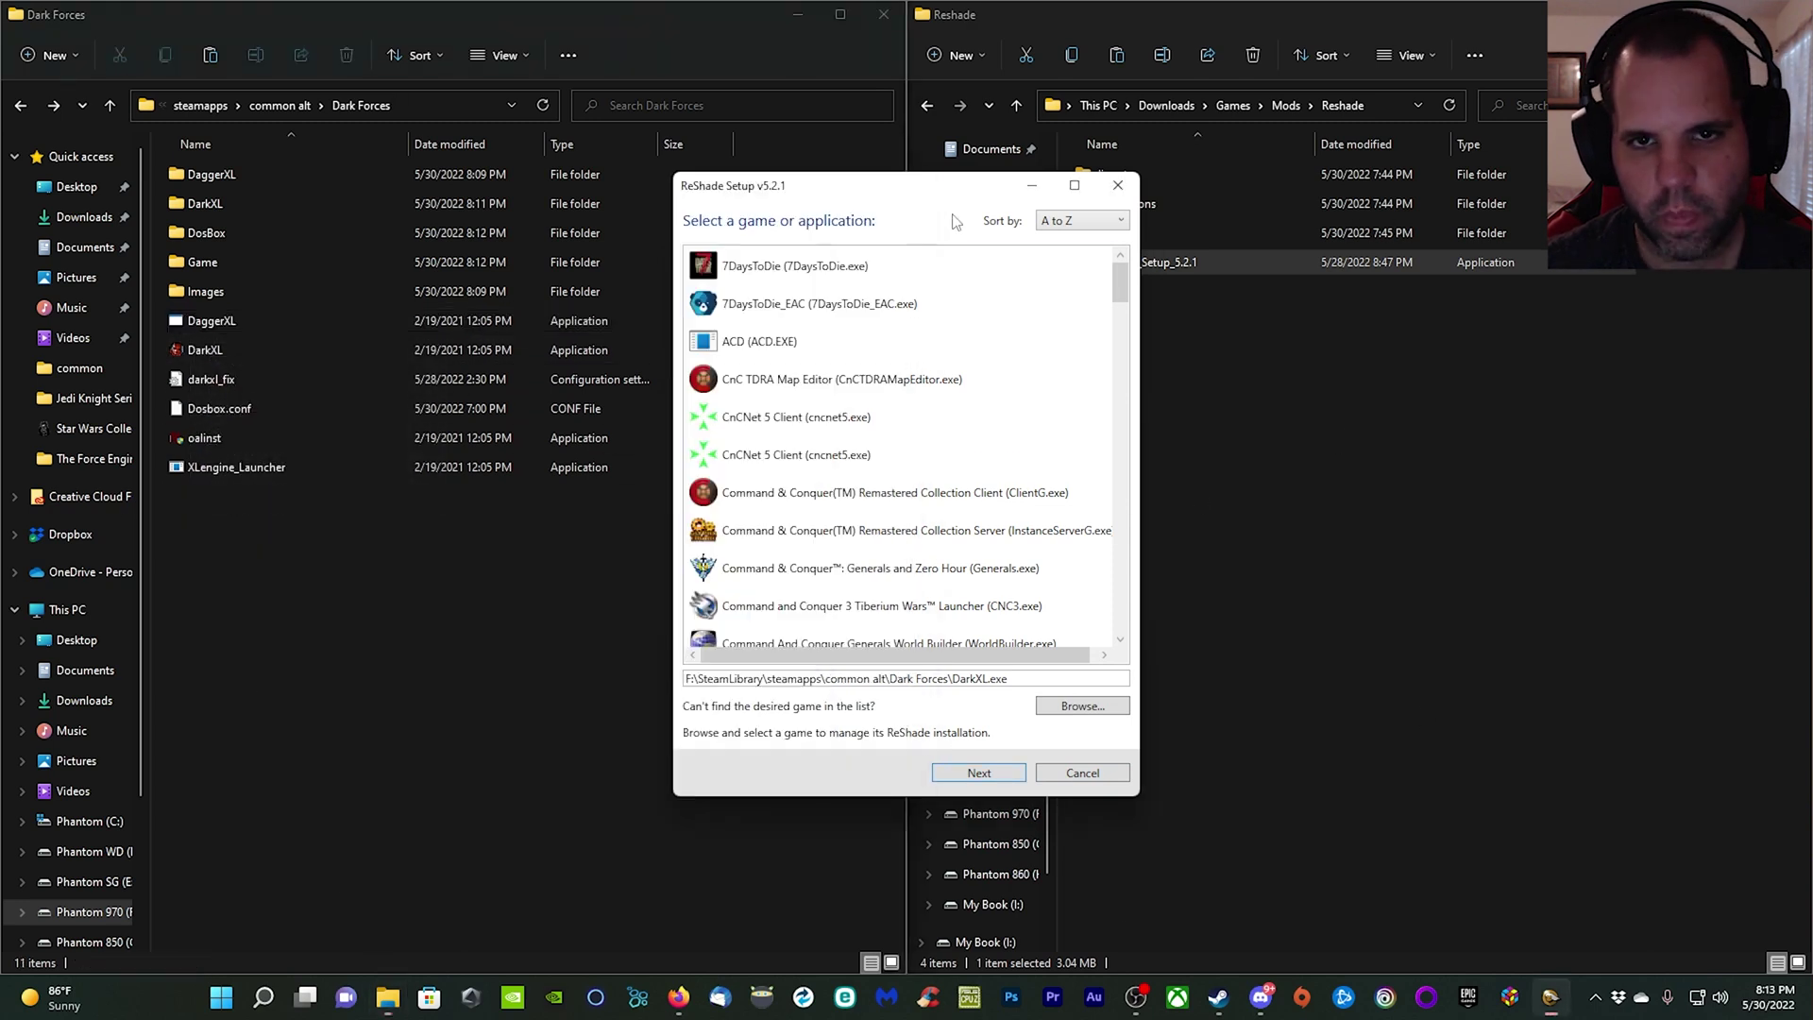
Step: Install ReShade for DarkXL using DirectX 9, skipping the preset and including all effect packages, and finish the setup
{"action": "left_click", "coordinate": [982, 773]}
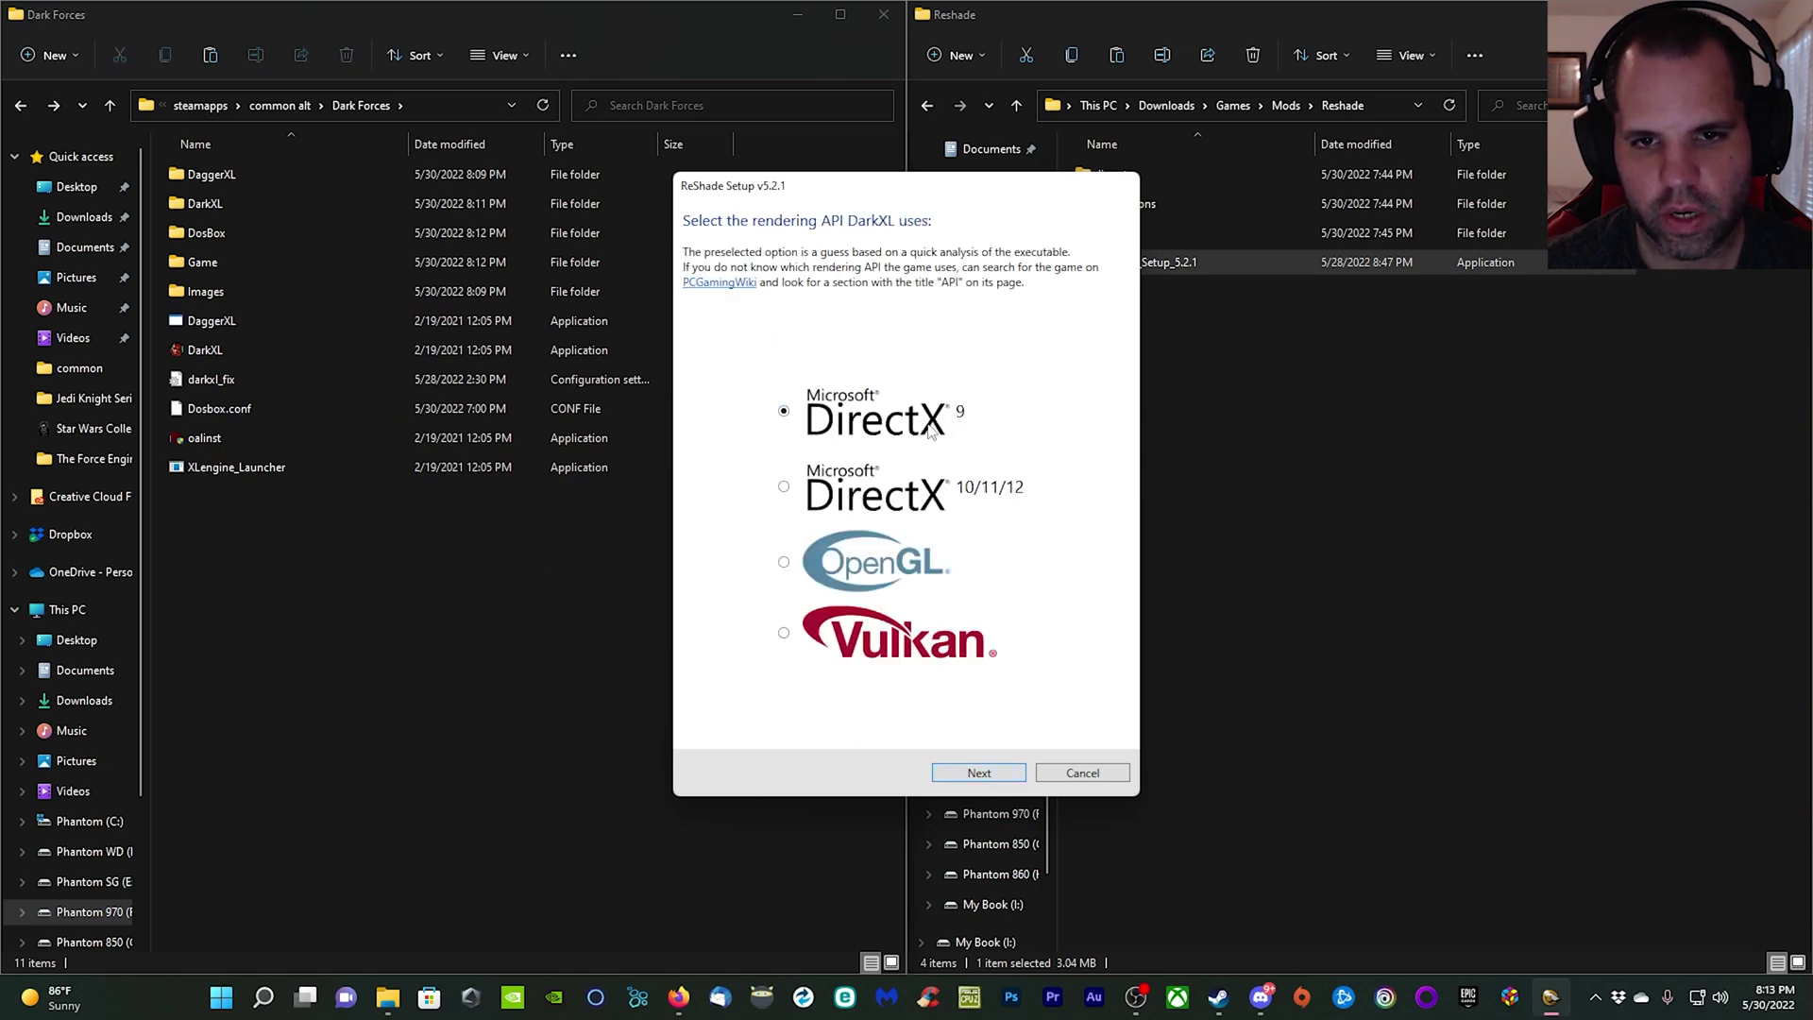
{"action": "left_click", "coordinate": [979, 773]}
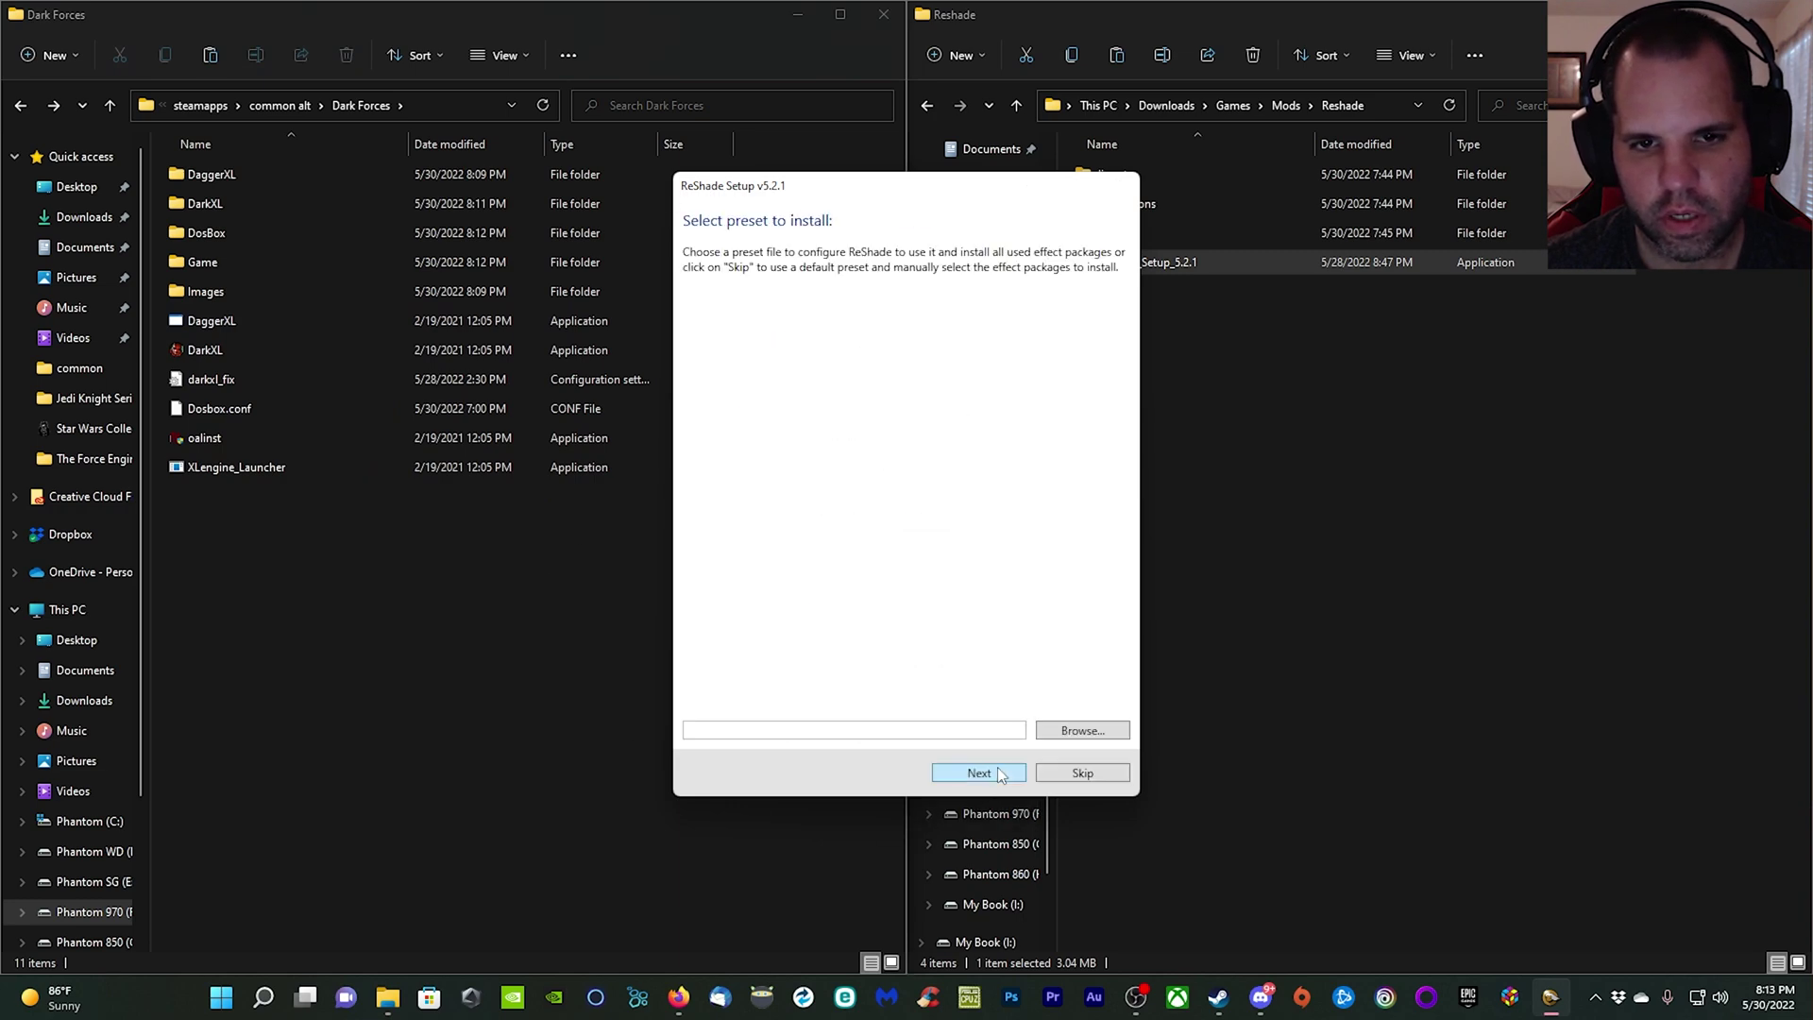
{"action": "left_click", "coordinate": [1110, 772]}
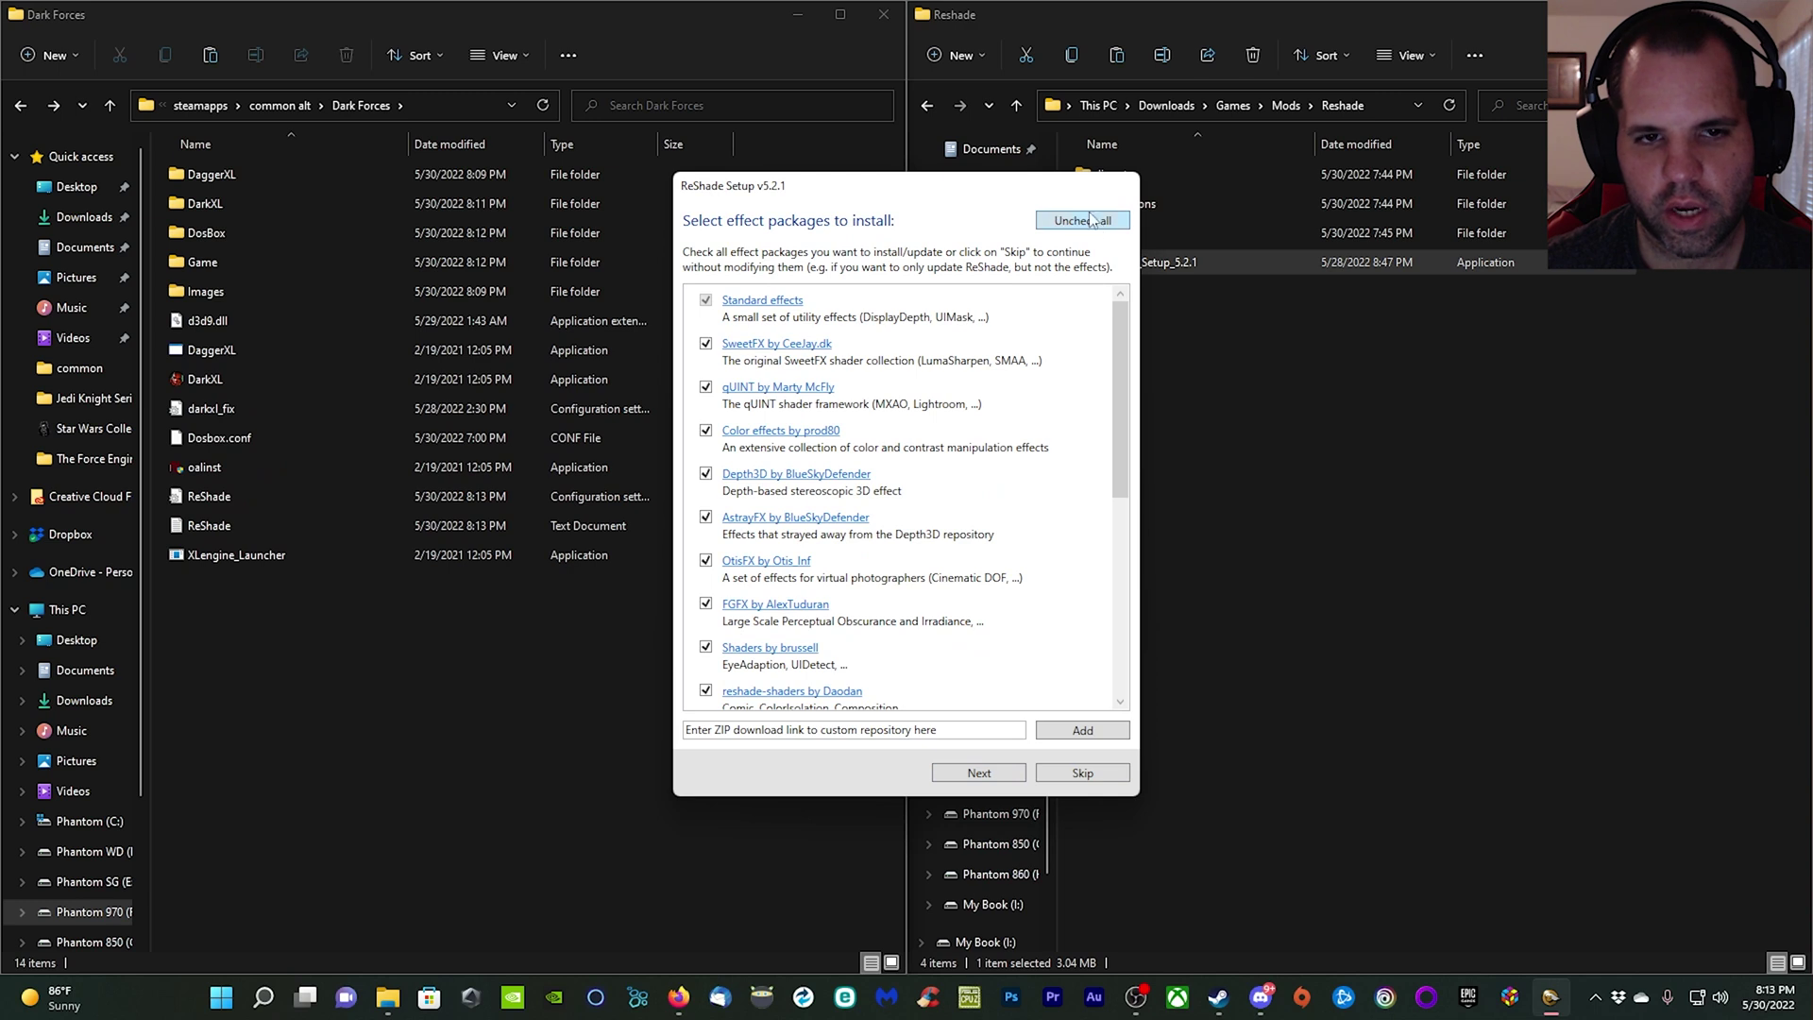
{"action": "left_click", "coordinate": [1012, 773]}
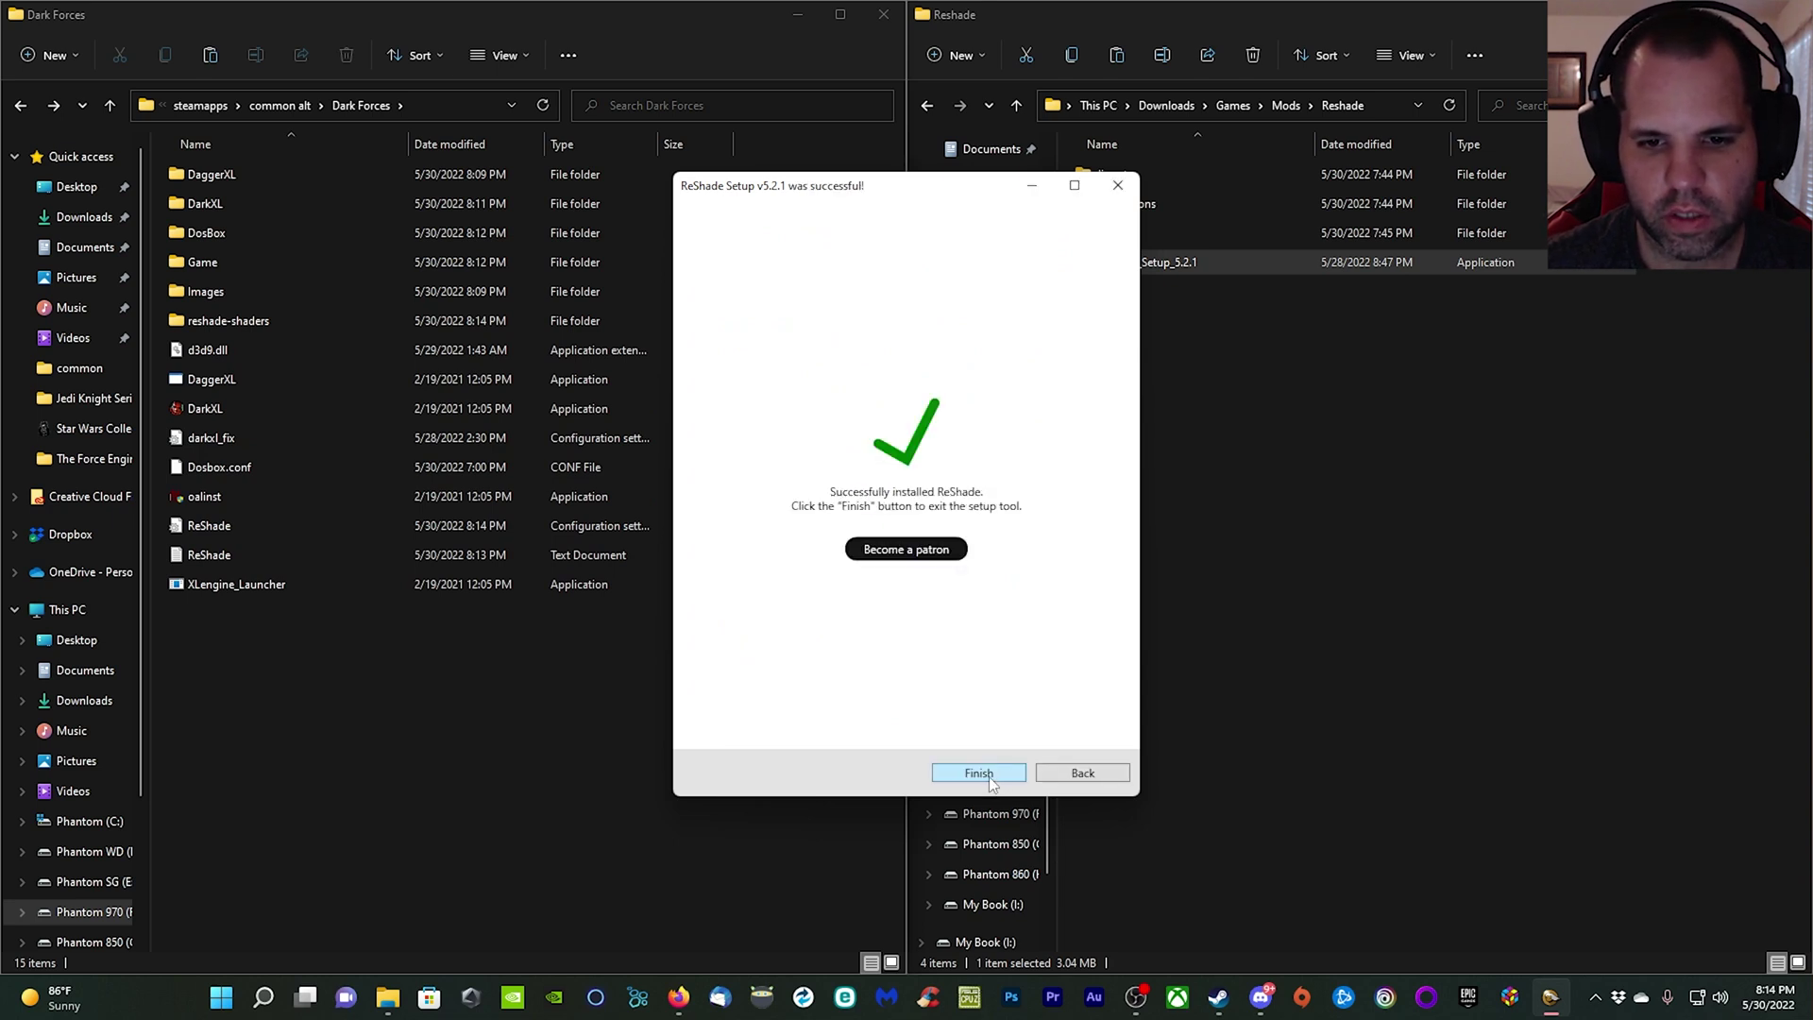
{"action": "left_click", "coordinate": [982, 774]}
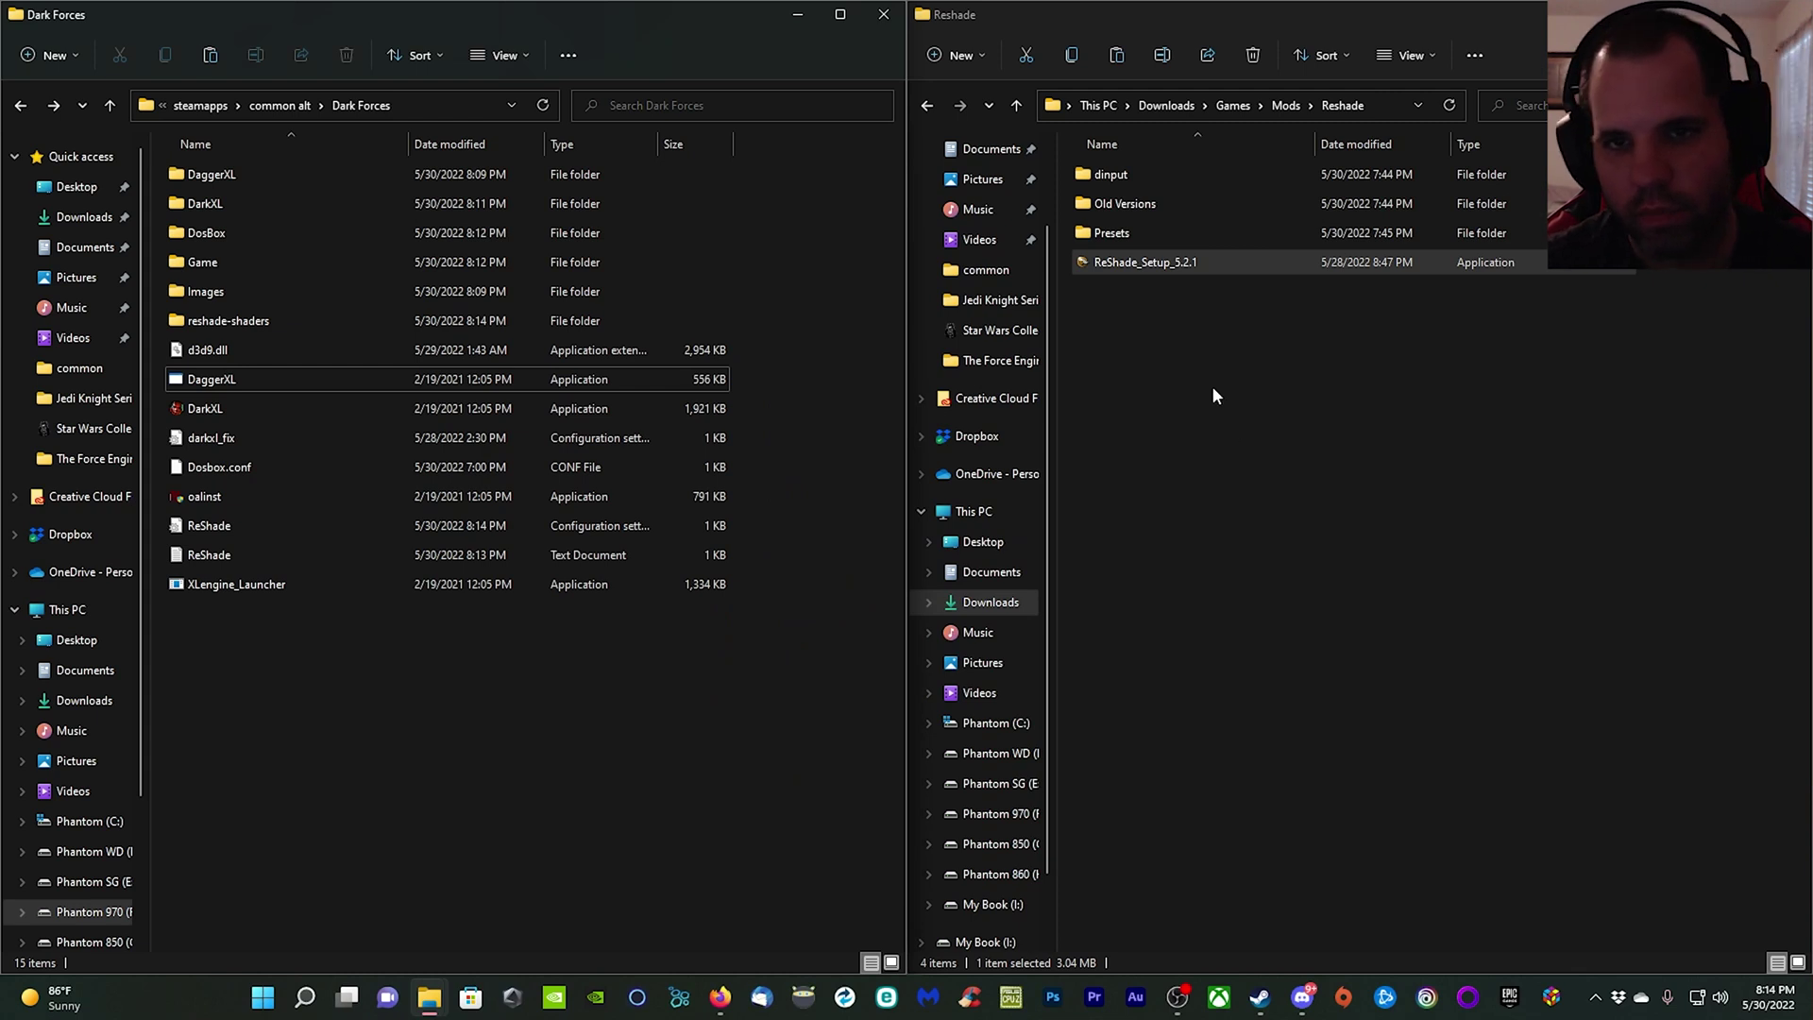
Step: Copy RTGI Preset from the Reshade Presets folder into the Dark Forces folder
{"action": "double_click", "coordinate": [1082, 229]}
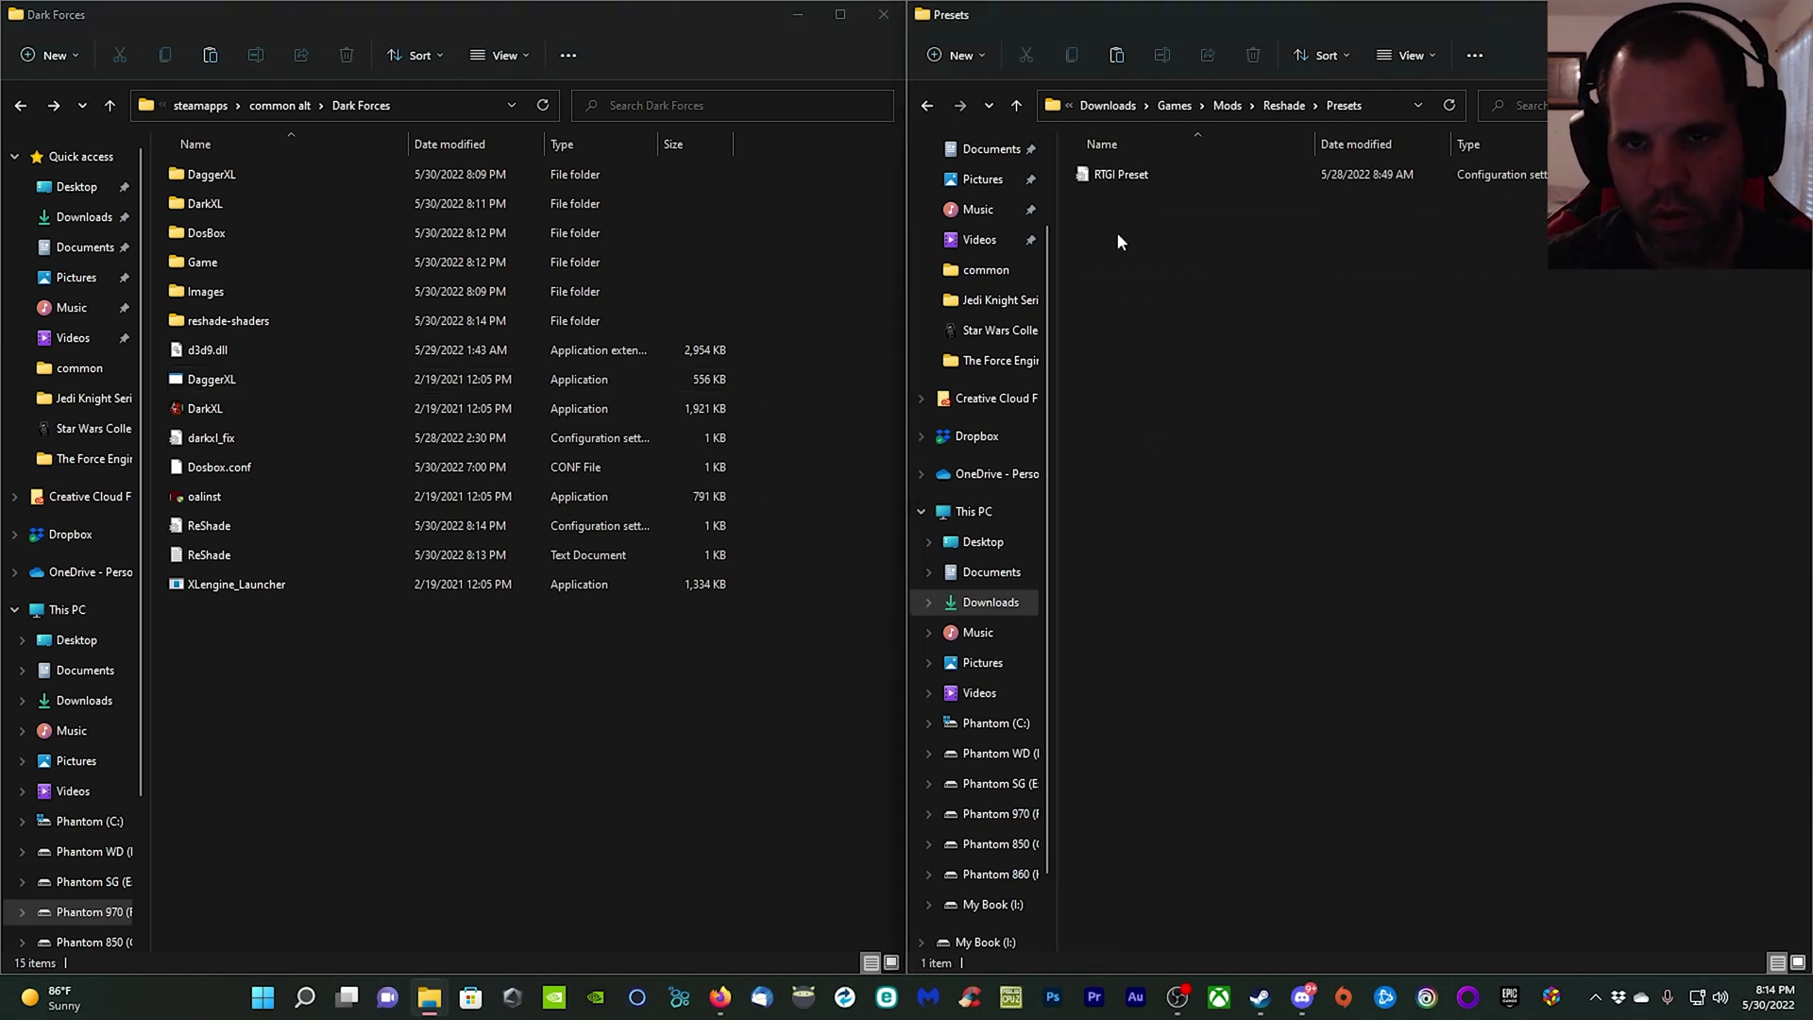
{"action": "right_click", "coordinate": [1124, 177]}
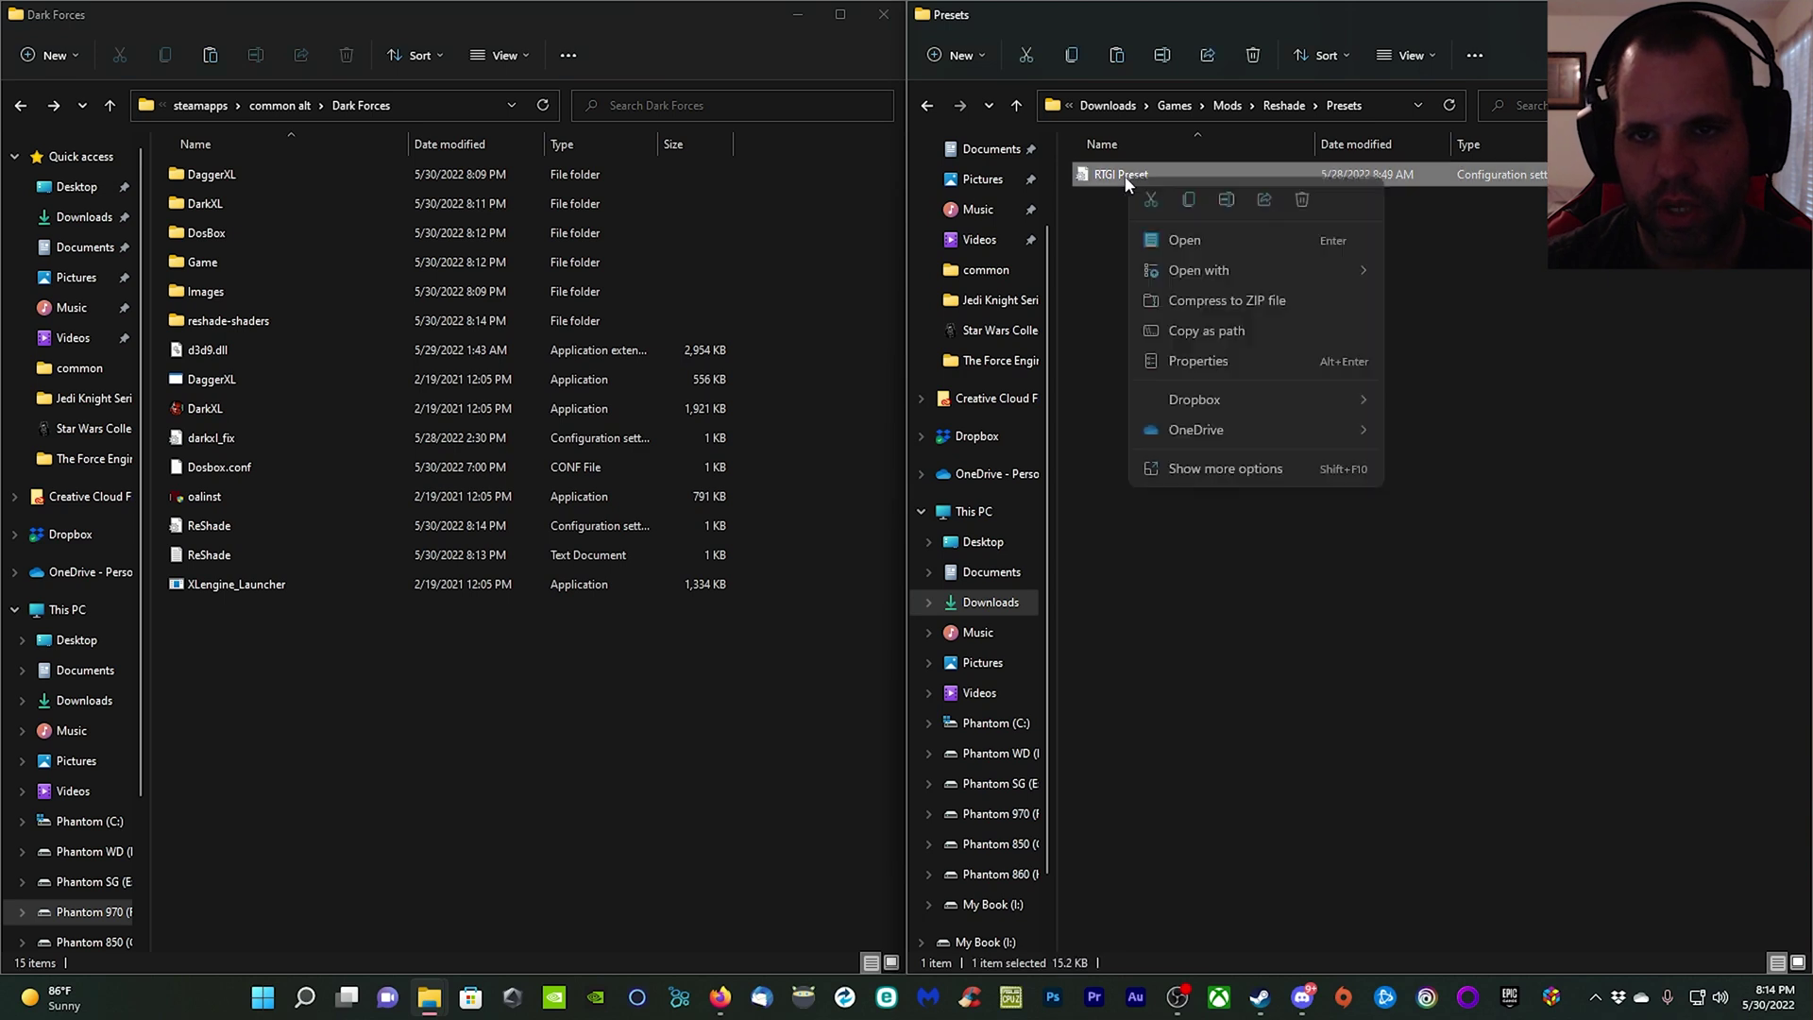
{"action": "left_click", "coordinate": [1189, 202]}
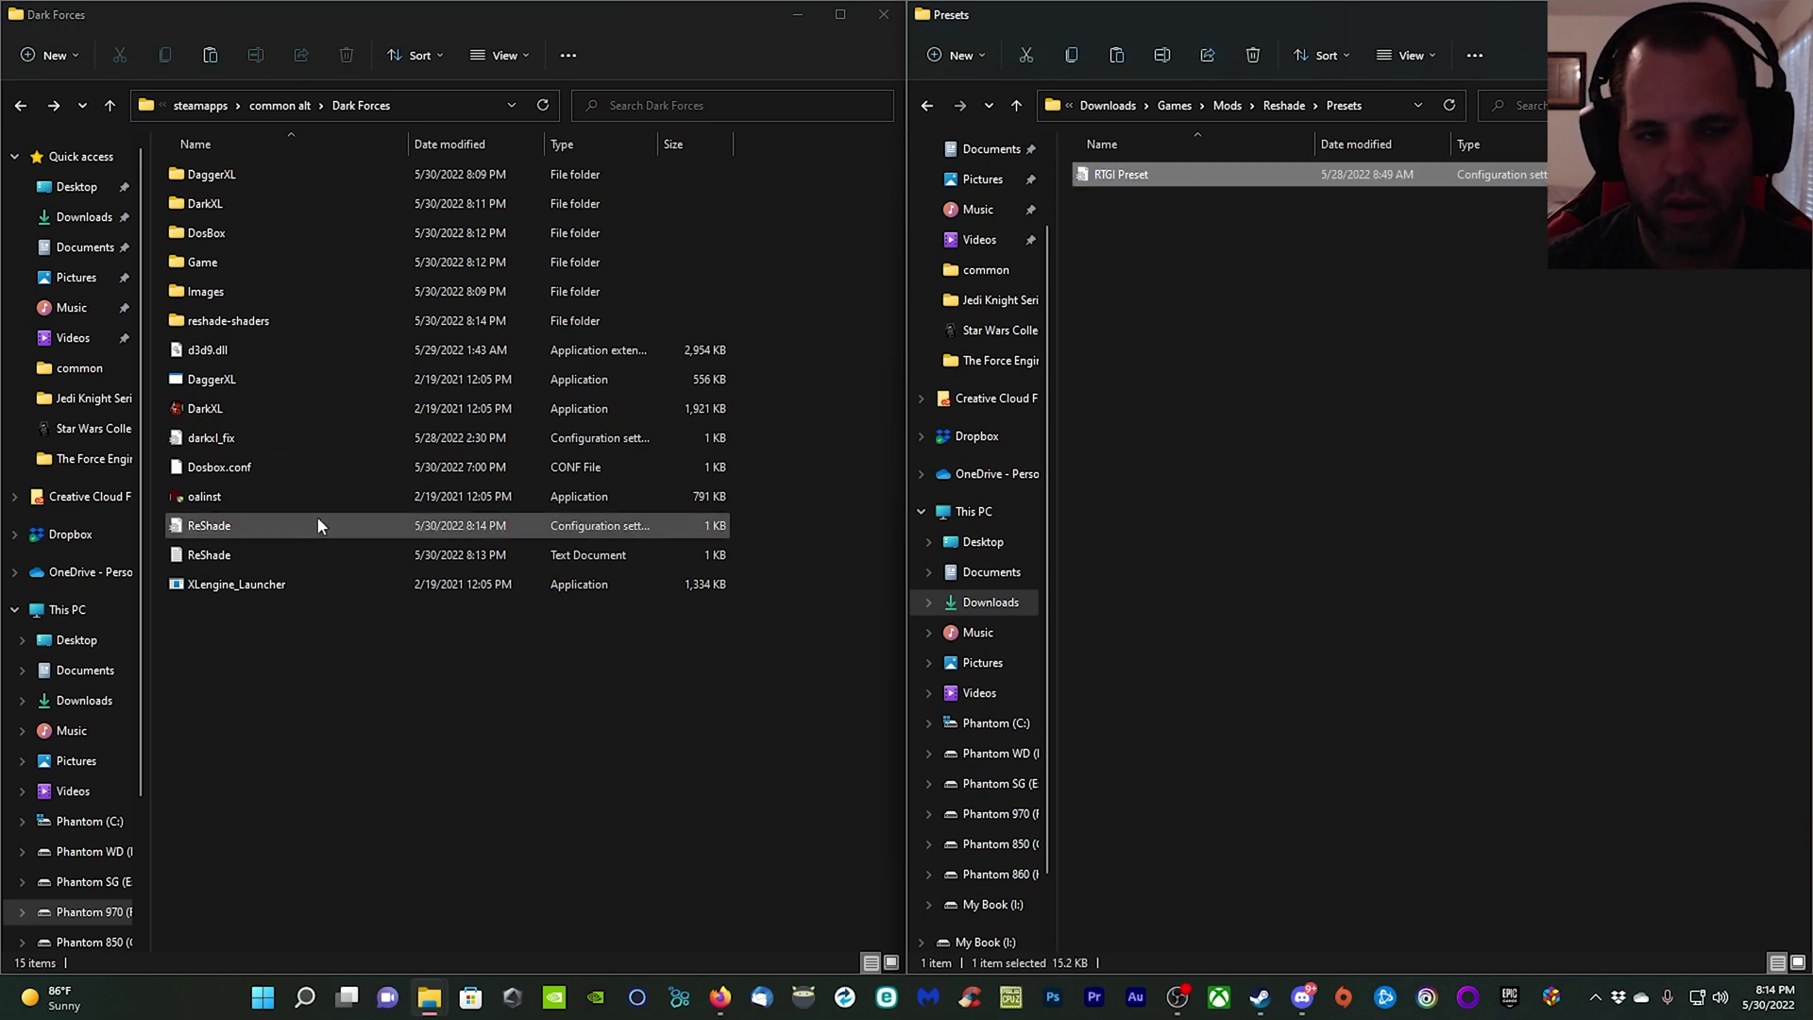
{"action": "right_click", "coordinate": [438, 676]}
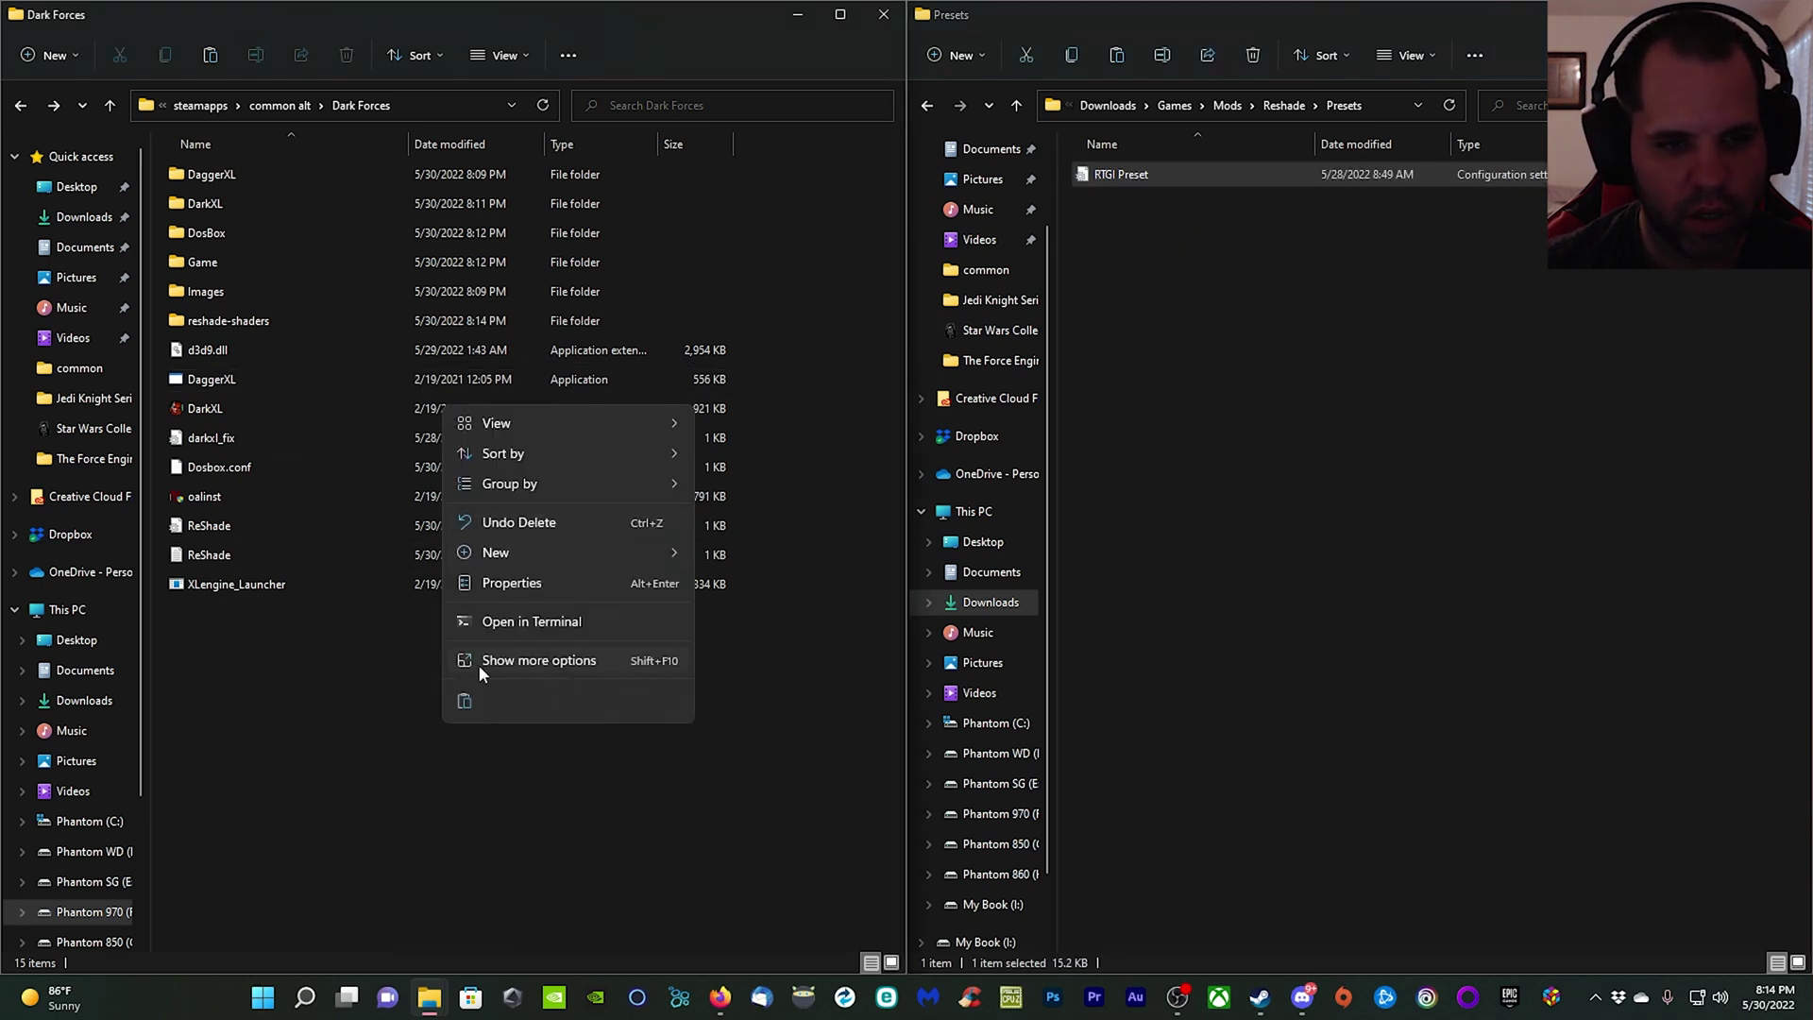
{"action": "left_click", "coordinate": [465, 701]}
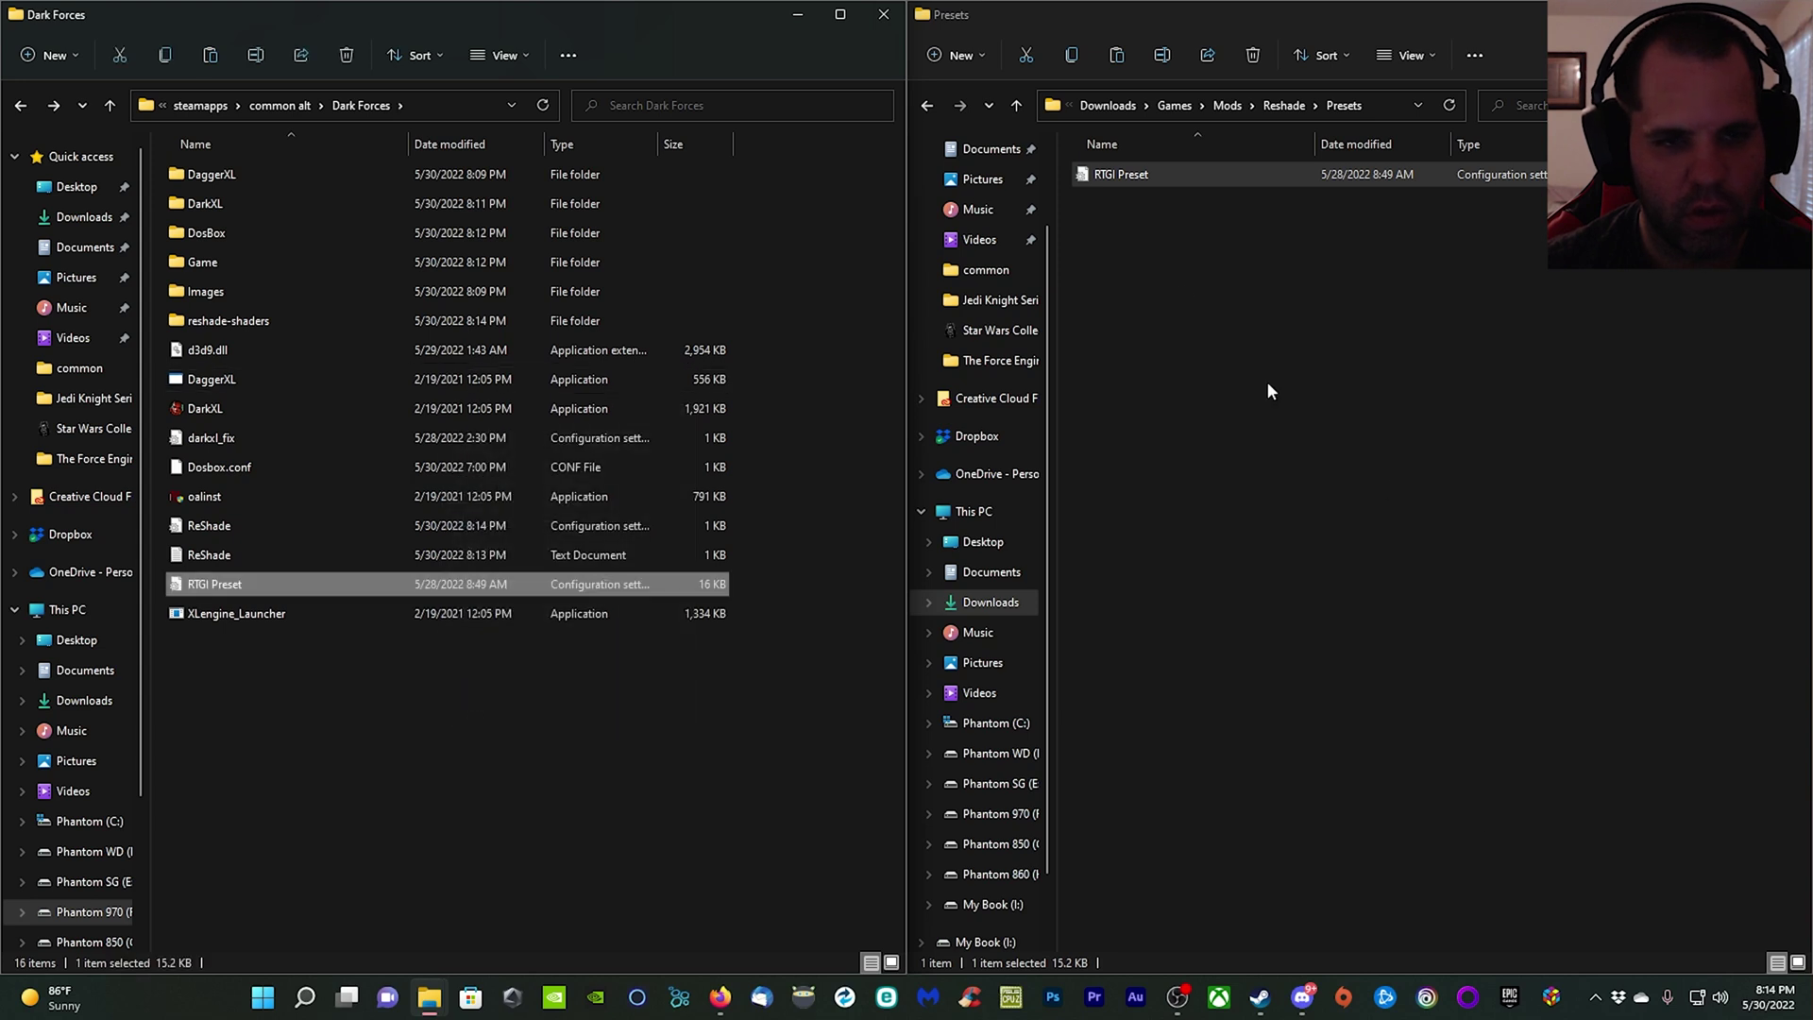
Step: Copy the Shaders and Textures folders from RTGI's ReShade_GI_Beta_0.32.2 folder into Dark Forces' reshade-shaders folder
{"action": "left_click", "coordinate": [925, 107]}
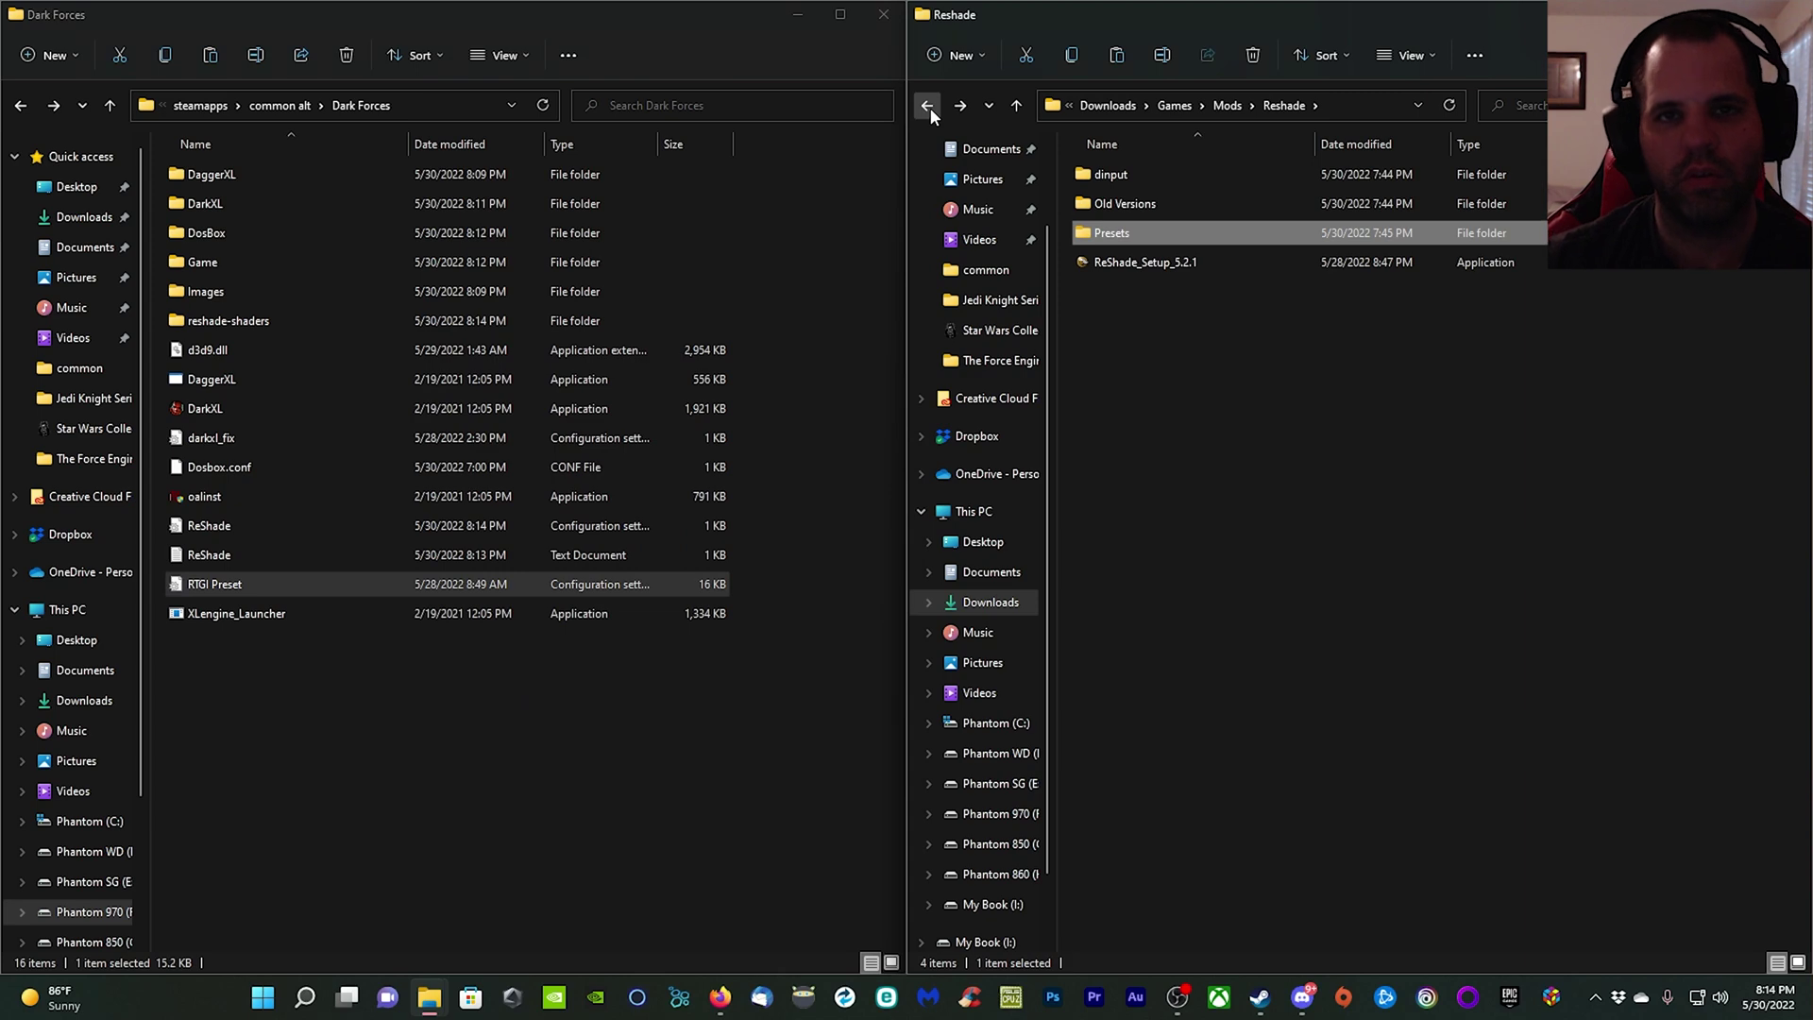
{"action": "left_click", "coordinate": [928, 107]}
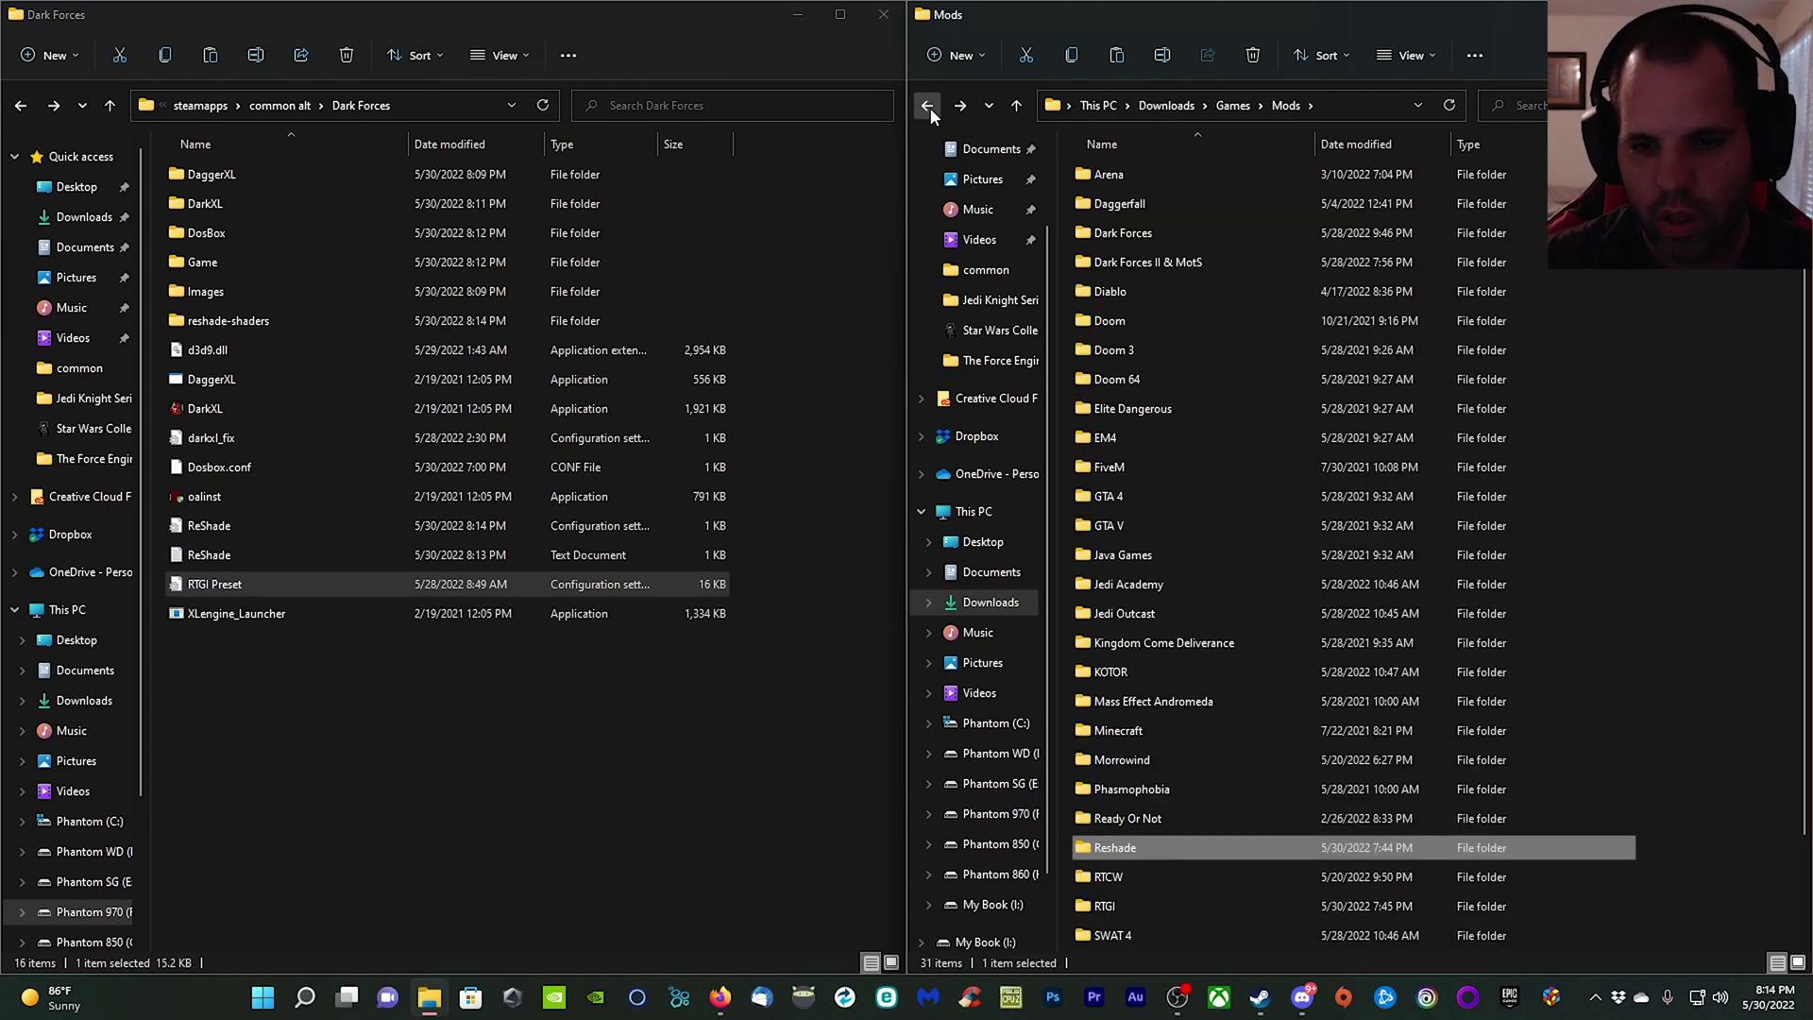
{"action": "scroll", "coordinate": [1180, 774], "scroll_direction": "down", "scroll_amount": 1}
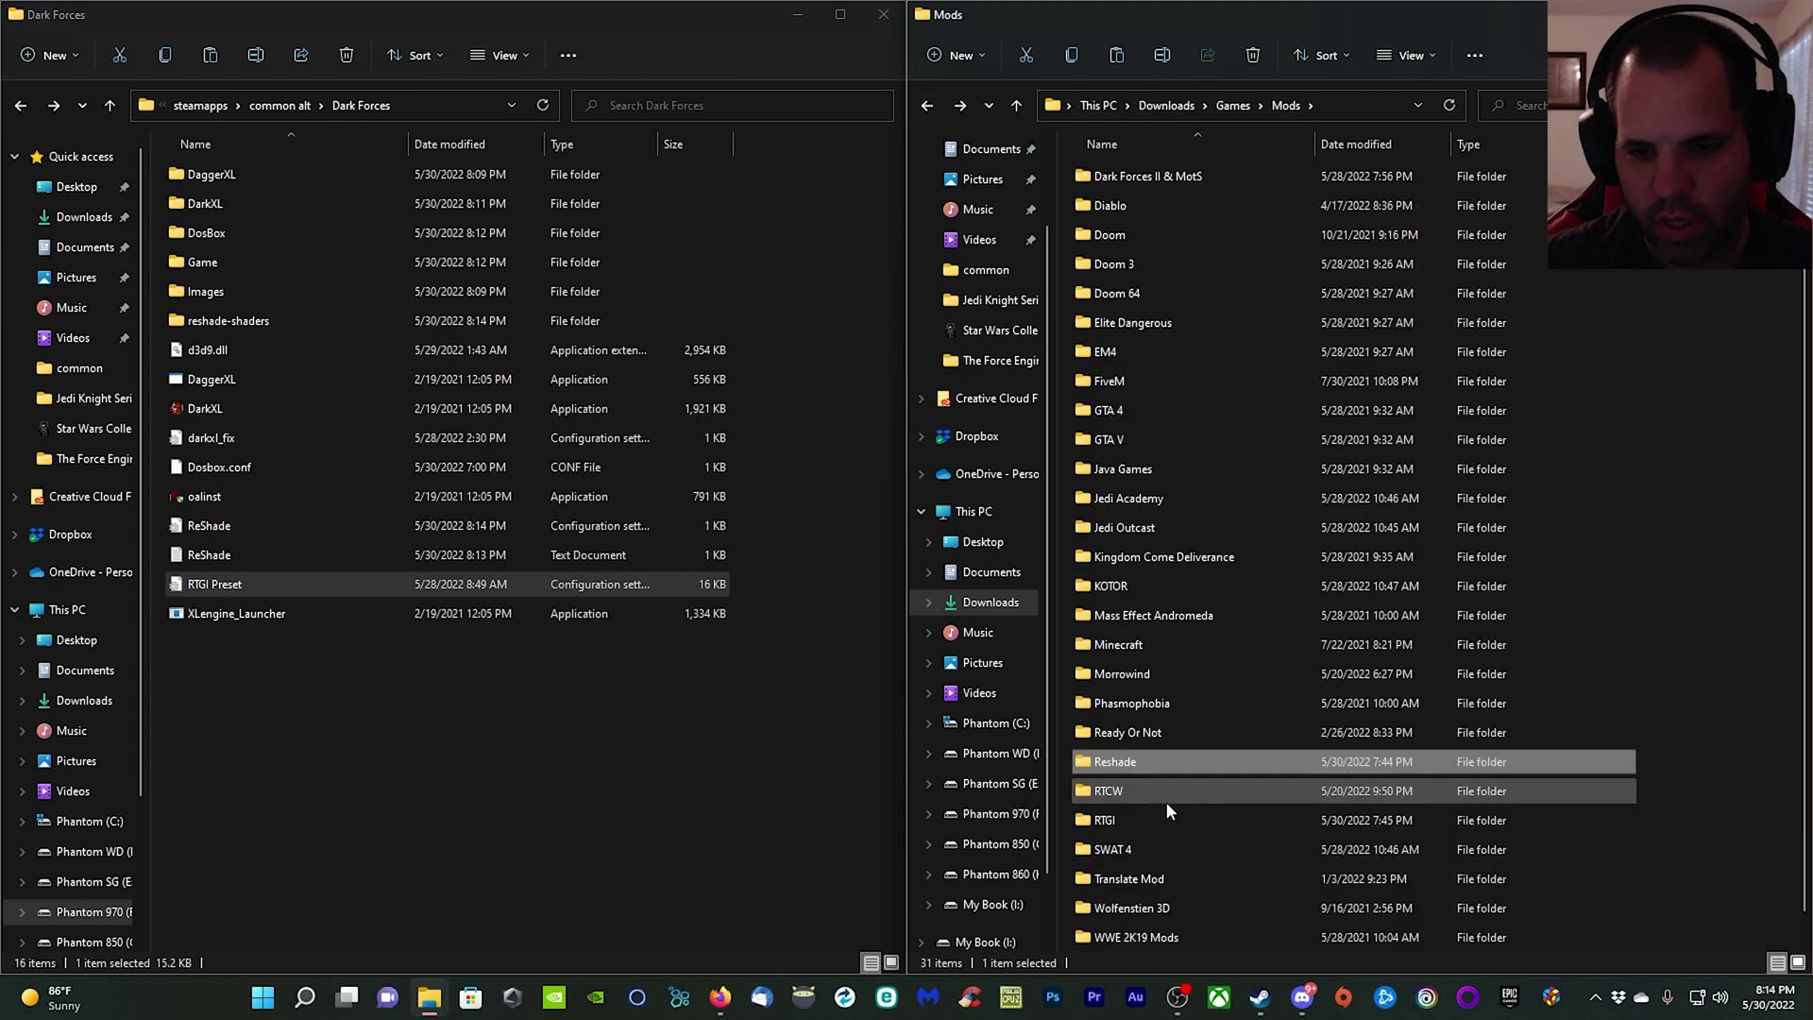
{"action": "double_click", "coordinate": [1107, 821]}
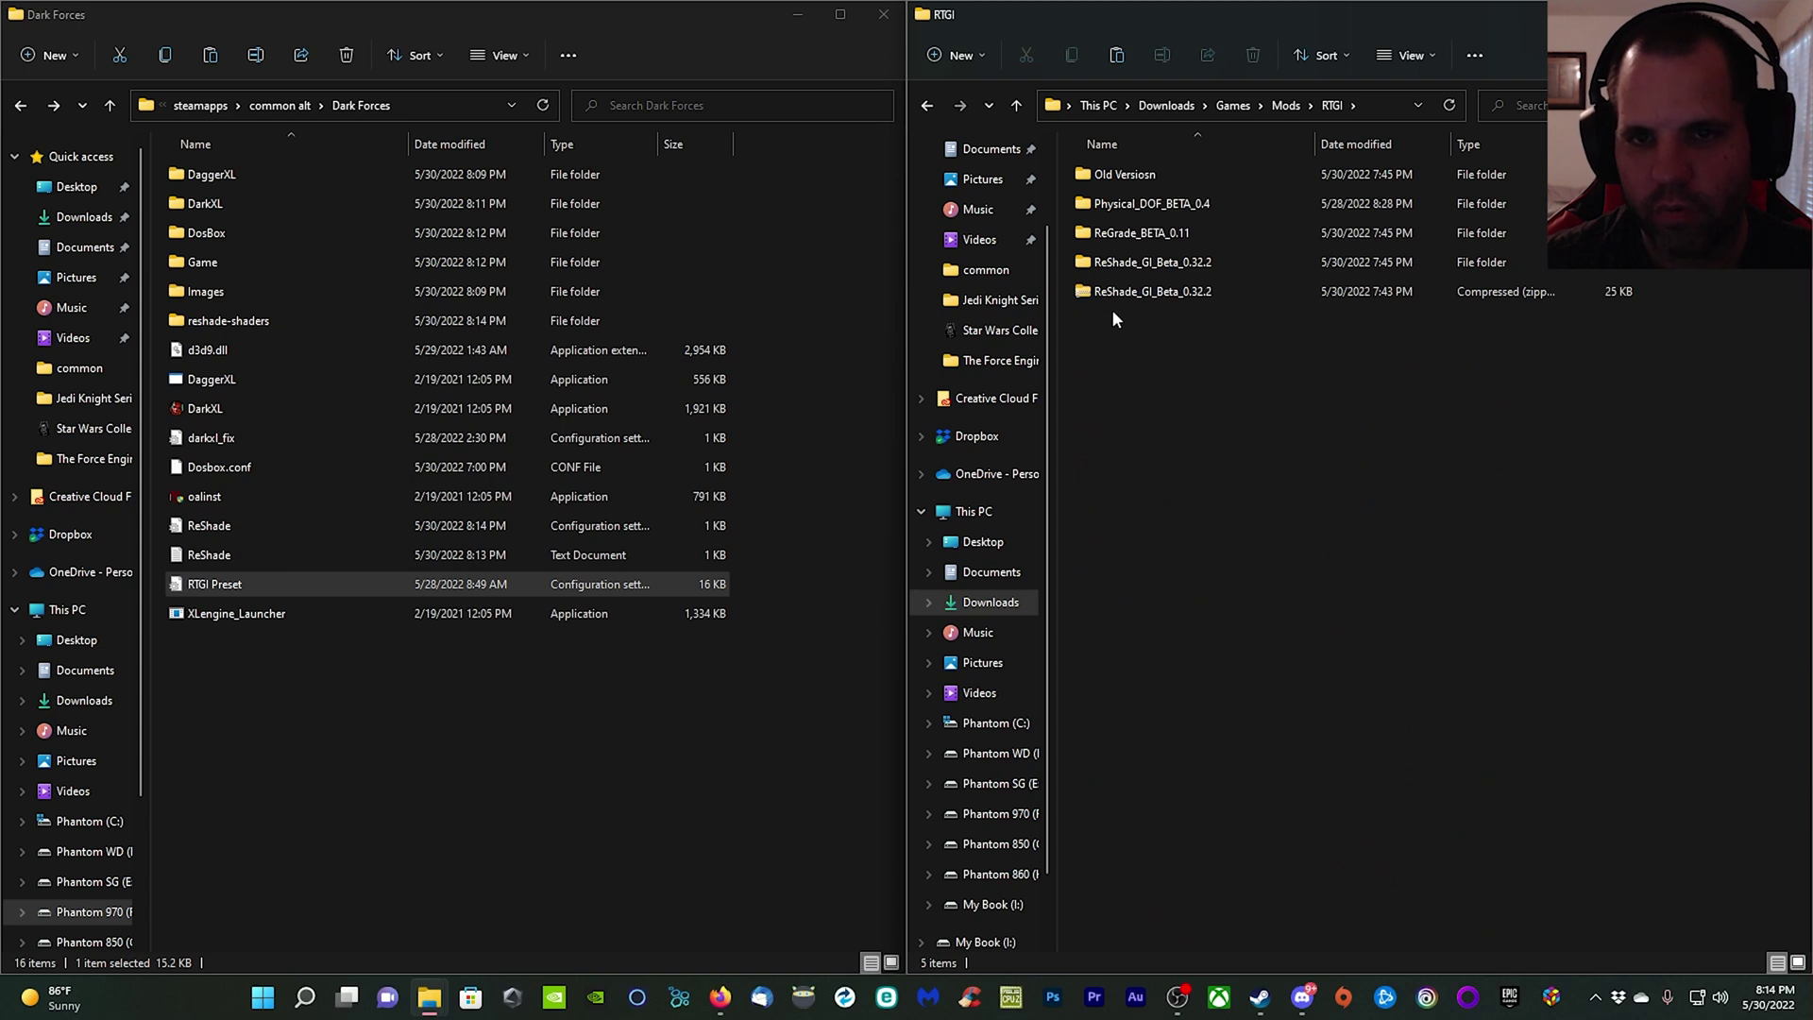
{"action": "double_click", "coordinate": [1150, 265]}
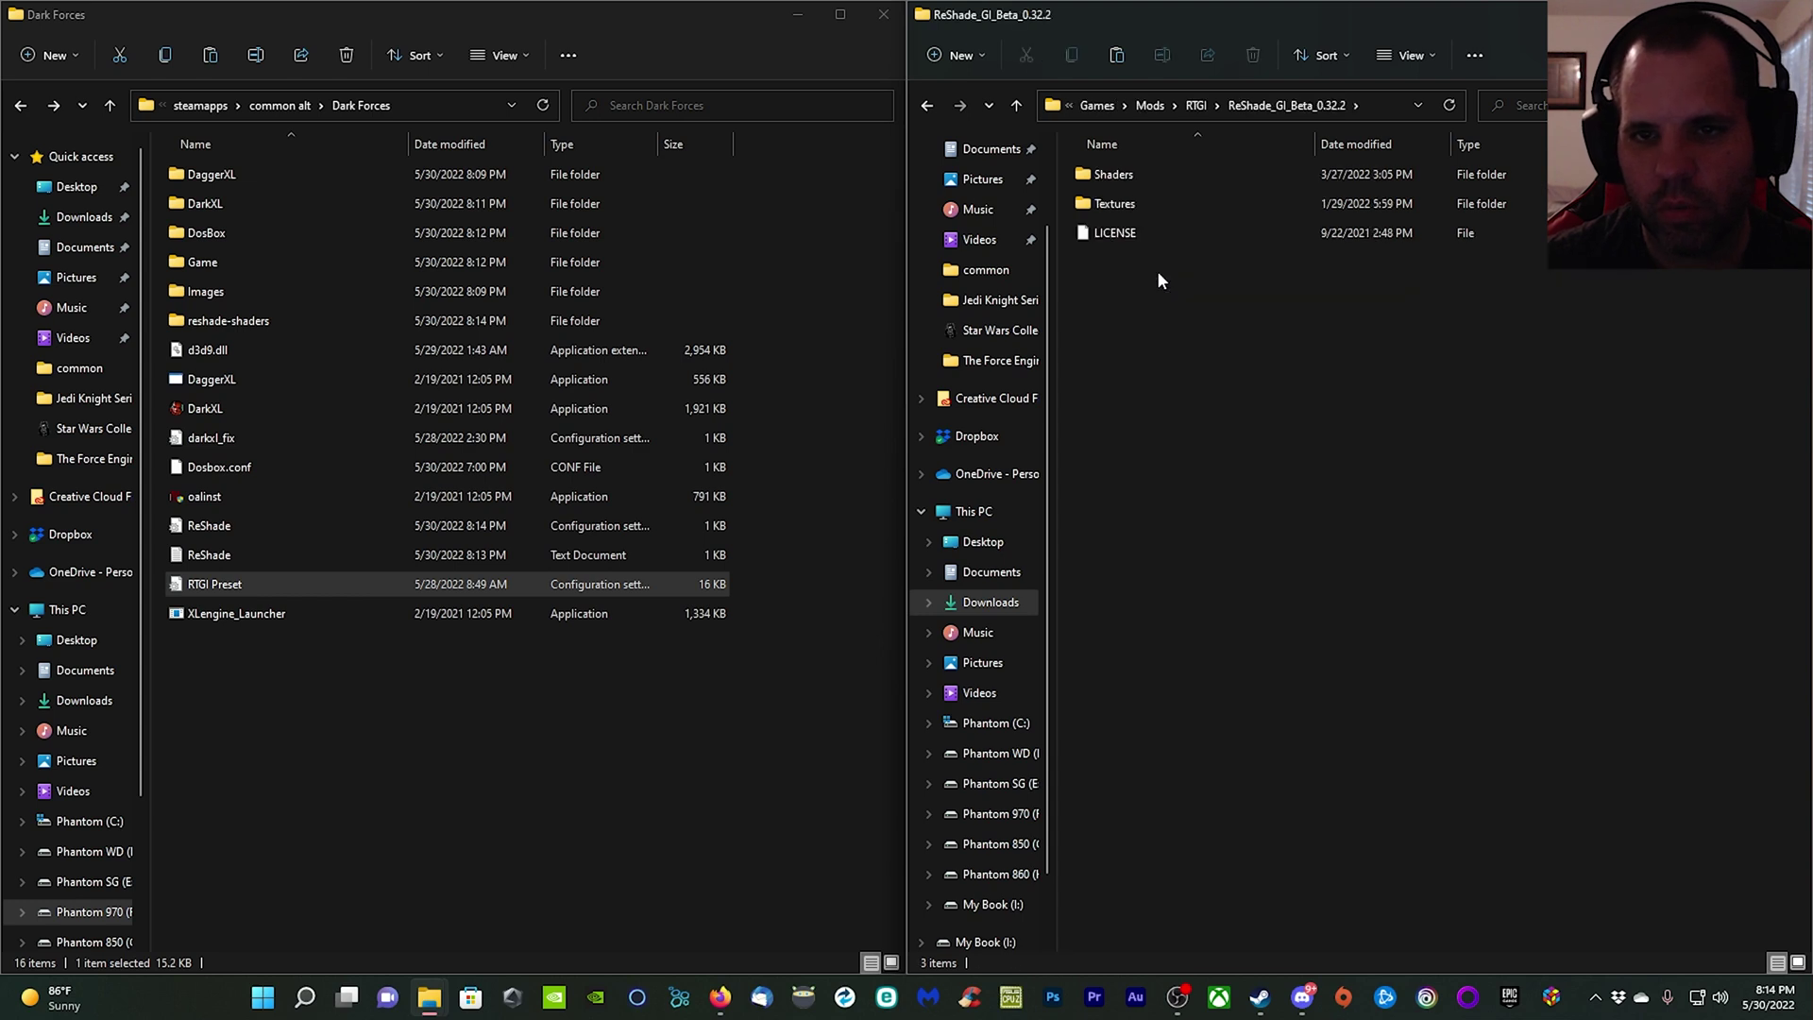
{"action": "left_click", "coordinate": [1096, 184]}
{"action": "left_click", "coordinate": [1100, 203], "text": "shift"}
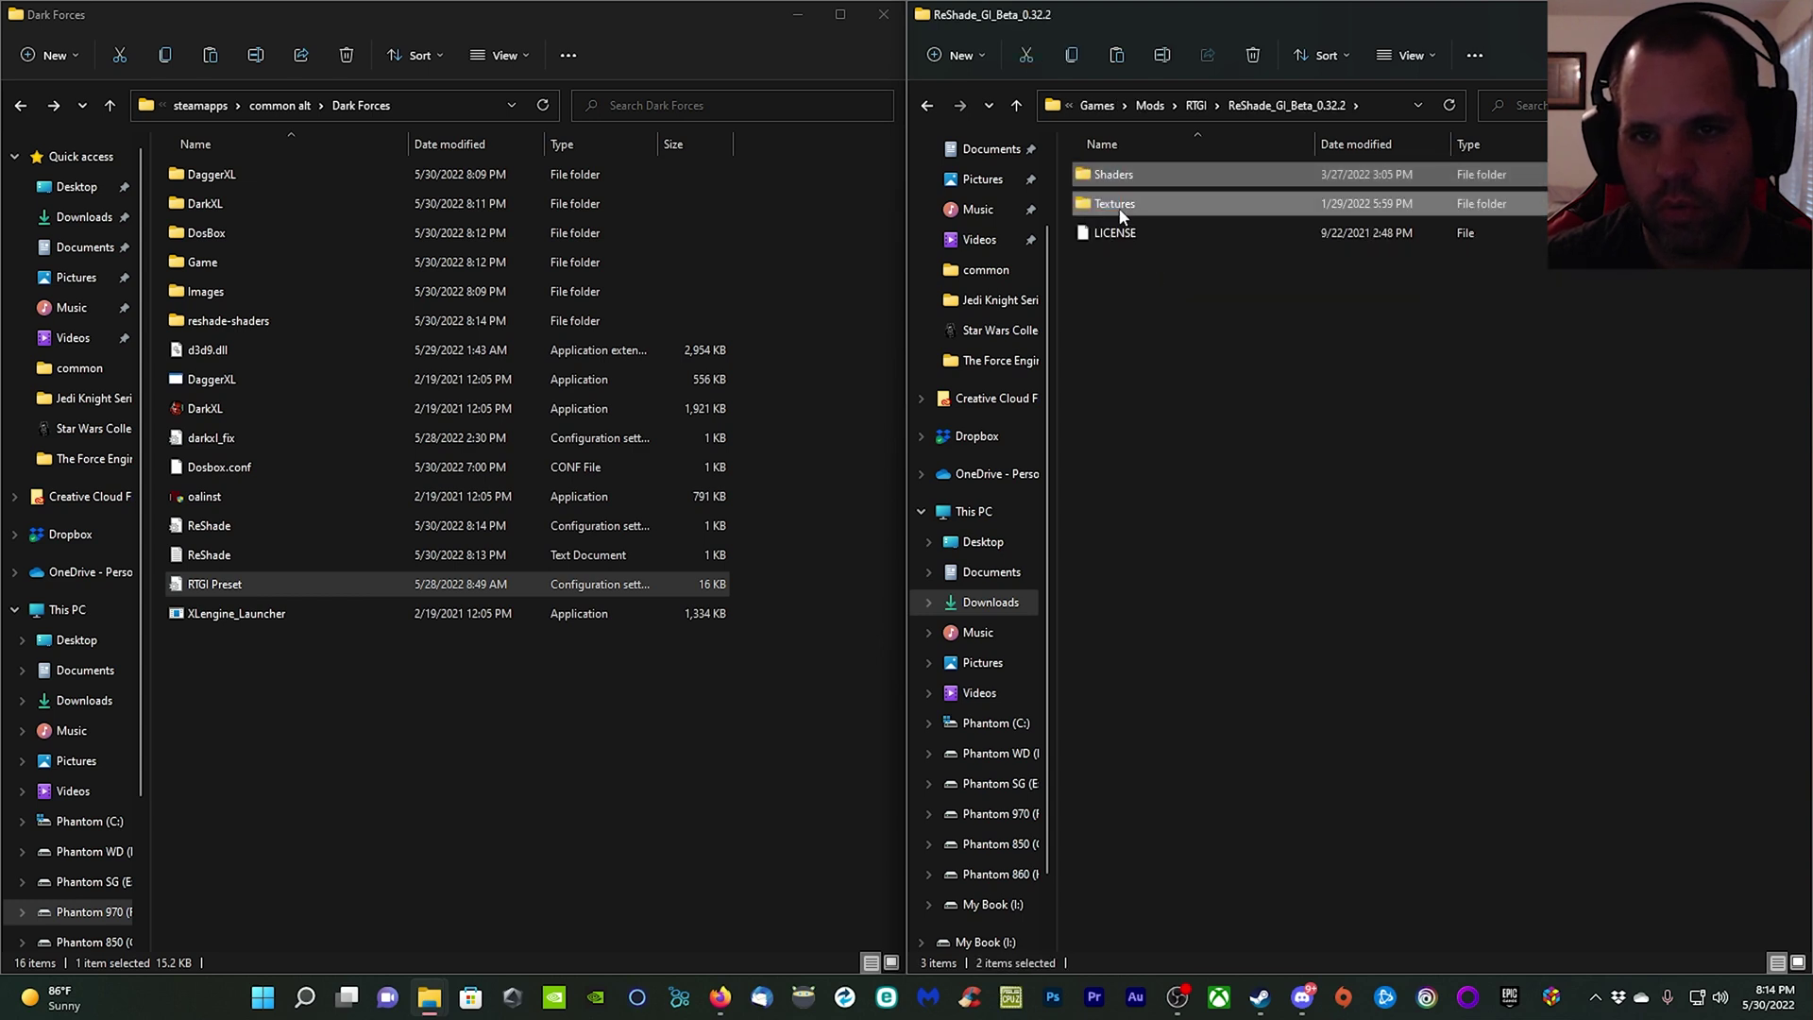
{"action": "right_click", "coordinate": [1119, 207]}
{"action": "left_click", "coordinate": [1183, 233]}
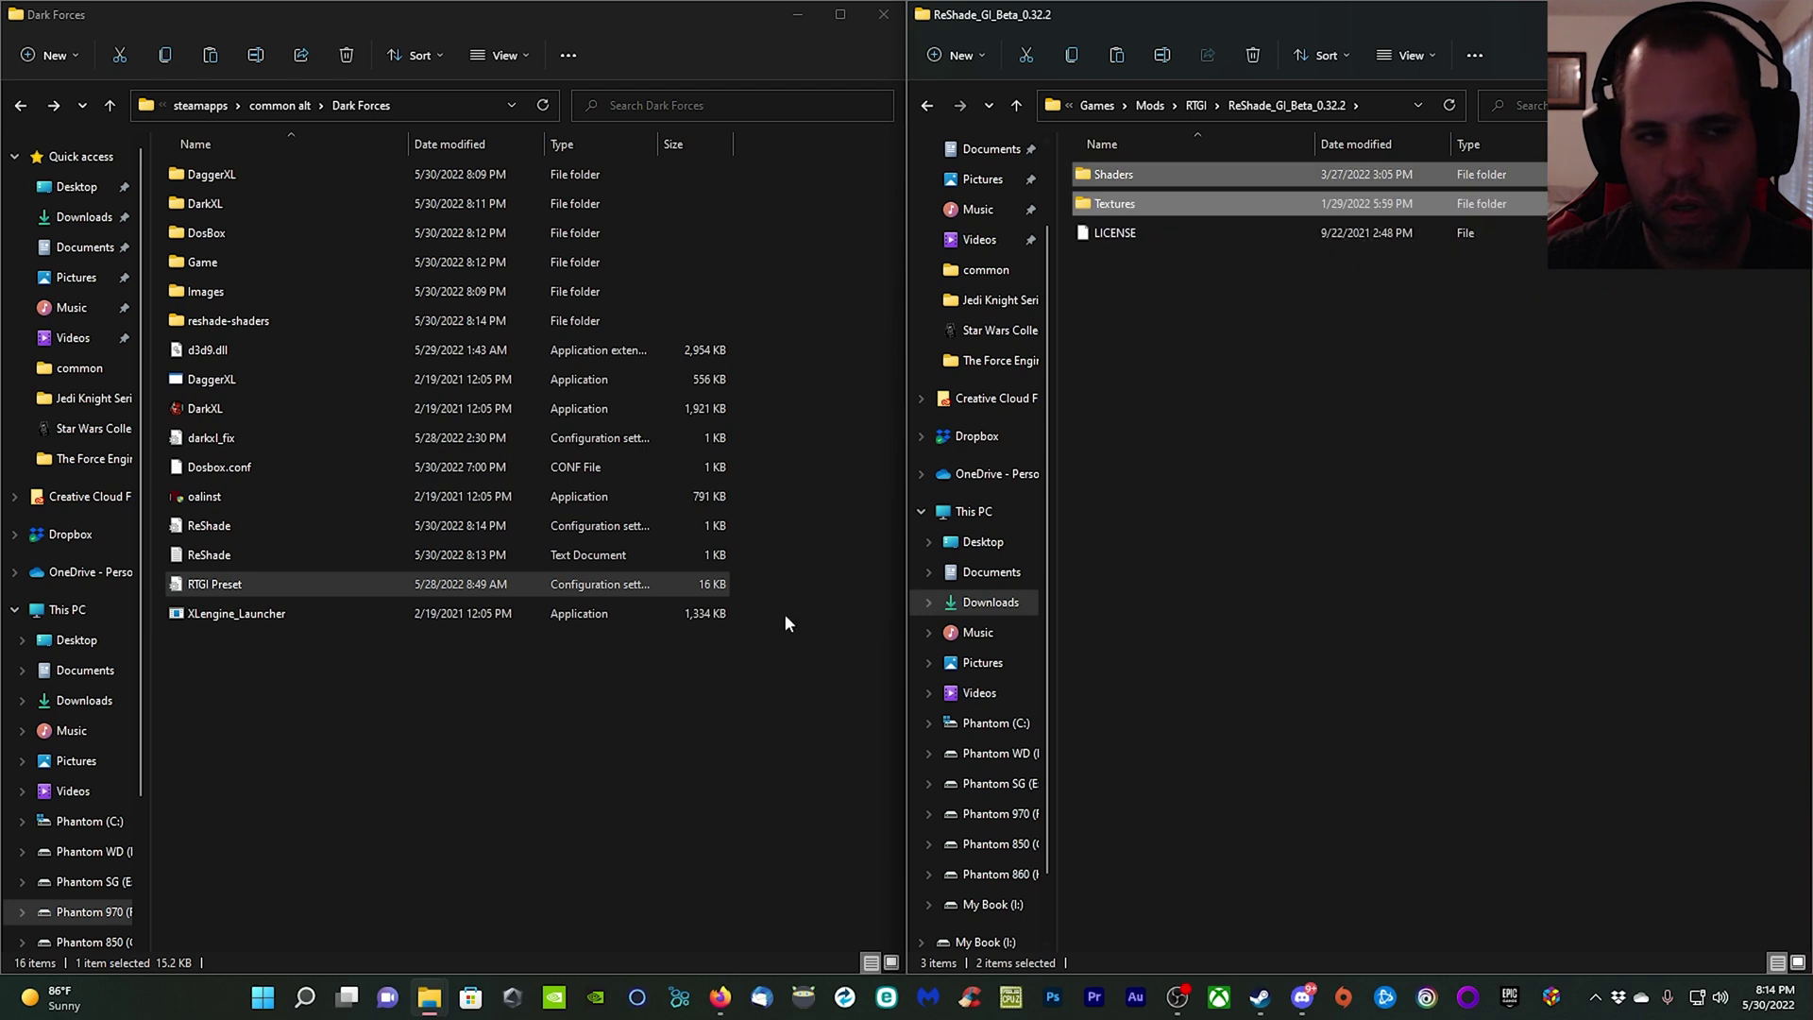
{"action": "double_click", "coordinate": [236, 321]}
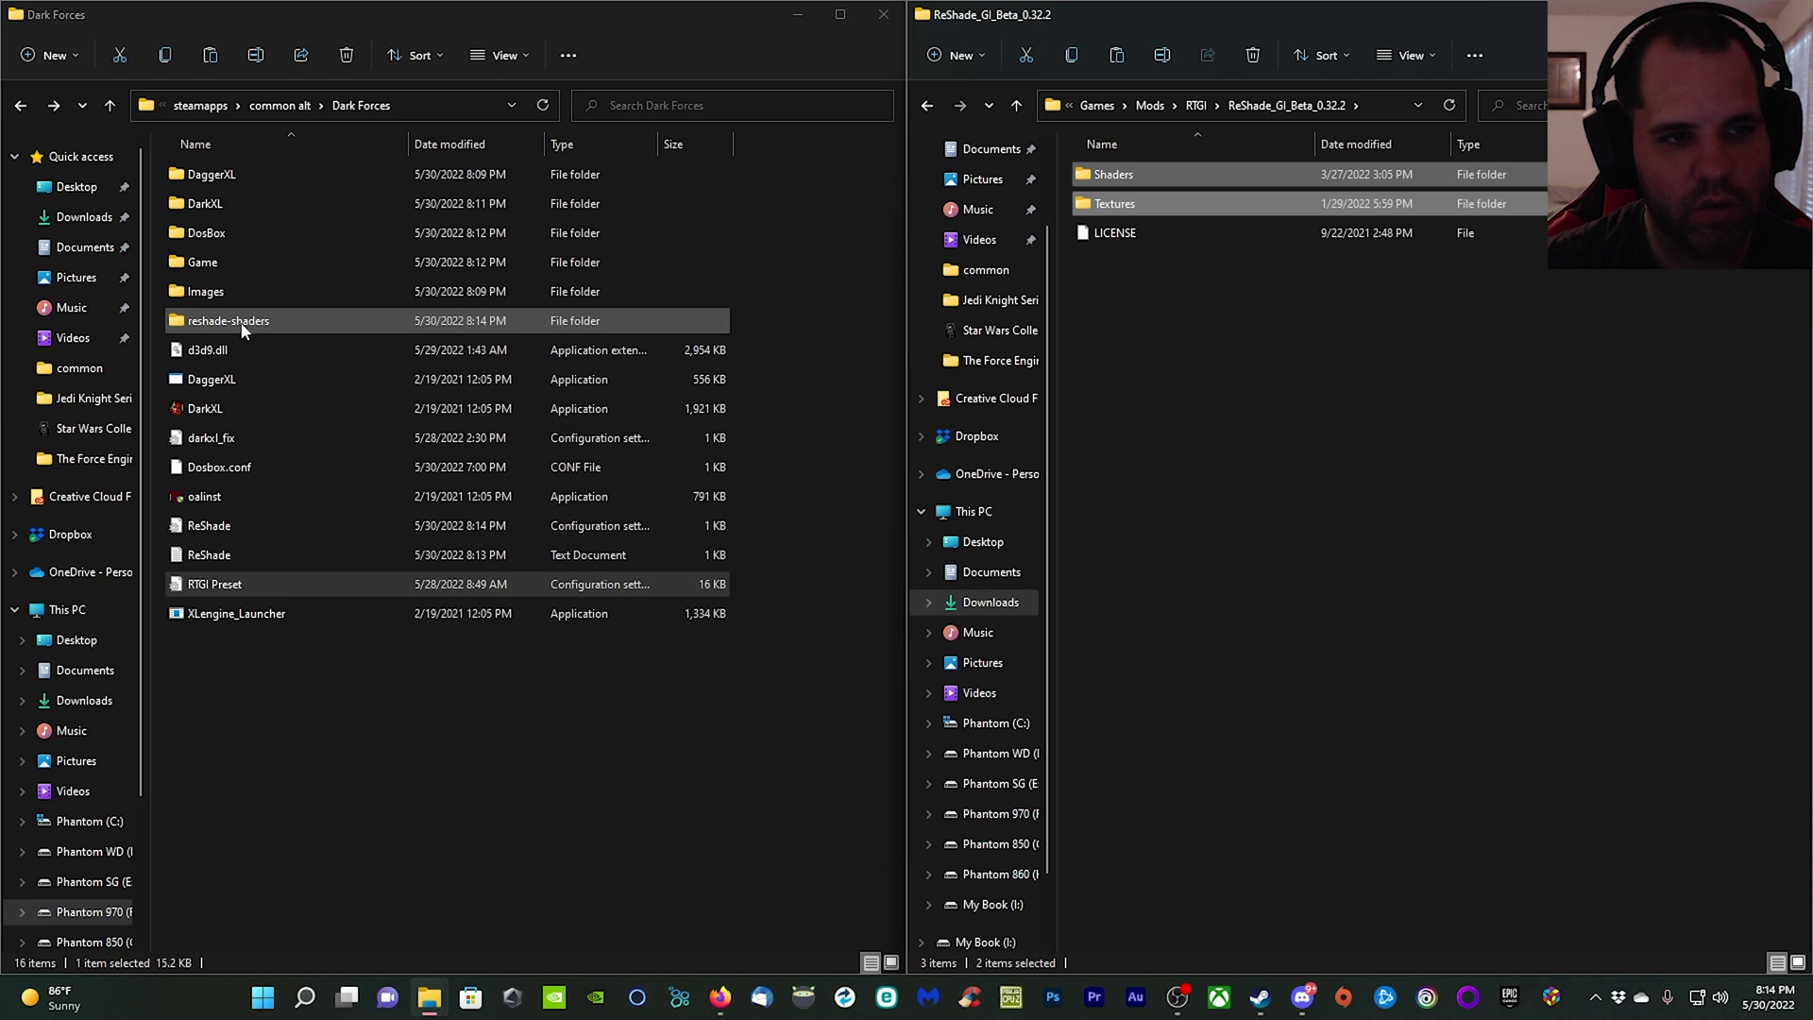
{"action": "right_click", "coordinate": [289, 406]}
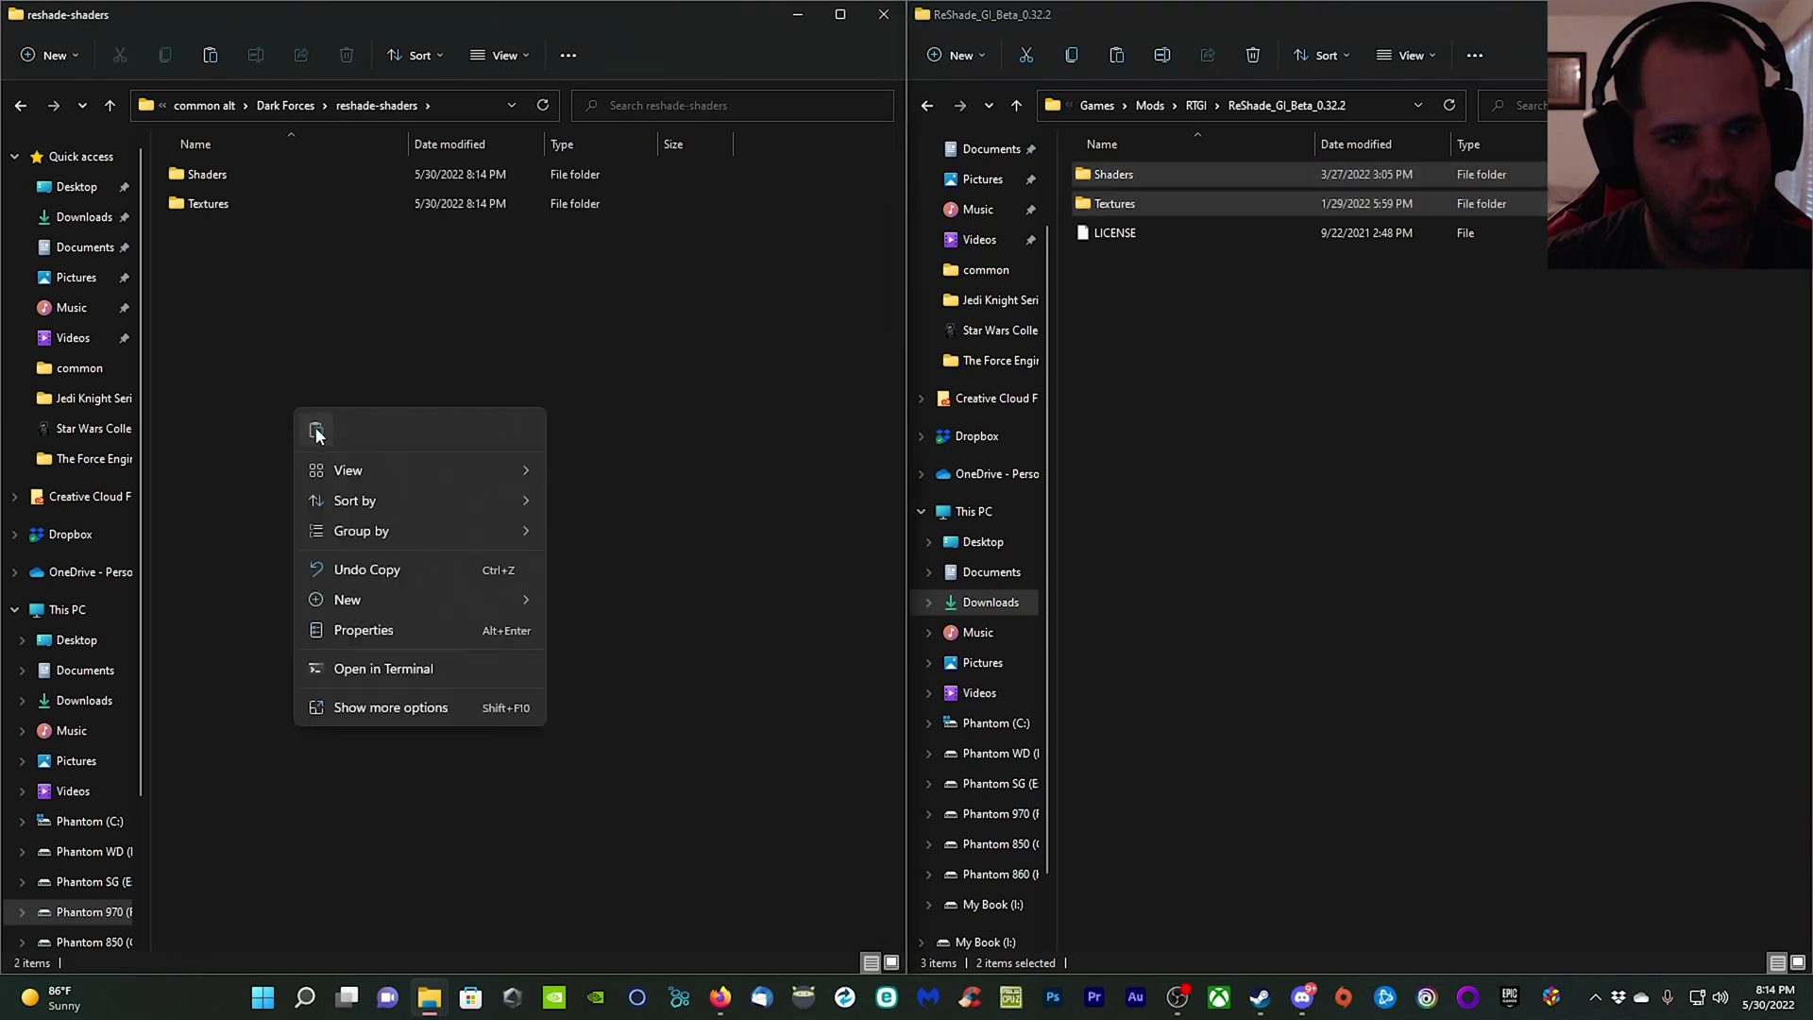
{"action": "left_click", "coordinate": [315, 427]}
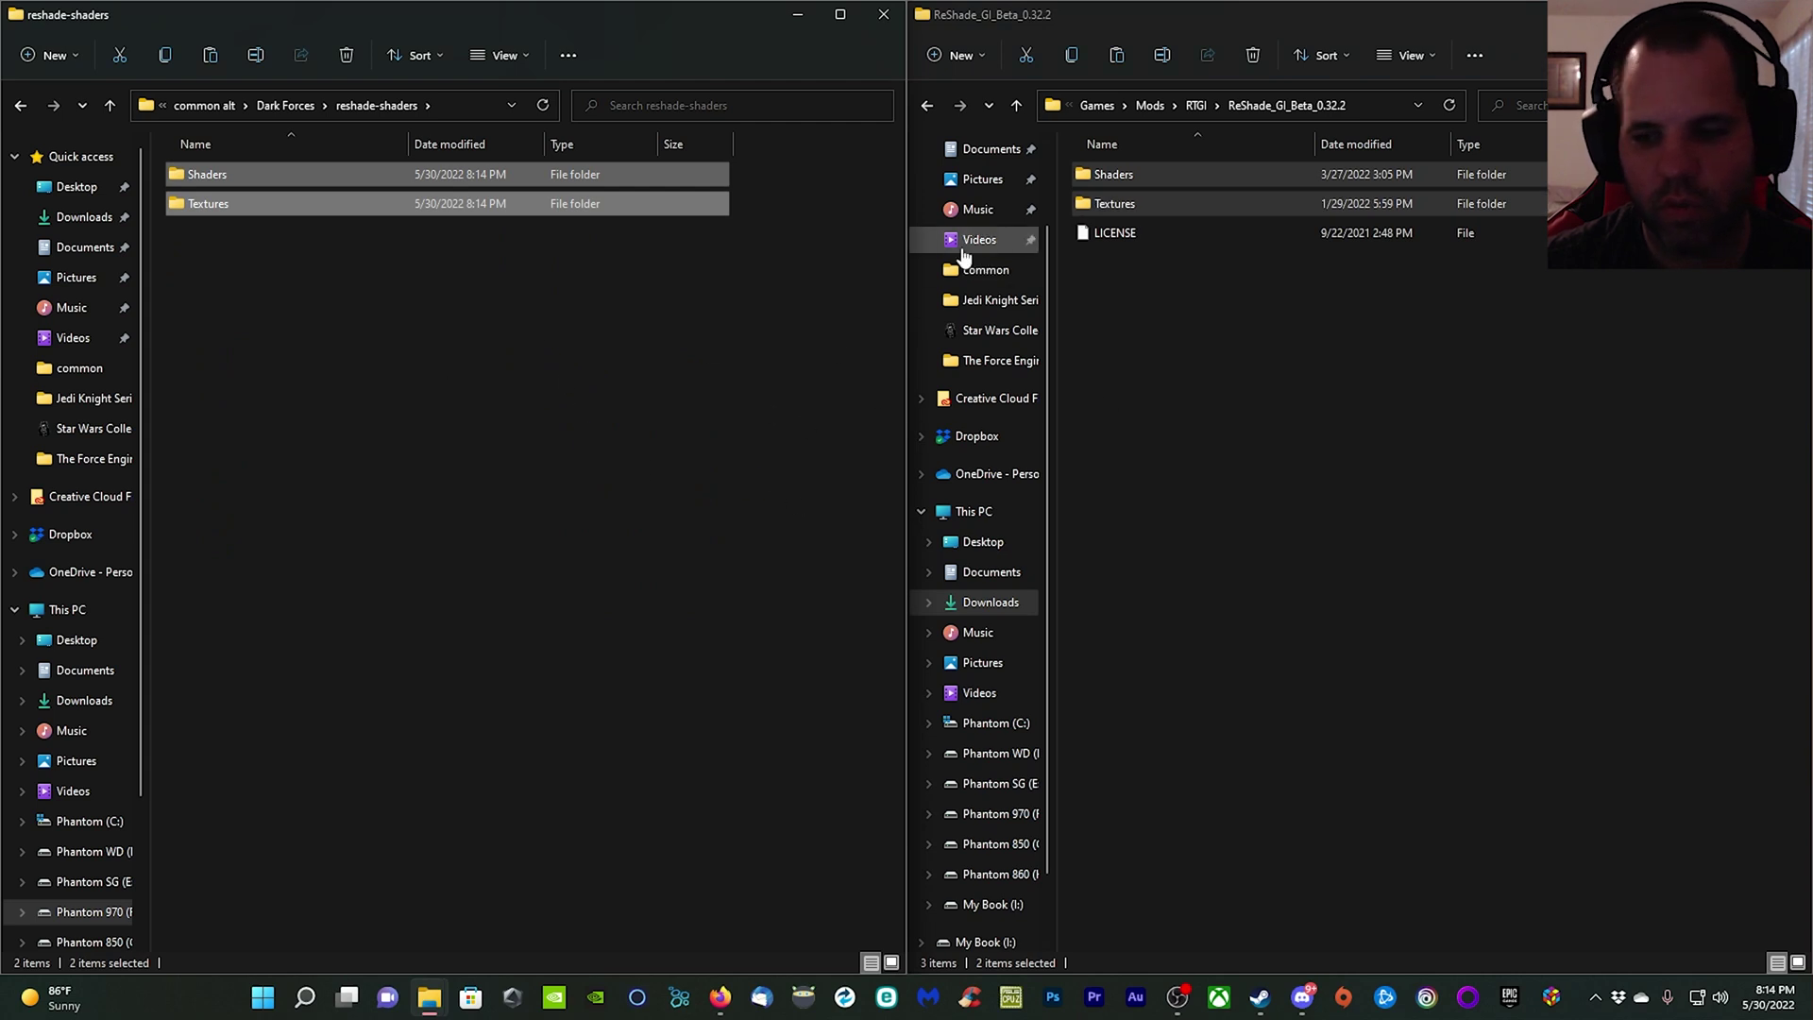
Step: Copy the Shaders folder from ReGrade_BETA_0.11 into reshade-shaders, replacing the files with the same names
{"action": "left_click", "coordinate": [925, 107]}
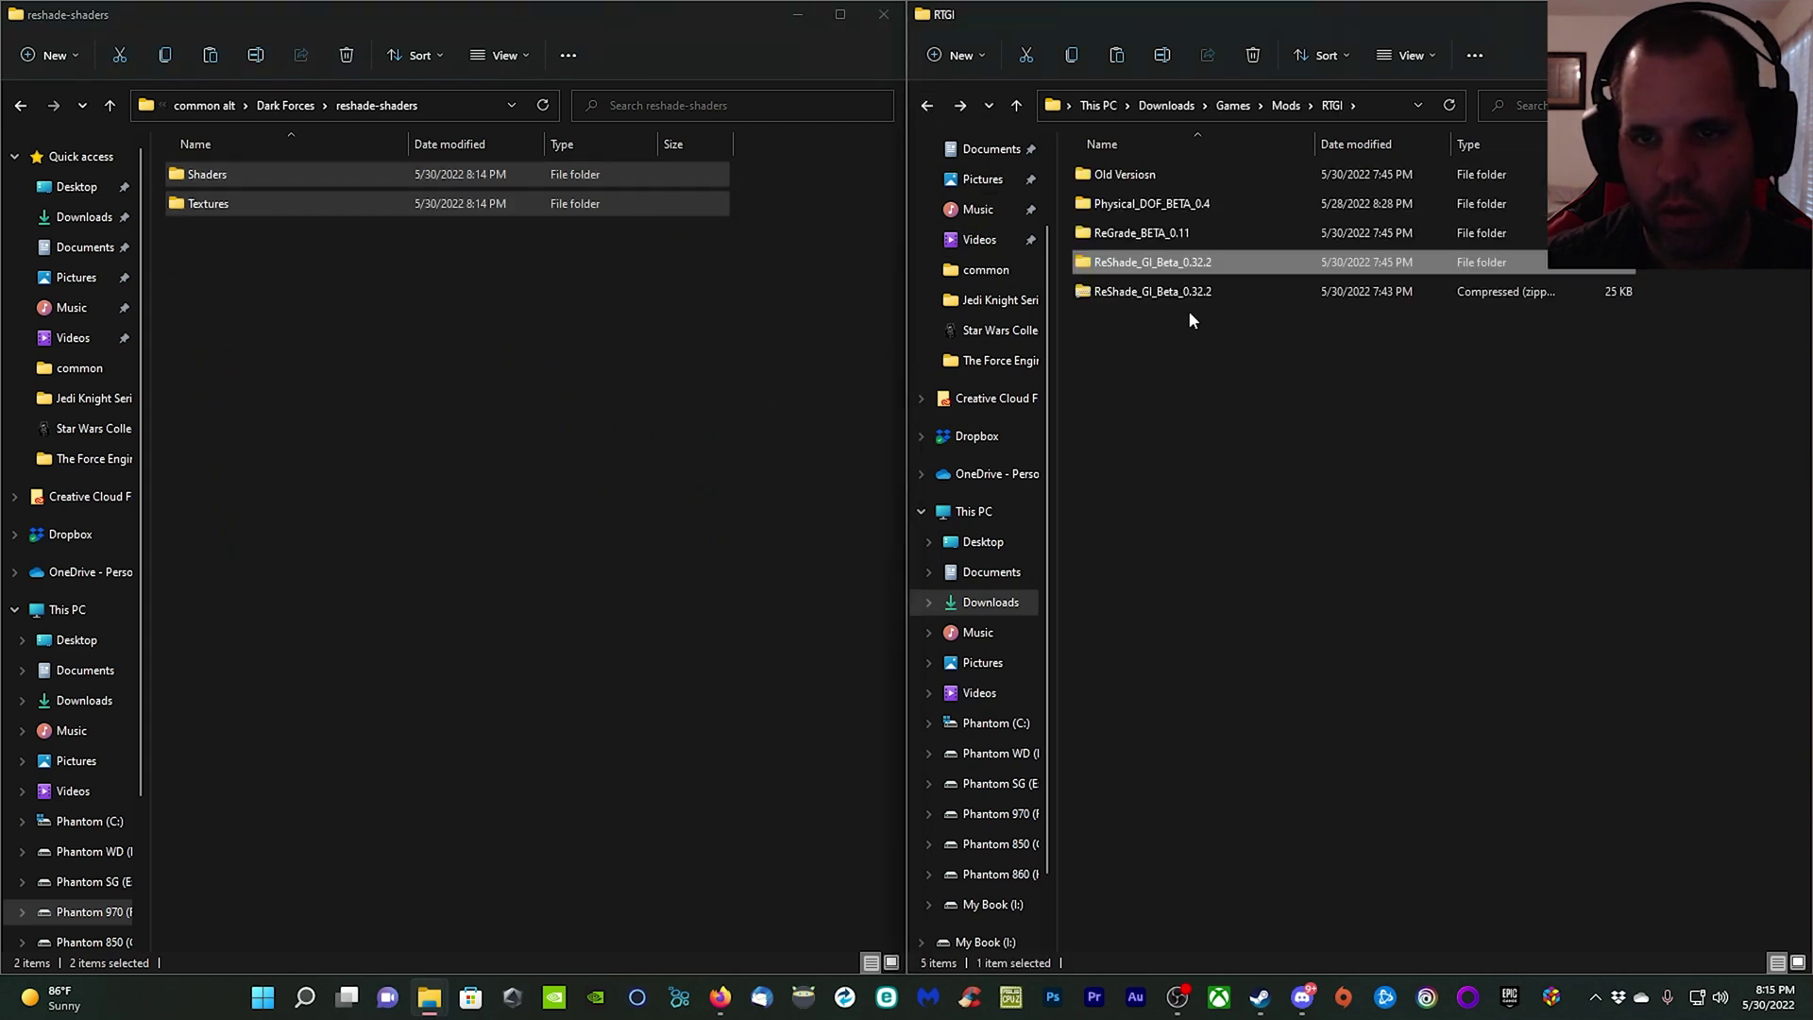
{"action": "double_click", "coordinate": [1166, 236]}
{"action": "right_click", "coordinate": [1115, 177]}
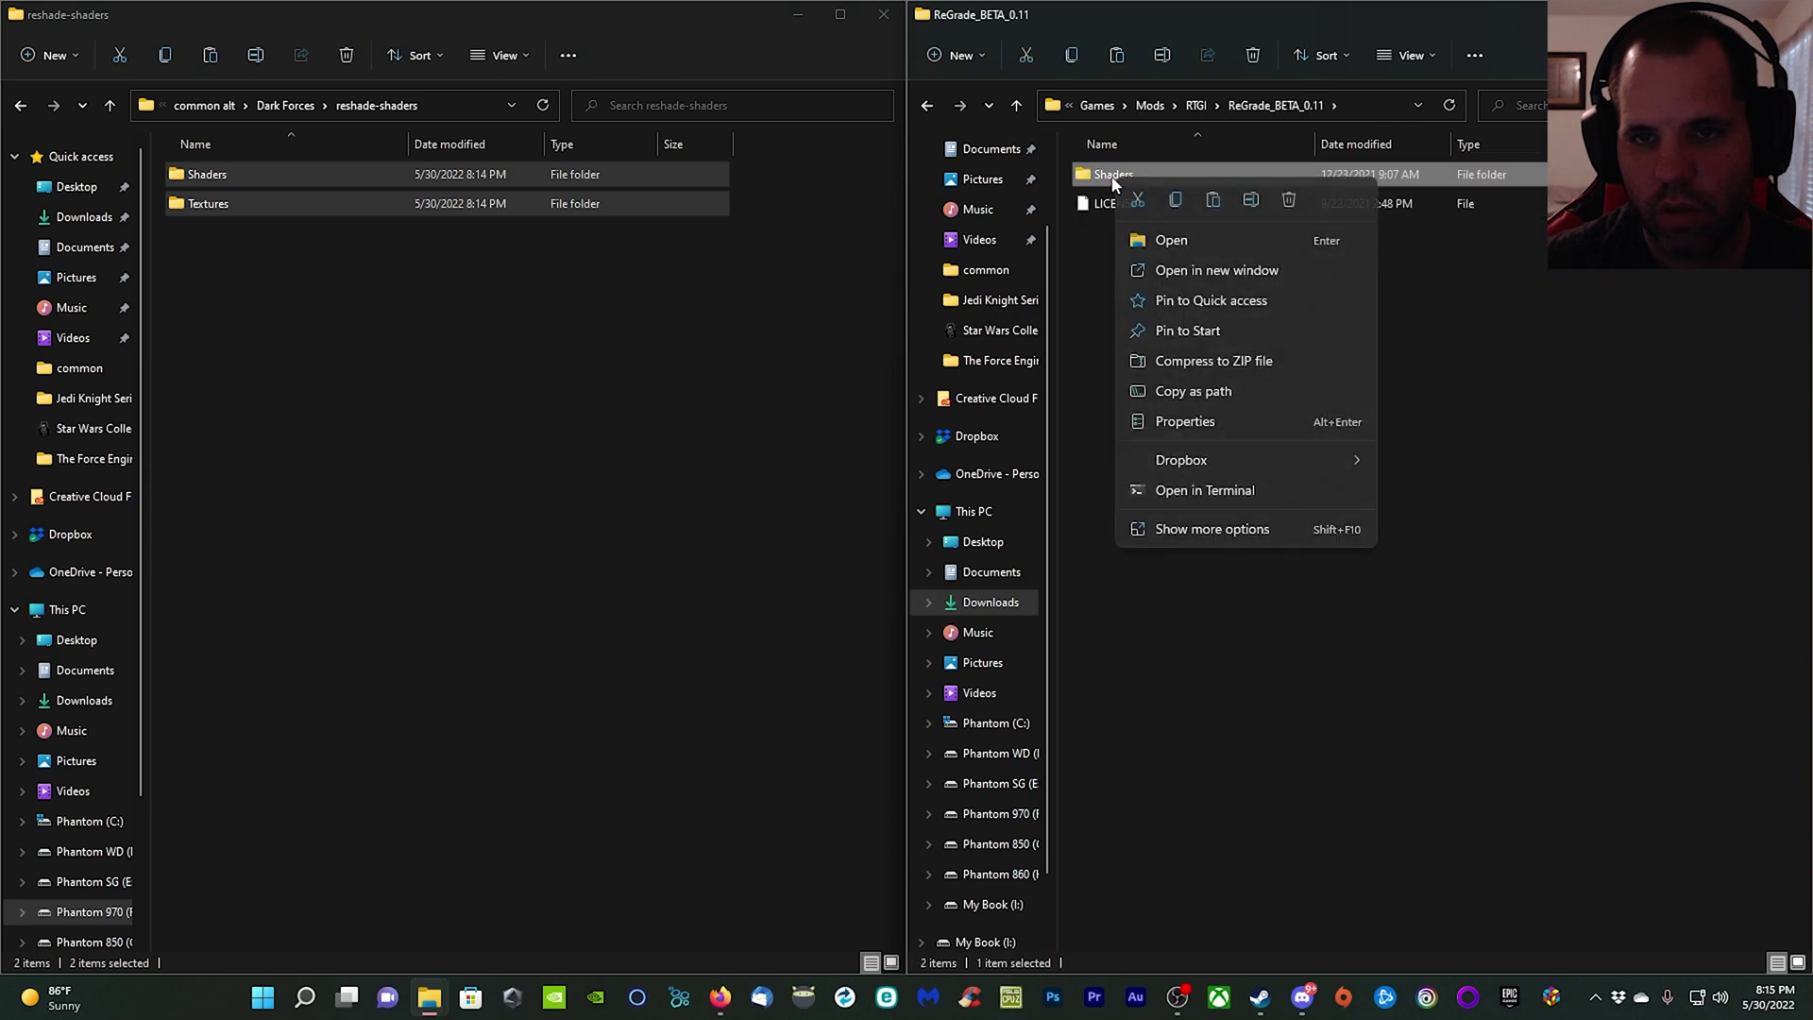
{"action": "left_click", "coordinate": [1175, 199]}
{"action": "right_click", "coordinate": [536, 457]}
{"action": "left_click", "coordinate": [561, 473]}
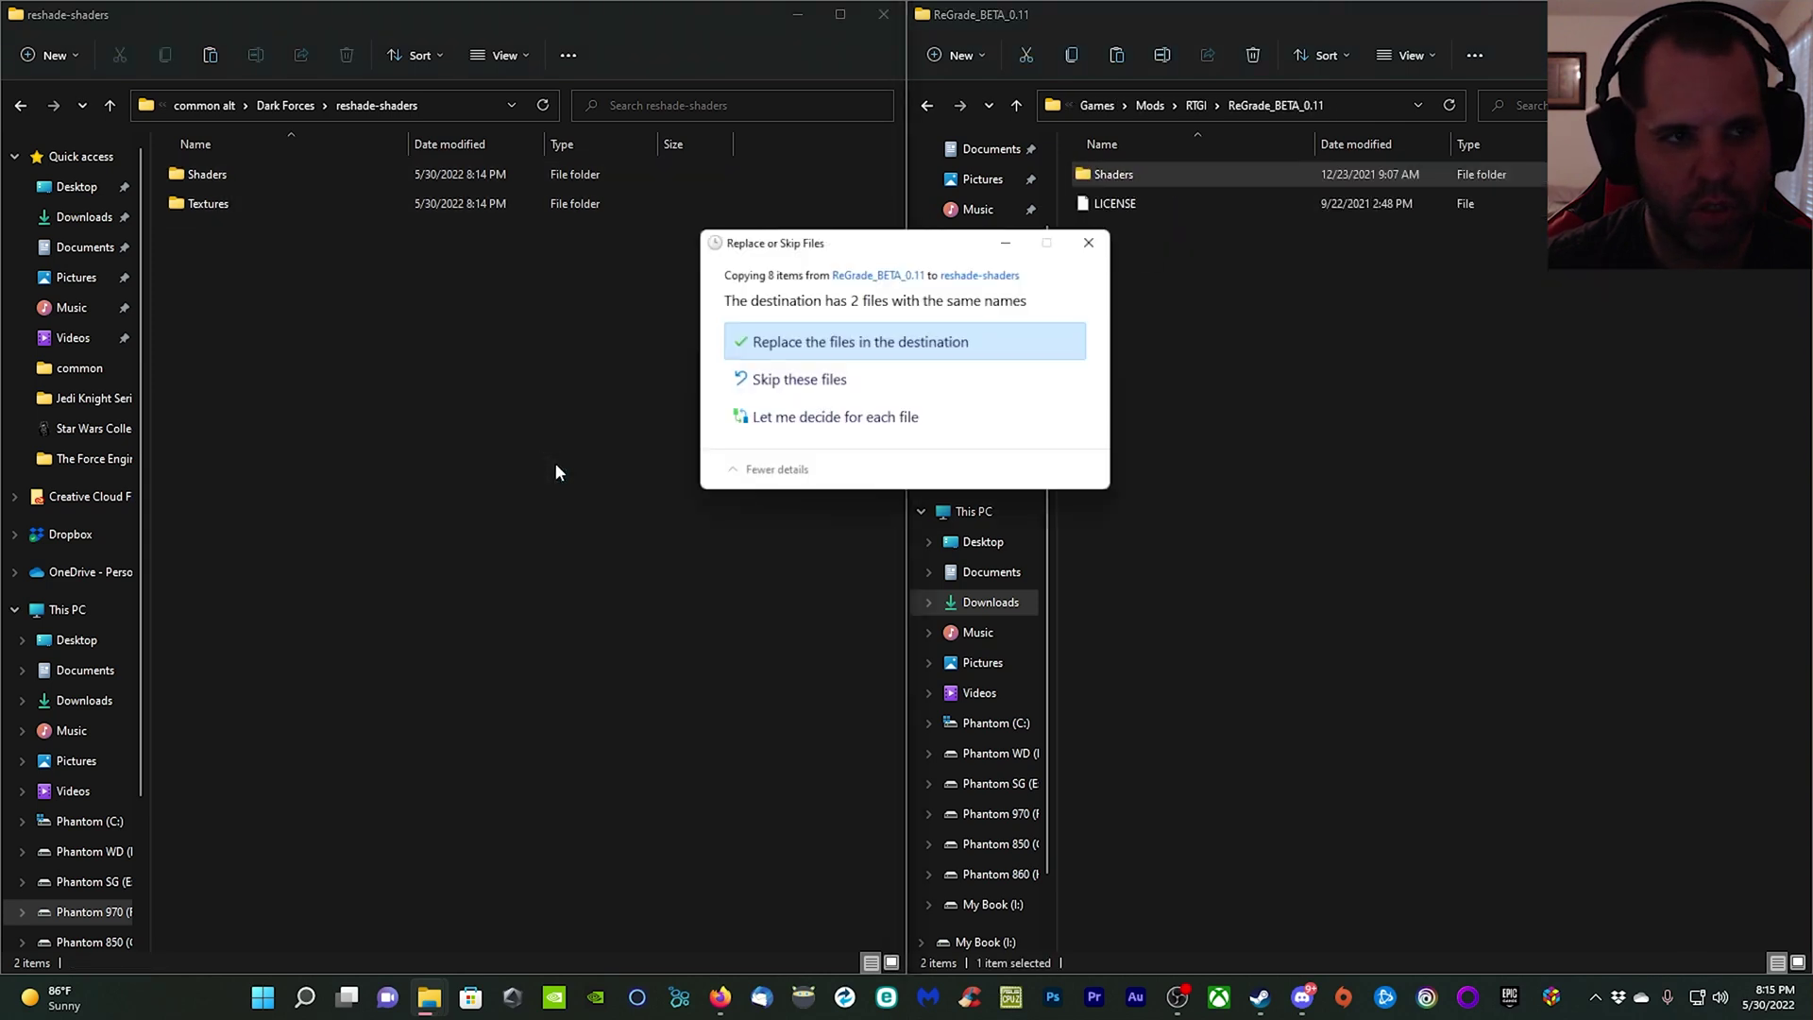
{"action": "left_click", "coordinate": [930, 343]}
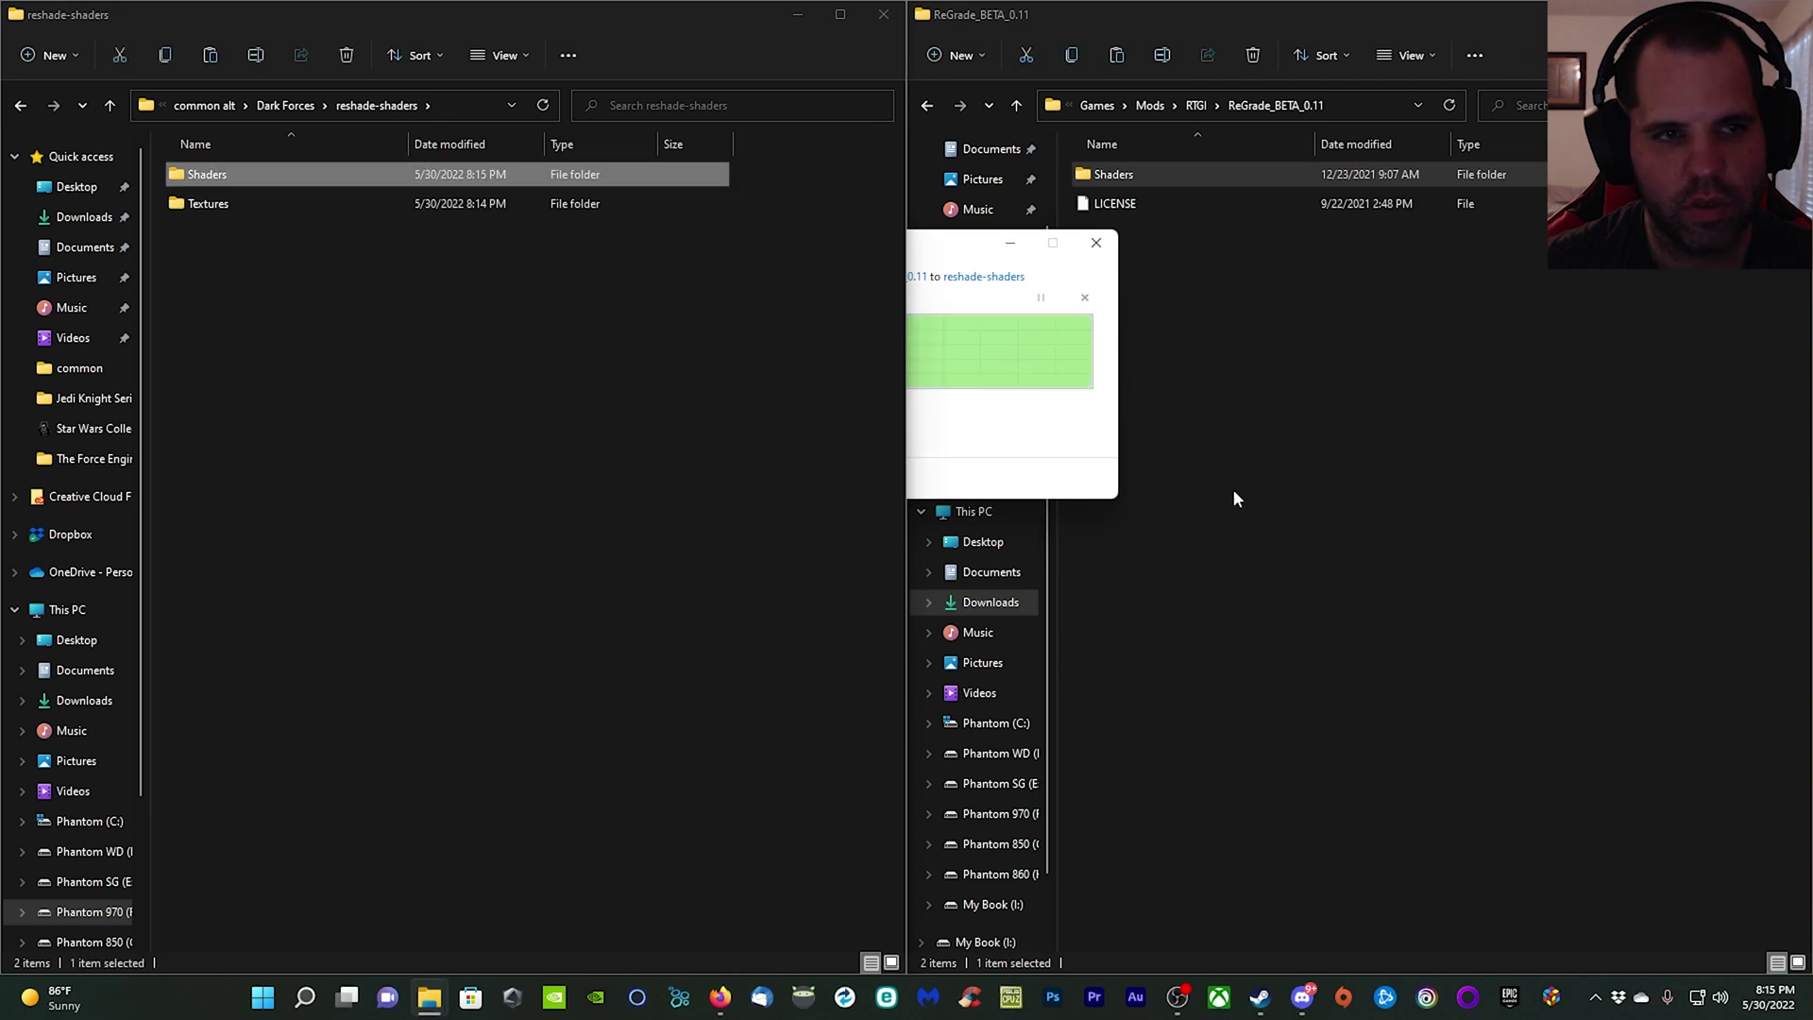
Step: Copy the Shaders folder from Physical_DOF_BETA_0.4 into reshade-shaders, replacing the duplicate files
{"action": "left_click", "coordinate": [927, 105]}
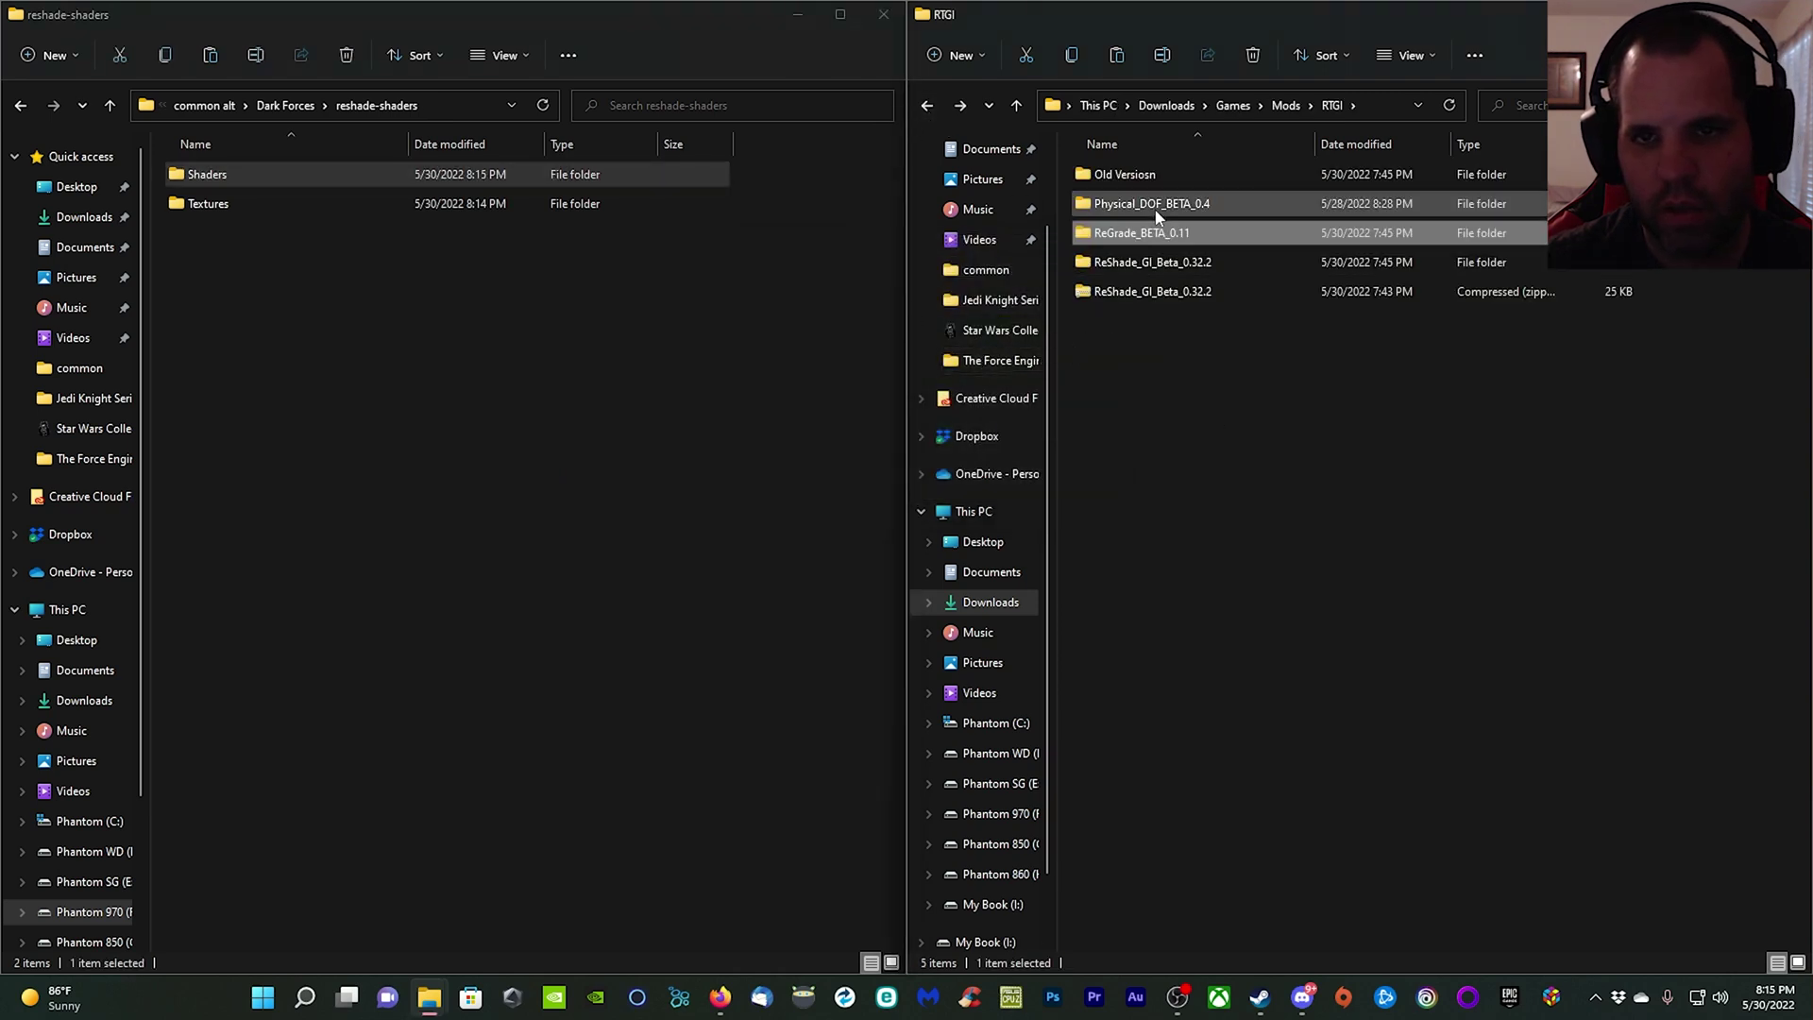
{"action": "double_click", "coordinate": [1154, 204]}
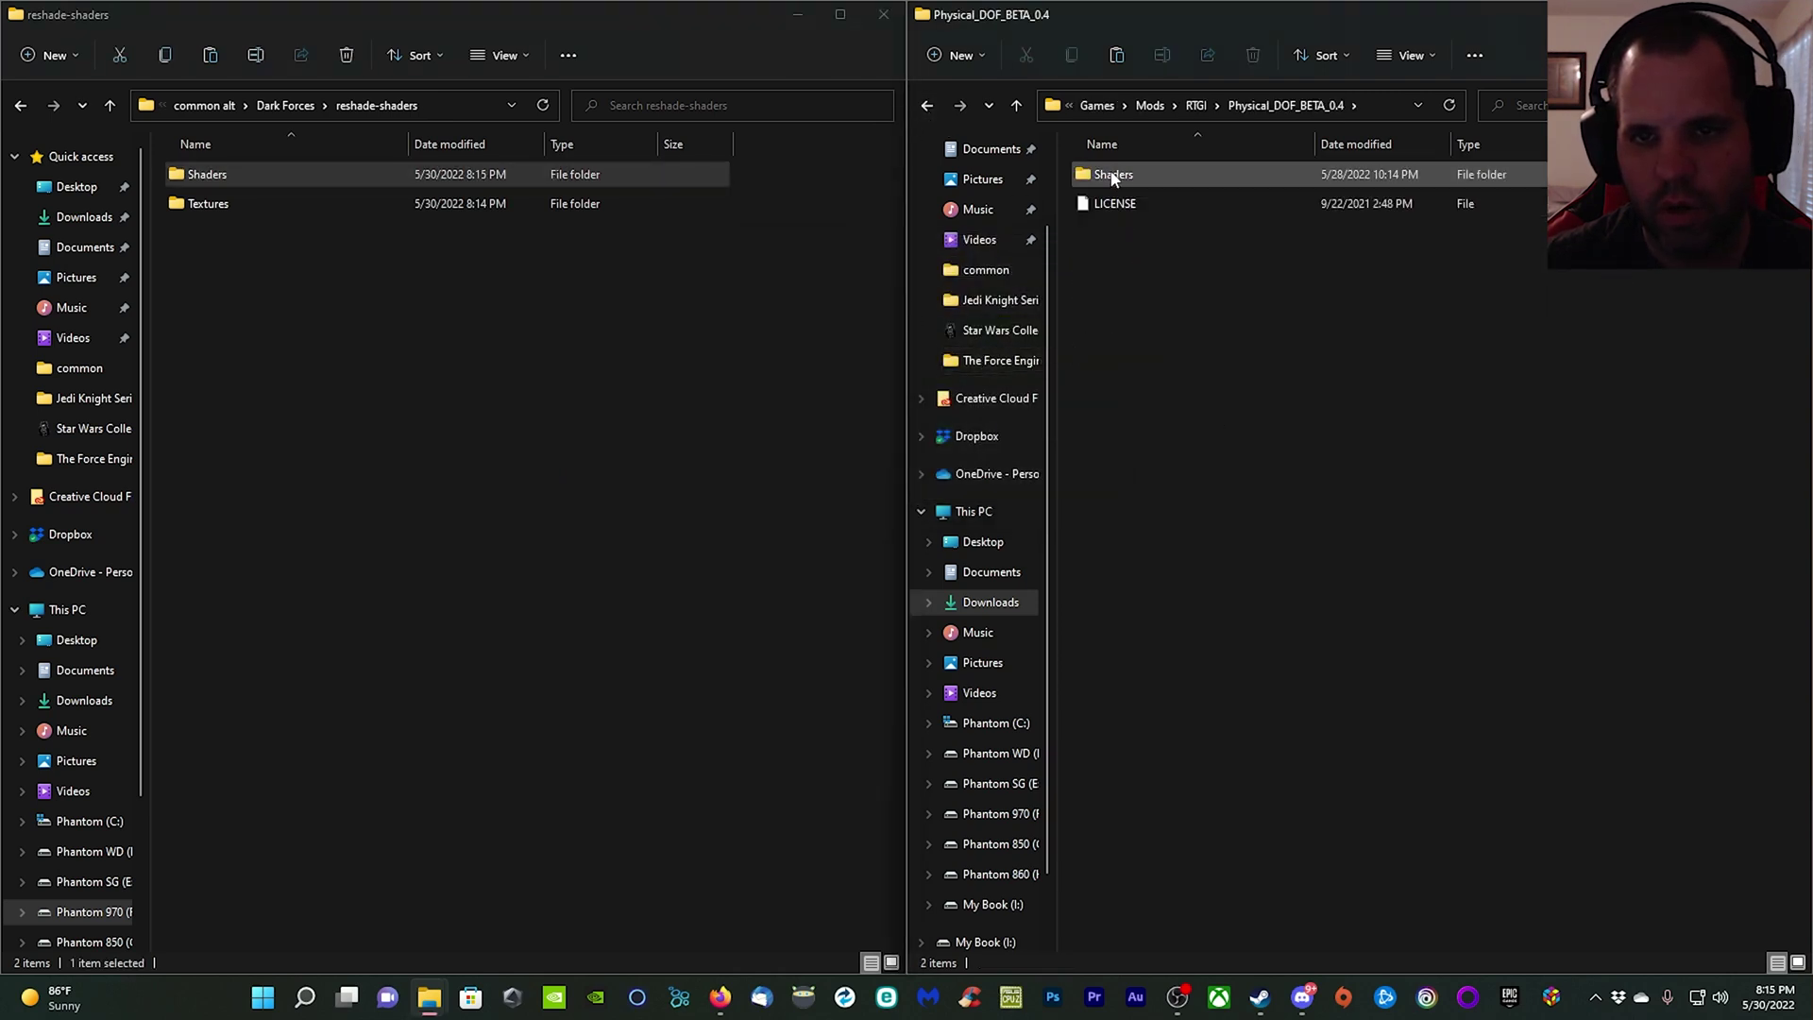
{"action": "right_click", "coordinate": [1101, 175]}
{"action": "left_click", "coordinate": [1176, 195]}
{"action": "right_click", "coordinate": [384, 463]}
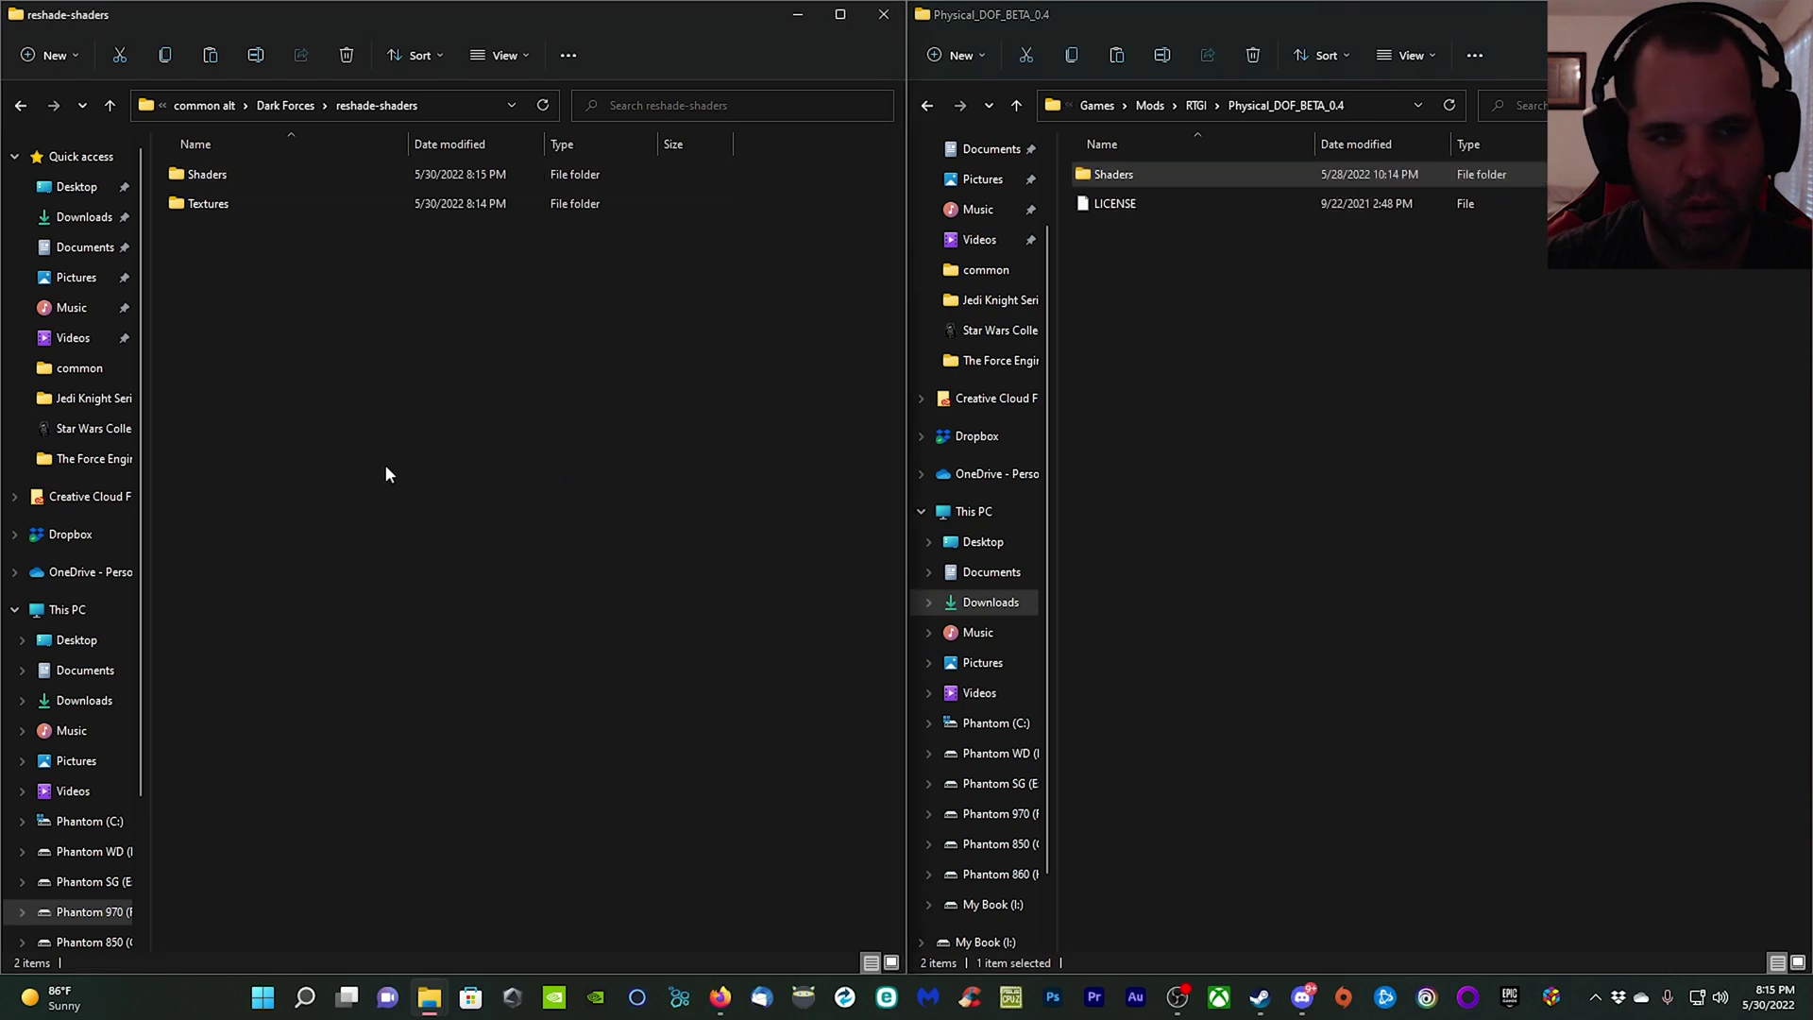
{"action": "left_click", "coordinate": [417, 478]}
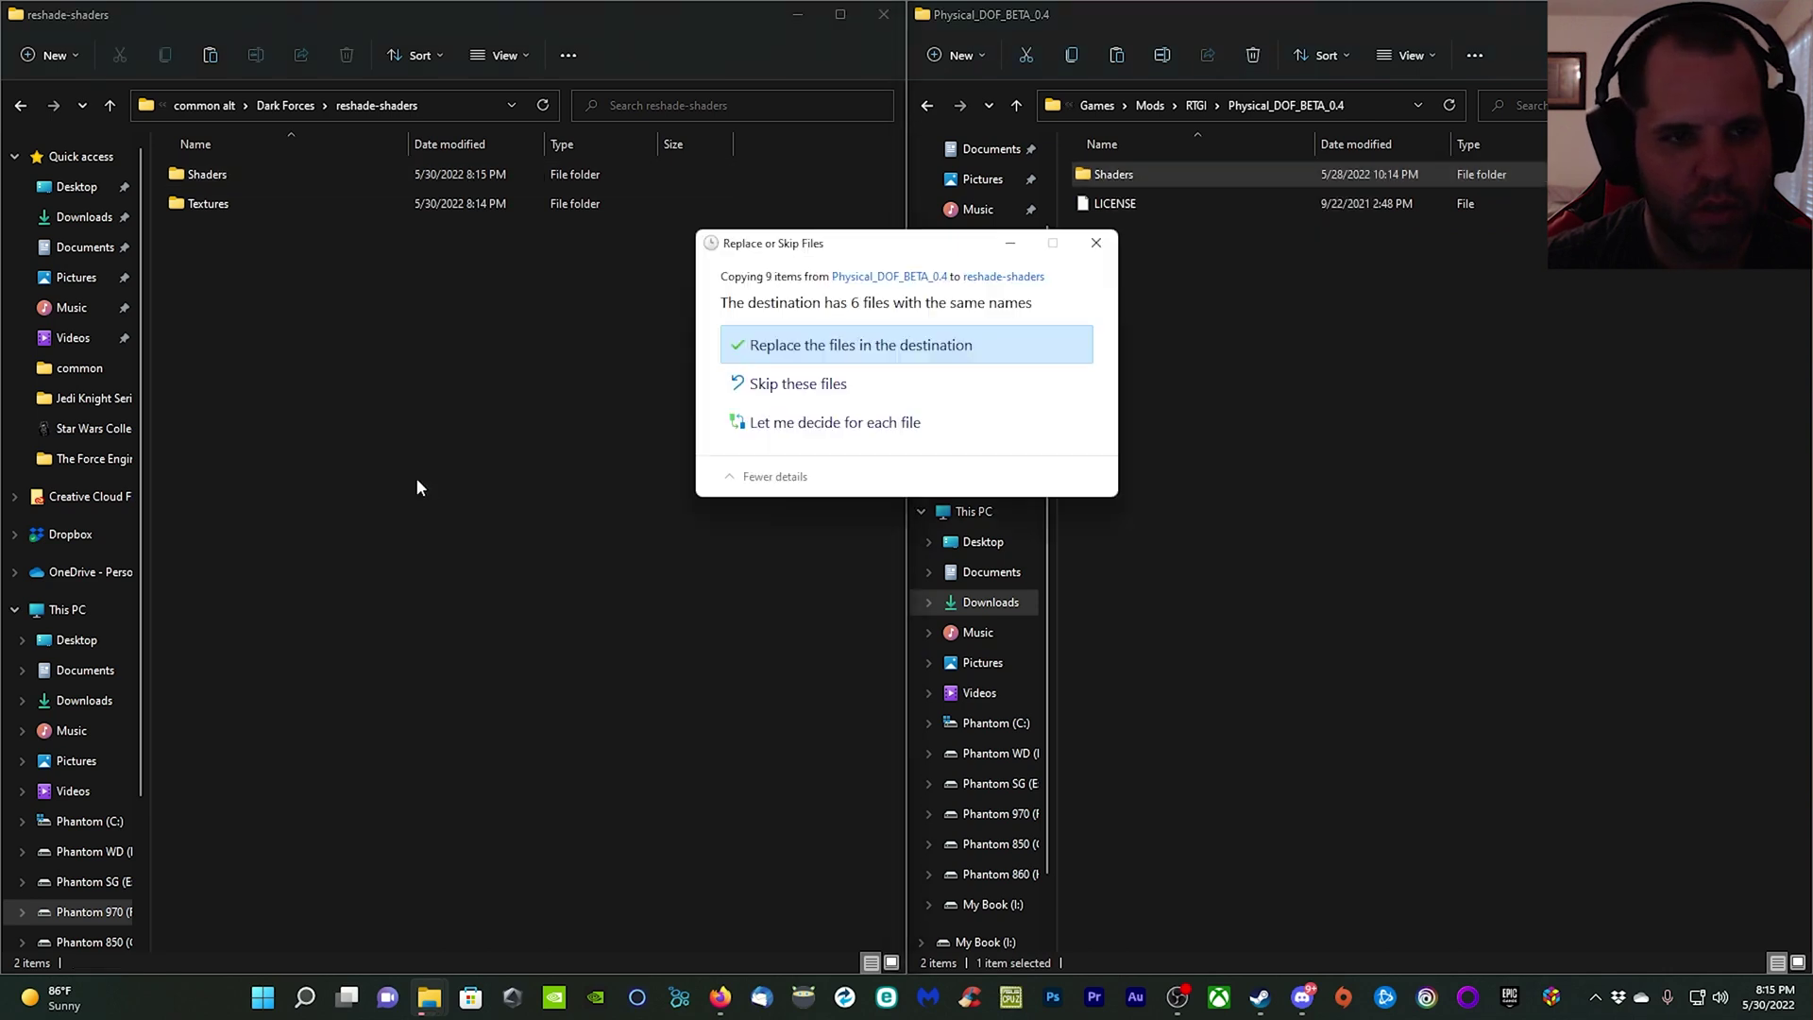
{"action": "left_click", "coordinate": [812, 346]}
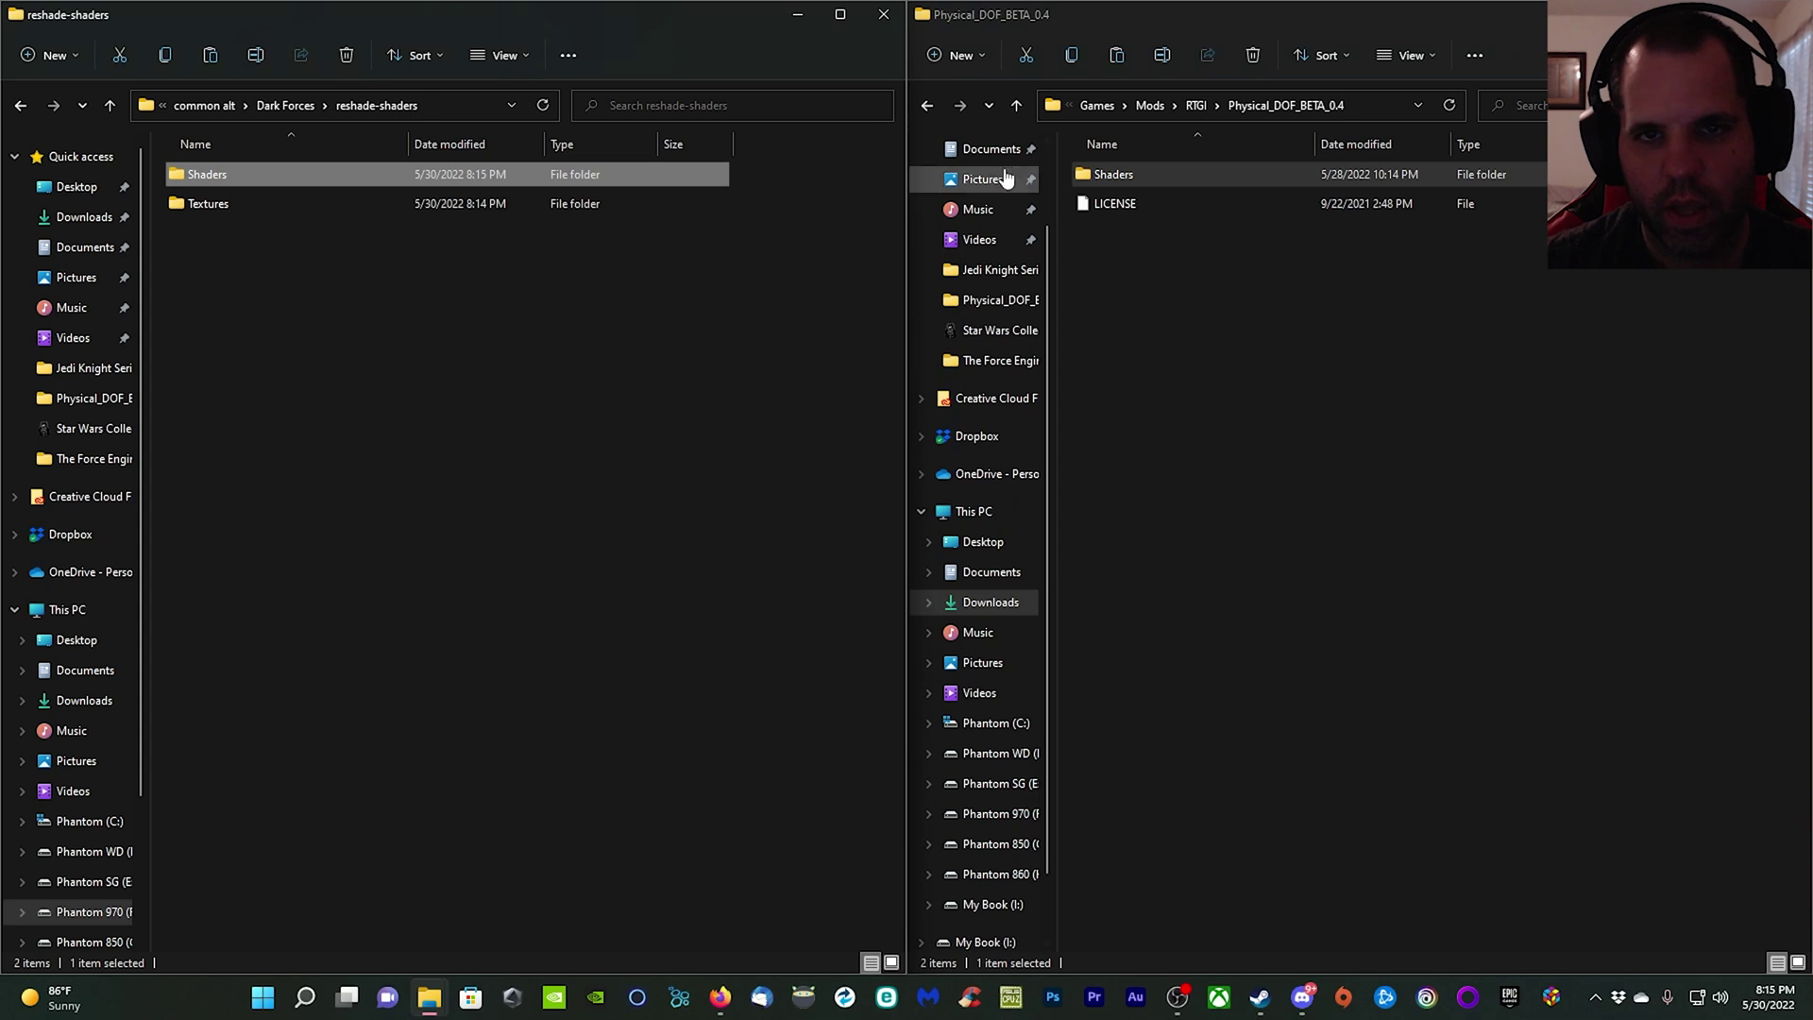
Step: Return to the Mods folder in one window and to the Dark Forces folder in the other
{"action": "left_click", "coordinate": [935, 111]}
{"action": "left_click", "coordinate": [928, 106]}
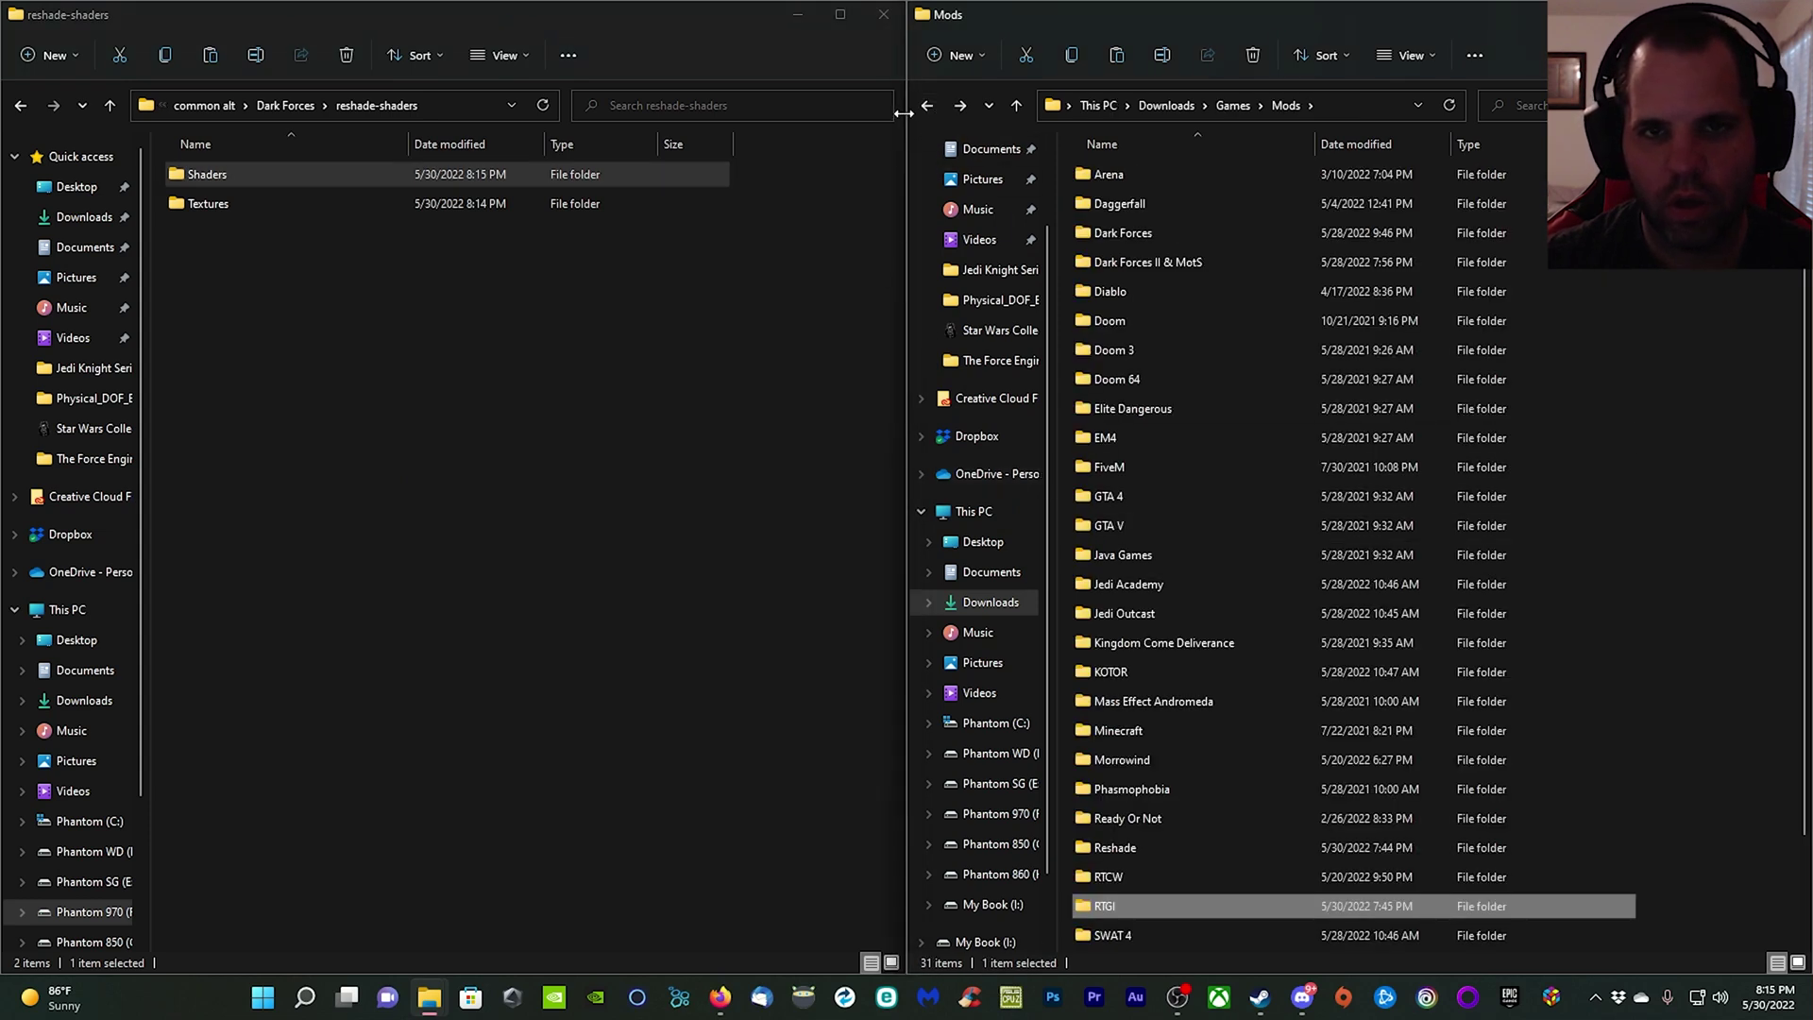
{"action": "left_click", "coordinate": [20, 105]}
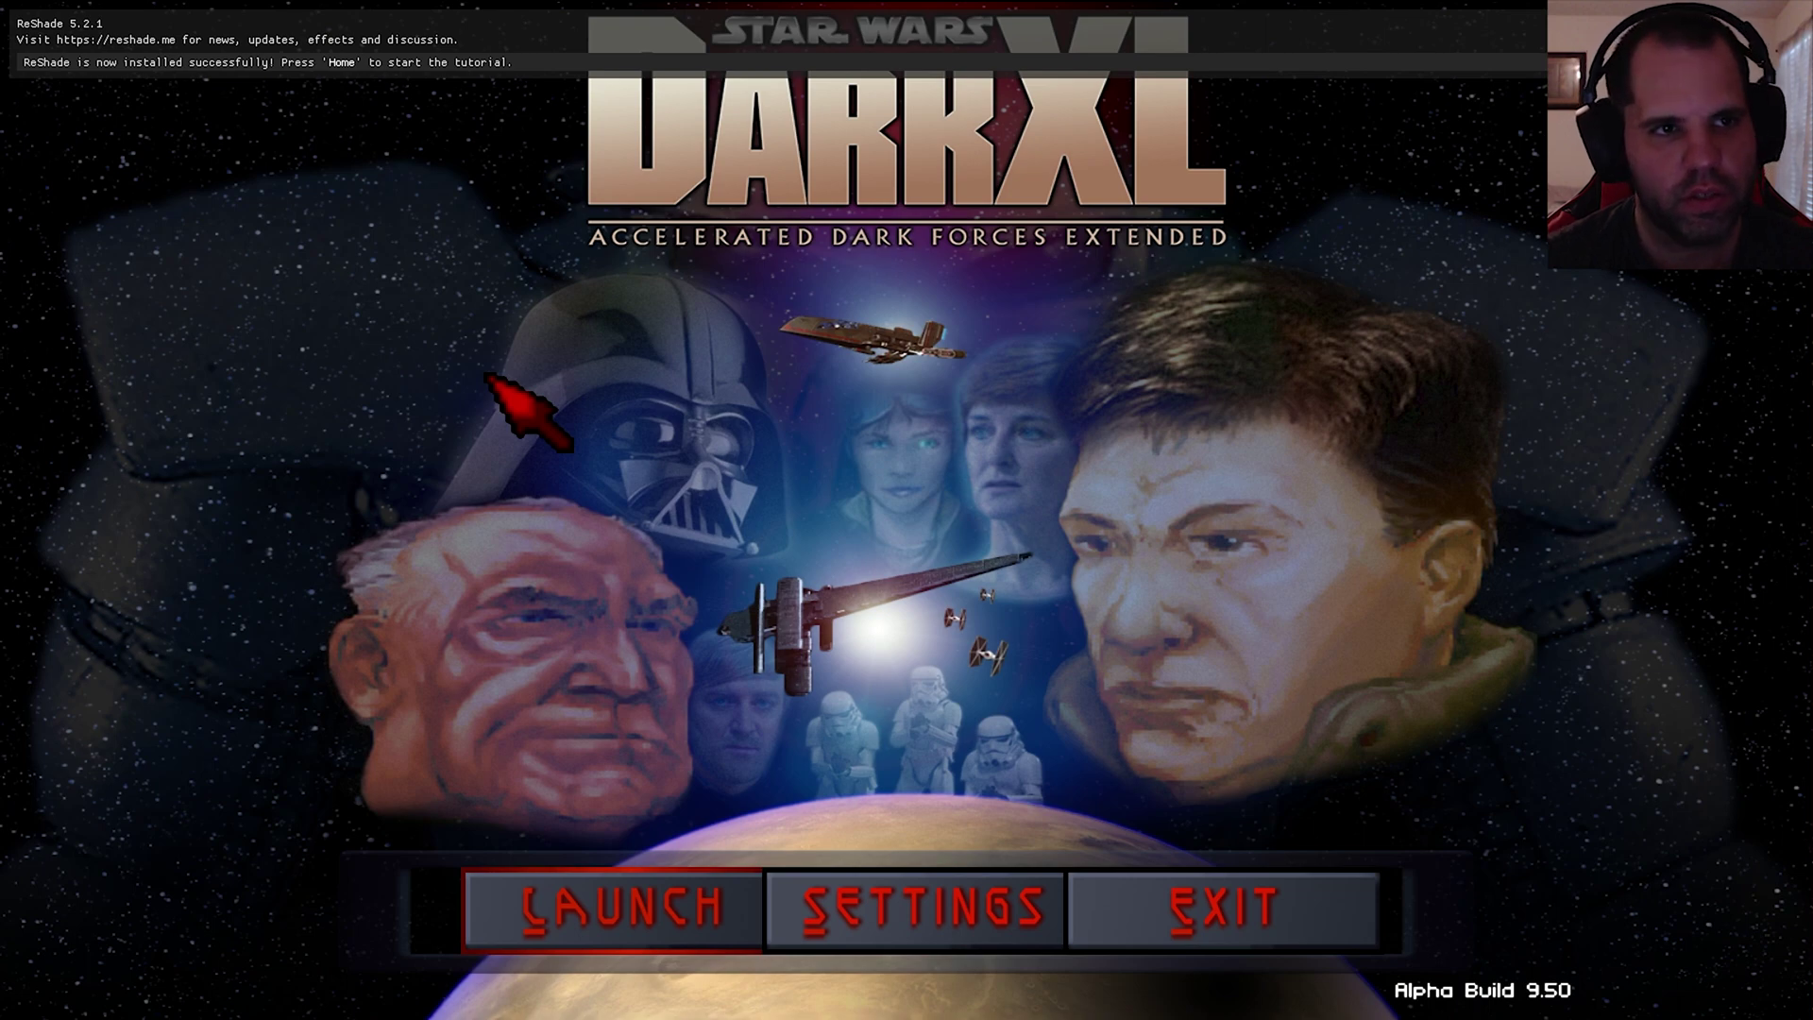
Step: In the running DarkXL game, open the ReShade overlay, skip the tutorial, switch to RTGI Preset and close the overlay
{"action": "key", "text": "Home"}
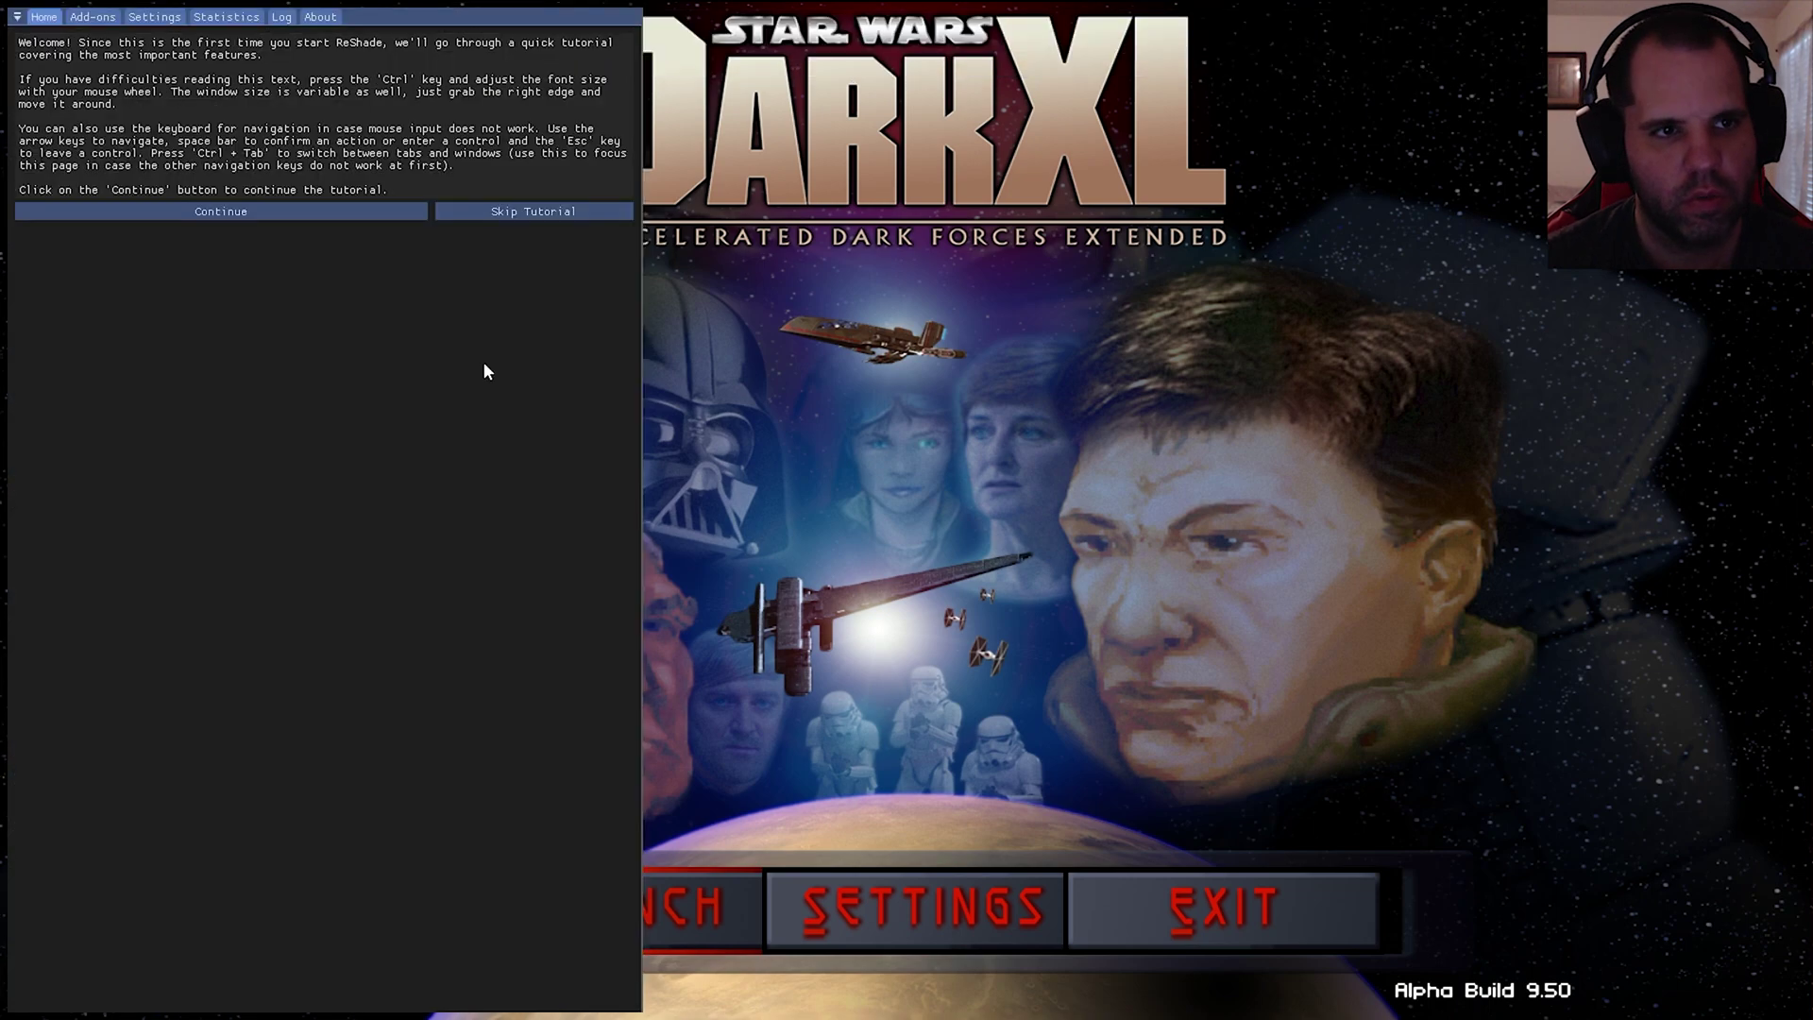
{"action": "left_click", "coordinate": [530, 216]}
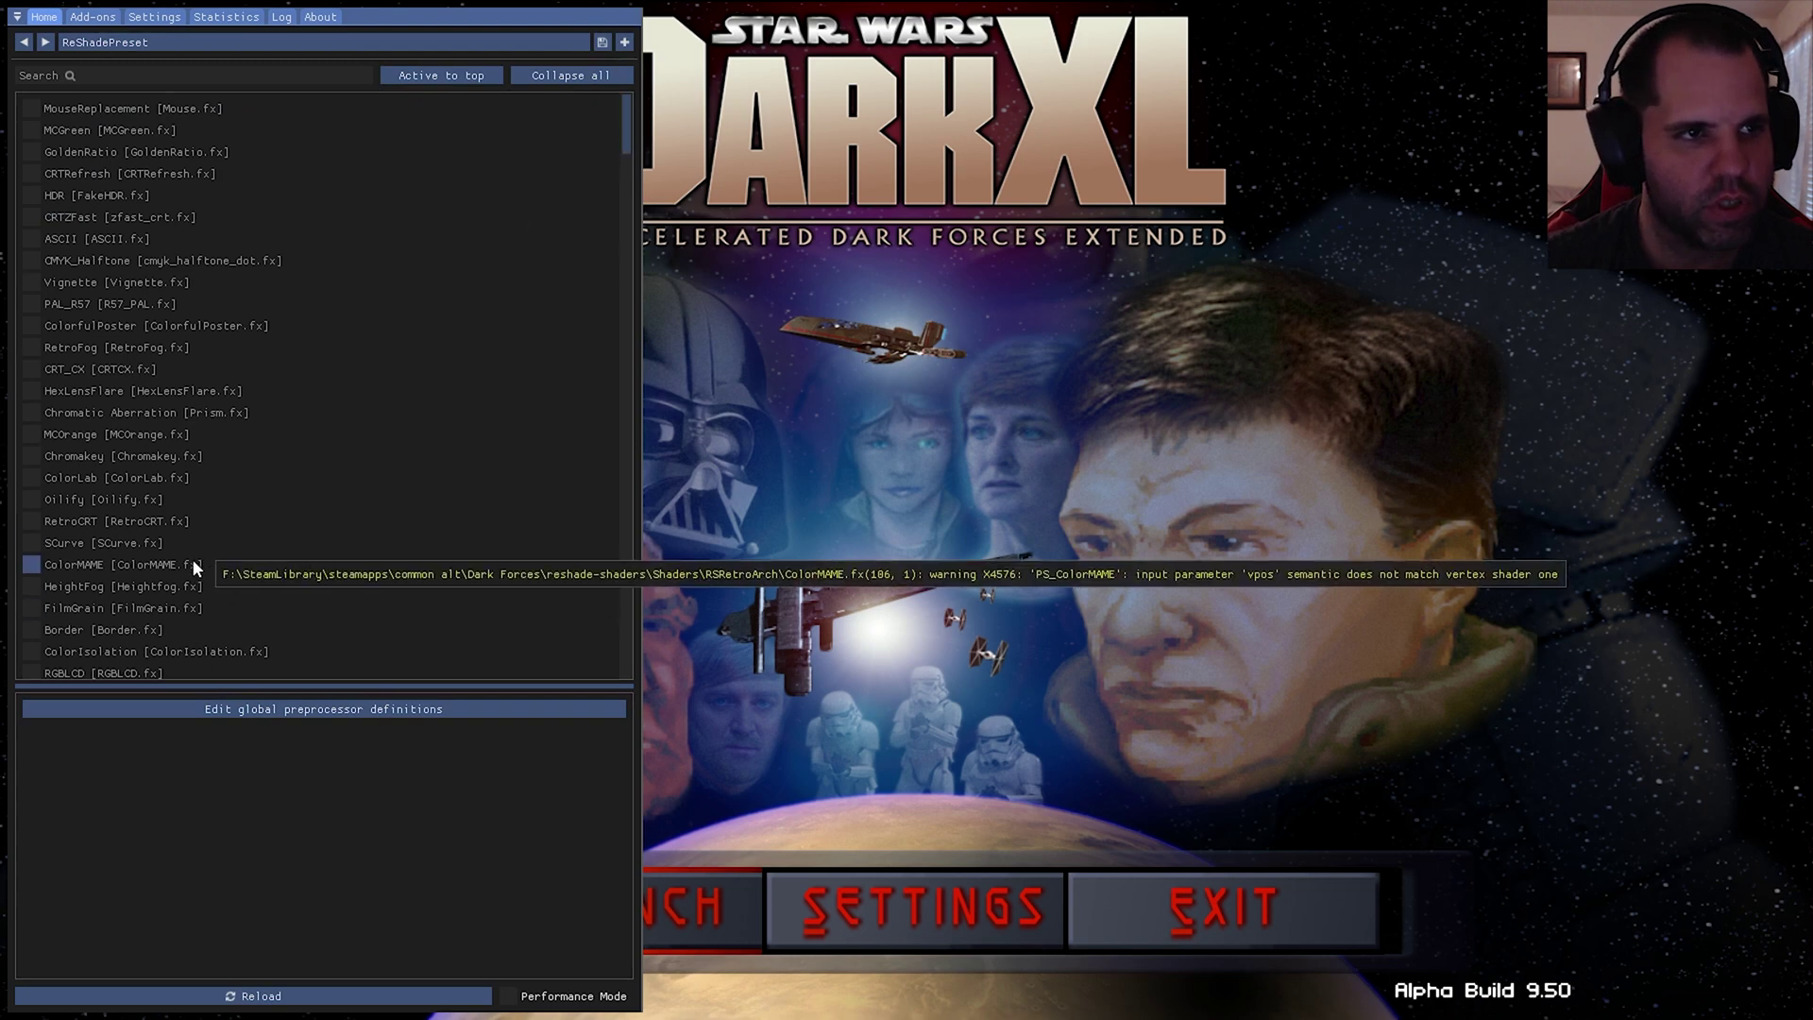
{"action": "left_click", "coordinate": [45, 43]}
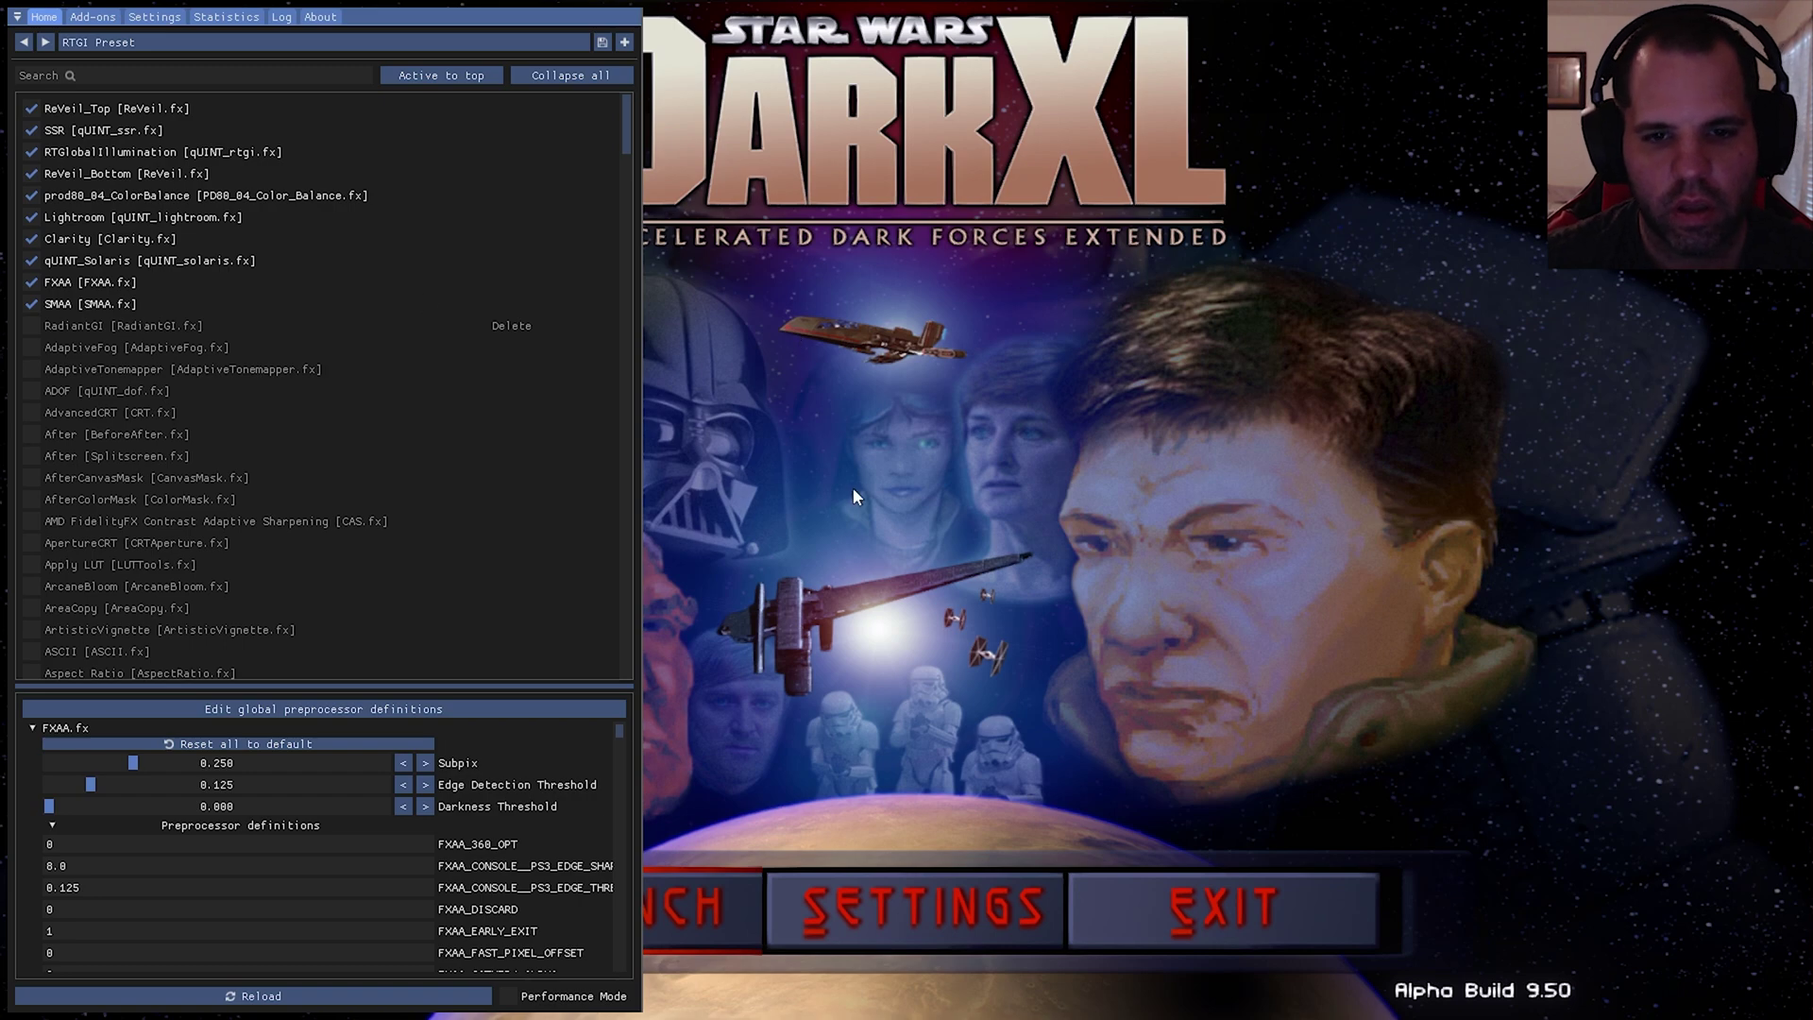
{"action": "key", "text": "Home"}
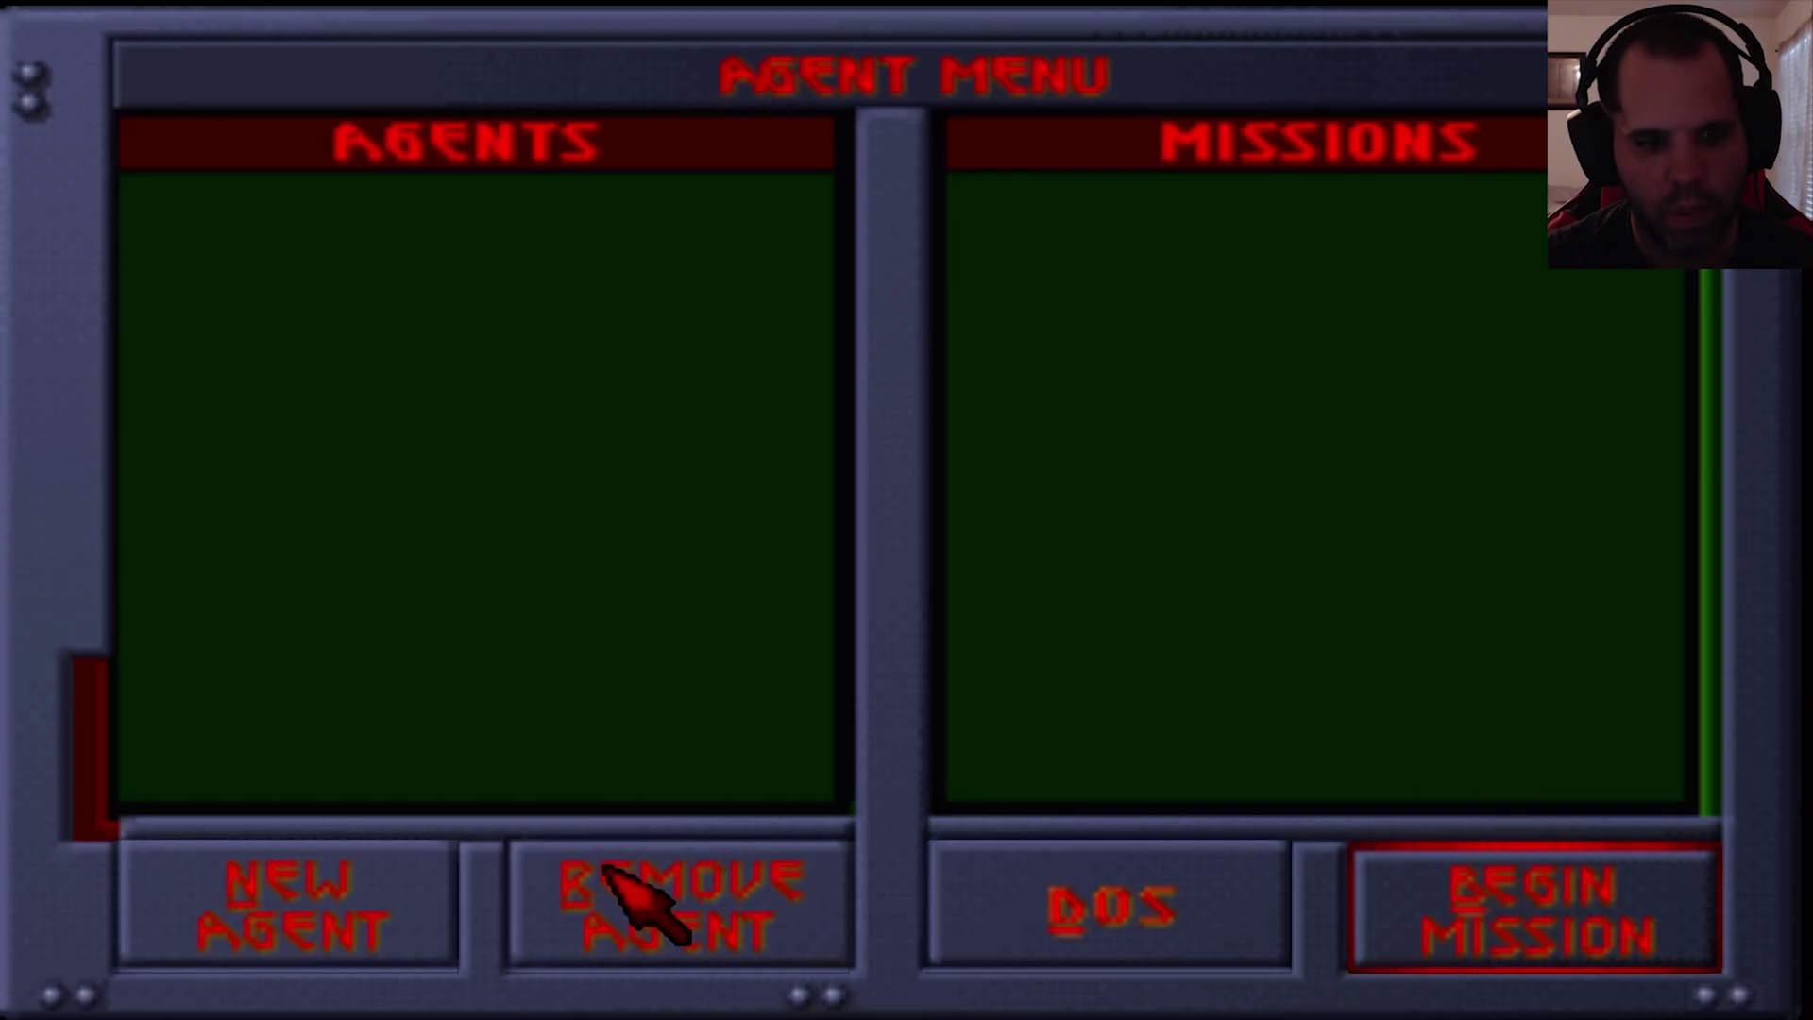
Step: Create an agent with the player's name and start the Secret Base mission on Hard difficulty
{"action": "left_click", "coordinate": [311, 914]}
{"action": "type", "text": "Trey"}
{"action": "left_click", "coordinate": [1209, 942]}
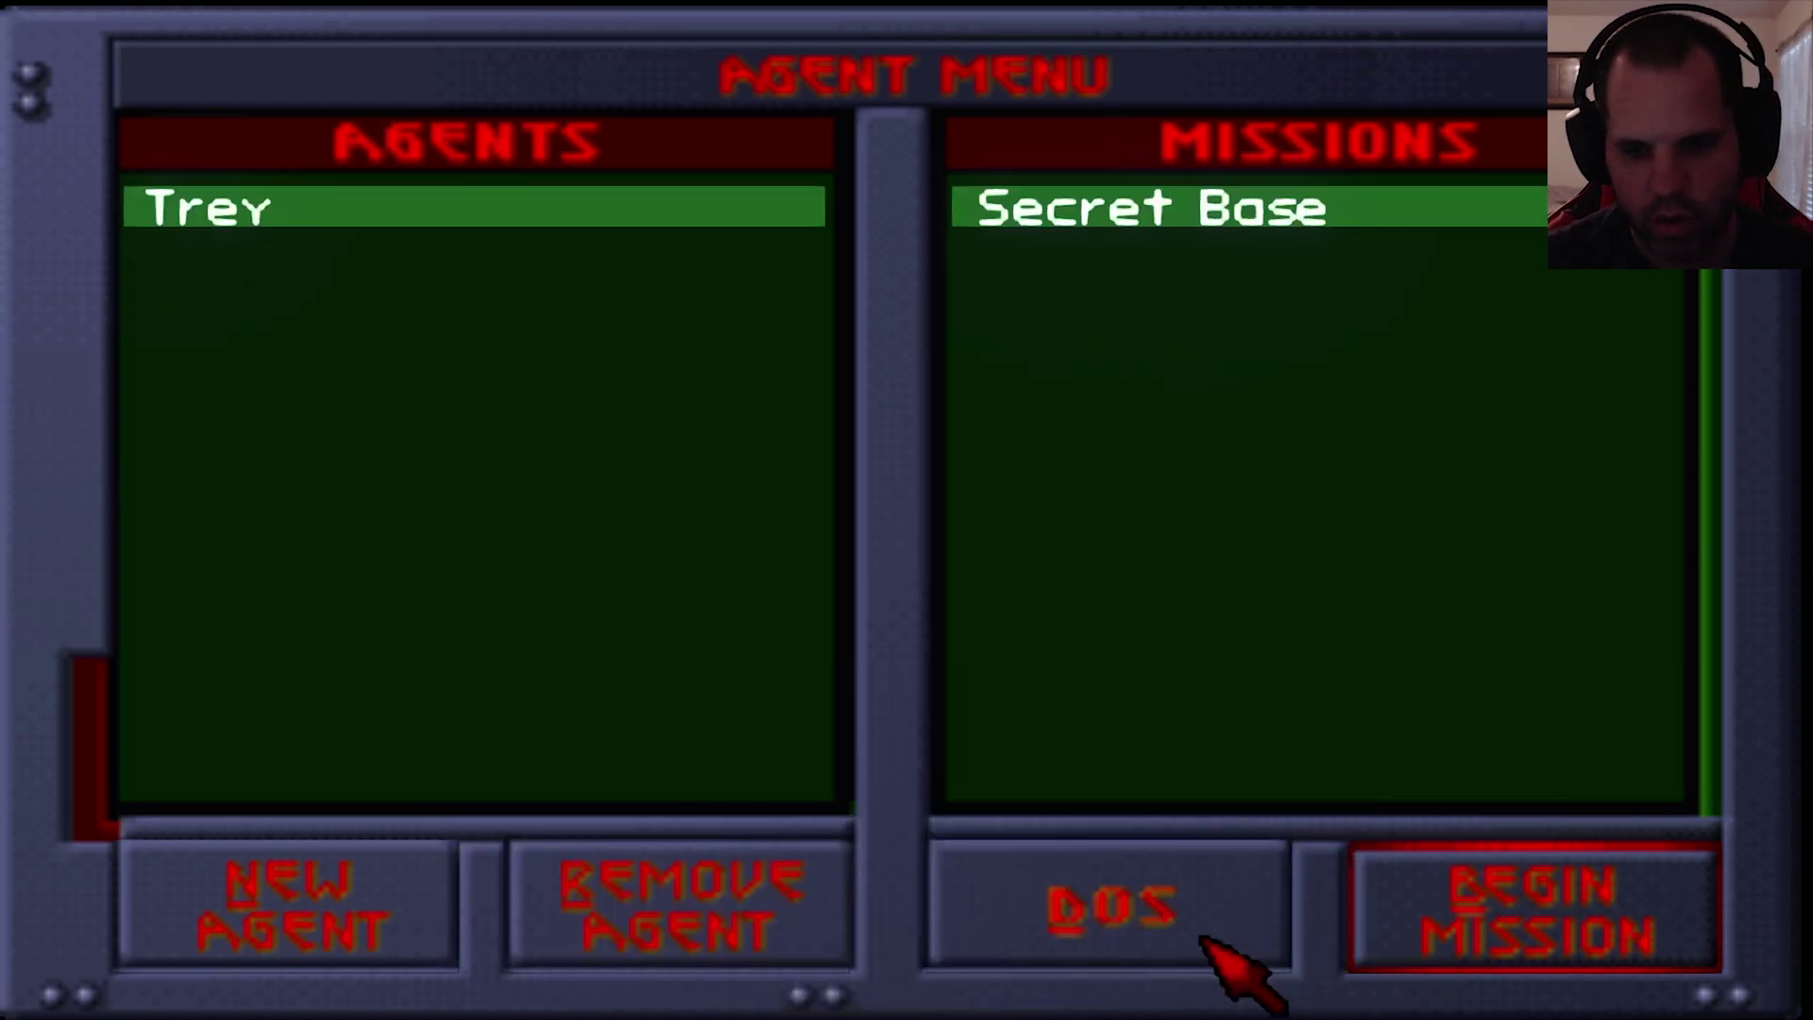
{"action": "left_click", "coordinate": [1479, 923]}
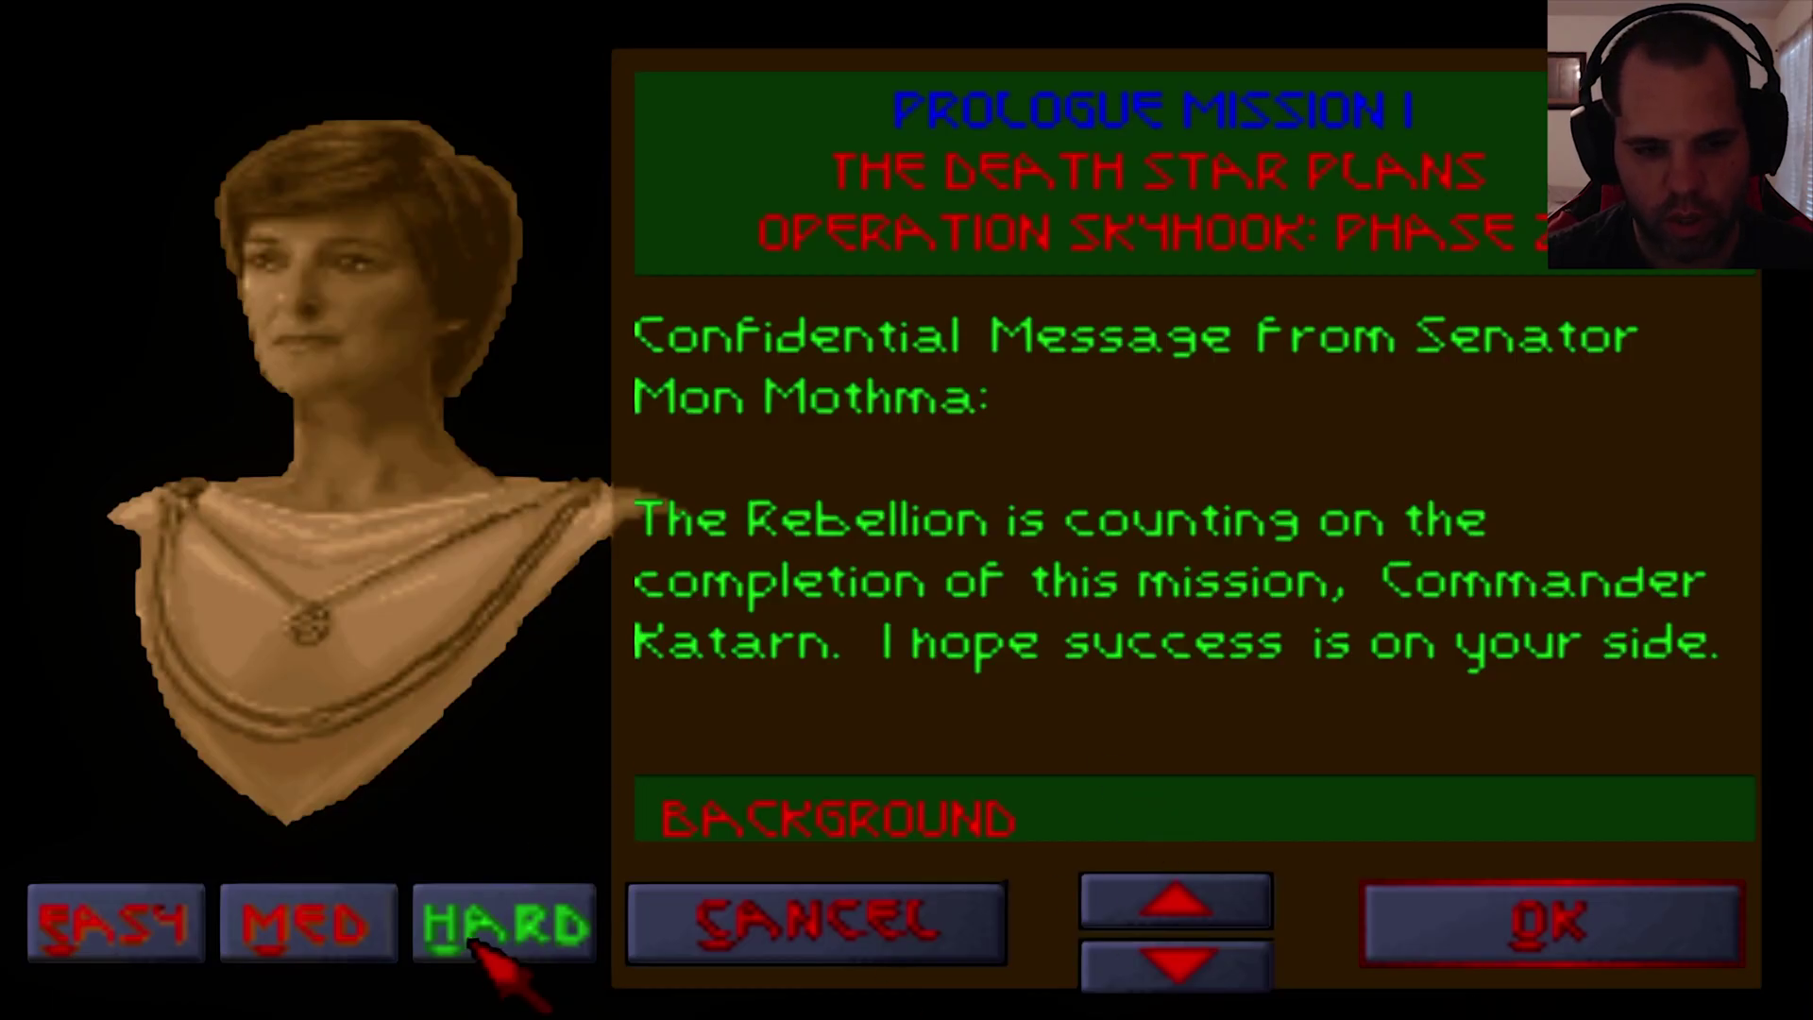
{"action": "left_click", "coordinate": [1587, 933]}
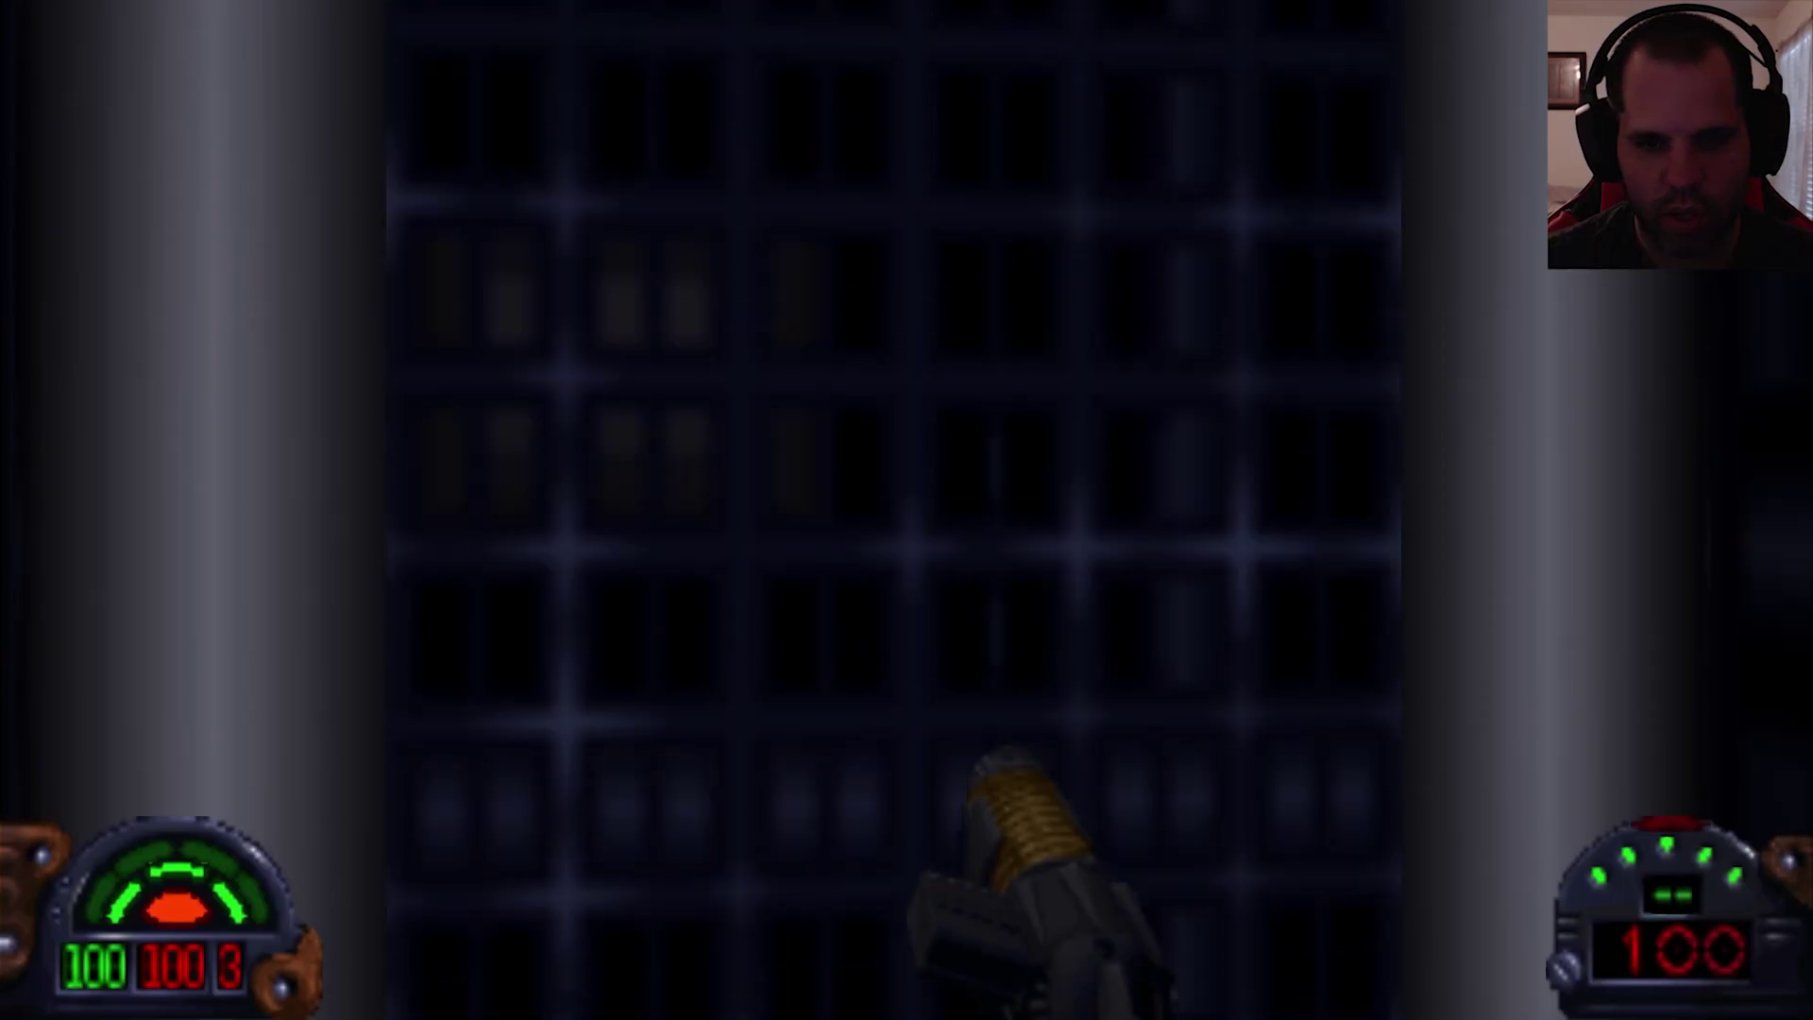
Step: Open the door ahead, enter the corridor between the white pillars and shoot the black-uniformed guard in the corner
{"action": "key", "text": "space"}
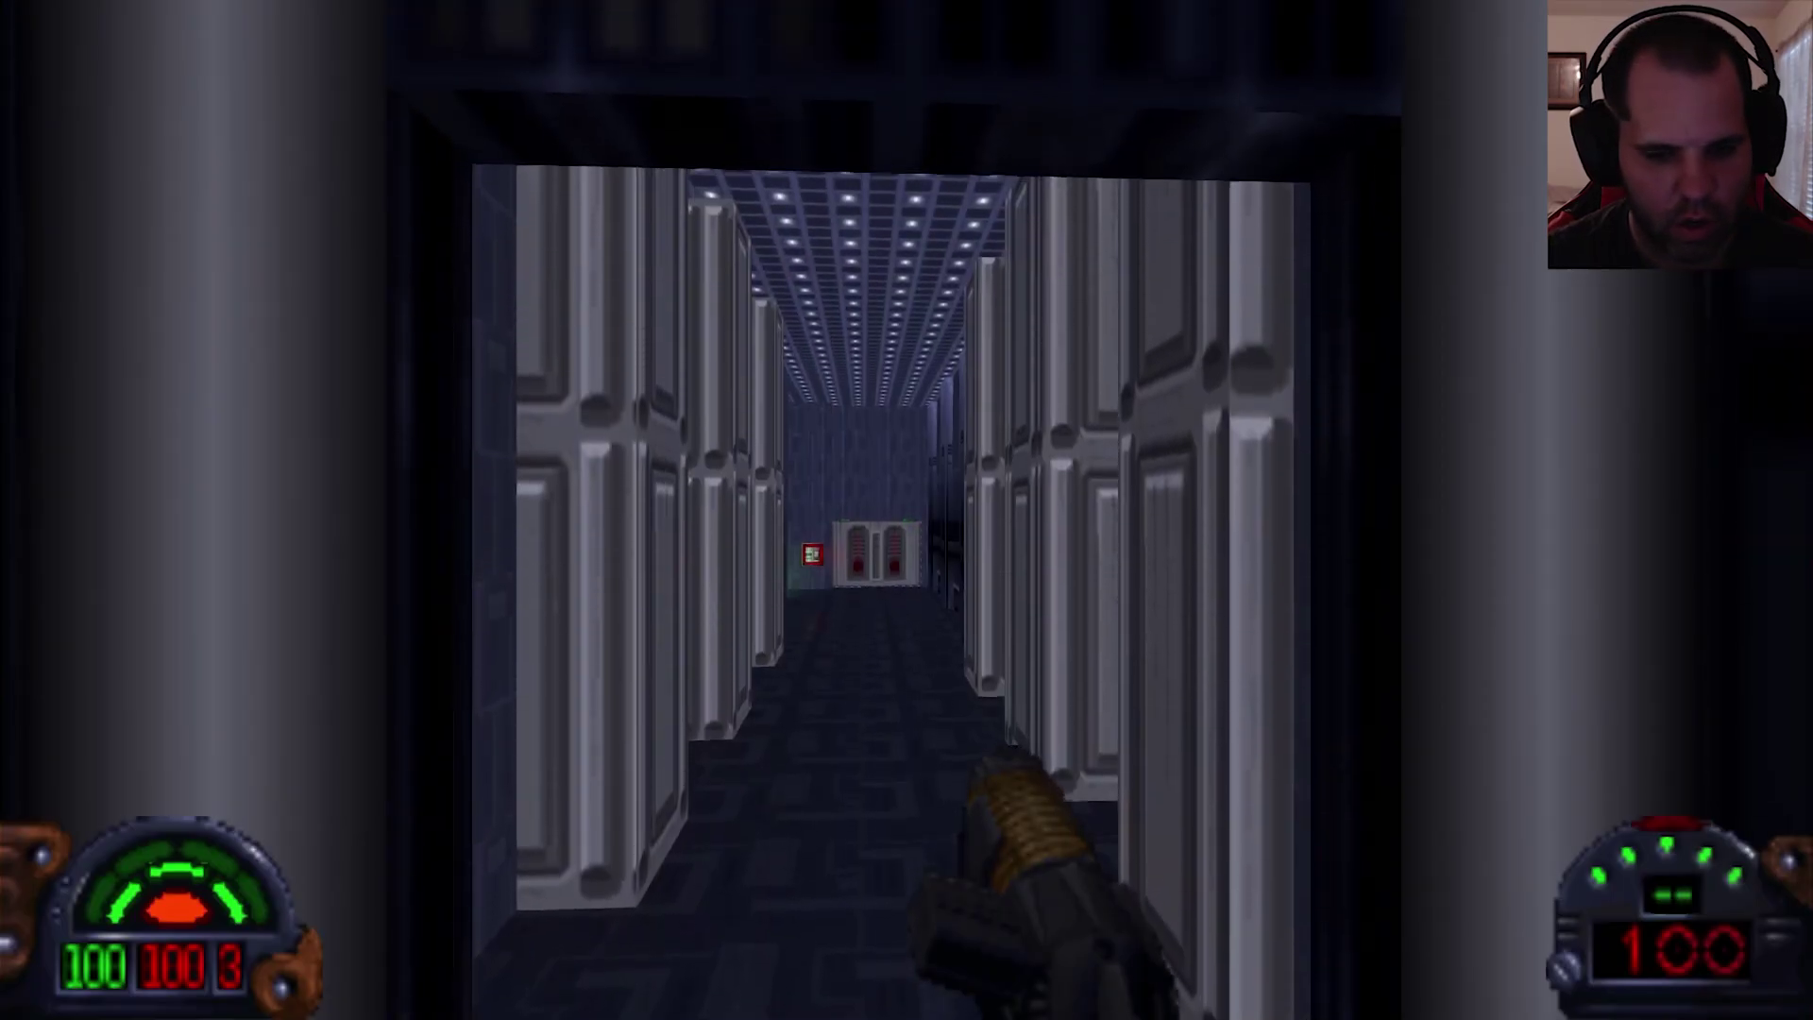
{"action": "key", "text": "w"}
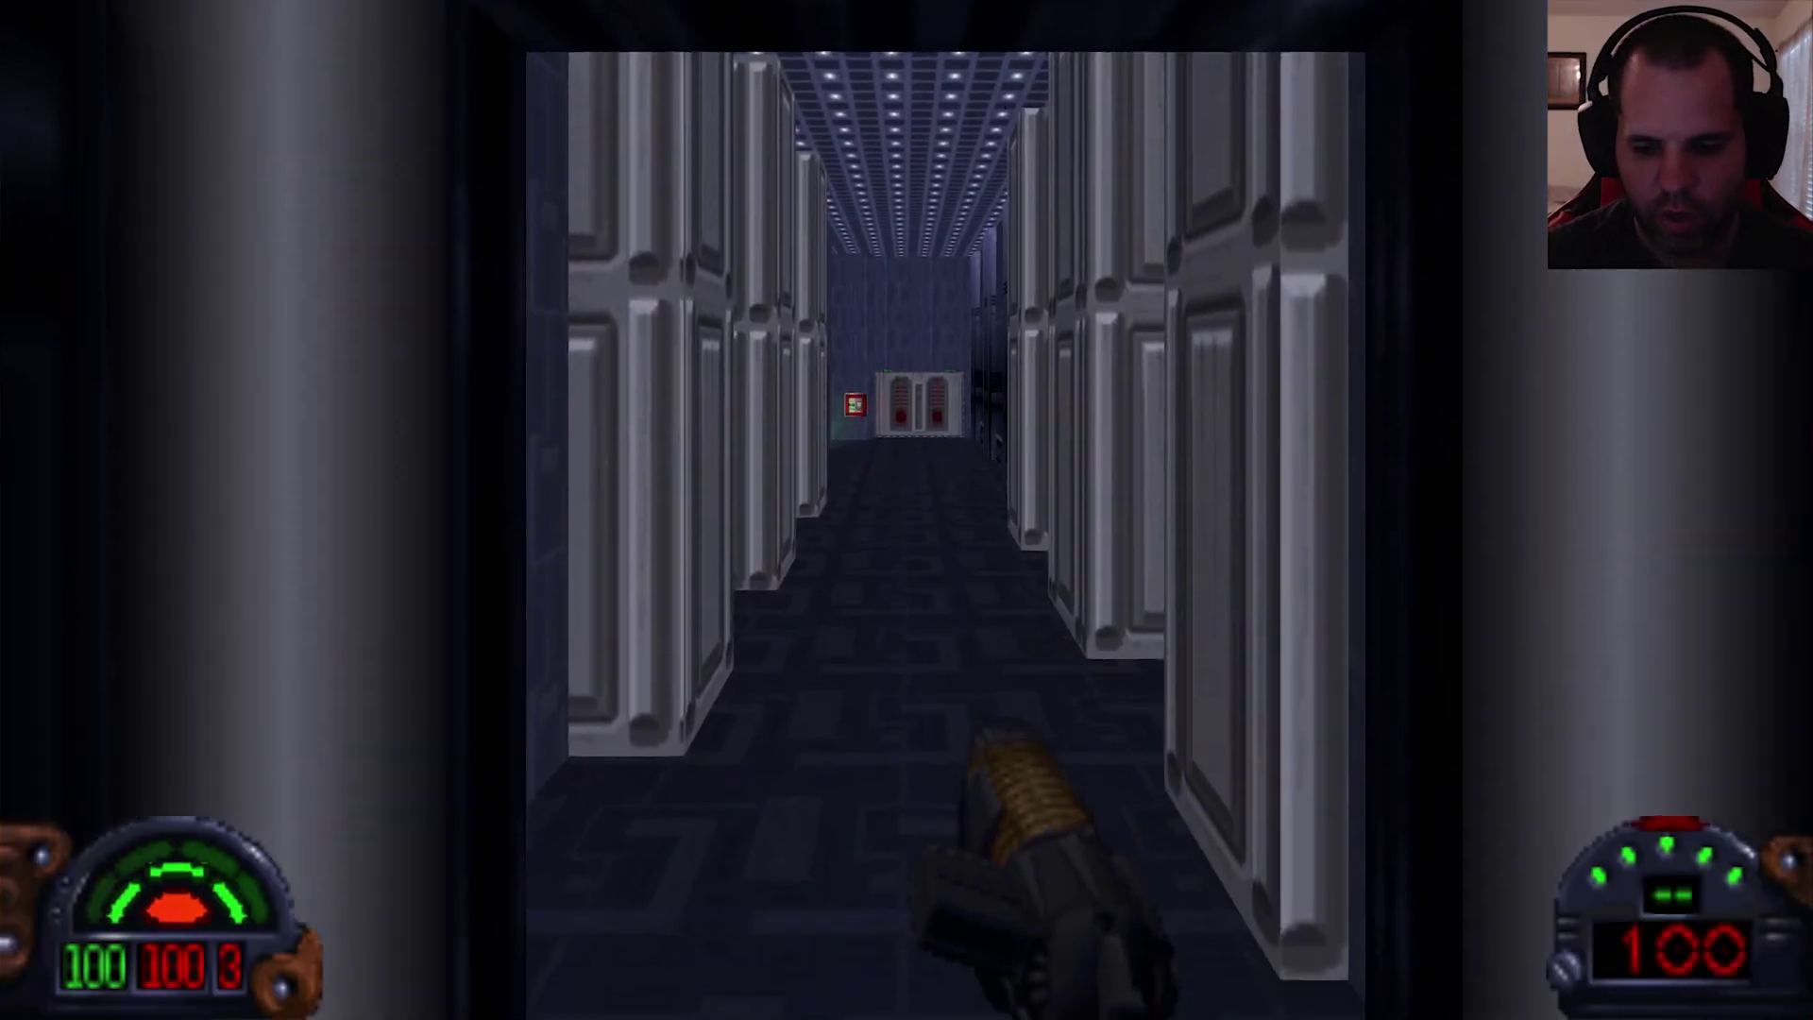
{"action": "key", "text": "Left"}
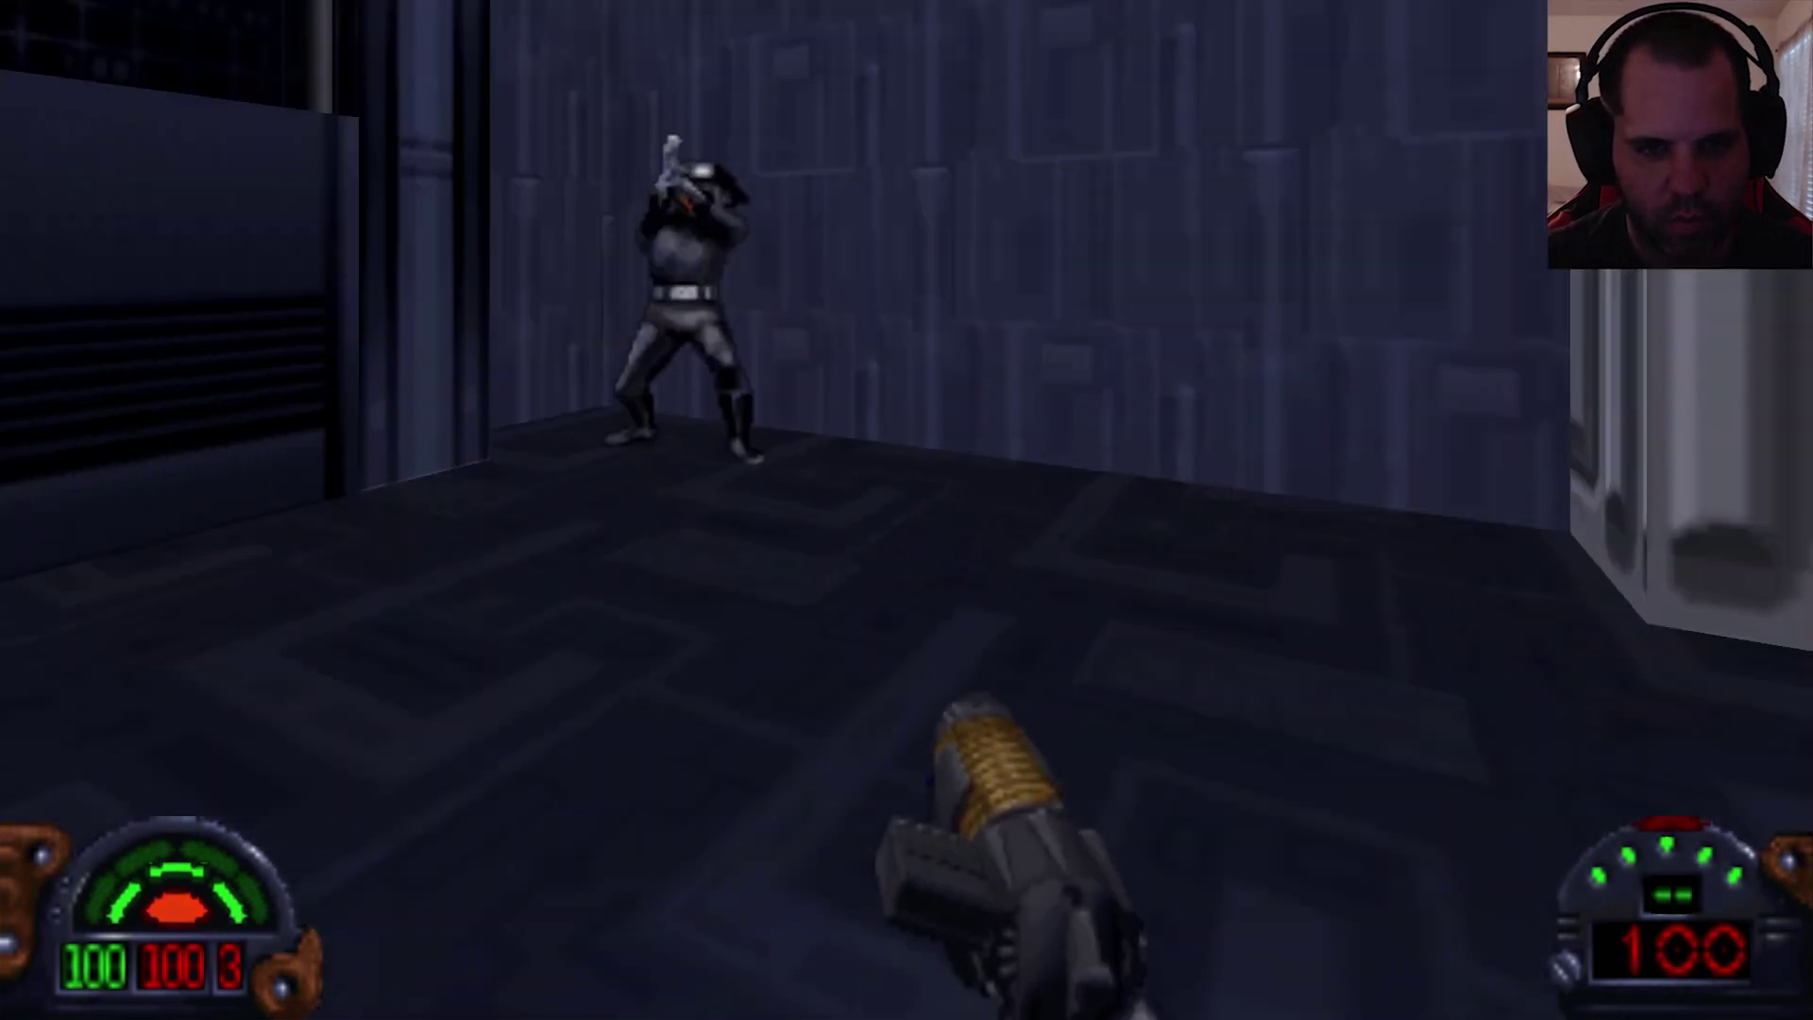
{"action": "key", "text": "ctrl"}
{"action": "key", "text": "ctrl"}
{"action": "key", "text": "ctrl"}
{"action": "key", "text": "ctrl"}
{"action": "key", "text": "ctrl"}
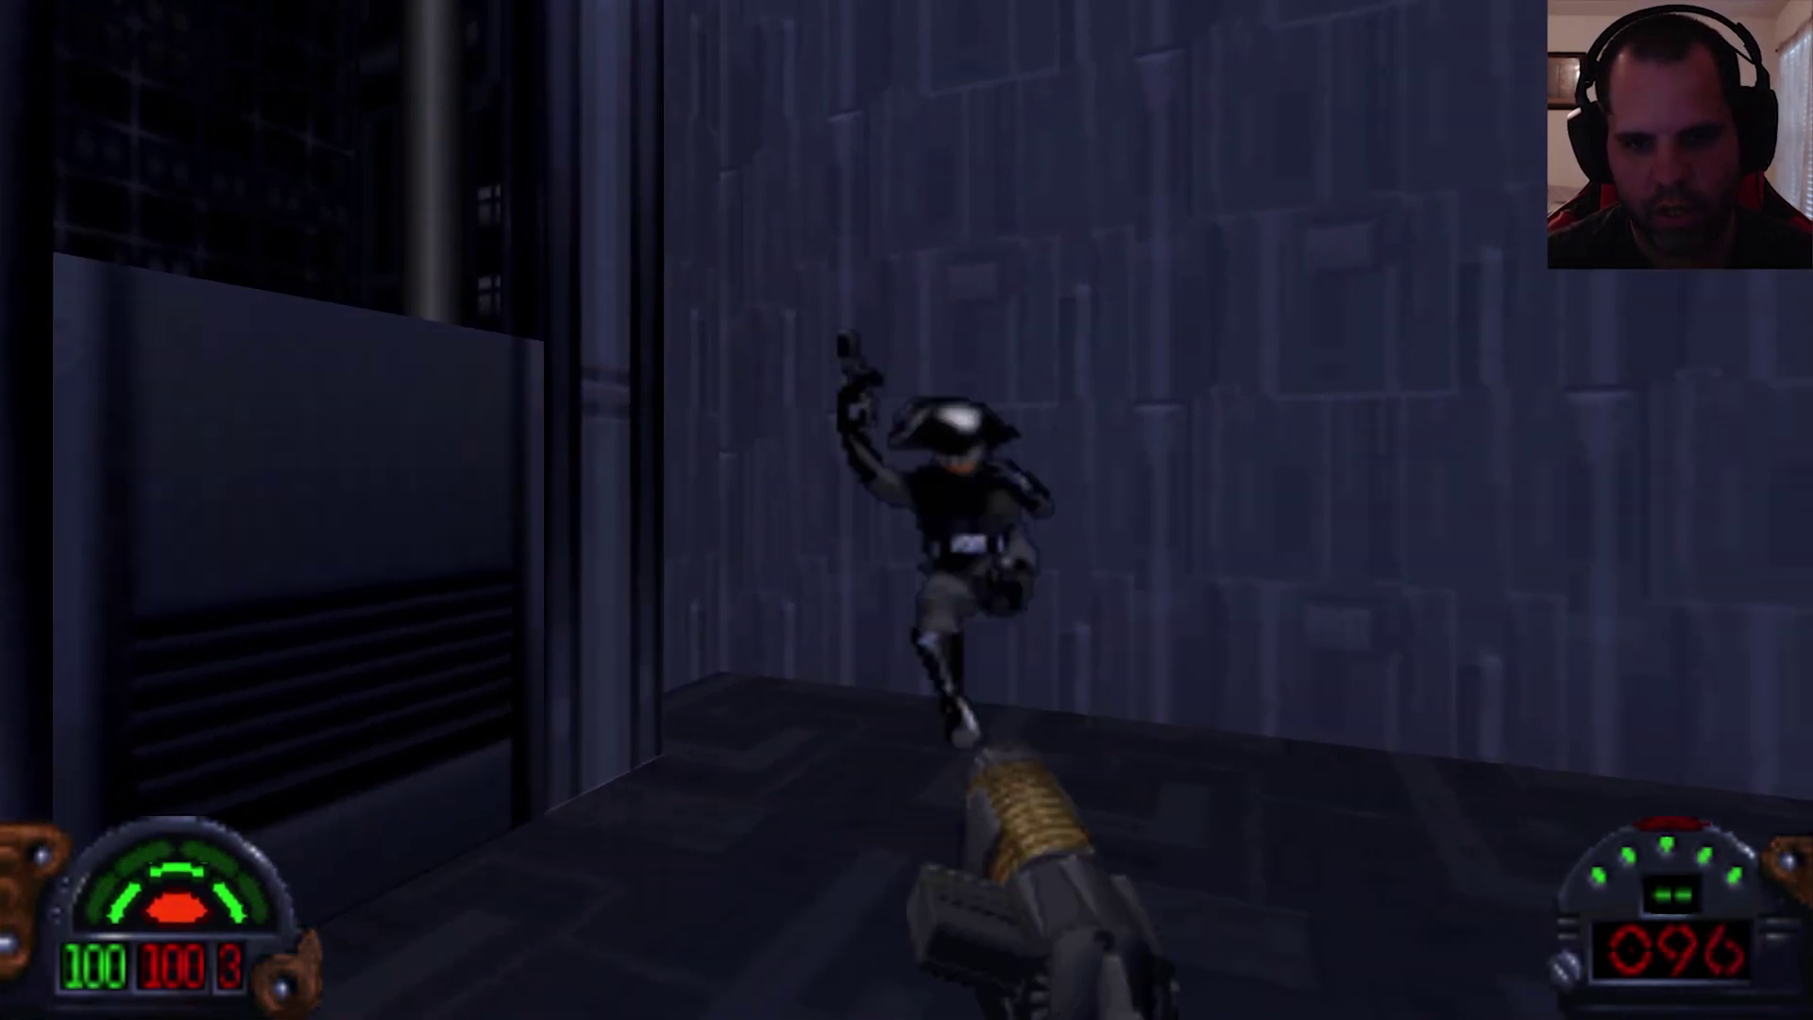
Step: Pick up the guard's blaster rifle and advance with it along the pillared corridor
{"action": "key", "text": "Right"}
{"action": "key", "text": "w"}
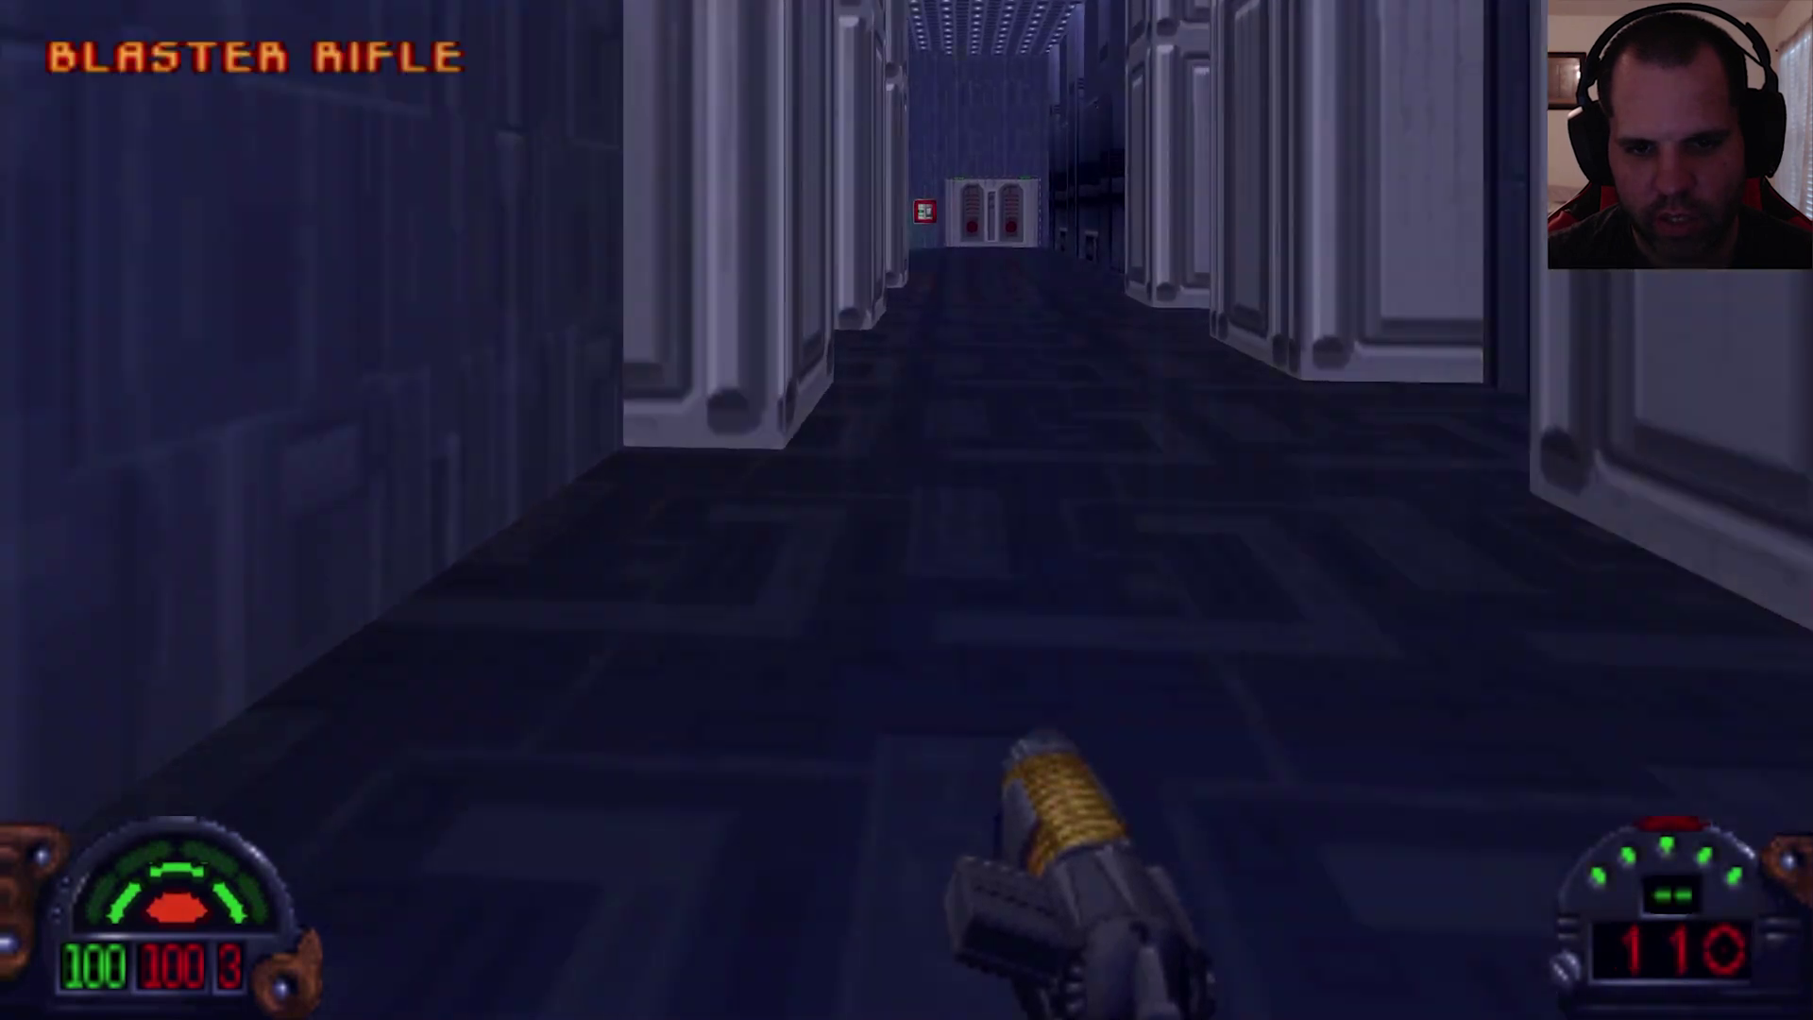
{"action": "key", "text": "Up"}
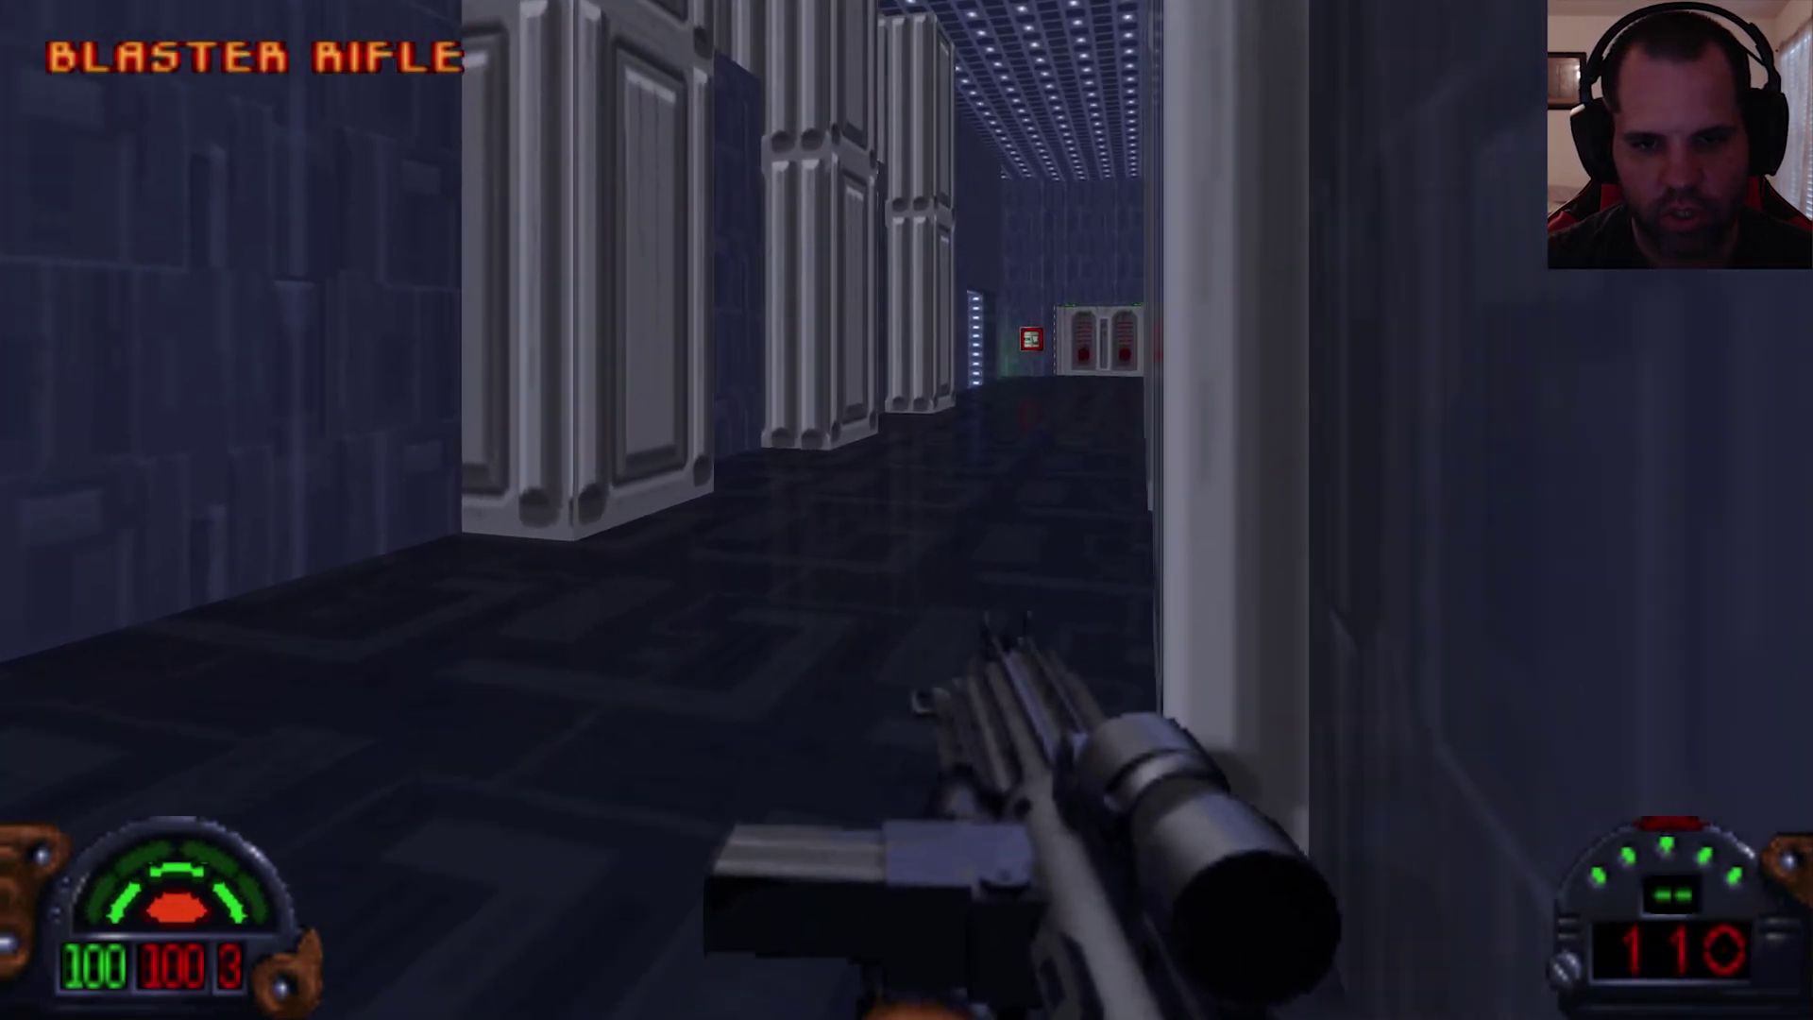
{"action": "key", "text": "Up"}
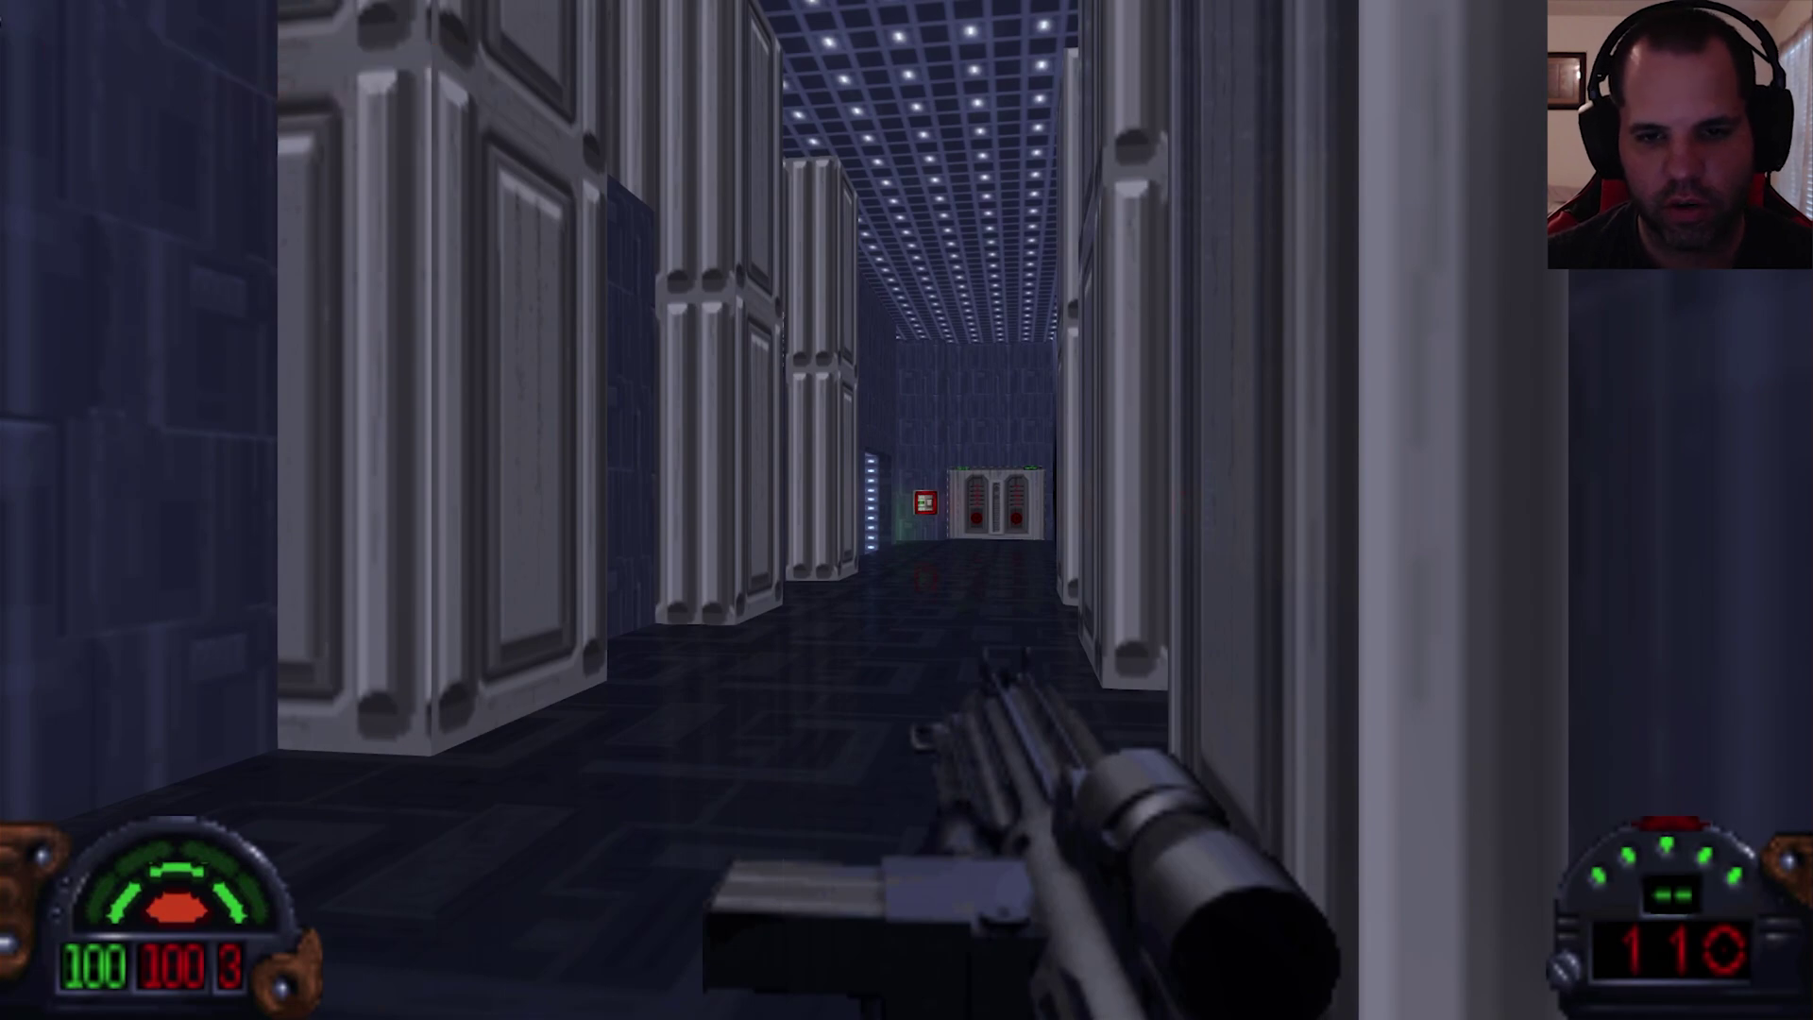
Step: Shoot the stormtrooper on the raised ledge behind the pillars with the blaster rifle
{"action": "key", "text": "Up"}
{"action": "key", "text": "Left"}
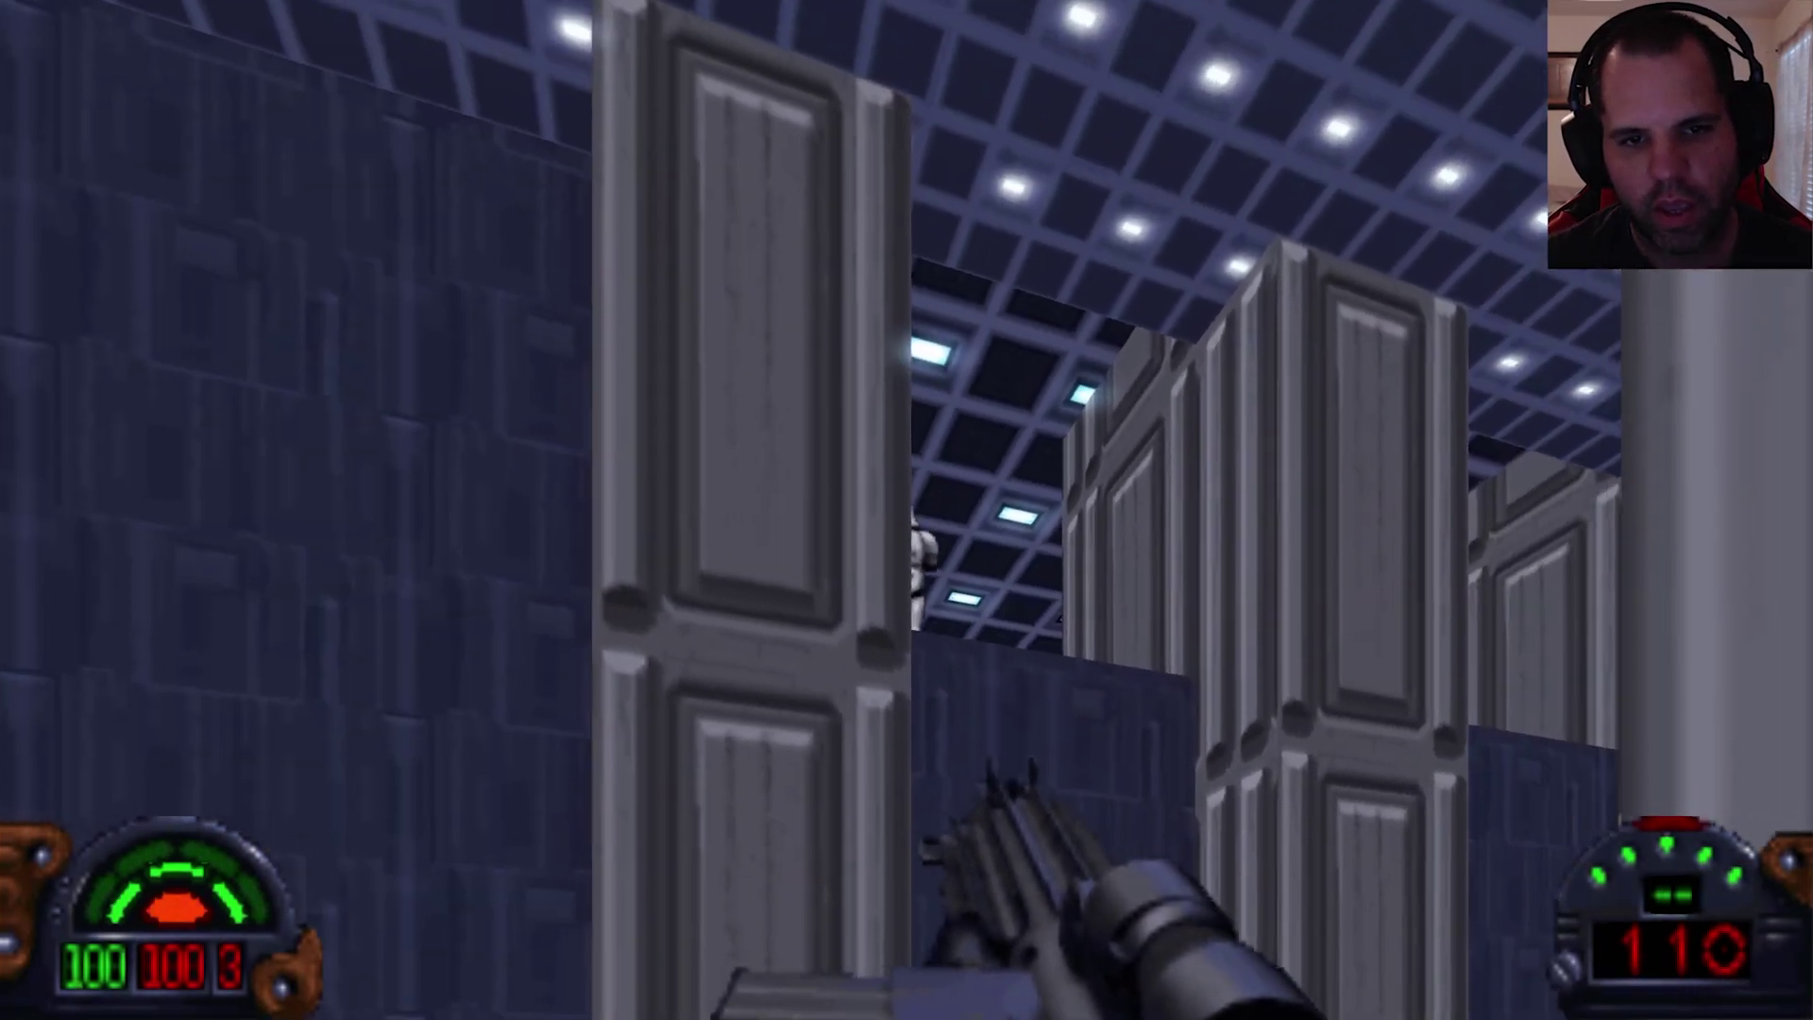
{"action": "key", "text": "ctrl"}
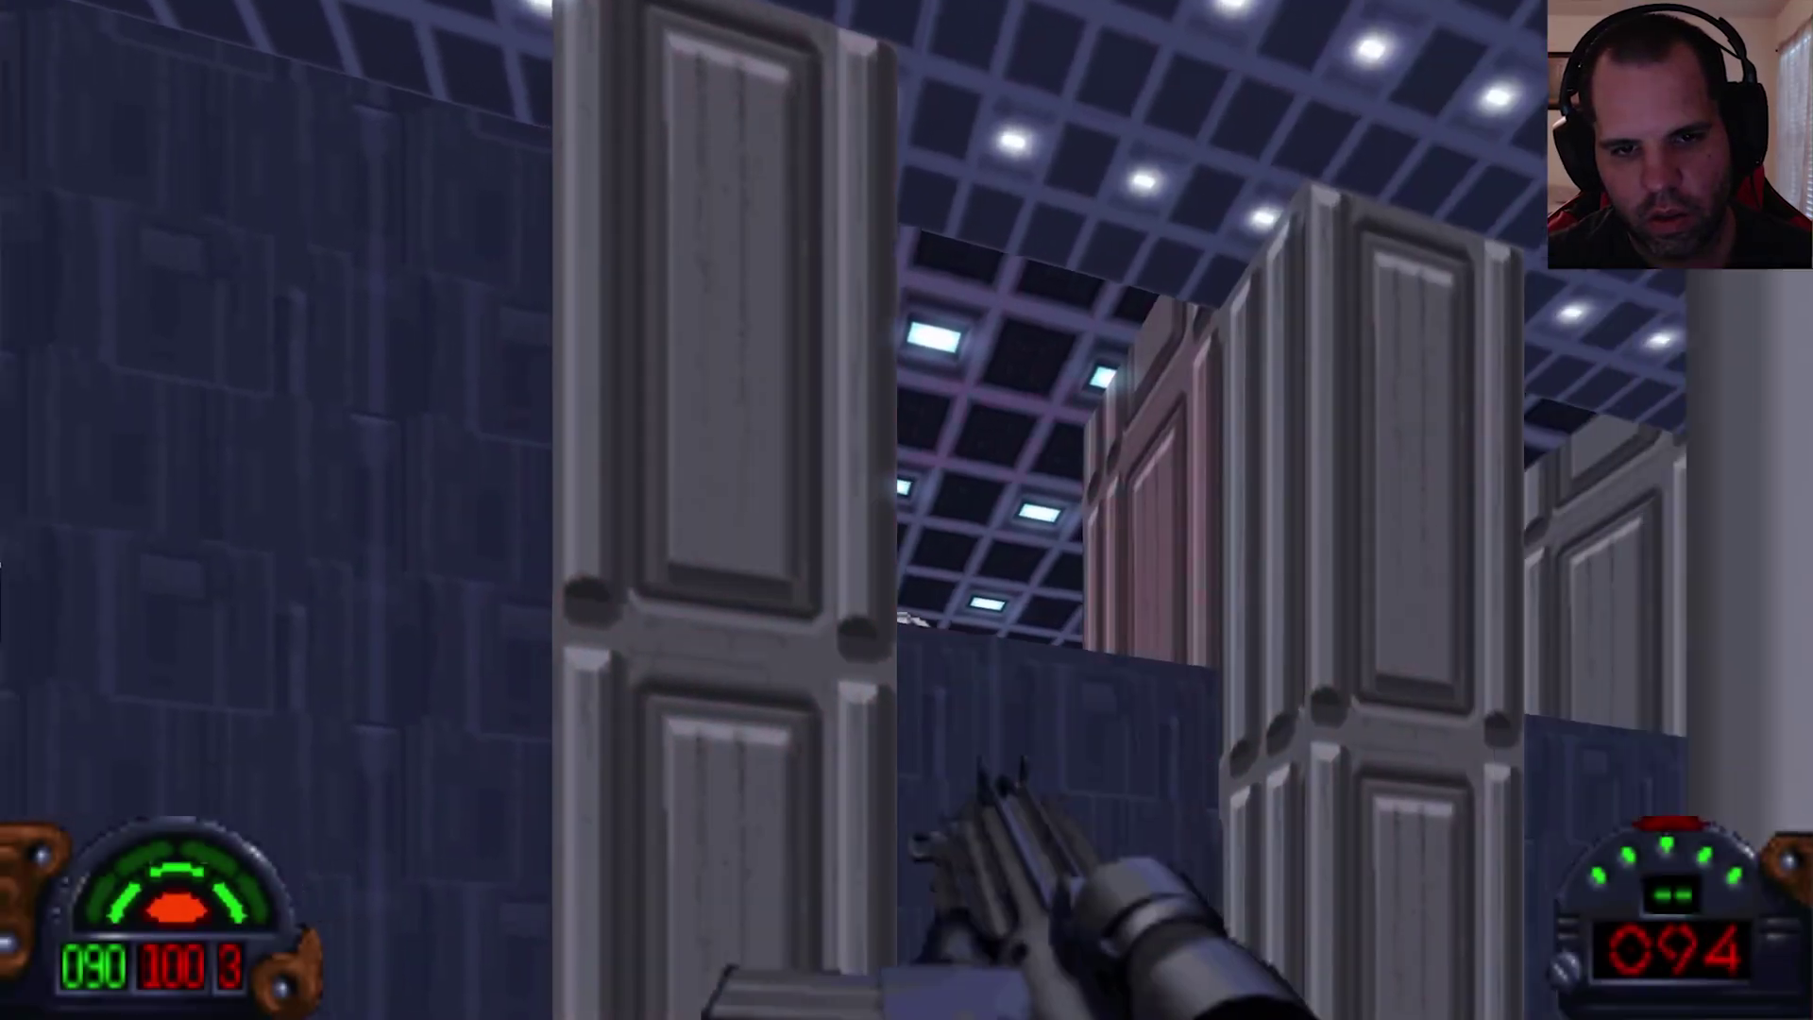
{"action": "key", "text": "Up"}
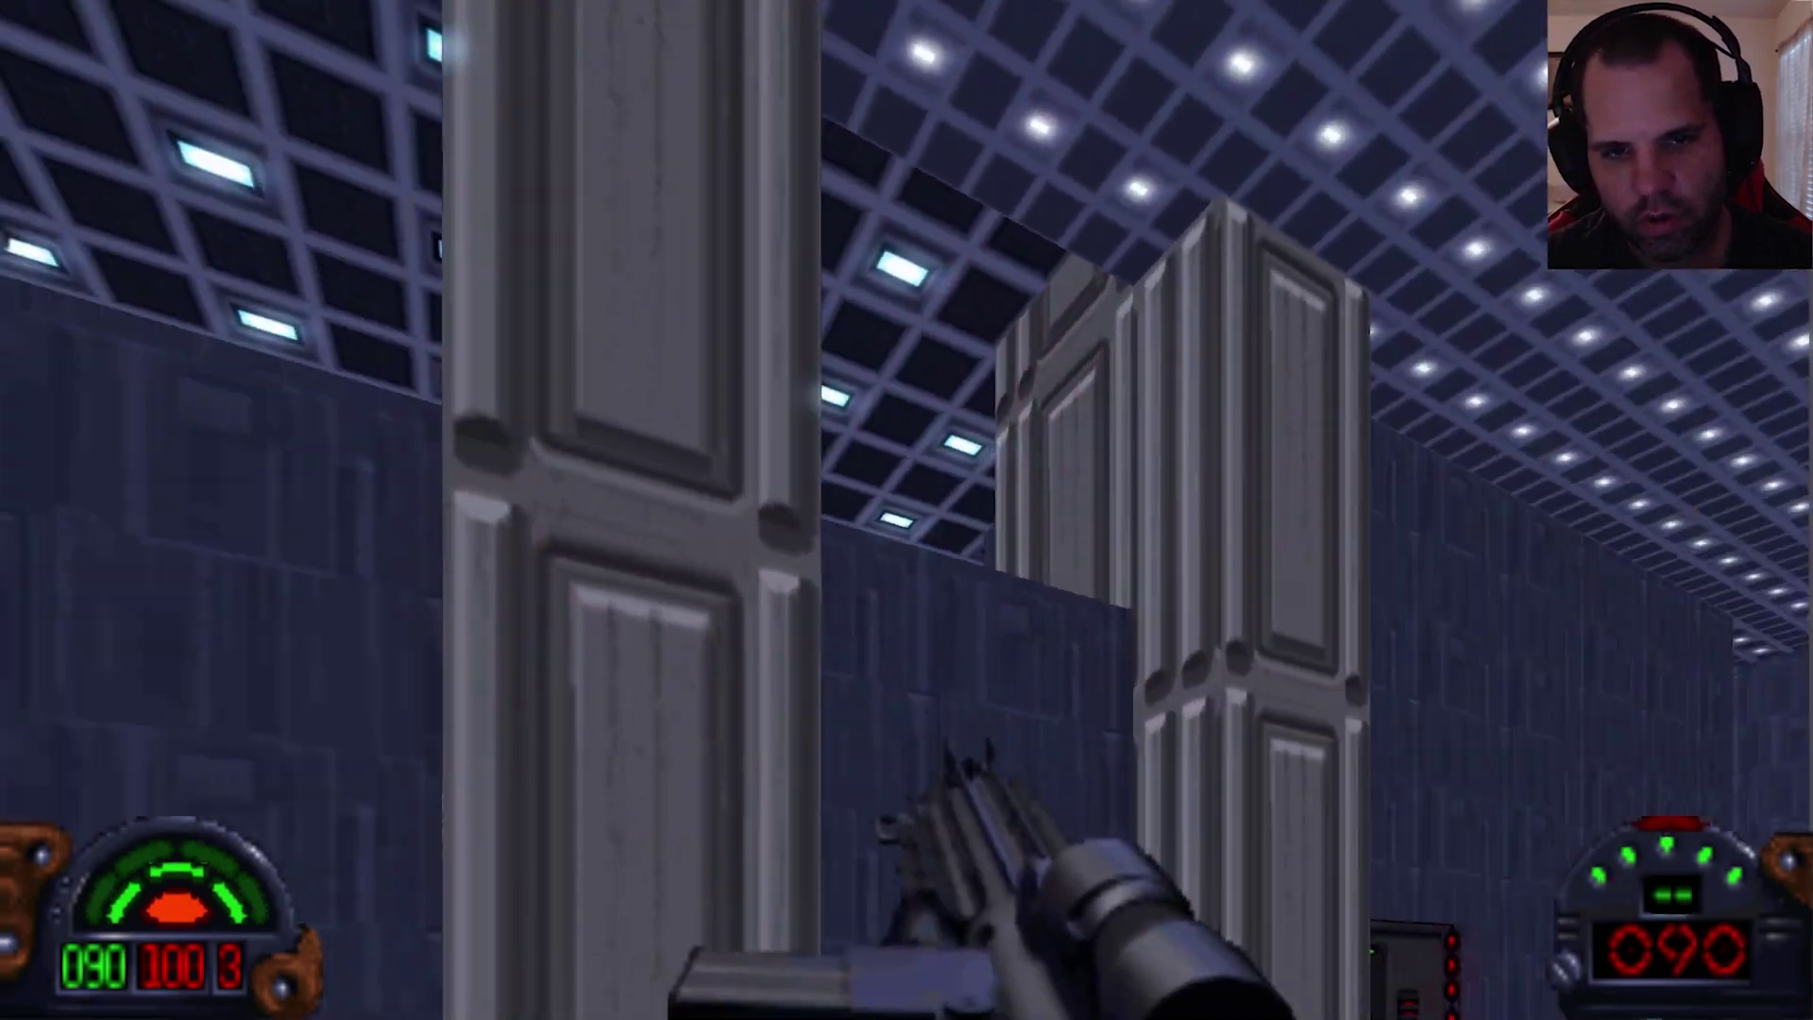
Step: Go up the steps into the console room and shoot the enemies there
{"action": "key", "text": "Up"}
{"action": "key", "text": "ctrl"}
{"action": "key", "text": "ctrl"}
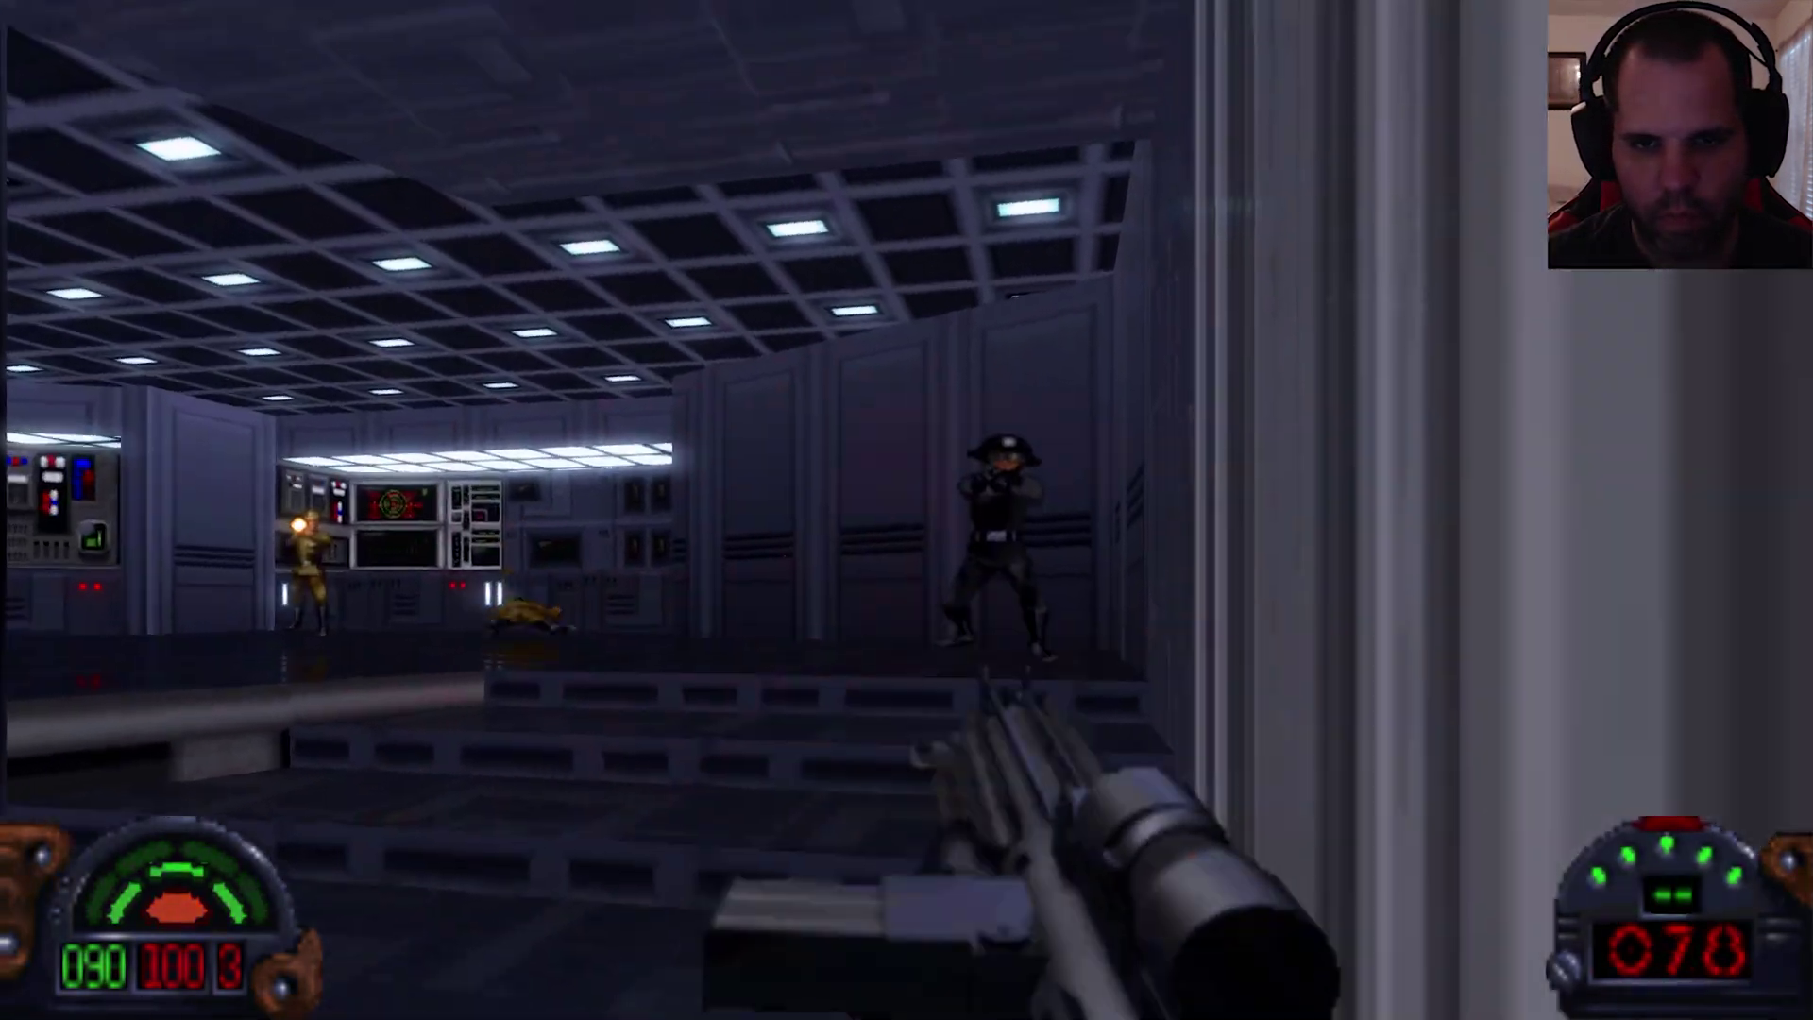
{"action": "key", "text": "Left"}
{"action": "key", "text": "Up"}
{"action": "key", "text": "ctrl"}
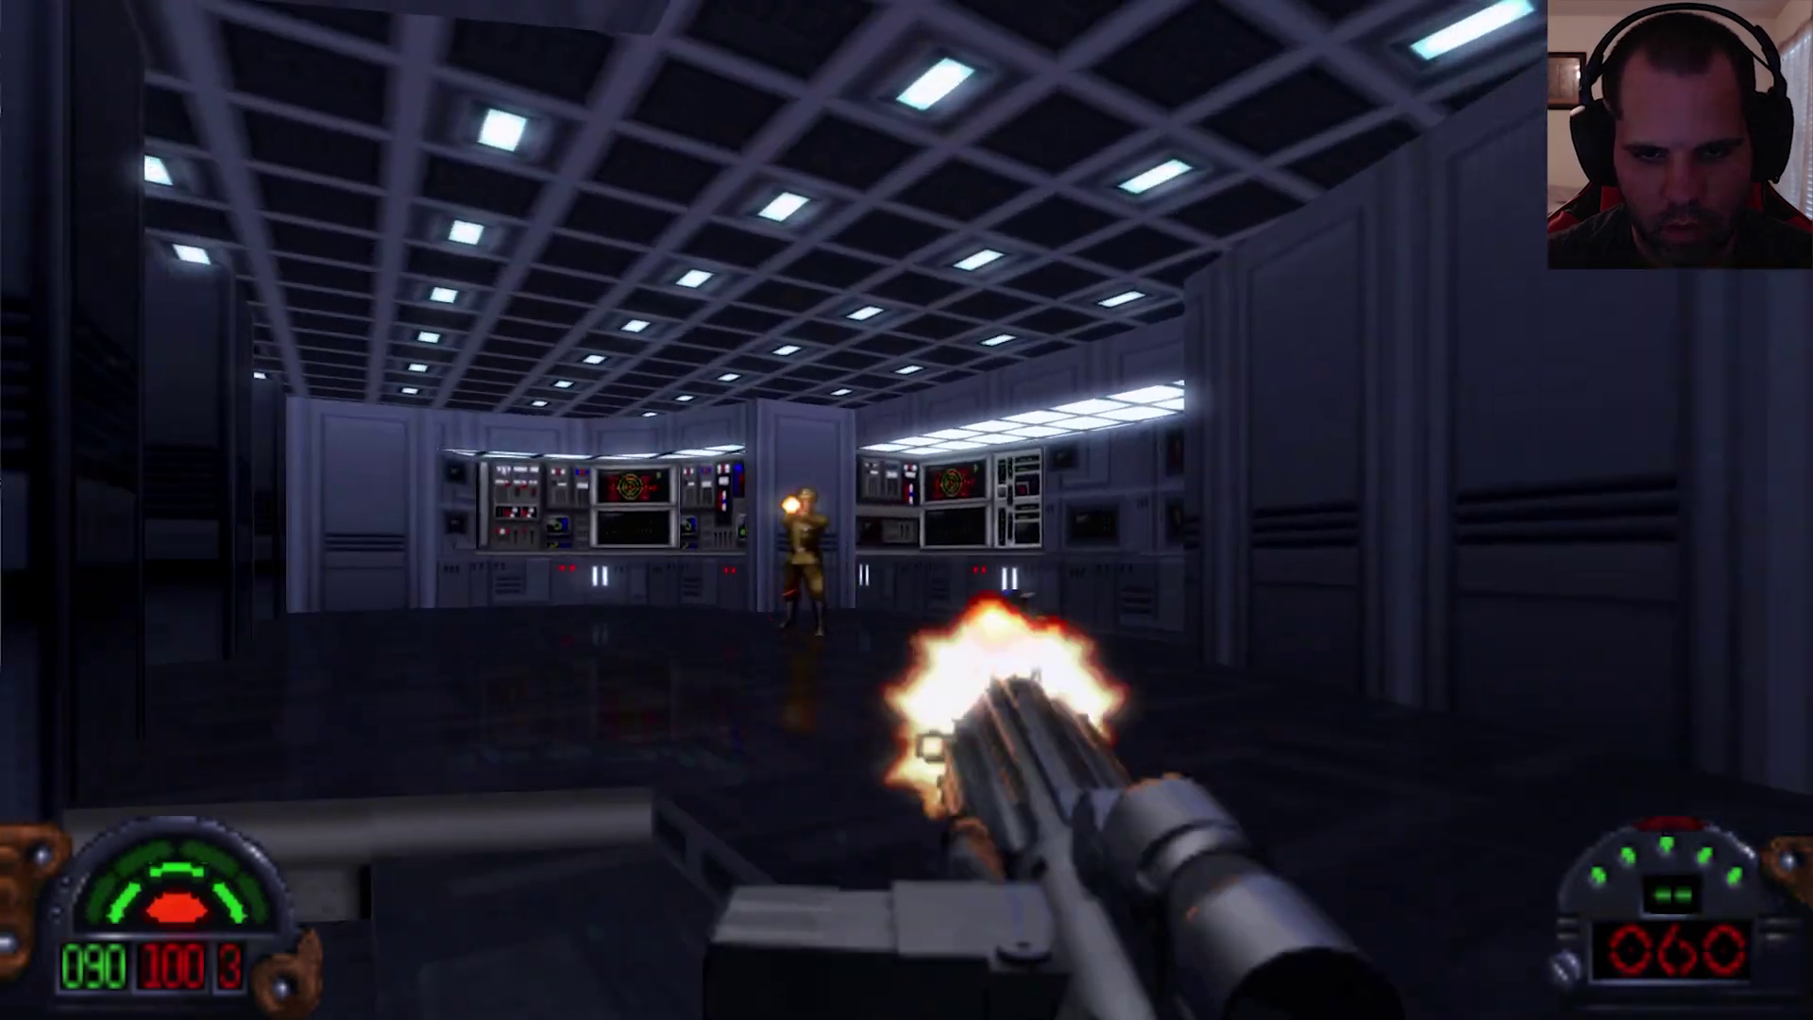
Step: Collect the dropped energy units and head back out to the pillared corridor
{"action": "key", "text": "Left"}
{"action": "key", "text": "Up"}
{"action": "key", "text": "Right"}
{"action": "key", "text": "Left"}
{"action": "key", "text": "Up"}
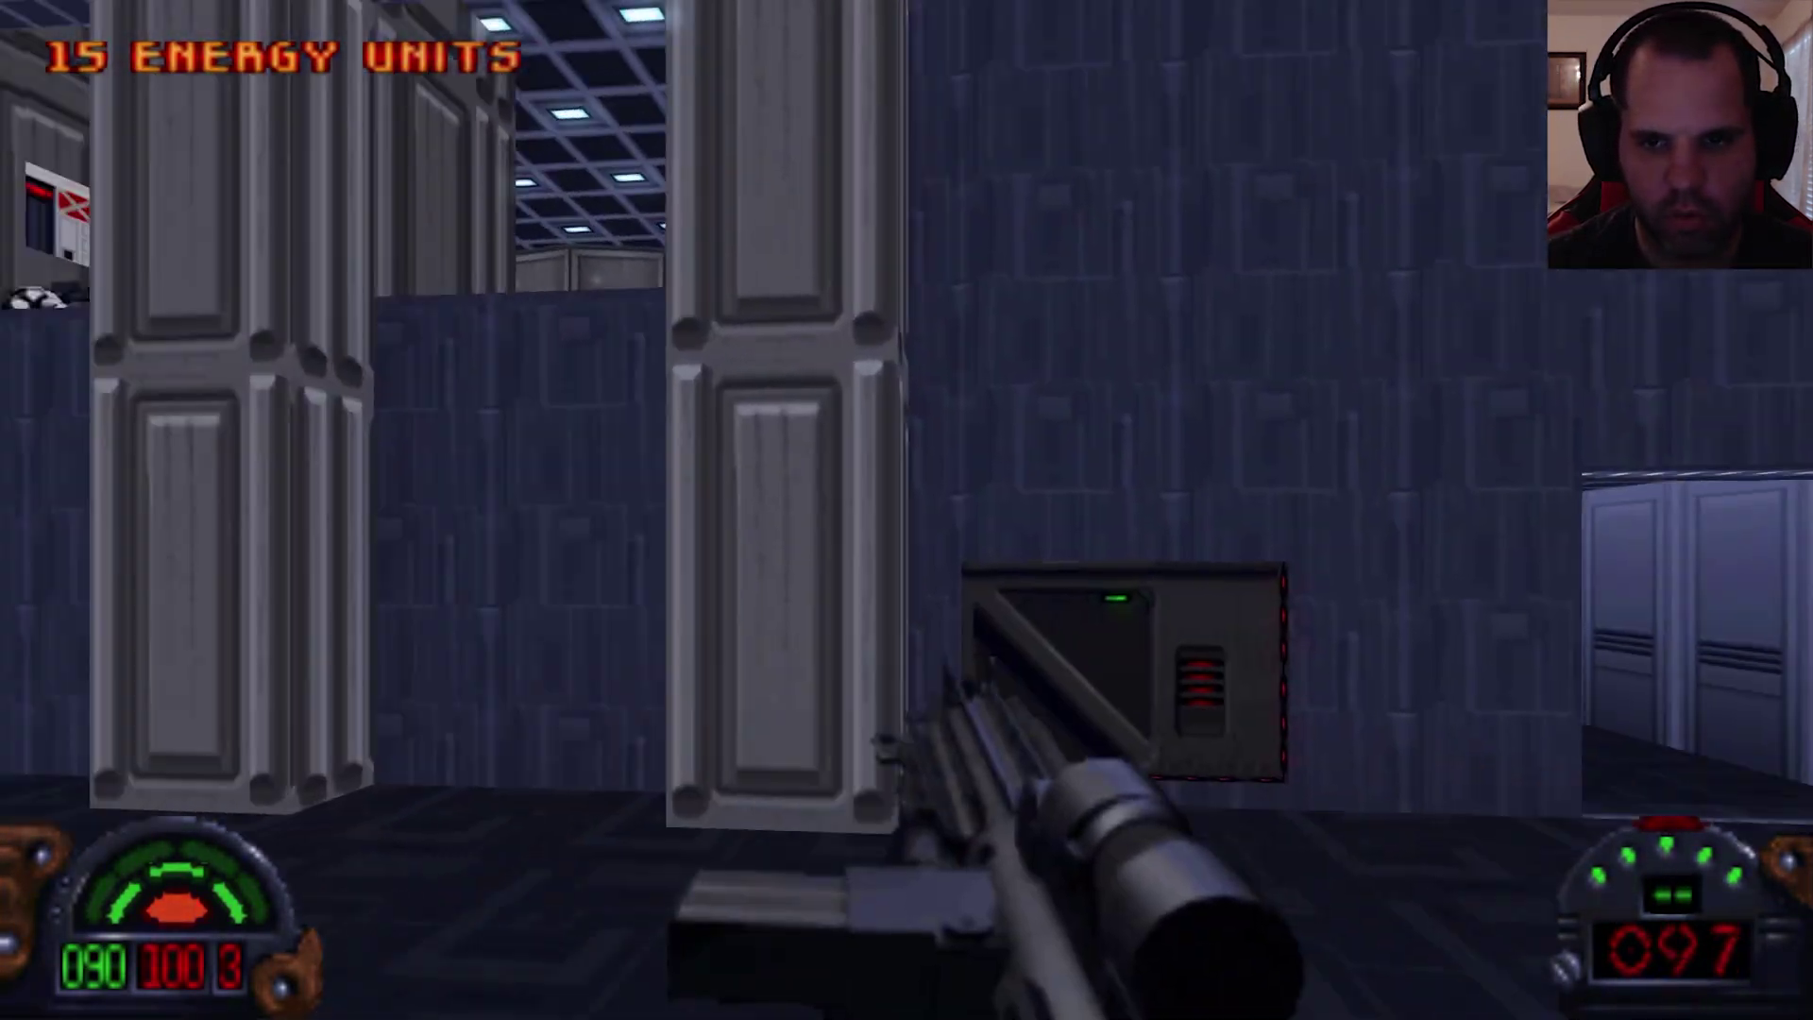
Step: Enter the curved corridor and shoot at the two black-uniformed guards at its far end
{"action": "key", "text": "Right"}
{"action": "key", "text": "Left"}
{"action": "key", "text": "Up"}
{"action": "key", "text": "ctrl"}
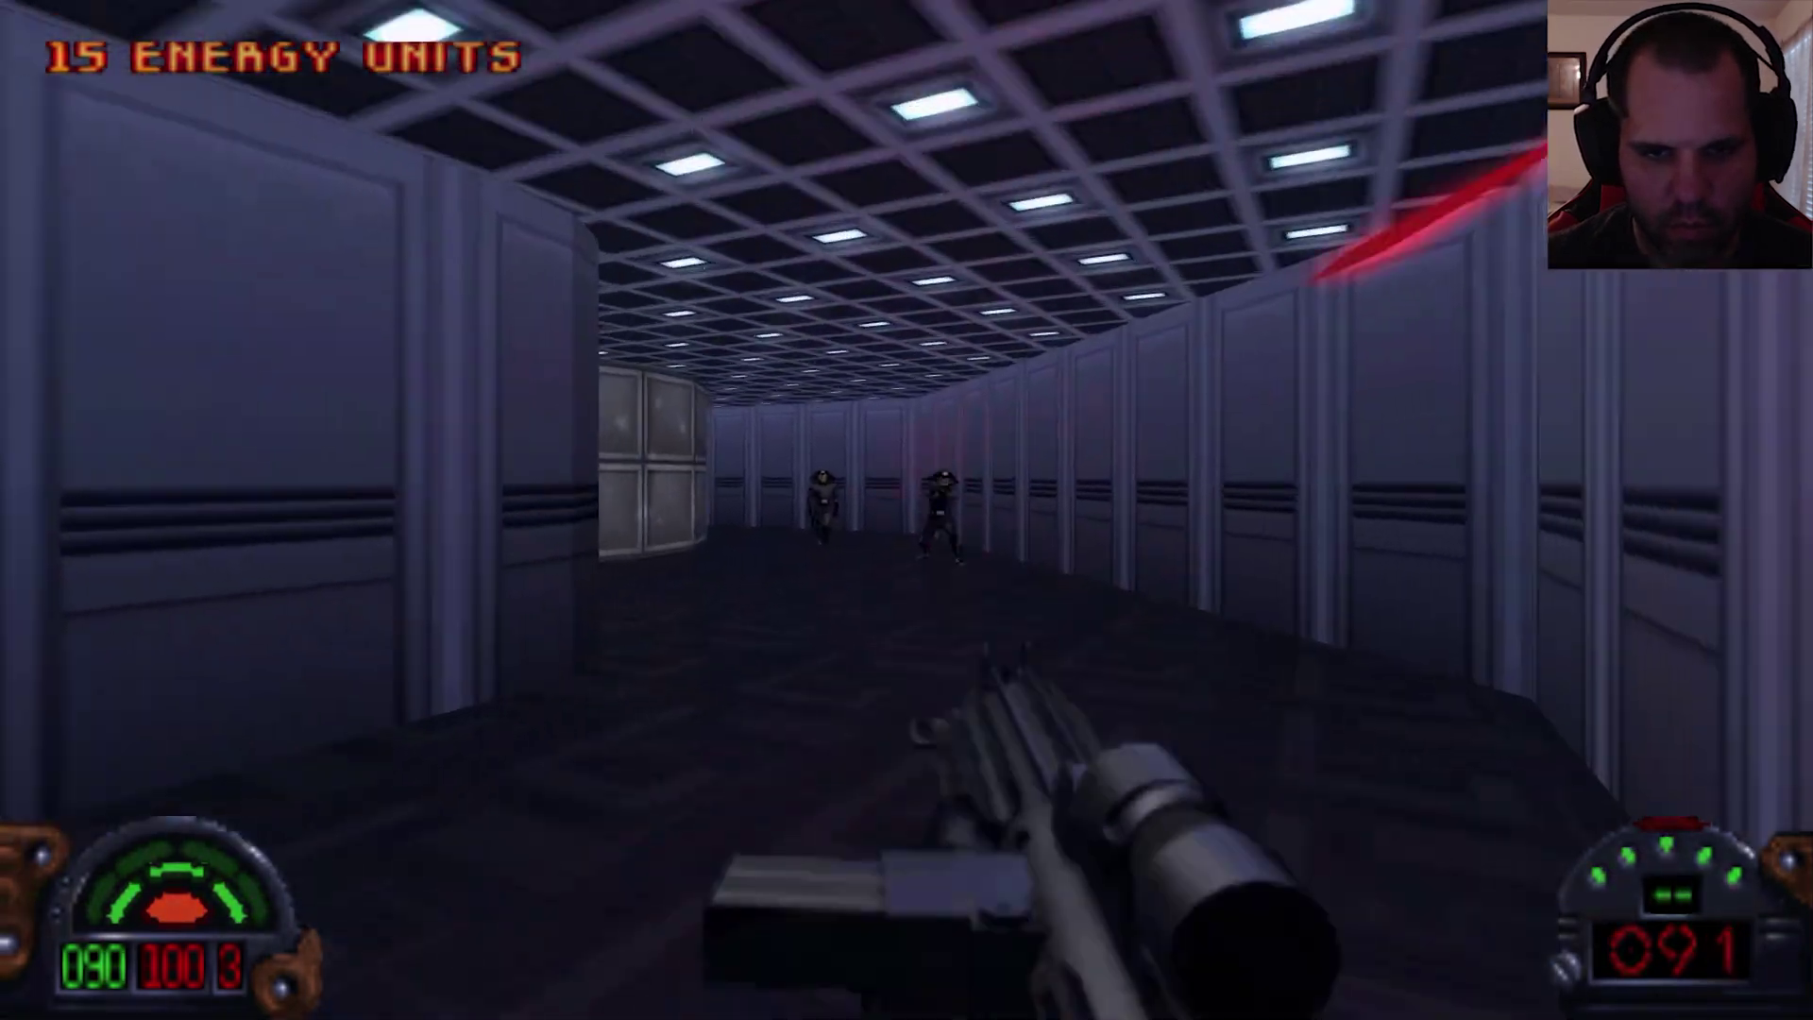
{"action": "key", "text": "Up"}
{"action": "key", "text": "ctrl"}
{"action": "key", "text": "Up"}
{"action": "key", "text": "ctrl"}
Step: Advance past the grey crates, shoot the two tan-uniformed officers beside the consoles and turn toward the lit doorway
{"action": "key", "text": "Left"}
{"action": "key", "text": "Up"}
{"action": "key", "text": "ctrl"}
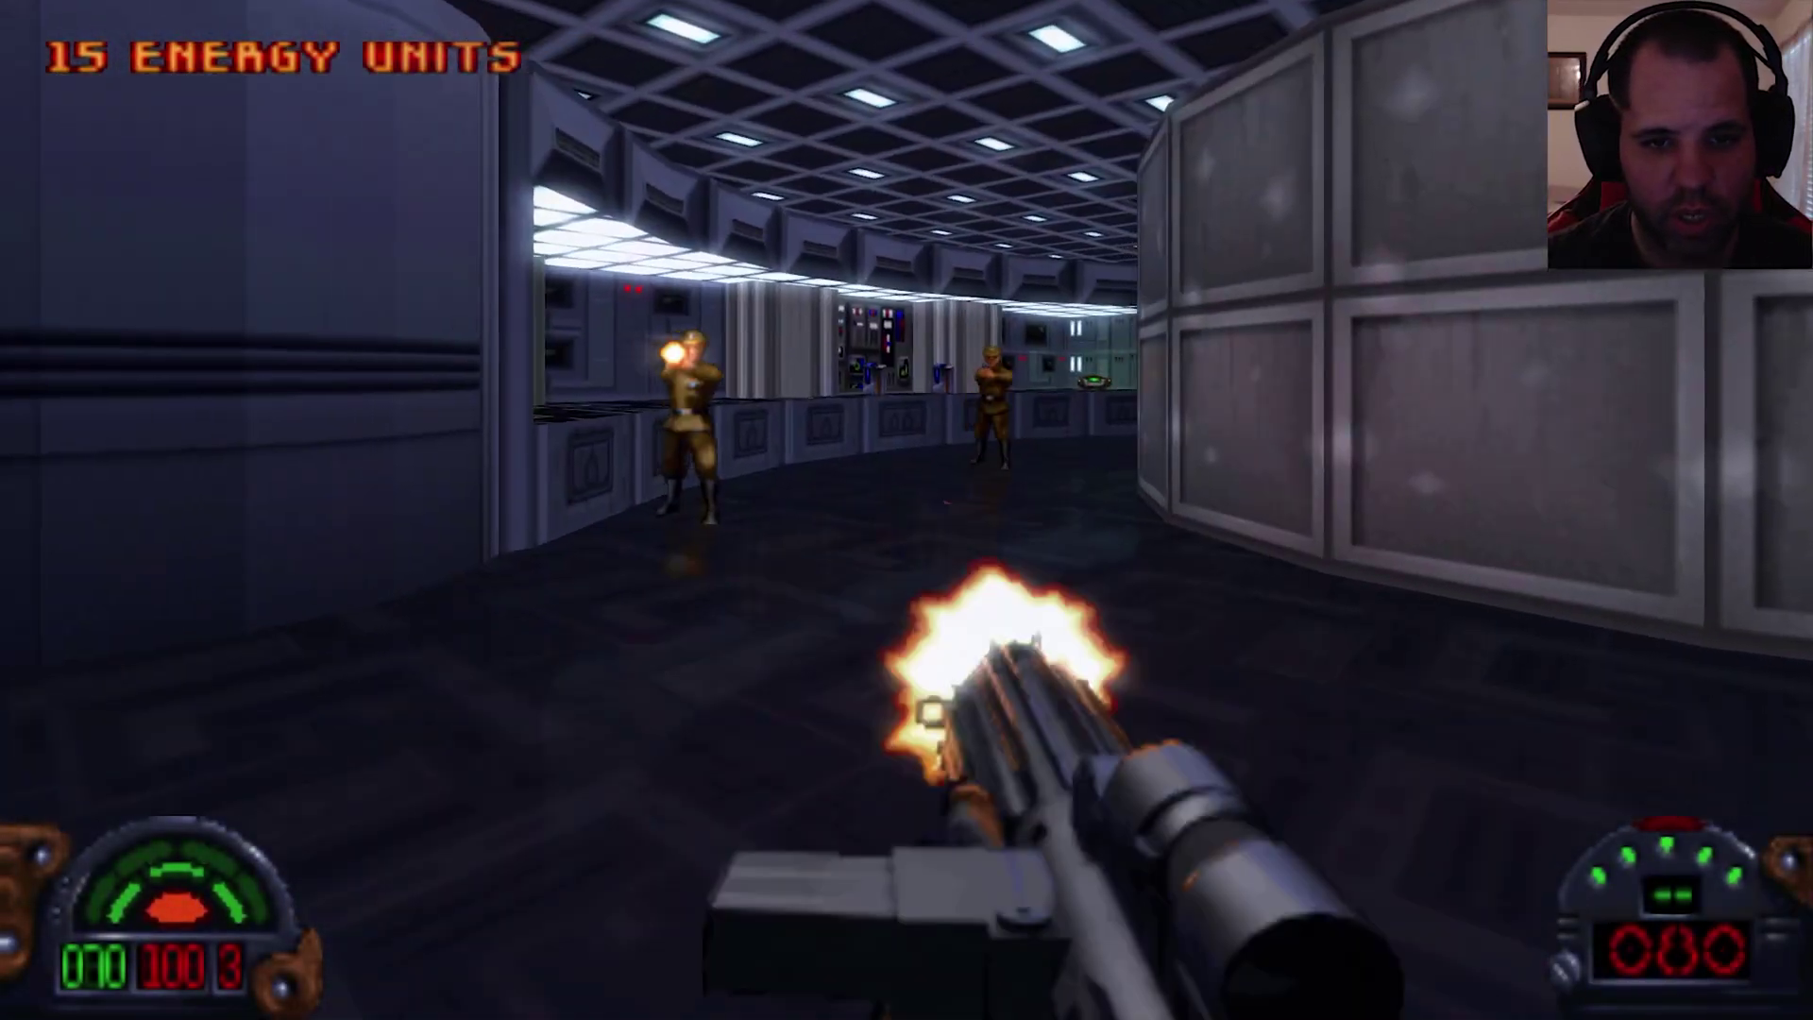
{"action": "key", "text": "ctrl"}
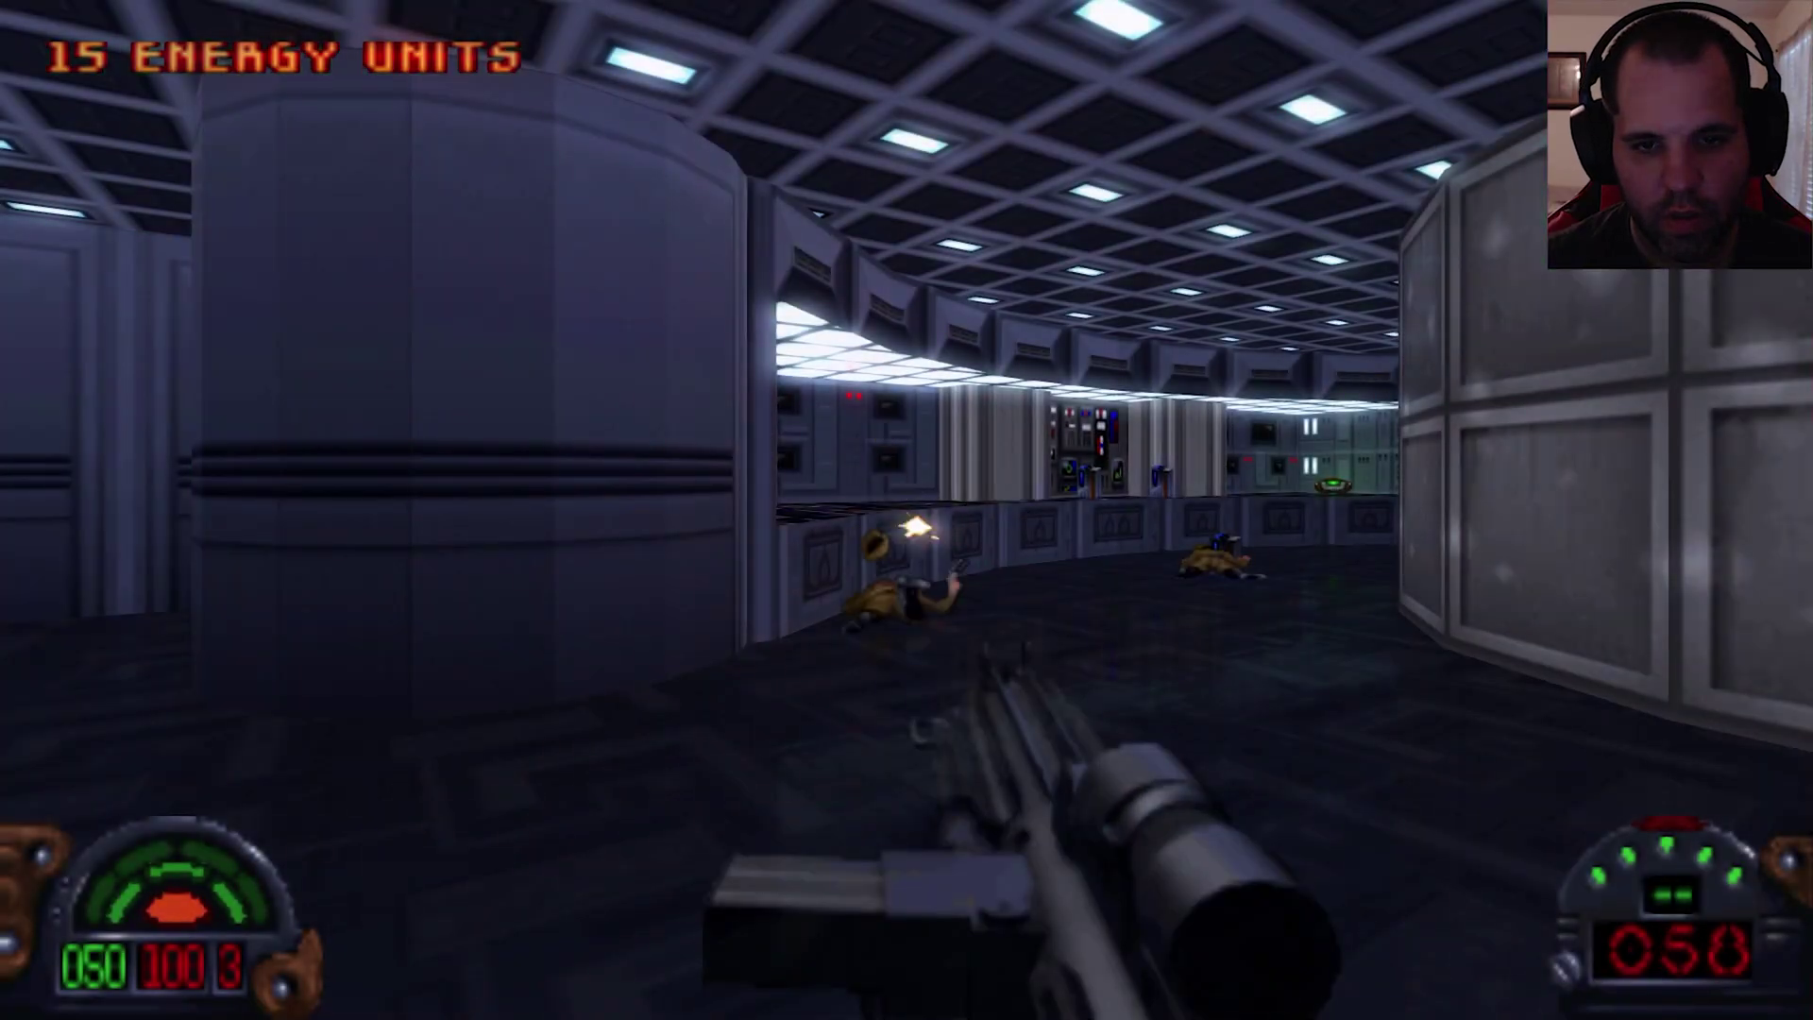
{"action": "key", "text": "Left"}
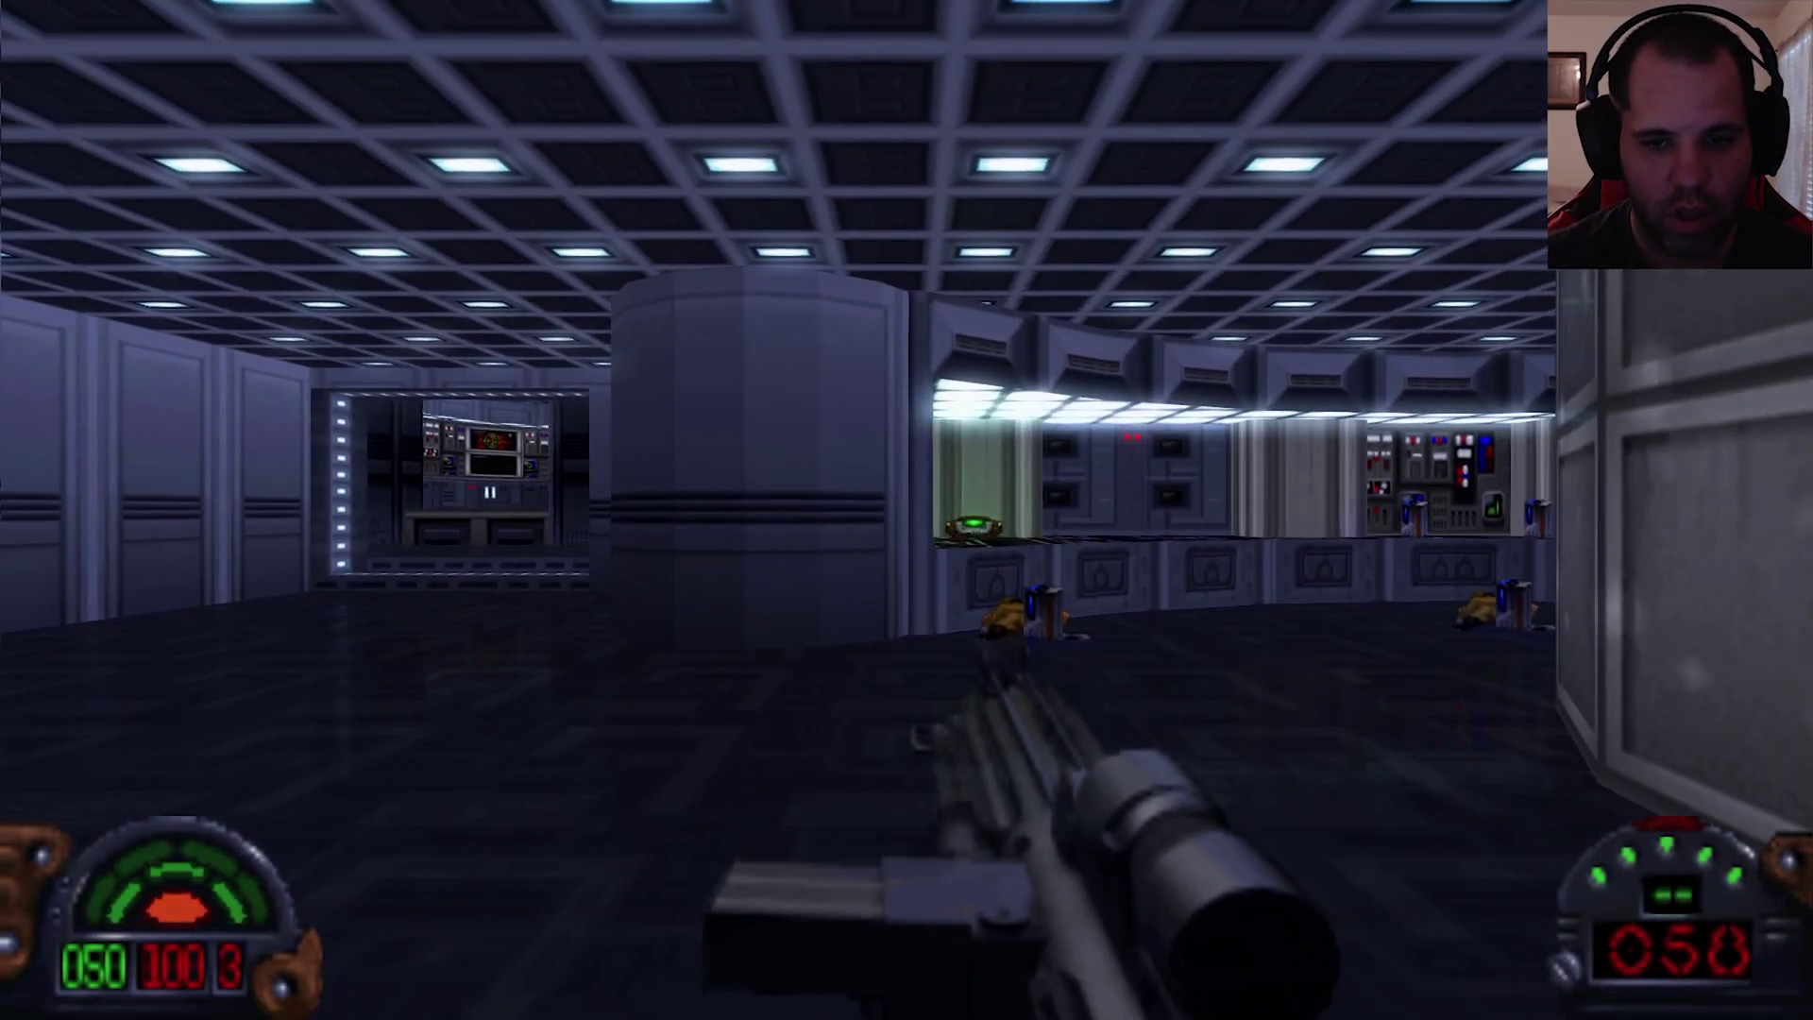